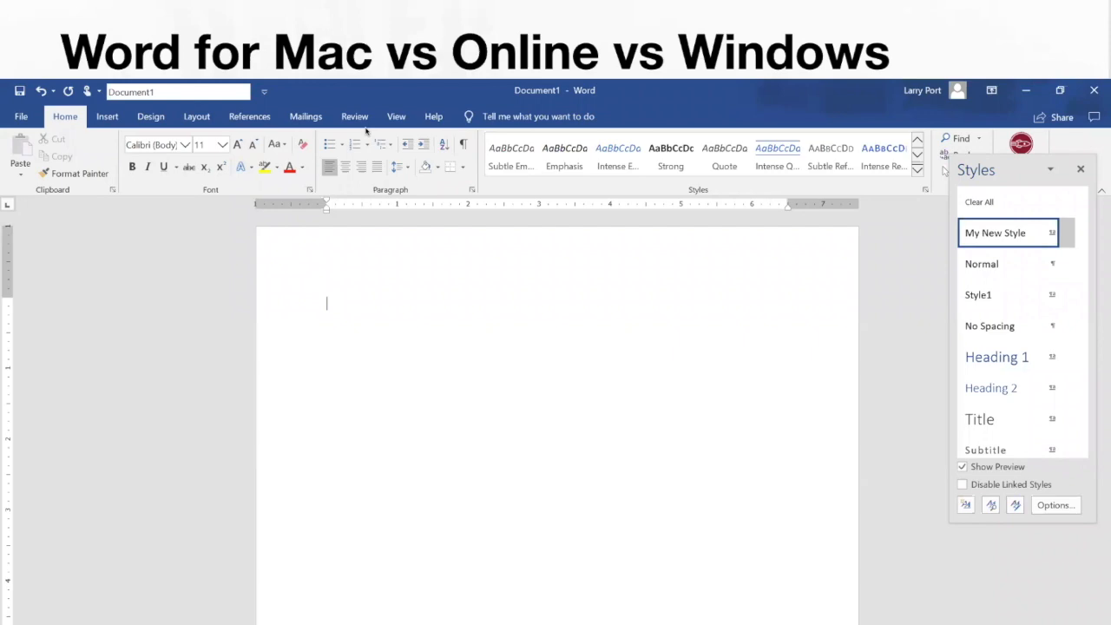
Leave the slideshow, switch to the Sample Text document in Word, and enlarge its window to fill most of the screen
key("Escape")
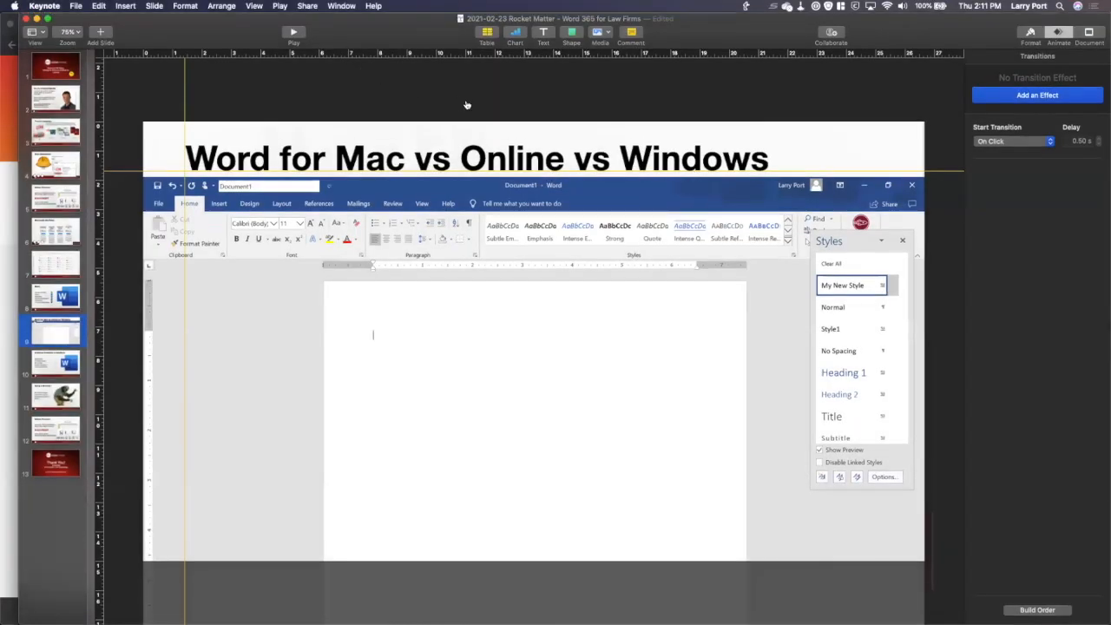
key("super+Tab")
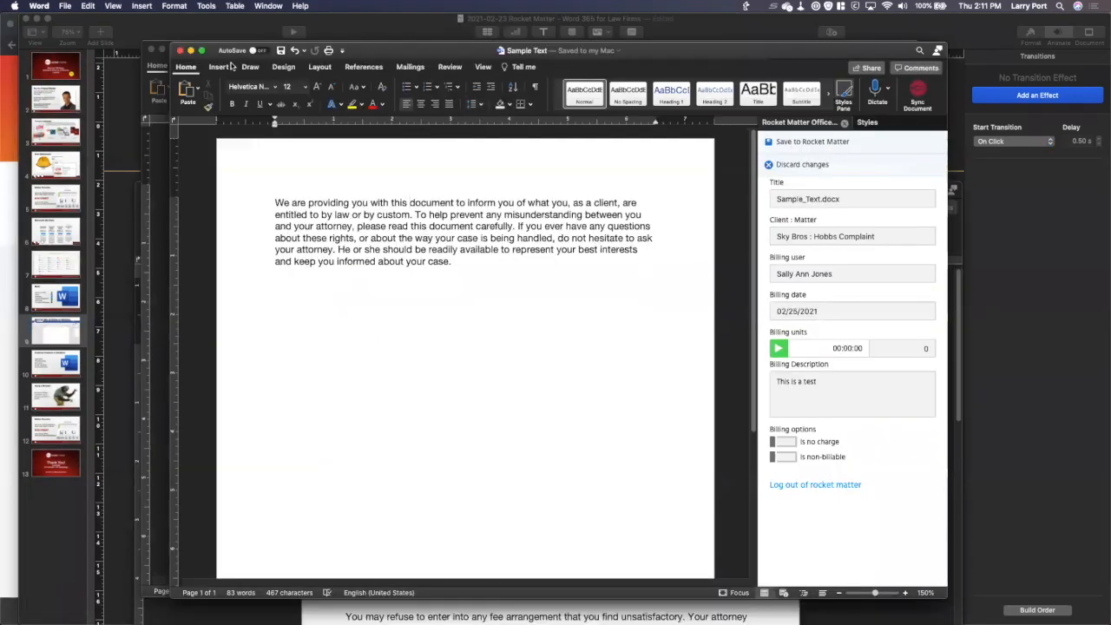
left_click_drag(382, 50, 244, 24)
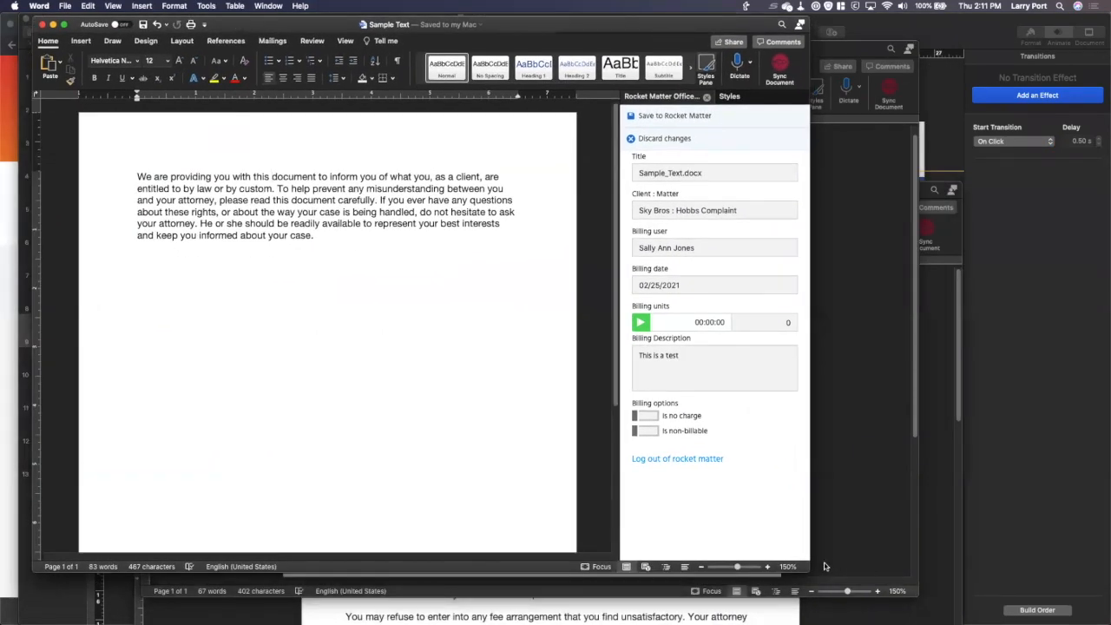
left_click_drag(810, 569, 1104, 616)
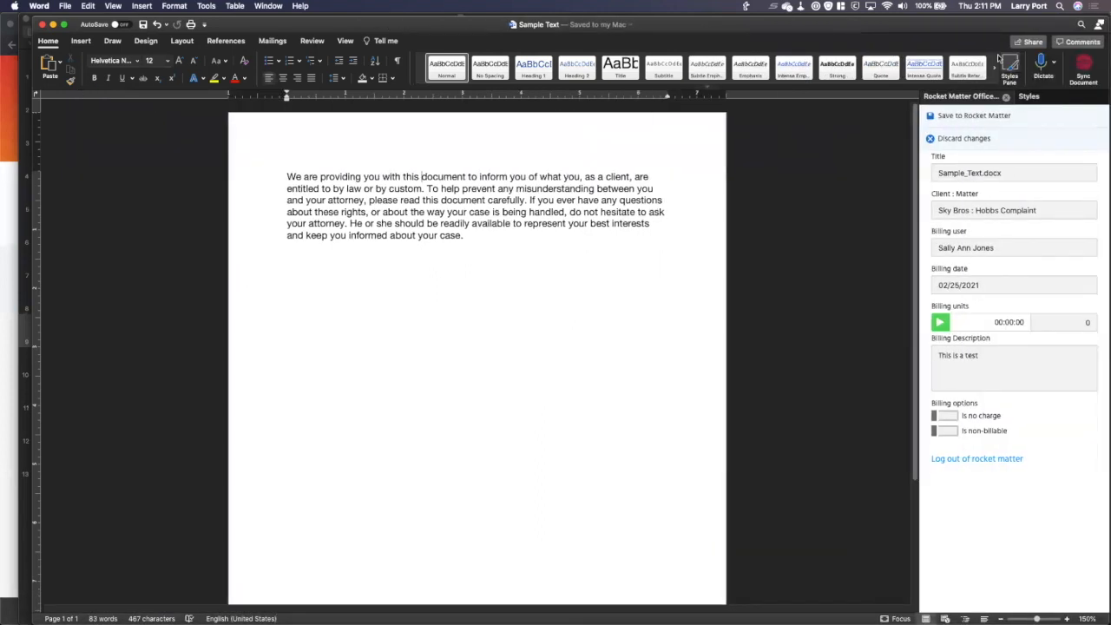
Close the Rocket Matter pane beside the document and reposition the document window on the screen
left_click(1006, 98)
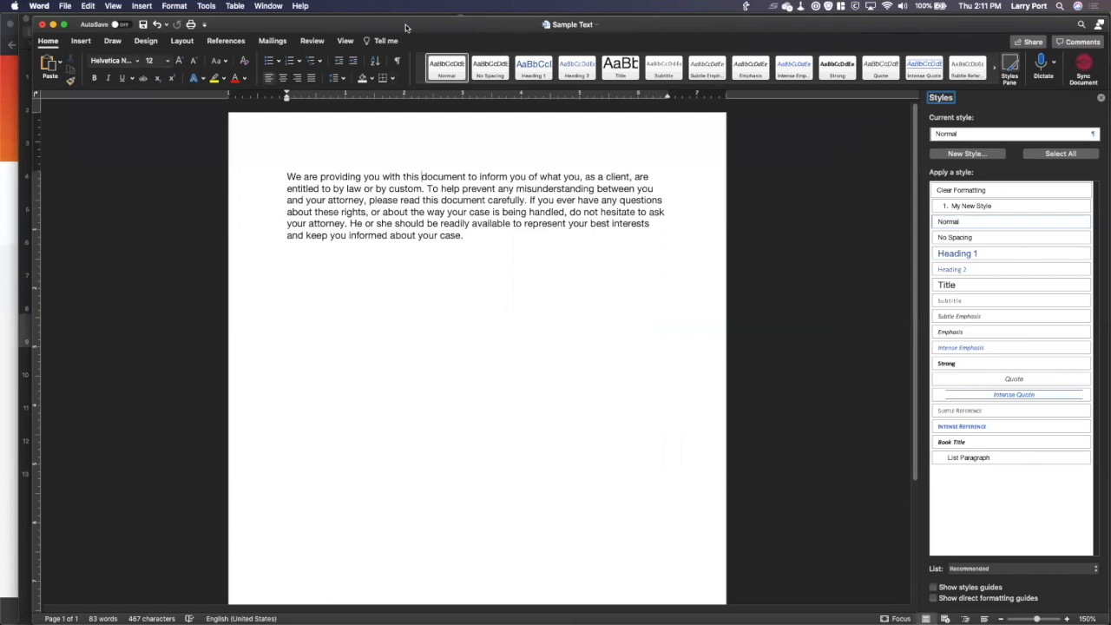
left_click_drag(406, 26, 381, 36)
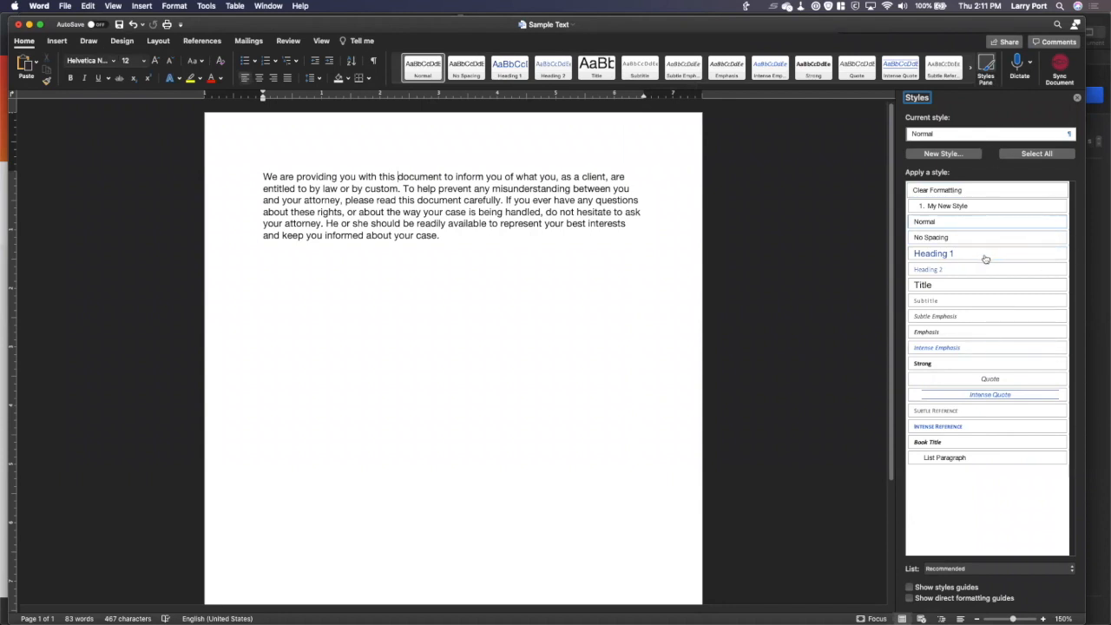
Switch to Keynote, present the slides up to Common Problems & Solutions, and return to the Sample Text document in Word
key("super+Tab")
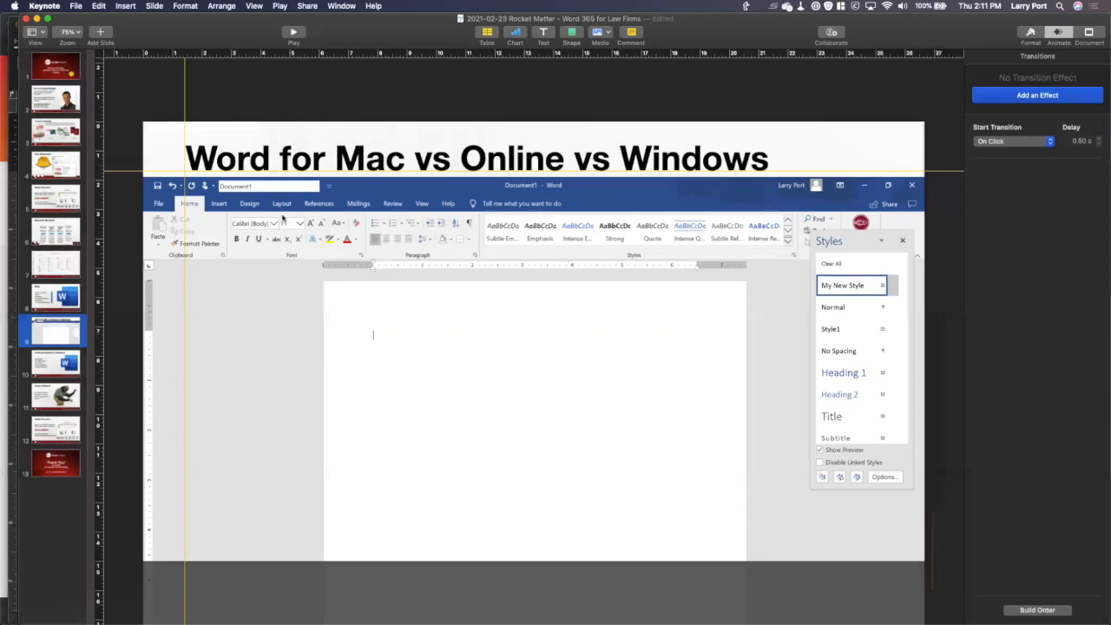
left_click(293, 33)
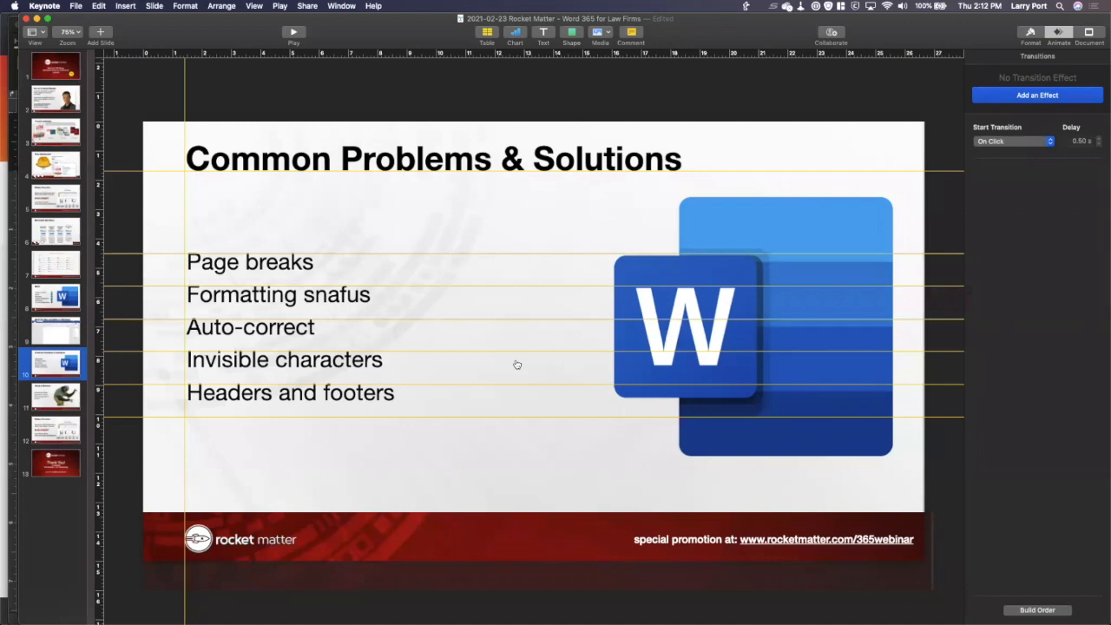
key("super+Tab")
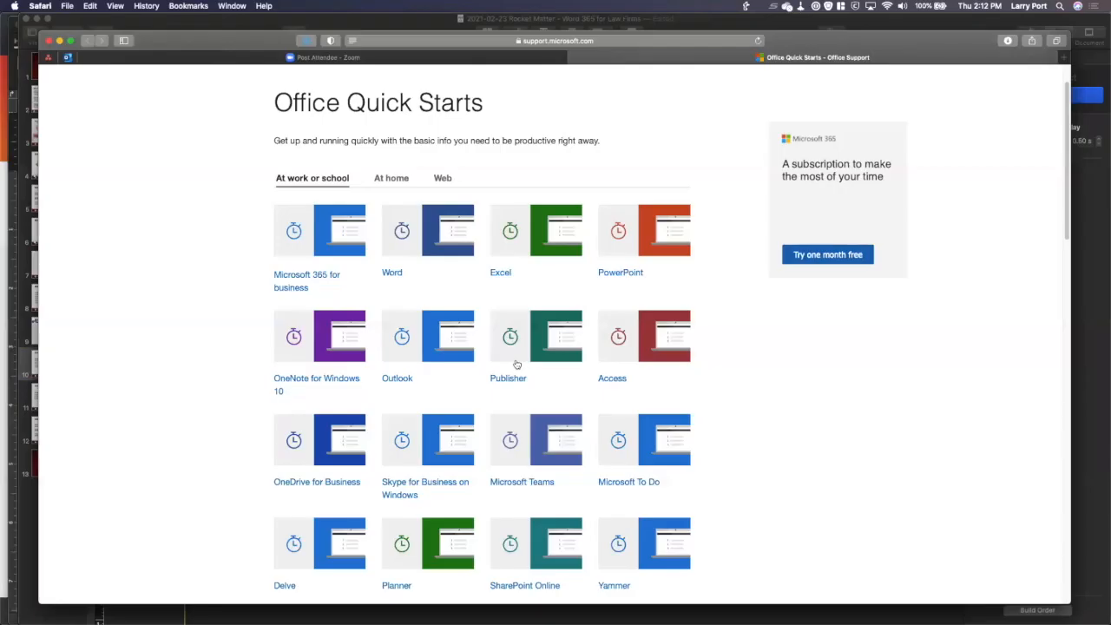
key("super+Tab")
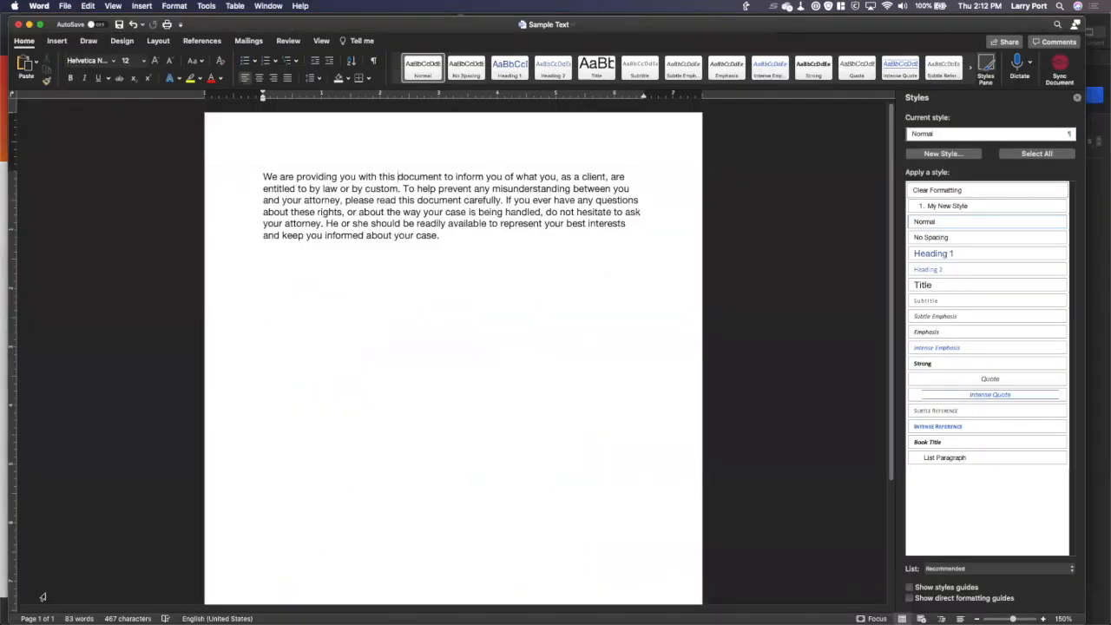
Adjust the document's zoom level to 170%
left_click(1042, 618)
left_click(1043, 618)
left_click(1042, 618)
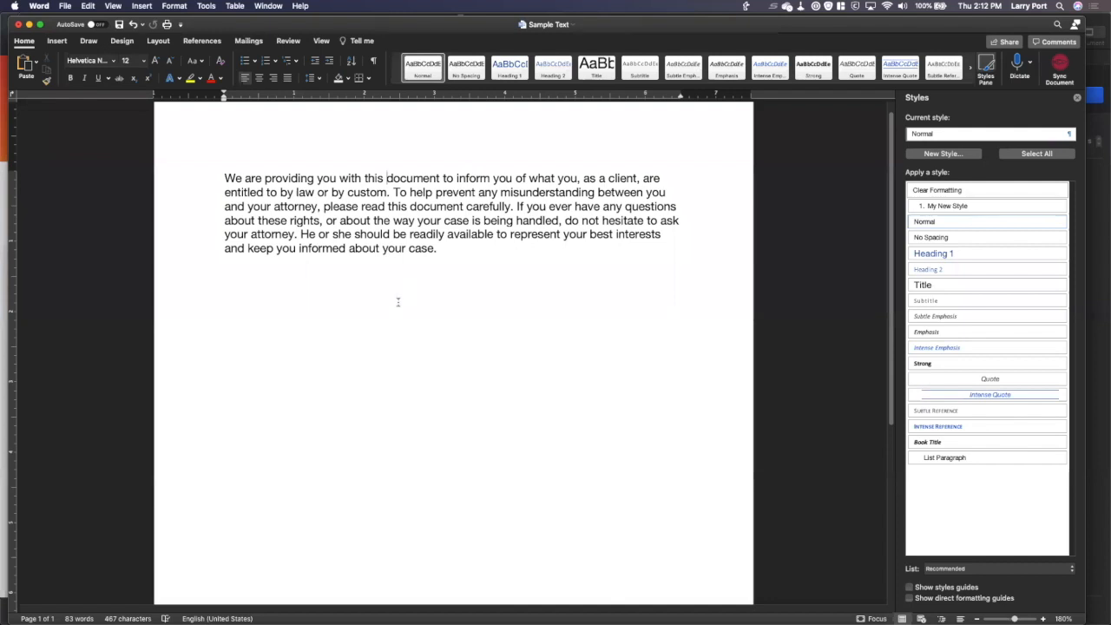
left_click(1042, 617)
left_click(1043, 617)
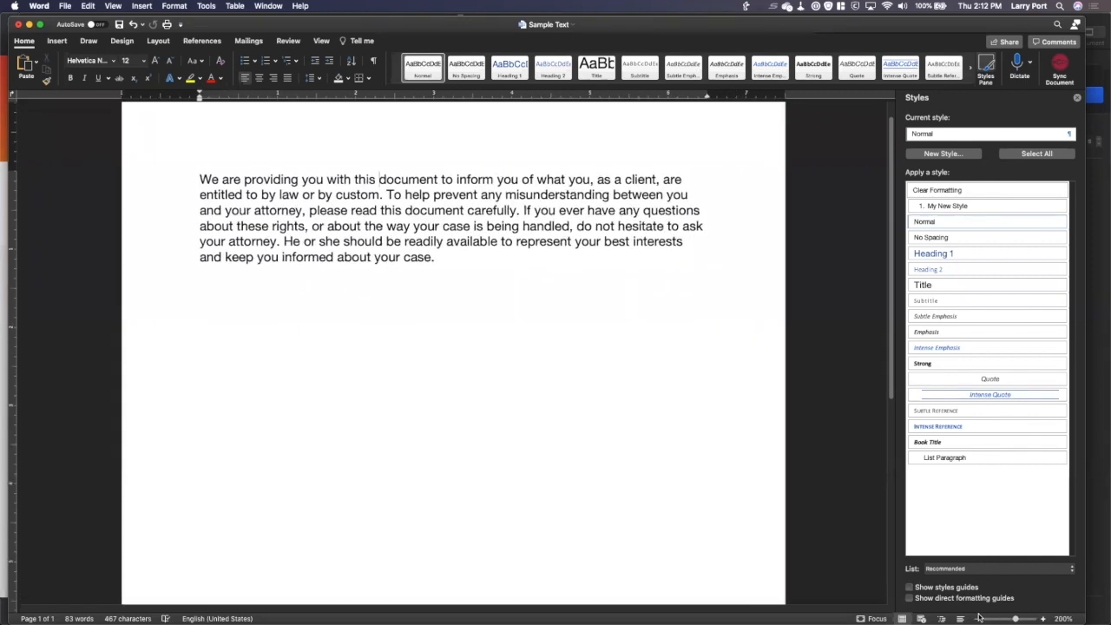
left_click(977, 617)
left_click(977, 617)
left_click(977, 617)
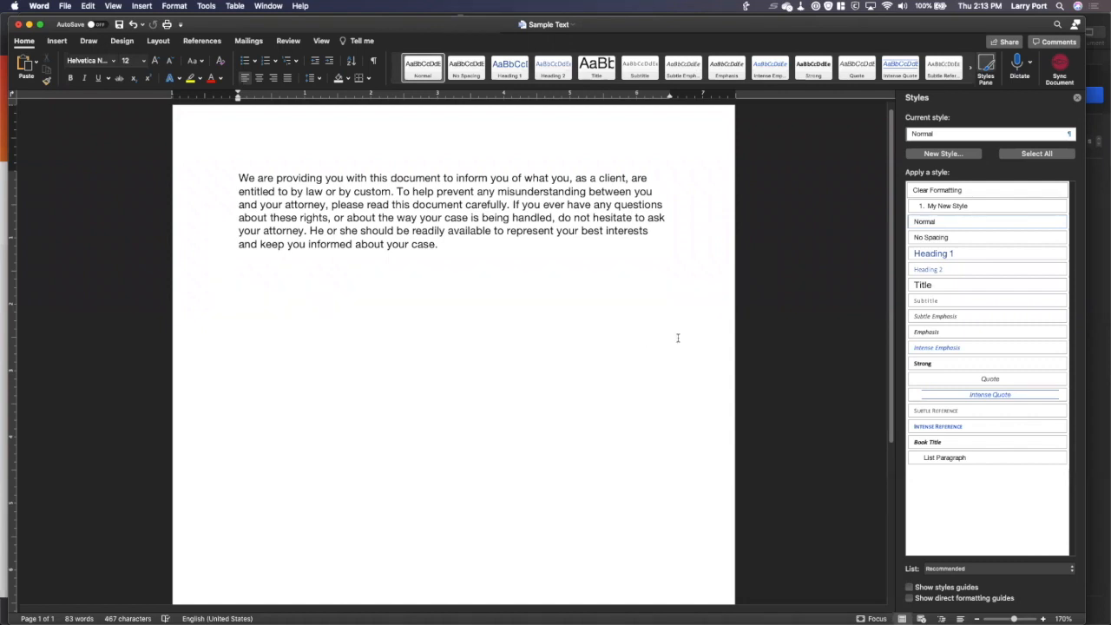
Select the whole paragraph and look through the available fonts without changing the font
left_click_drag(240, 179, 461, 249)
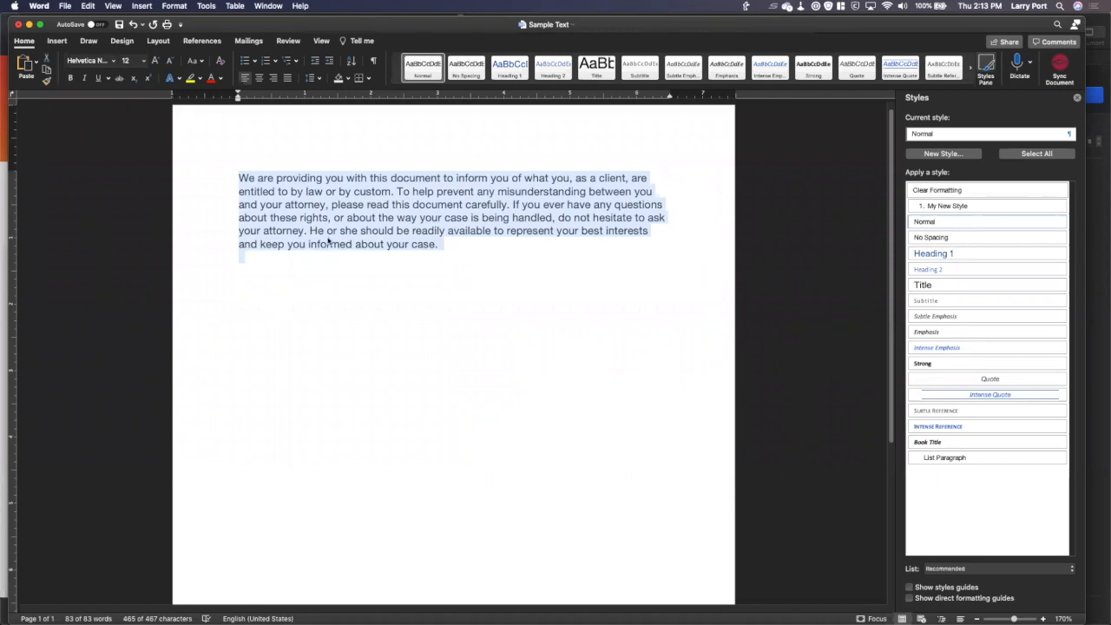
left_click(469, 295)
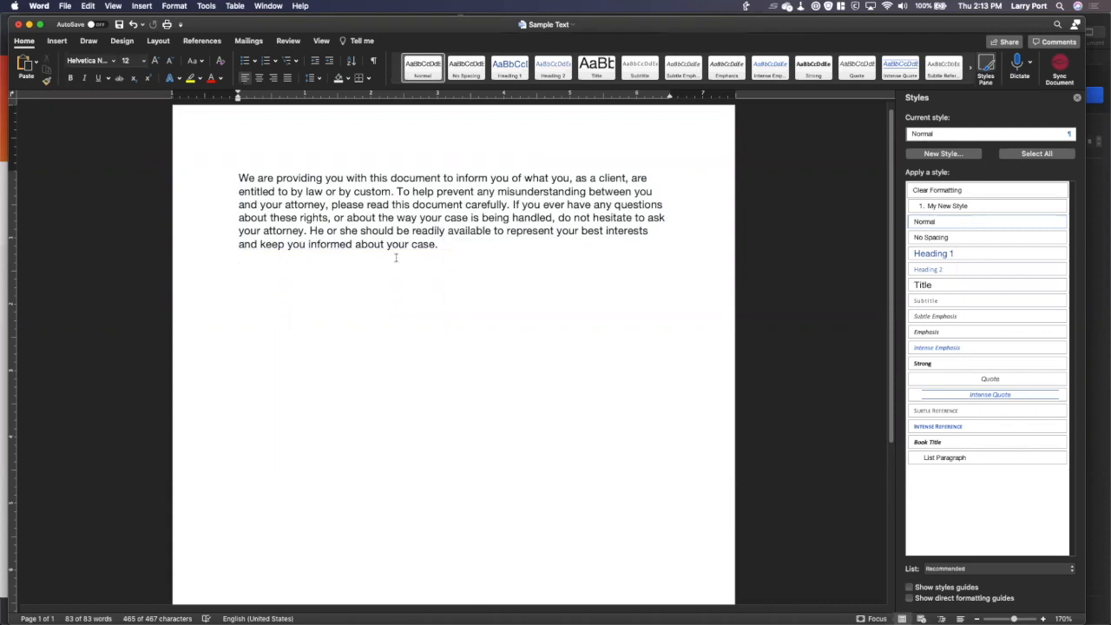
left_click_drag(478, 247, 223, 179)
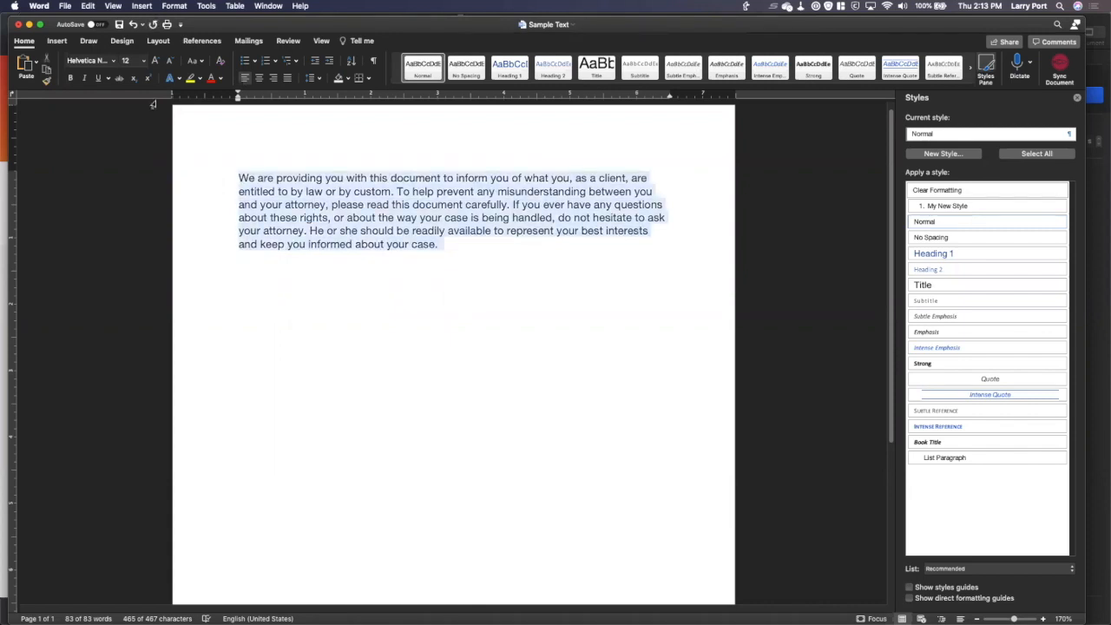
left_click(115, 59)
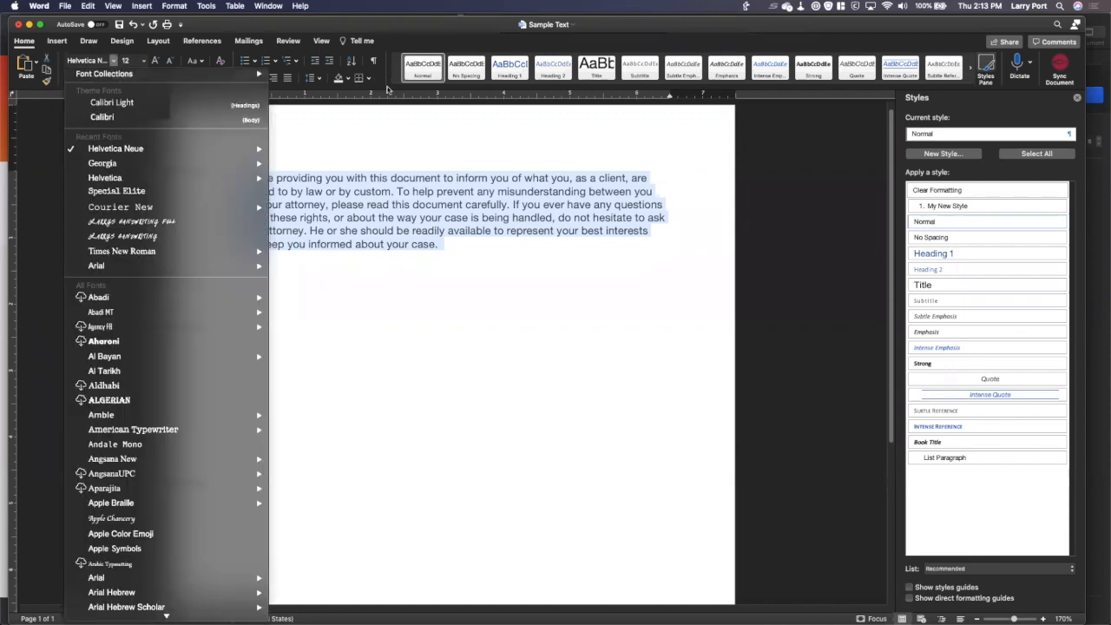
left_click(415, 129)
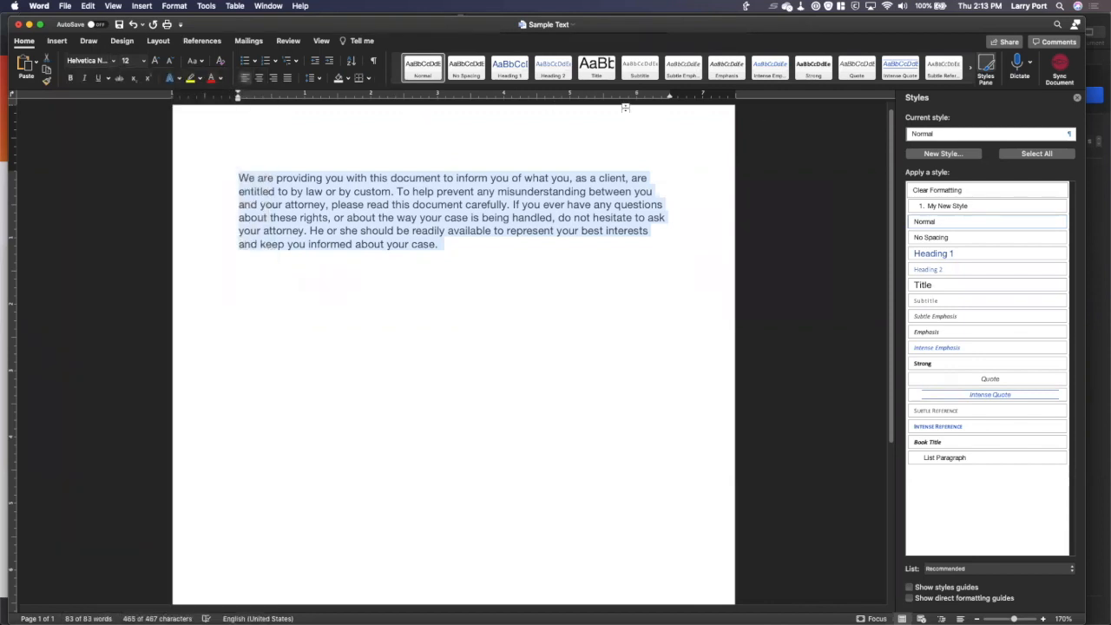
scroll(573, 292, "down", 3)
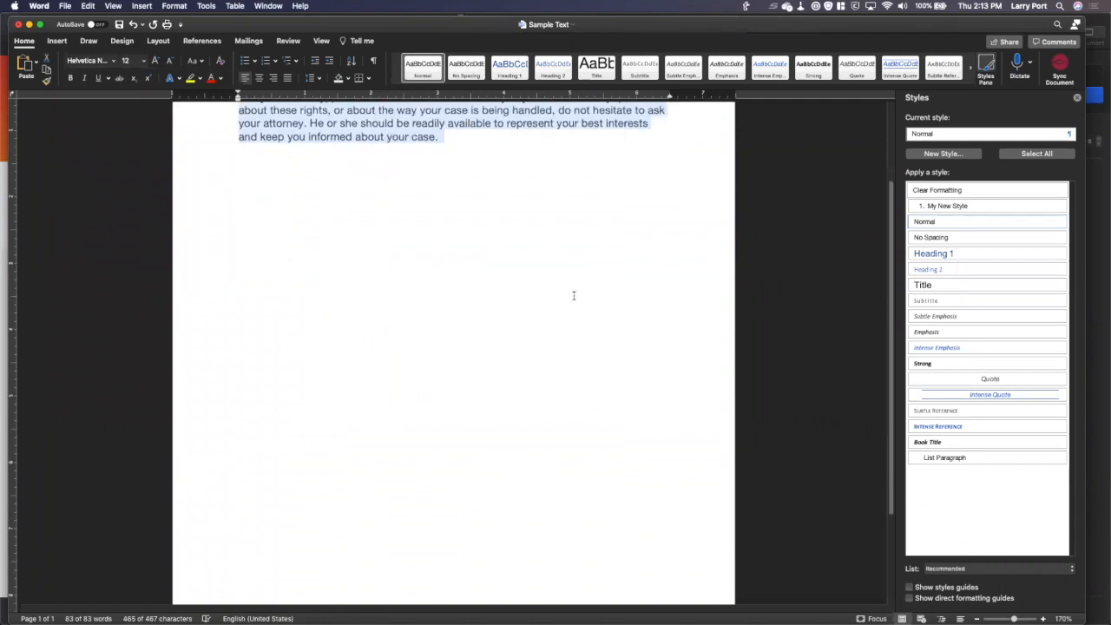
scroll(573, 292, "up", 3)
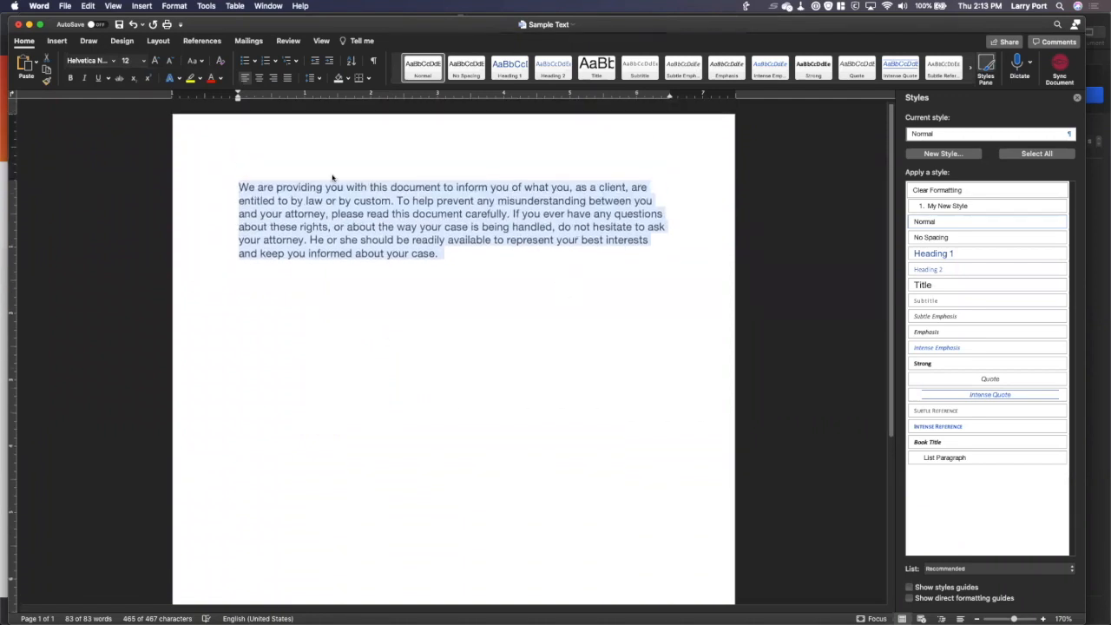
Indent the paragraph's first line by 0.5 inch and return the first-line indent to zero
left_click(239, 143)
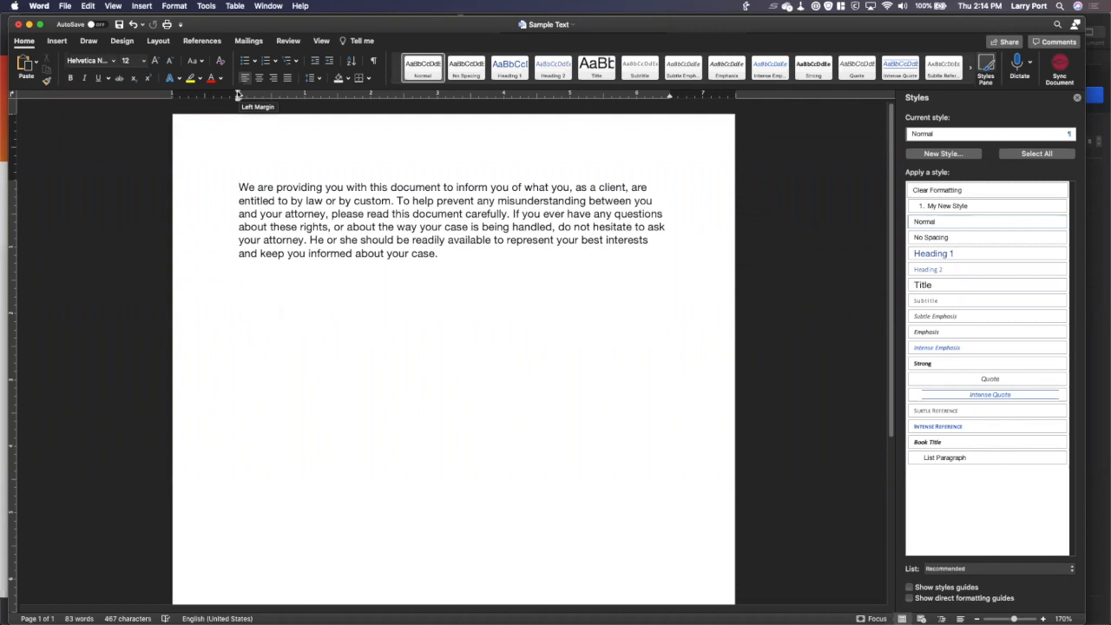
left_click_drag(239, 94, 271, 93)
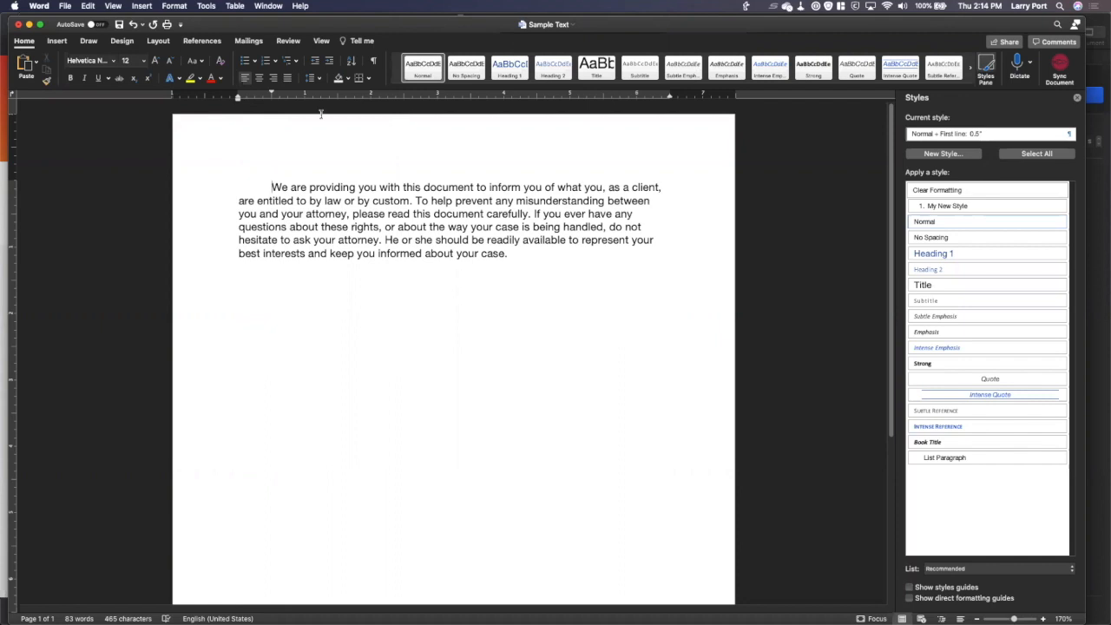
left_click_drag(272, 96, 240, 95)
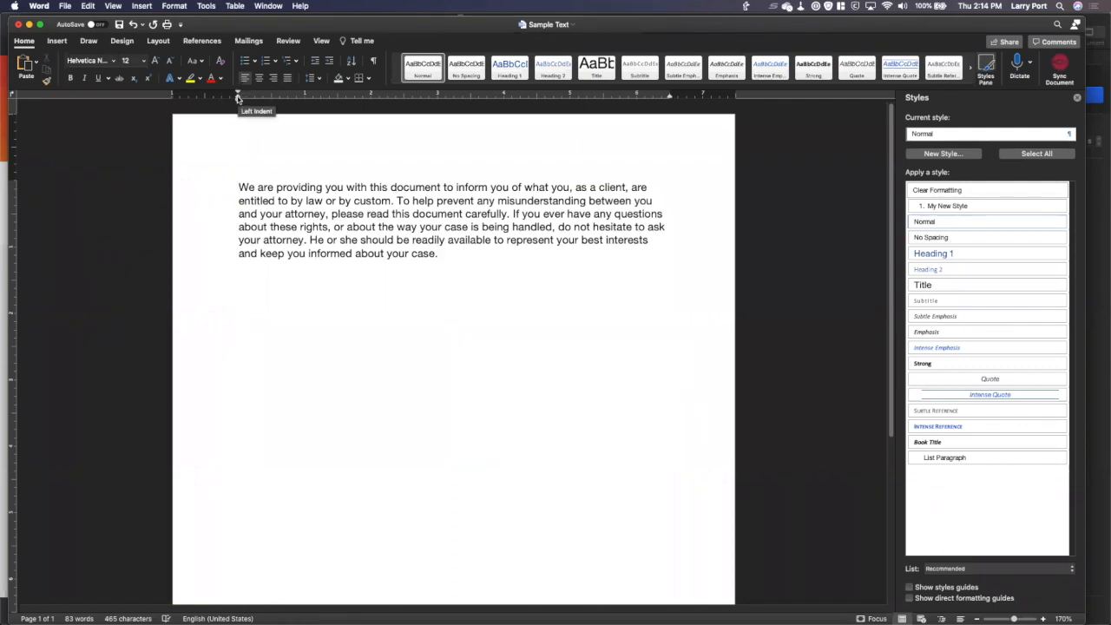
Give the paragraph a 0.5 inch hanging indent and return it to zero
left_click_drag(238, 98, 270, 99)
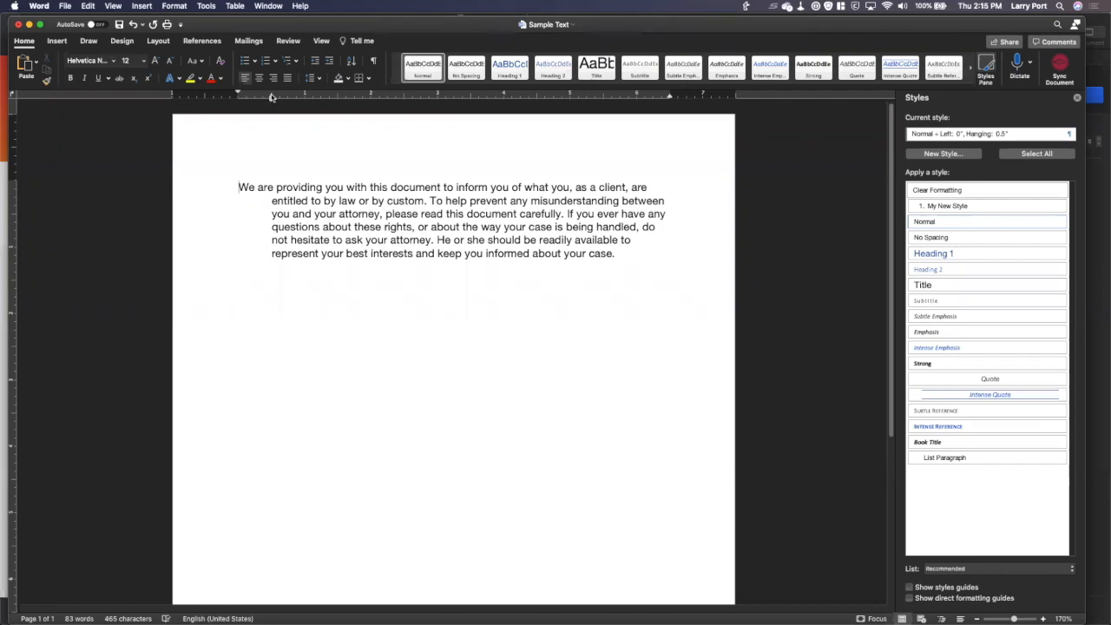
left_click_drag(271, 97, 239, 95)
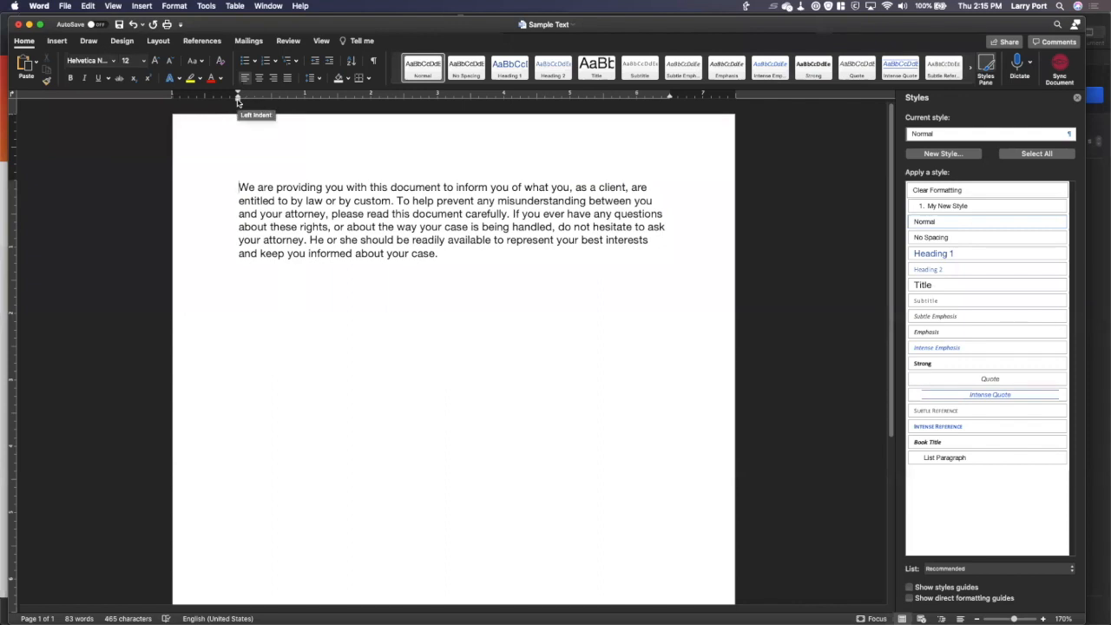
Set the left indent of the whole paragraph to 0.5 inch and return it to zero
left_click_drag(238, 101, 271, 99)
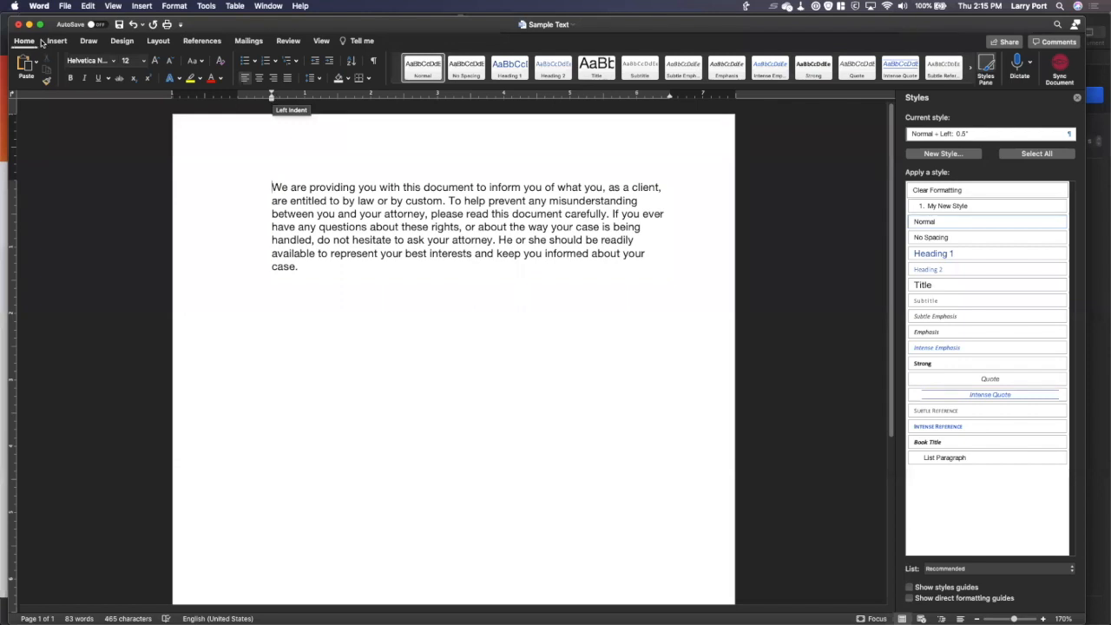
left_click_drag(272, 100, 238, 101)
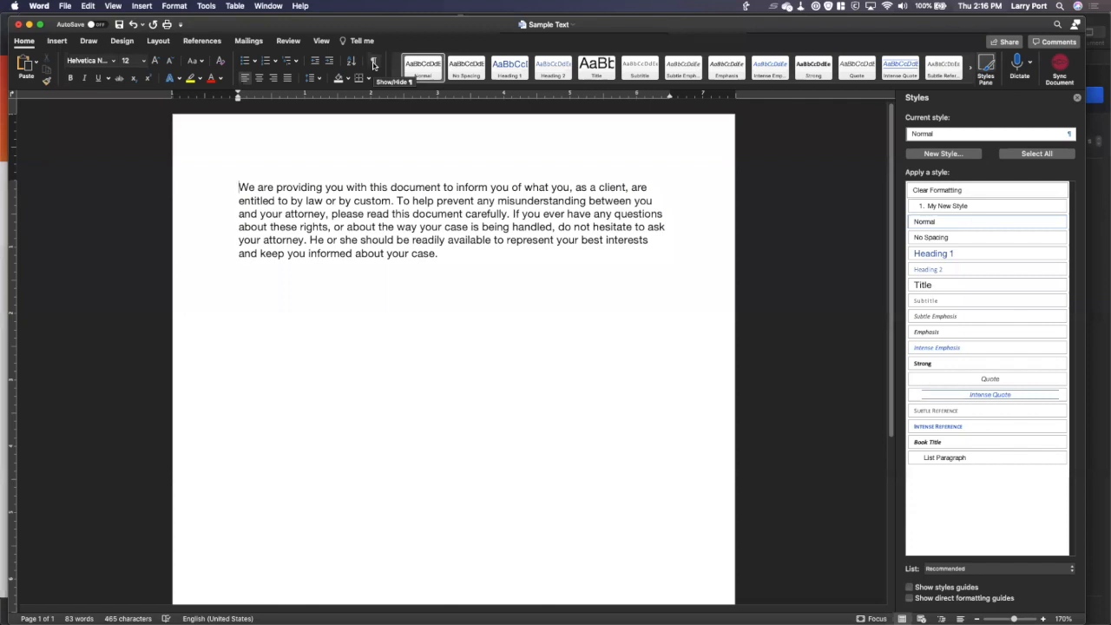
Show the hidden formatting marks and delete the three extra spaces after "We" in the first line
left_click(374, 63)
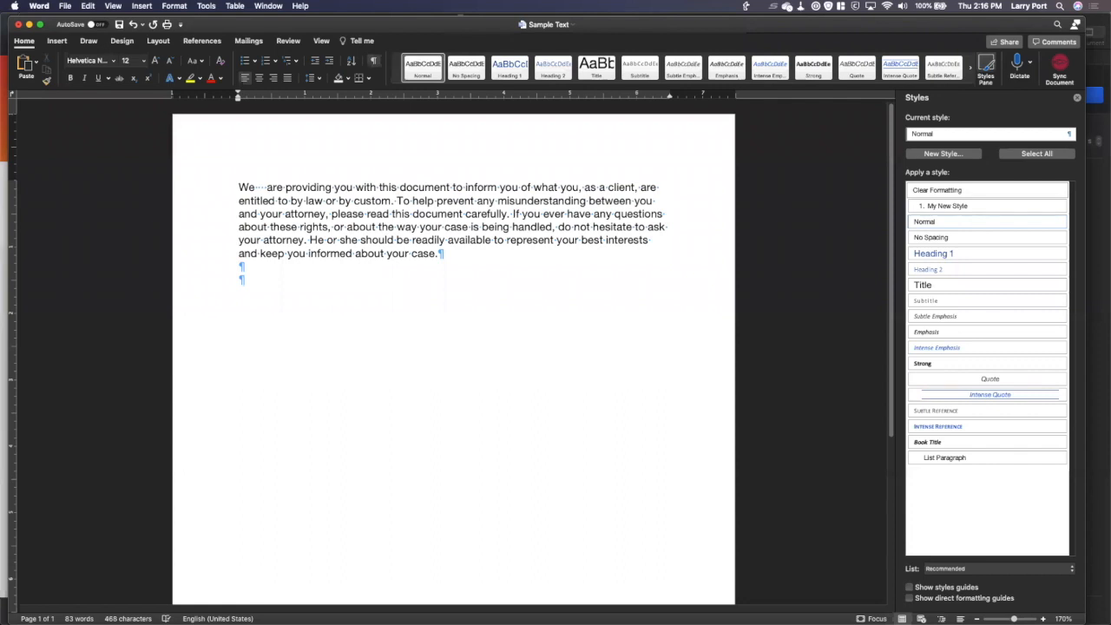
key("BackSpace")
key("BackSpace")
key("BackSpace")
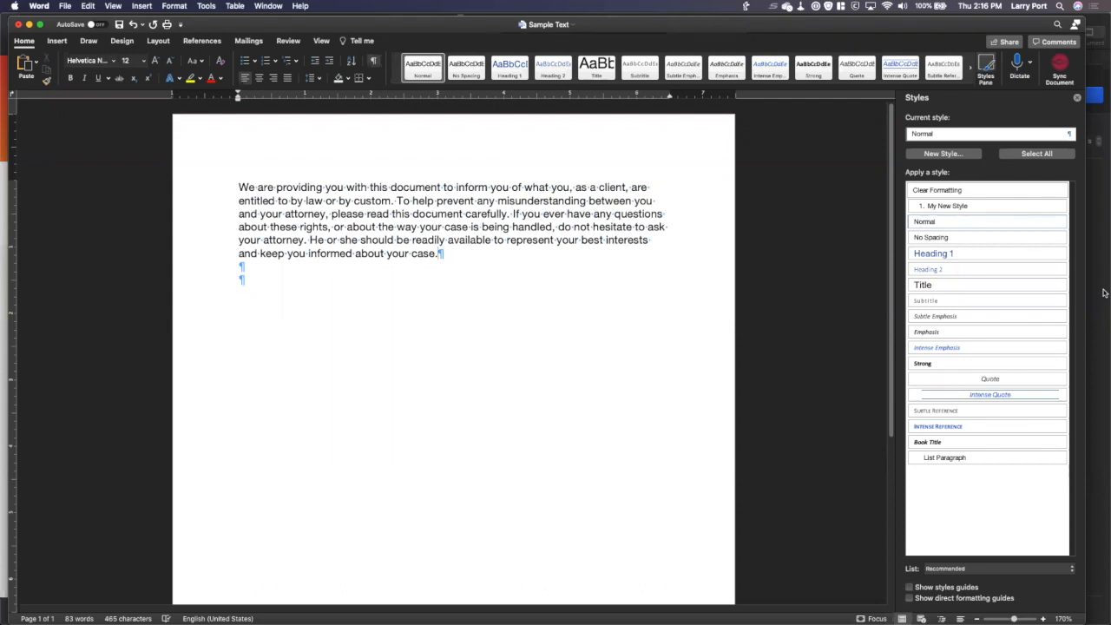
Add an empty paragraph below the text and toggle the formatting marks, ending with them shown
key("Return")
left_click(374, 63)
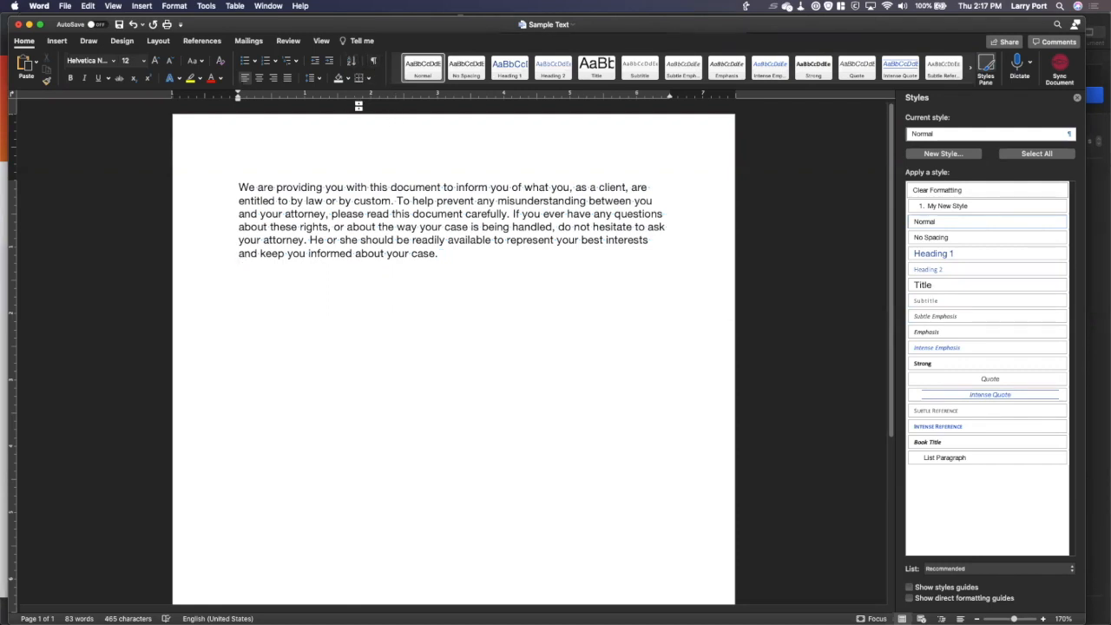
left_click(373, 62)
left_click(373, 62)
left_click(374, 63)
Add empty paragraphs below the text until the insertion point moves onto a second page
left_click(979, 618)
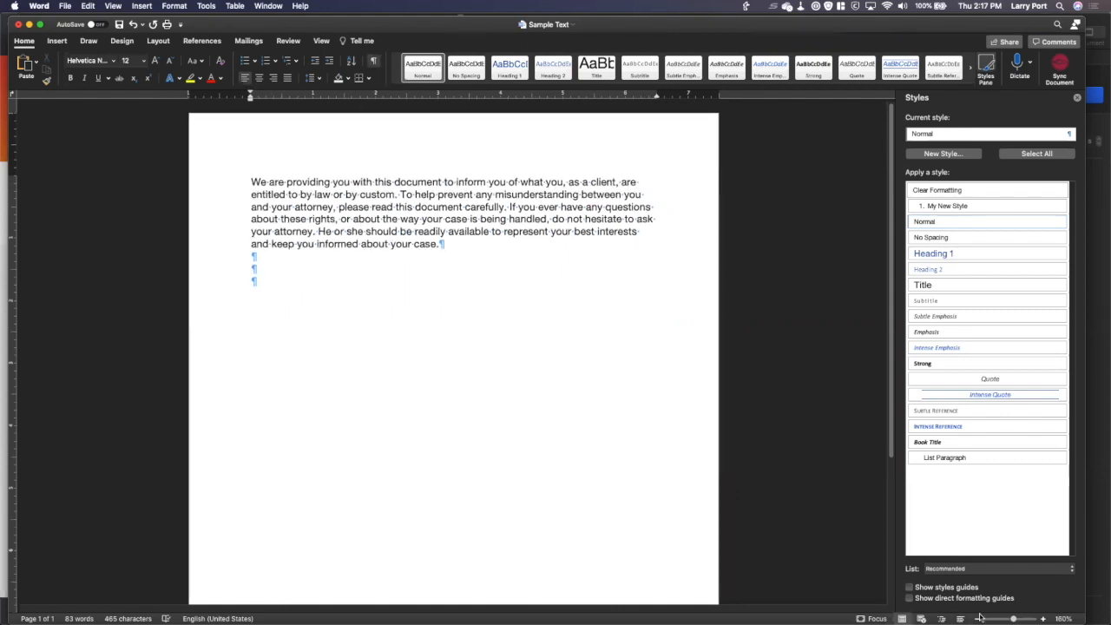
left_click(979, 618)
left_click(978, 617)
left_click(977, 618)
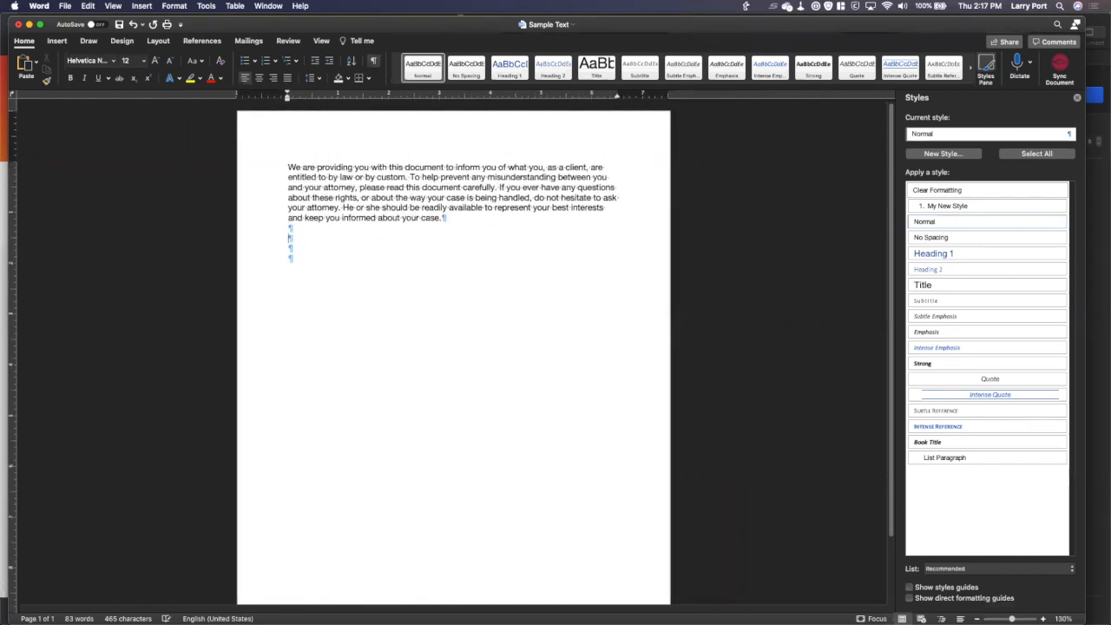
key("Return")
key("Return")
key("Return")
key("Return")
key("Return")
key("Return")
key("Return")
key("Return")
key("Return")
key("Return")
key("Return")
key("Return")
key("Return")
key("Return")
key("Return")
key("Return")
key("Return")
key("Return")
key("Return")
key("Return")
key("Return")
key("Return")
key("Return")
key("Return")
key("Return")
key("Return")
key("Return")
key("Return")
key("Return")
key("Return")
key("Return")
key("Return")
key("Return")
key("Return")
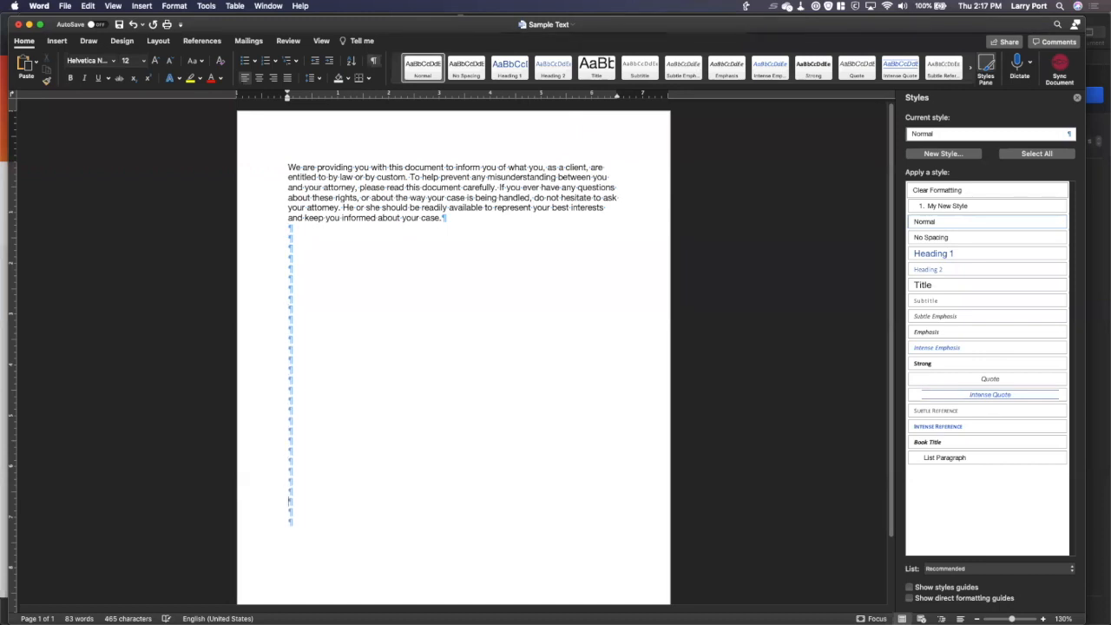
key("Return")
key("Return")
key("Return")
key("Return")
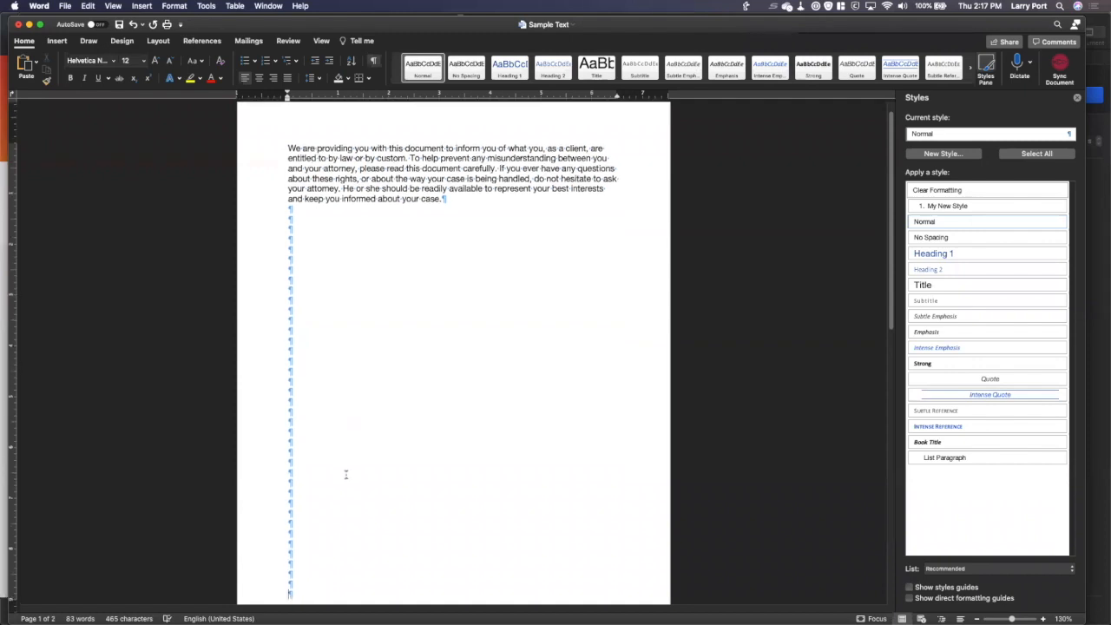
scroll(344, 476, "down", 3)
key("Return")
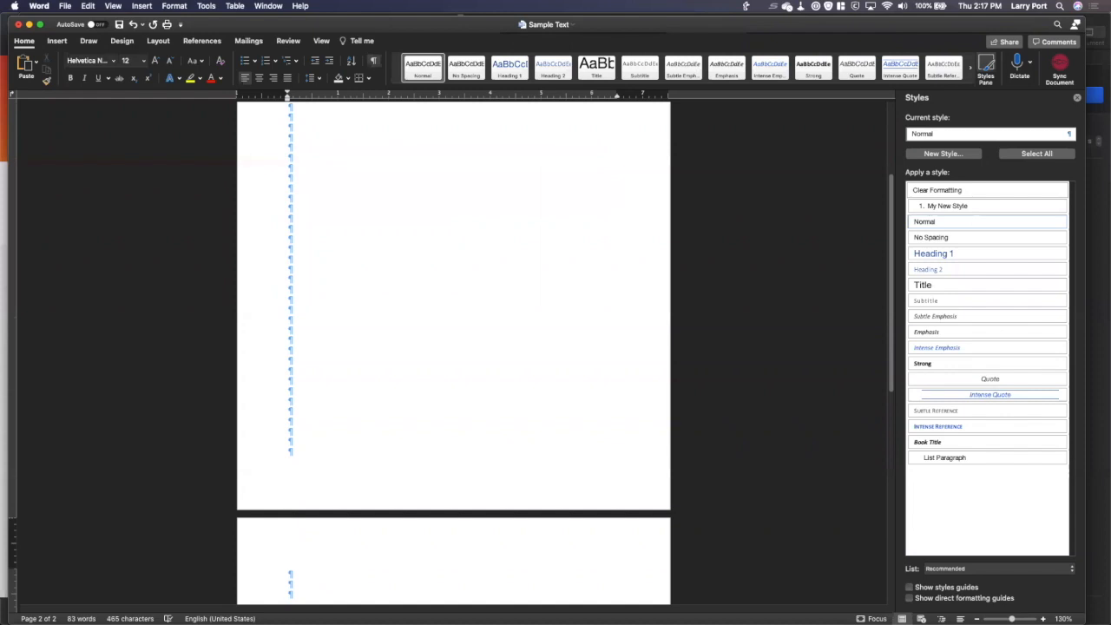
Hide the formatting marks and enter THIS IS MY SECOND PAGE as the first line of the second page
left_click(373, 60)
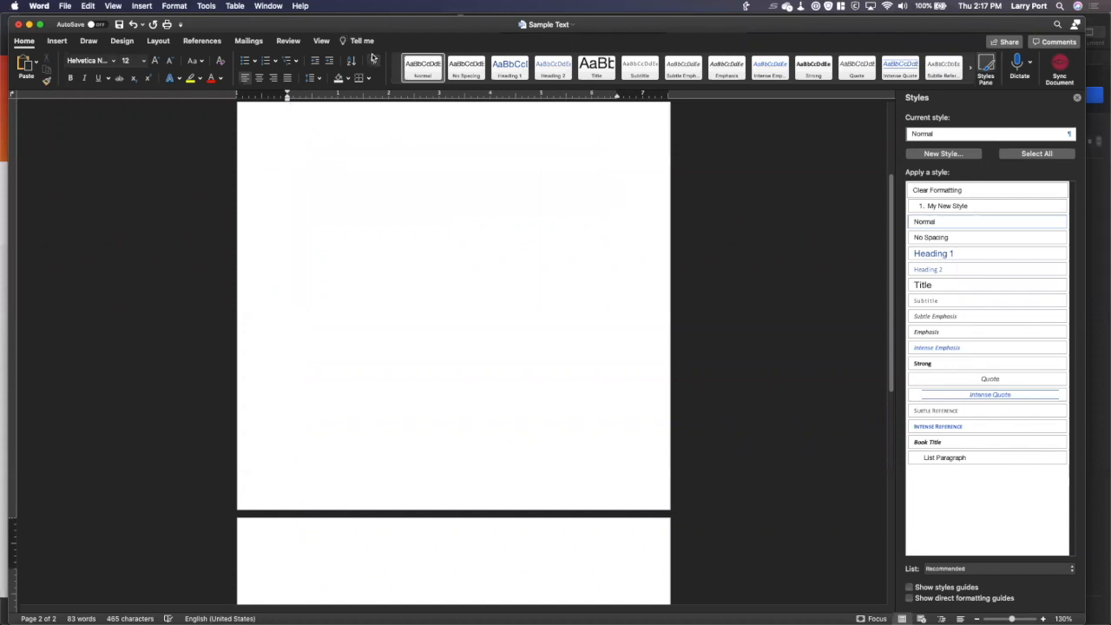
type("THIS IS MY SECOND PAGE")
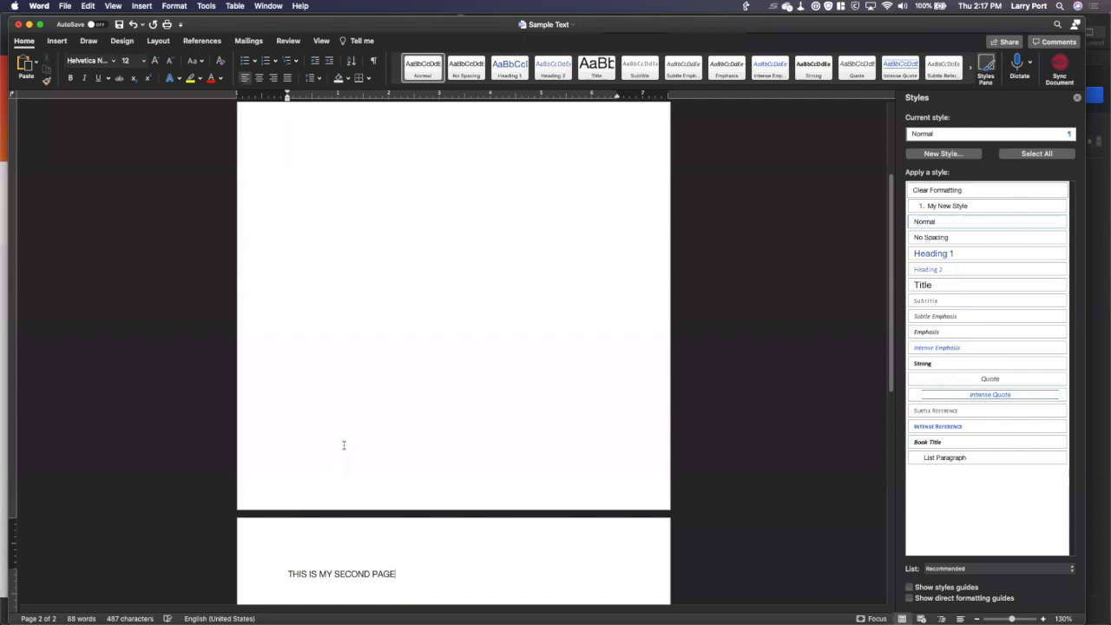
scroll(440, 466, "up", 10)
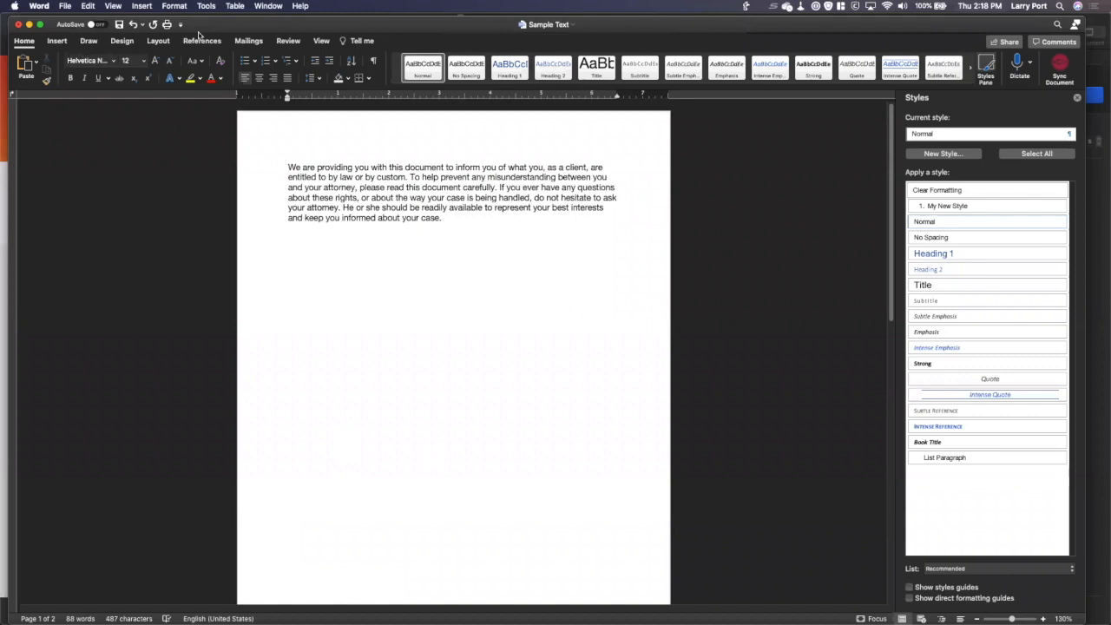
scroll(402, 277, "down", 10)
scroll(401, 281, "down", 4)
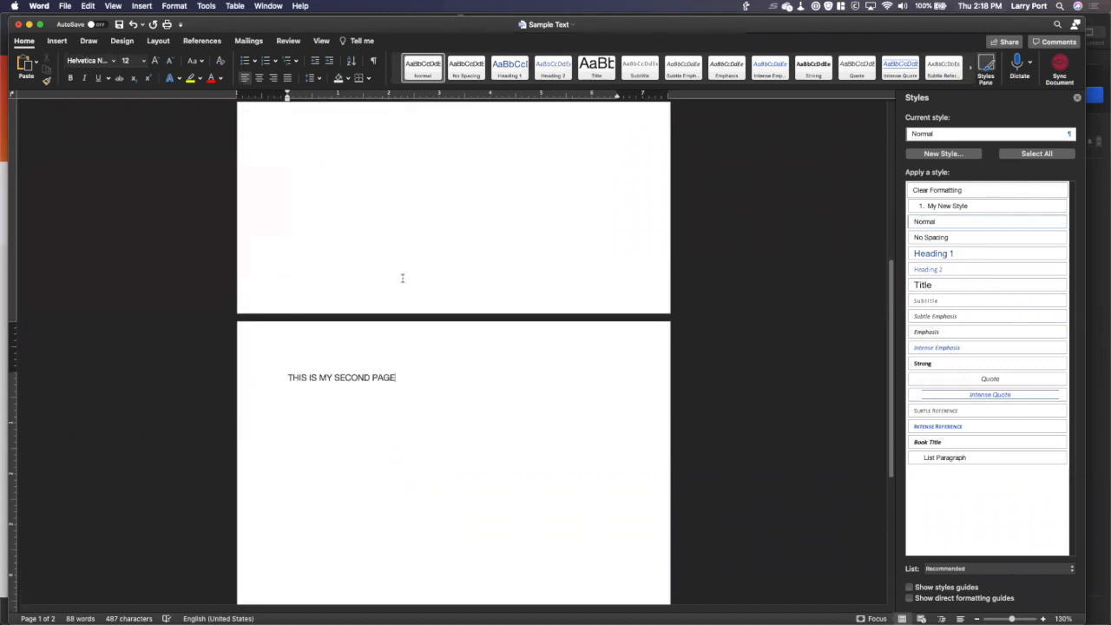
scroll(402, 277, "up", 3)
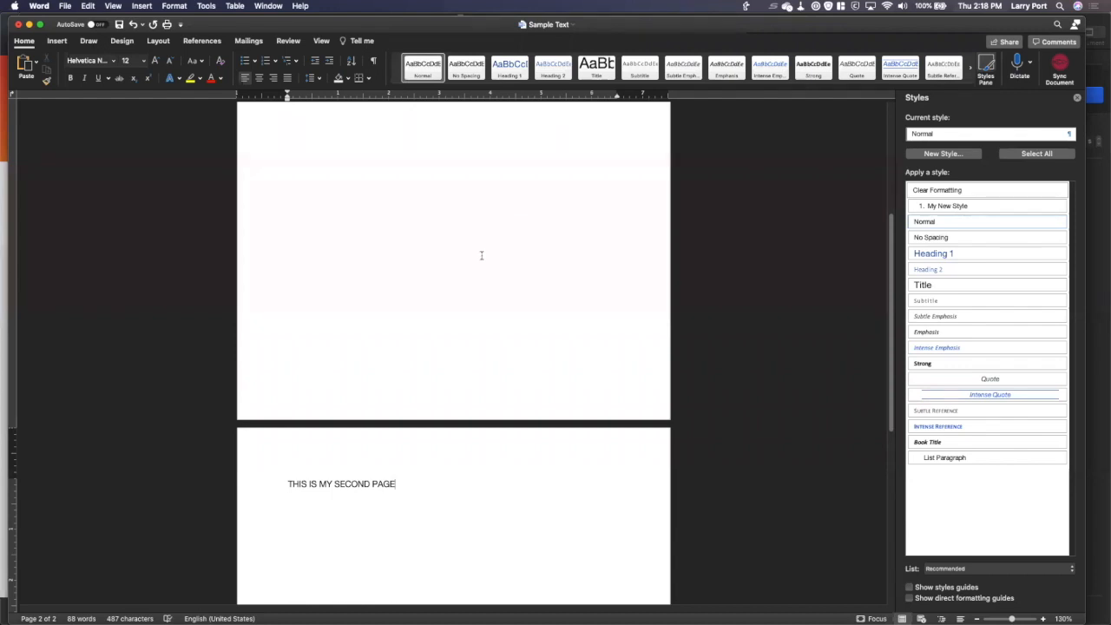
scroll(446, 461, "up", 5)
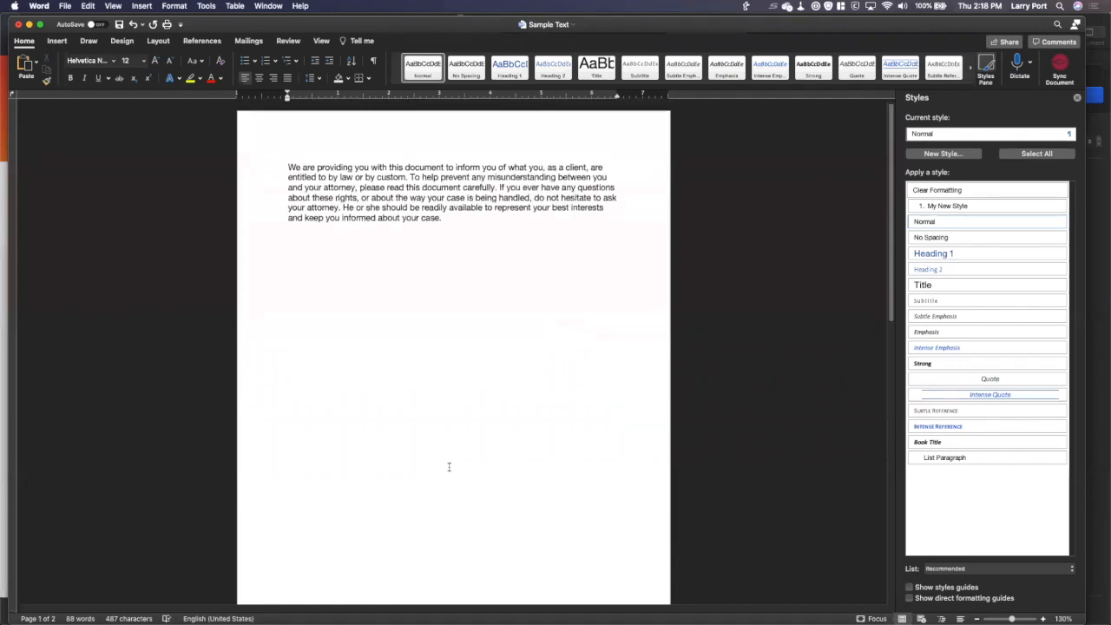
Show the formatting marks and delete all the empty paragraphs between the body text and the THIS IS MY SECOND PAGE line
scroll(461, 448, "down", 3)
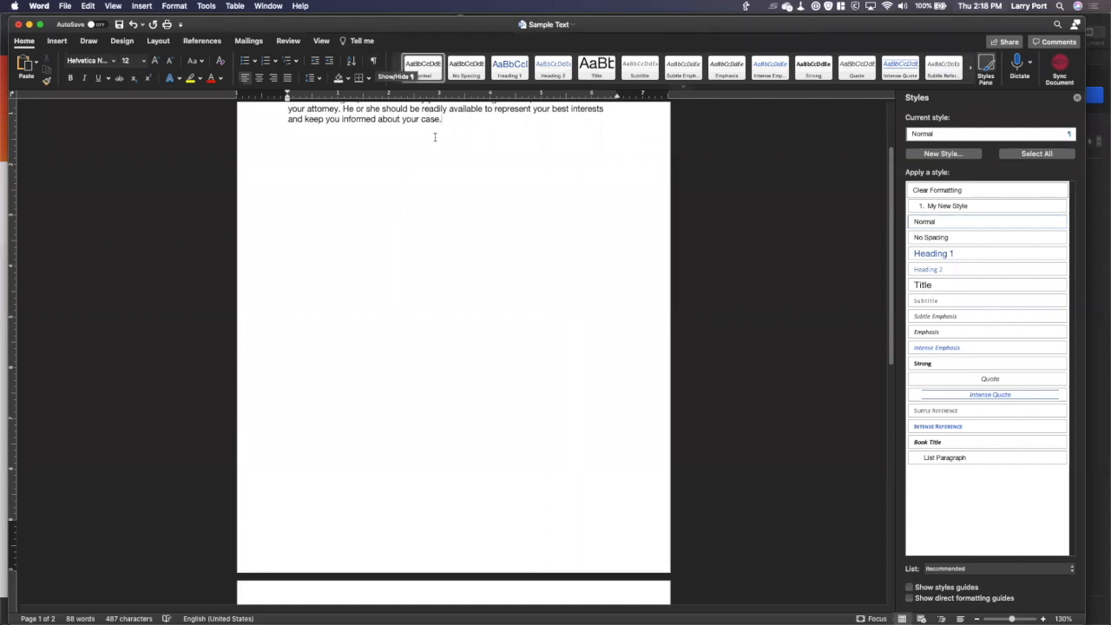
left_click(374, 61)
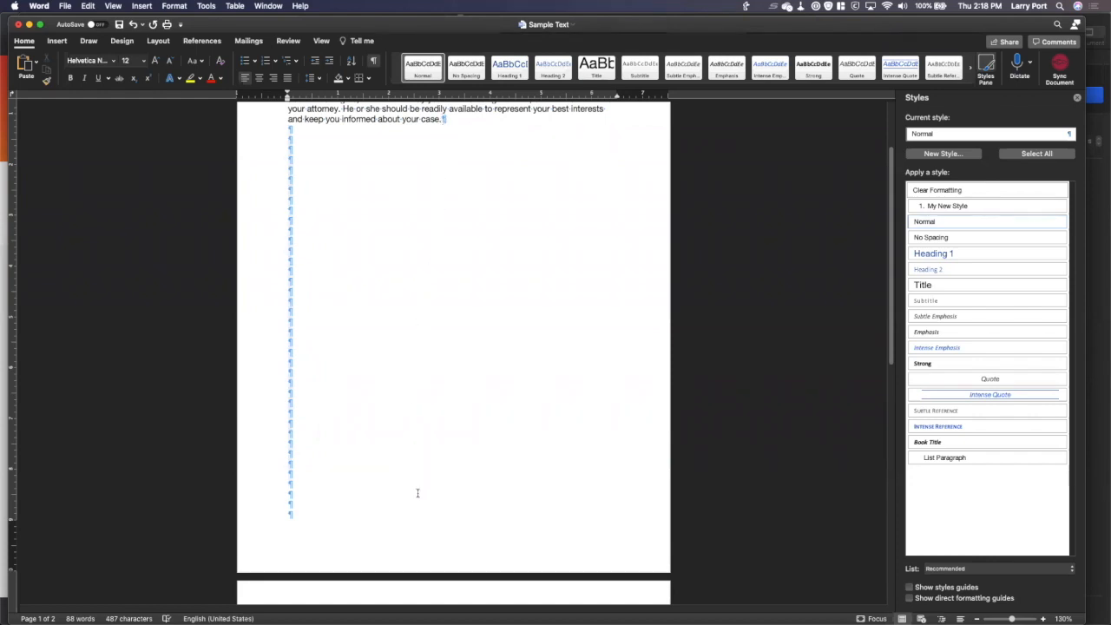
left_click_drag(418, 493, 416, 513)
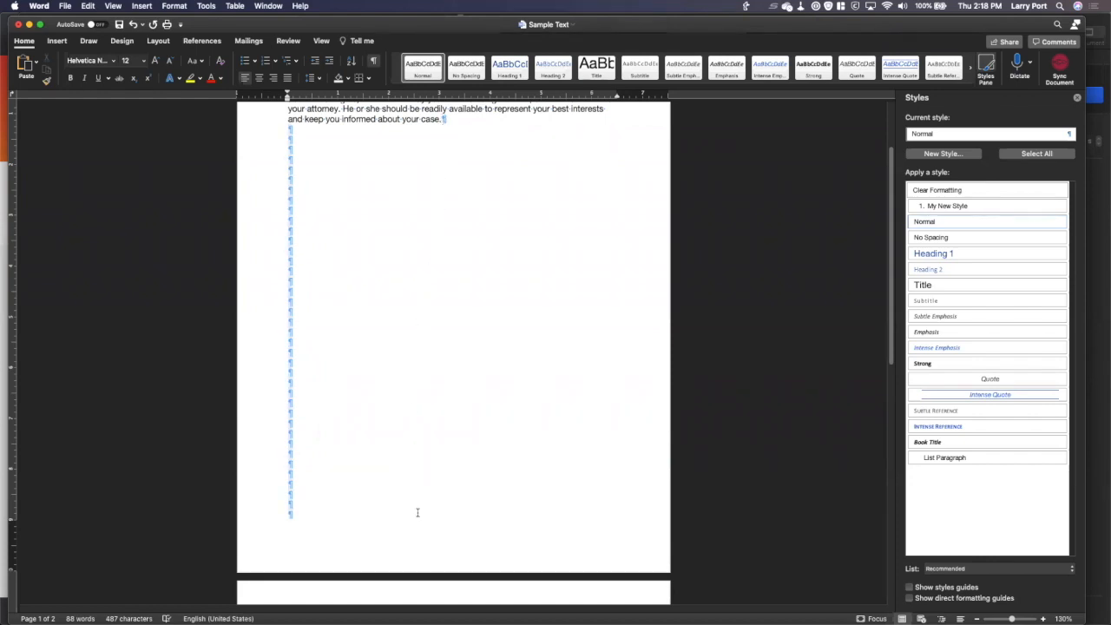
left_click(1043, 617)
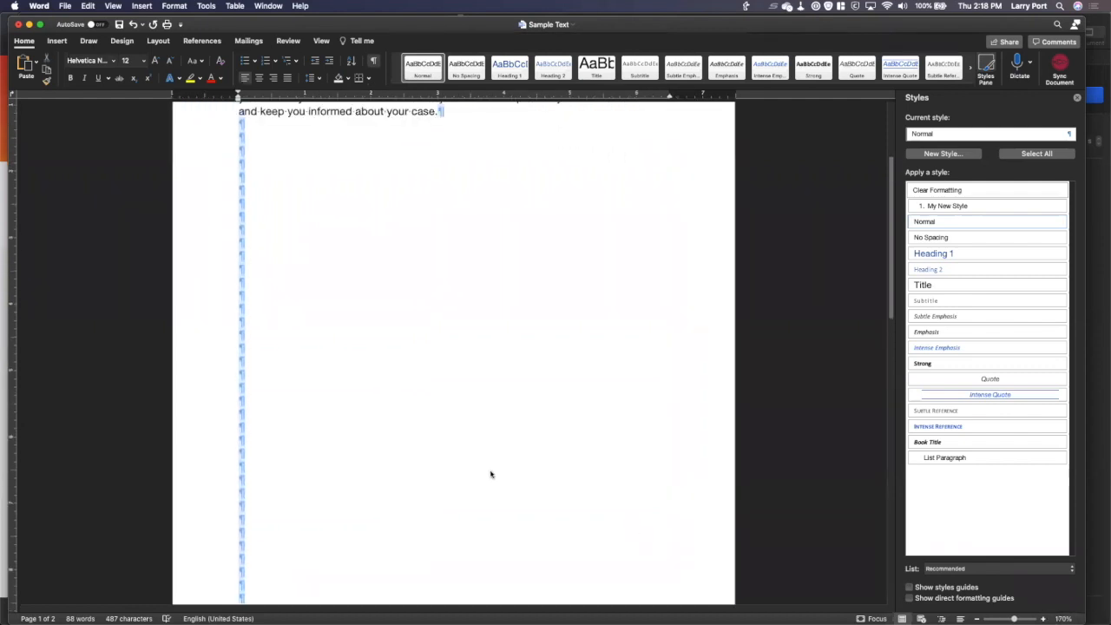
scroll(490, 473, "up", 2)
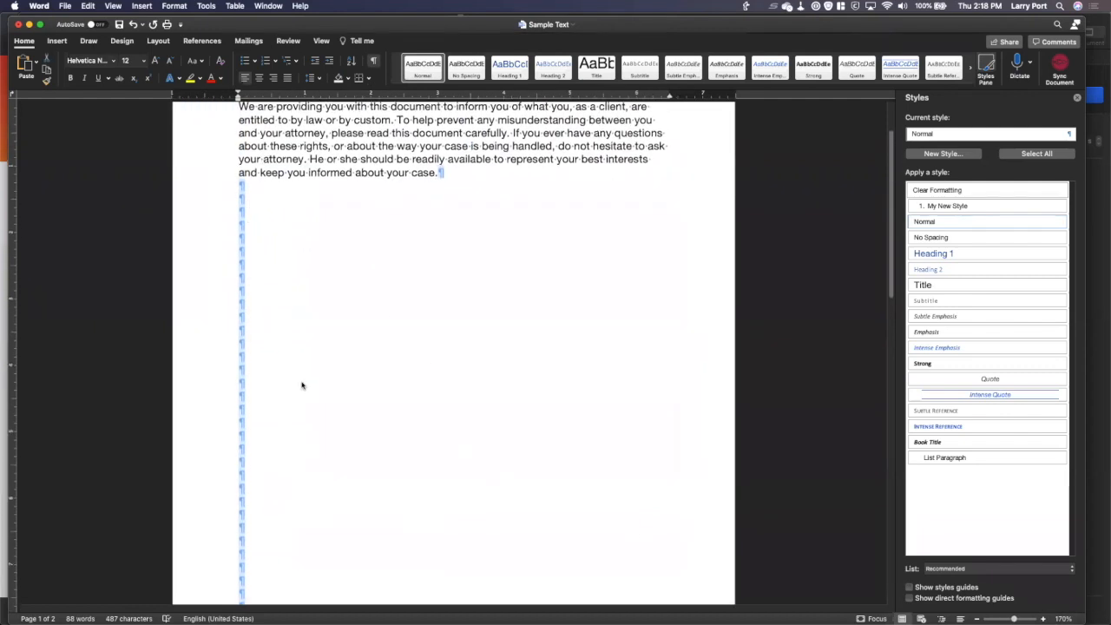
scroll(302, 385, "down", 10)
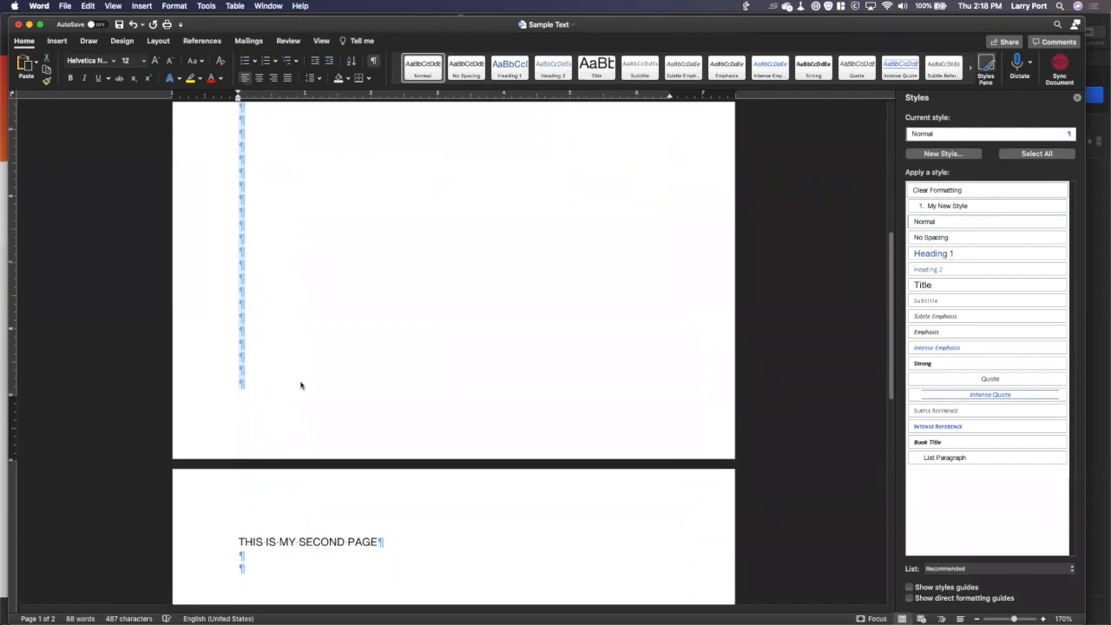
key("BackSpace")
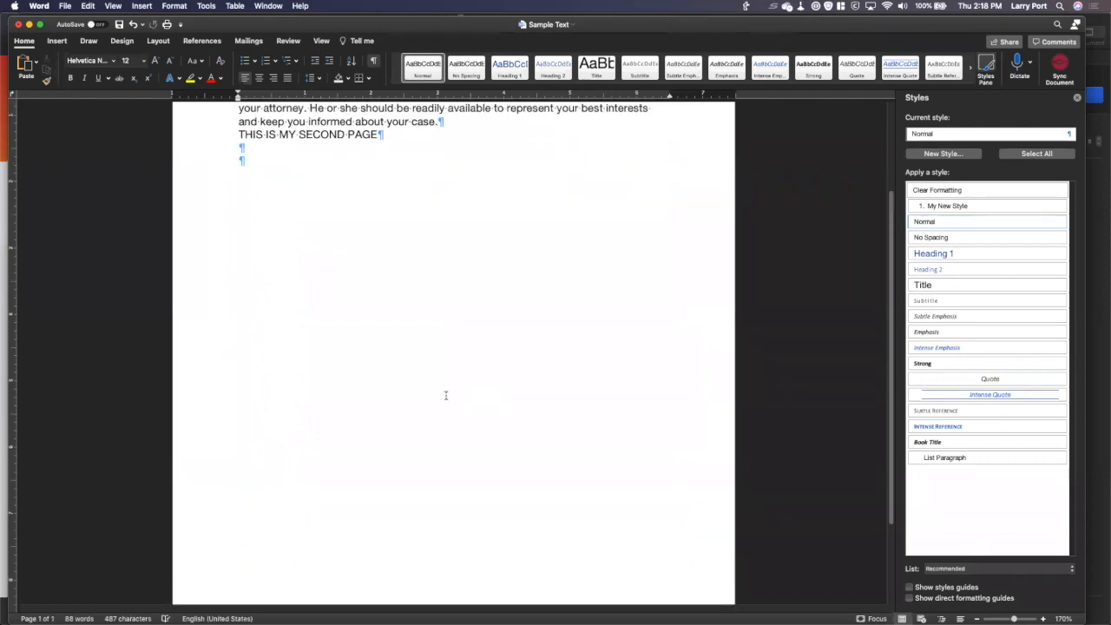
scroll(431, 380, "up", 3)
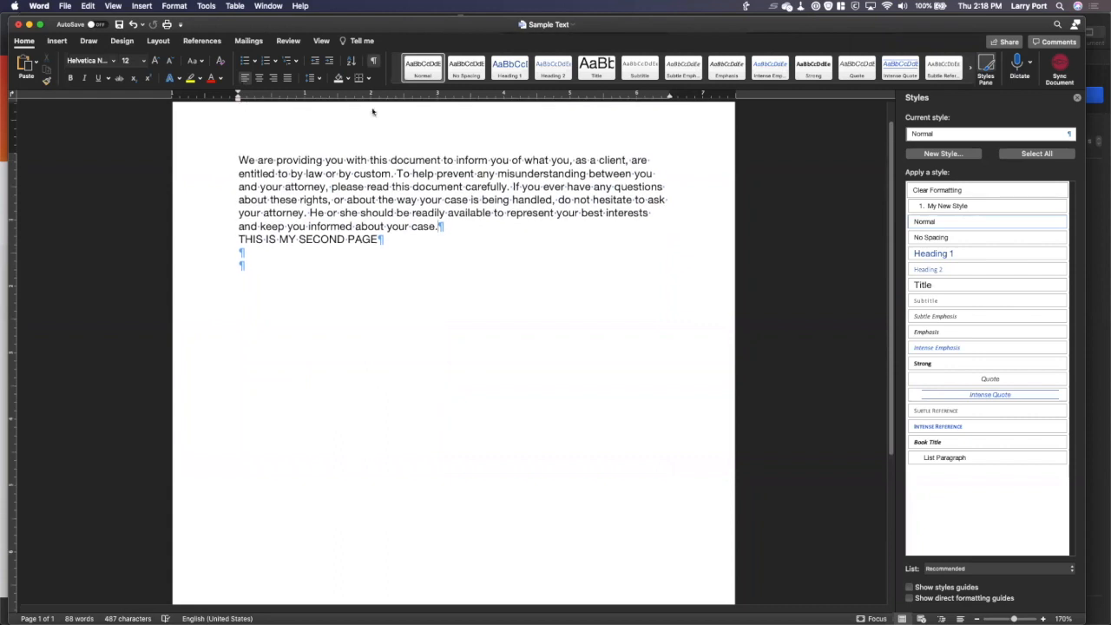
Hide the formatting marks and insert a page break before the THIS IS MY SECOND PAGE line
left_click(373, 60)
left_click(143, 6)
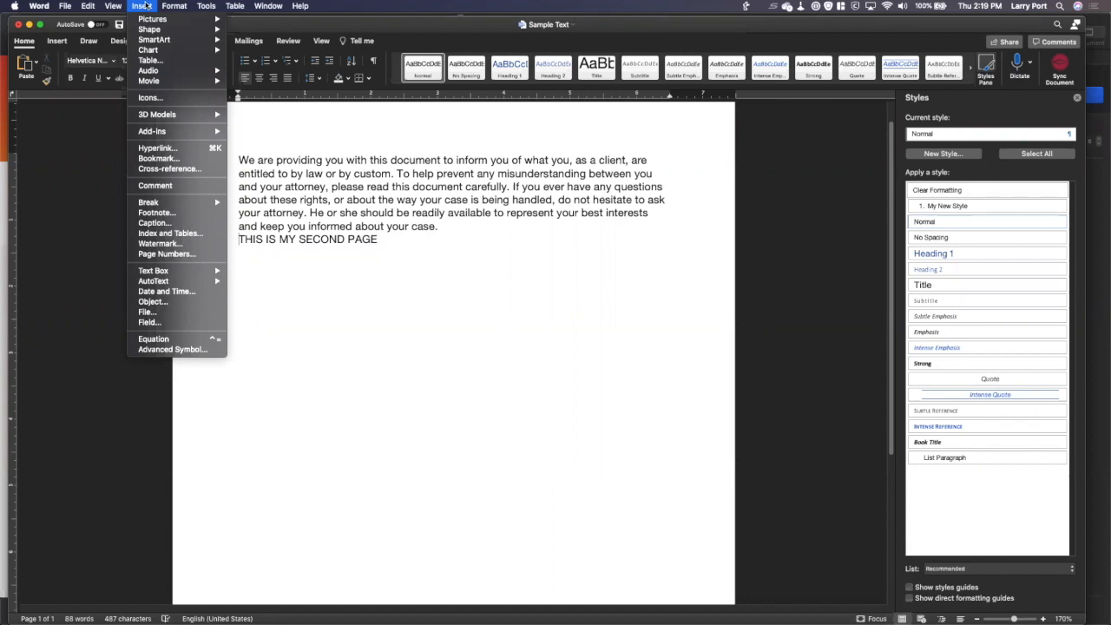
mouse_move(157, 204)
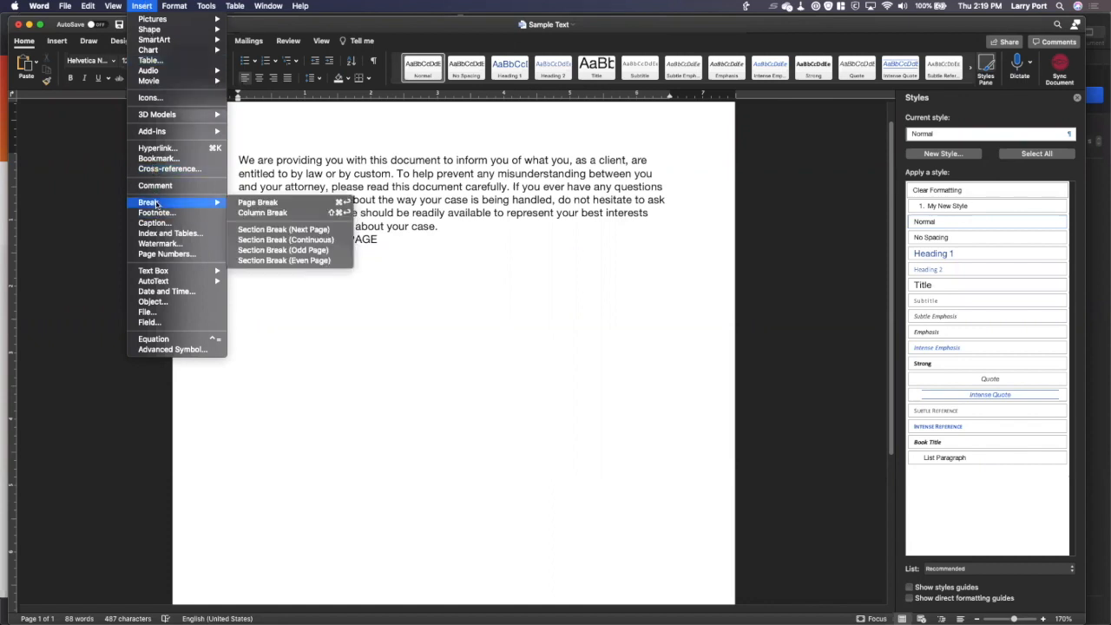
left_click(271, 202)
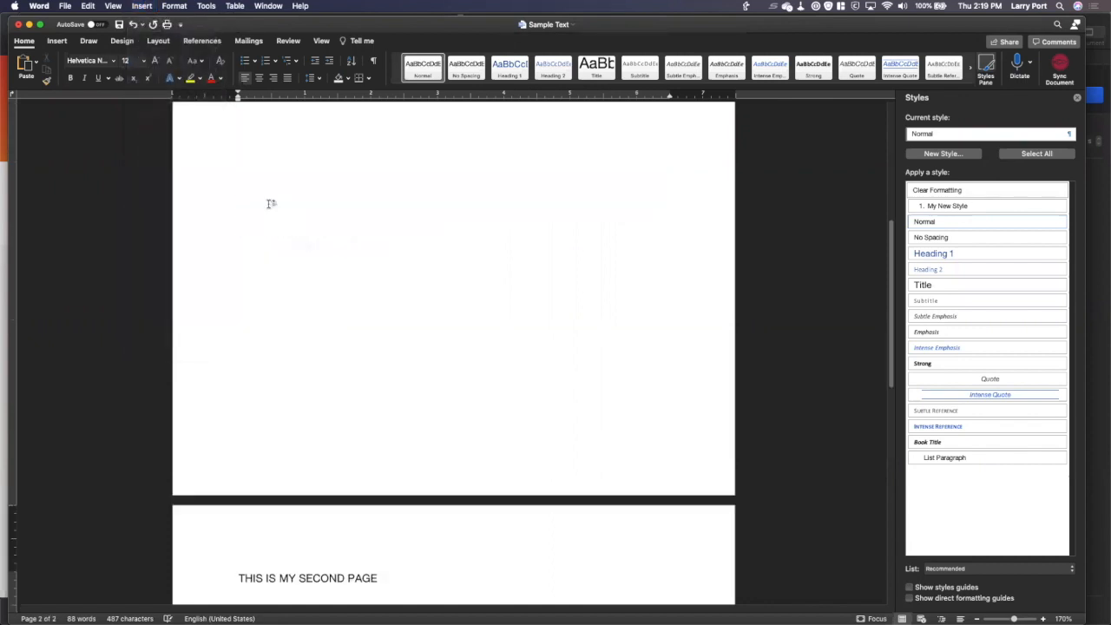
Show the formatting marks and set the document zoom to 130%
left_click(977, 618)
left_click(978, 618)
left_click(977, 618)
left_click(977, 617)
left_click(978, 618)
left_click(977, 618)
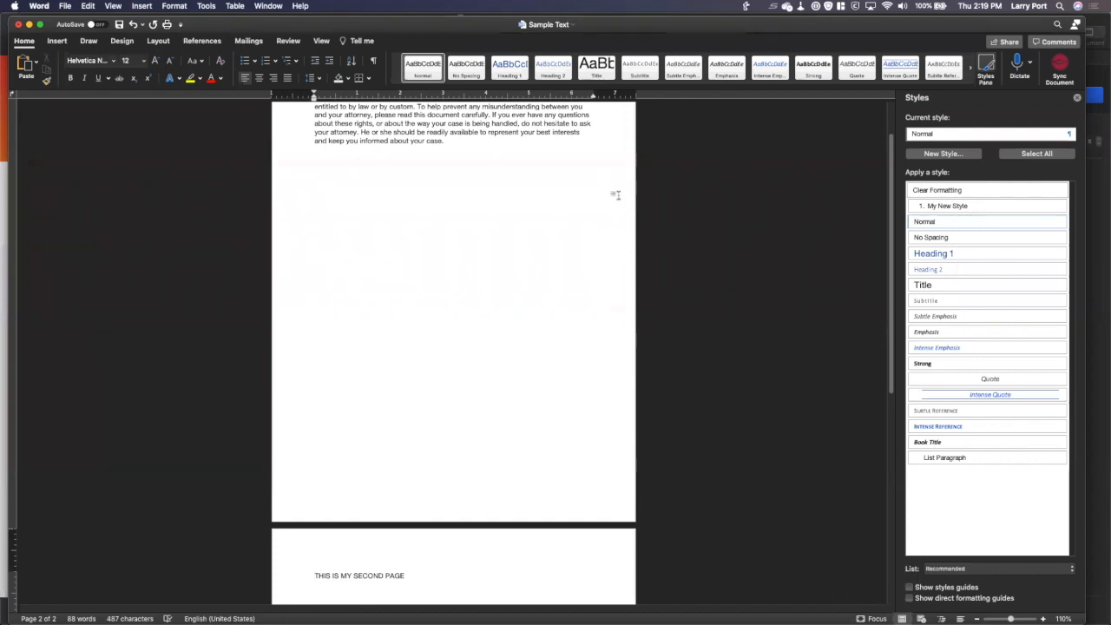
left_click(374, 63)
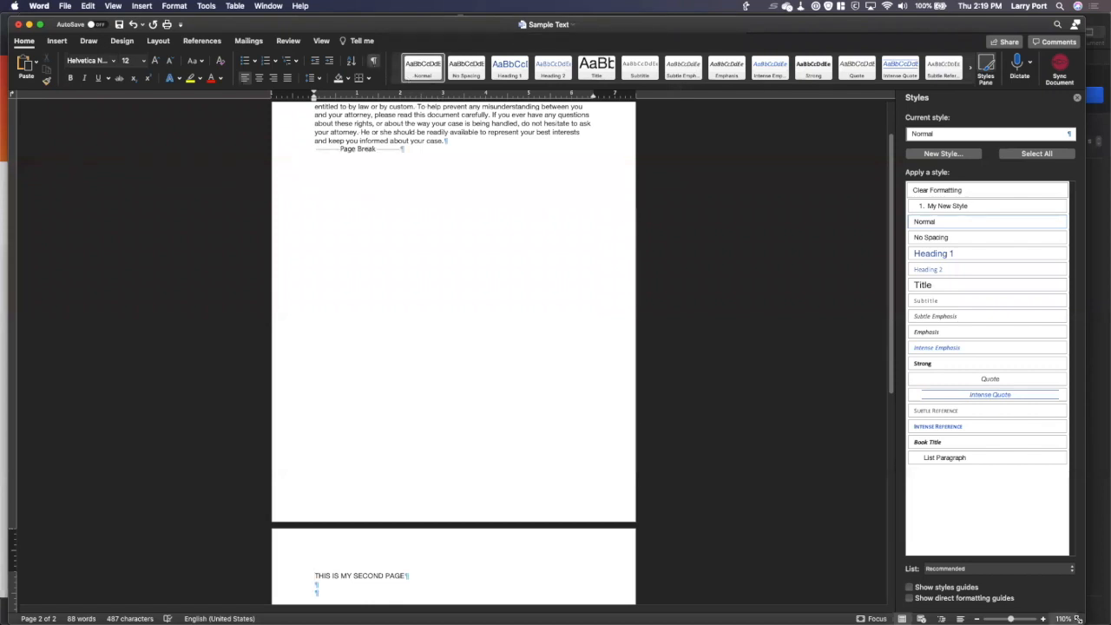
left_click(1042, 618)
left_click(1042, 618)
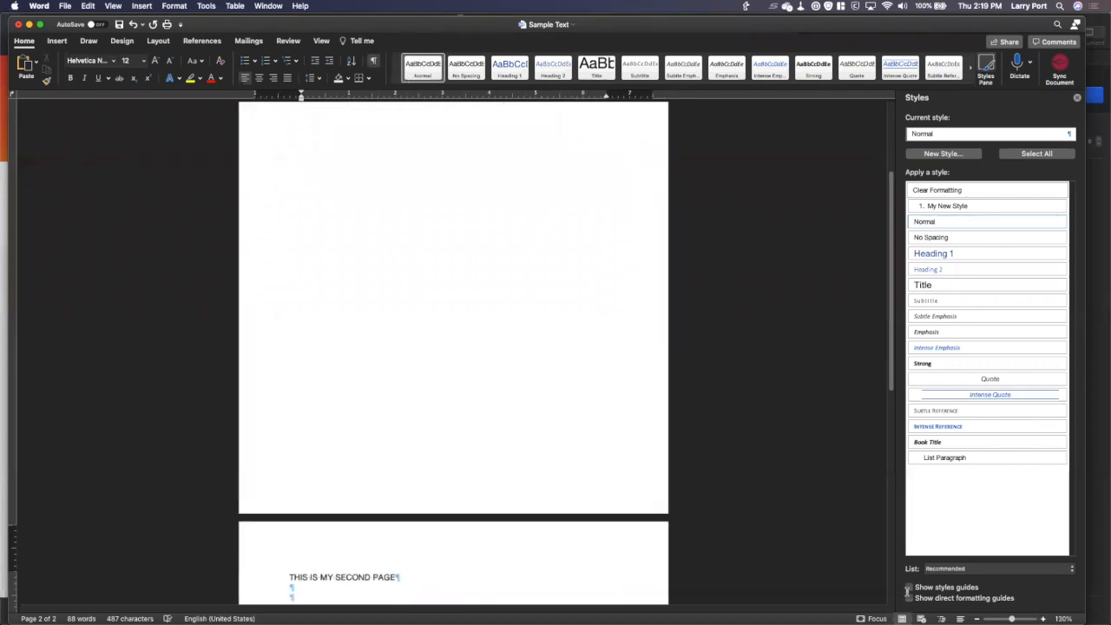
Delete the page break below the first paragraph
scroll(481, 381, "up", 10)
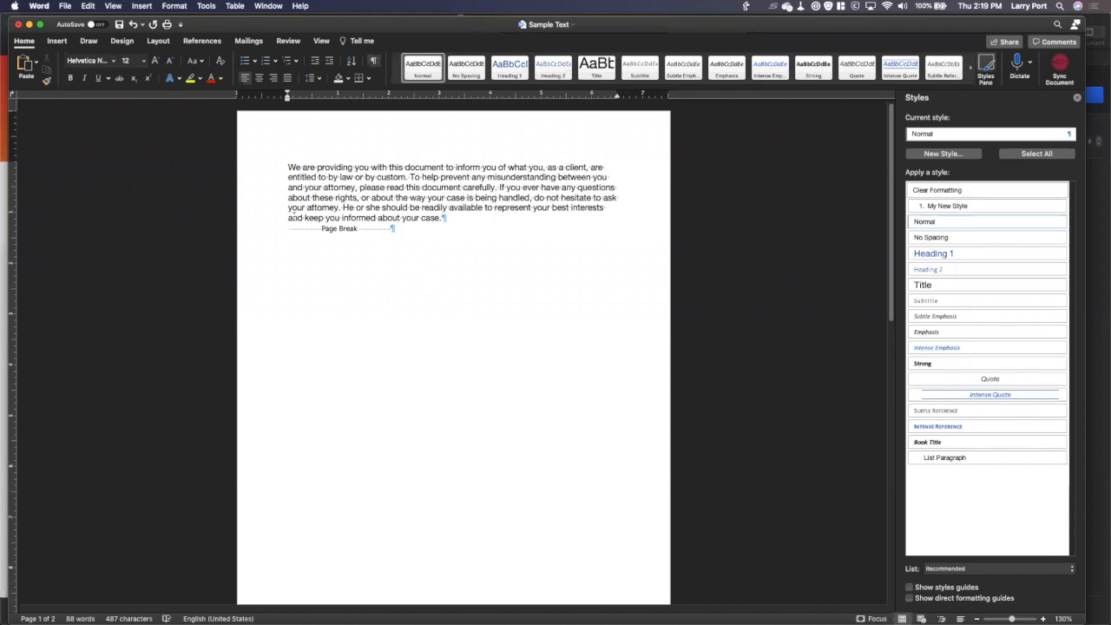
left_click_drag(288, 228, 366, 224)
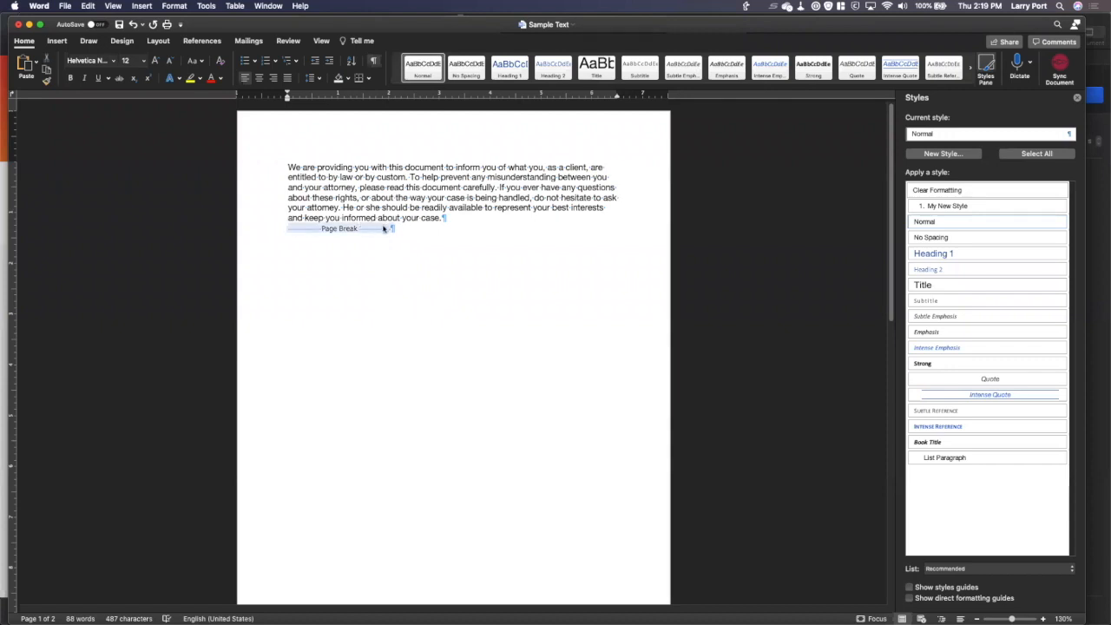
key("Delete")
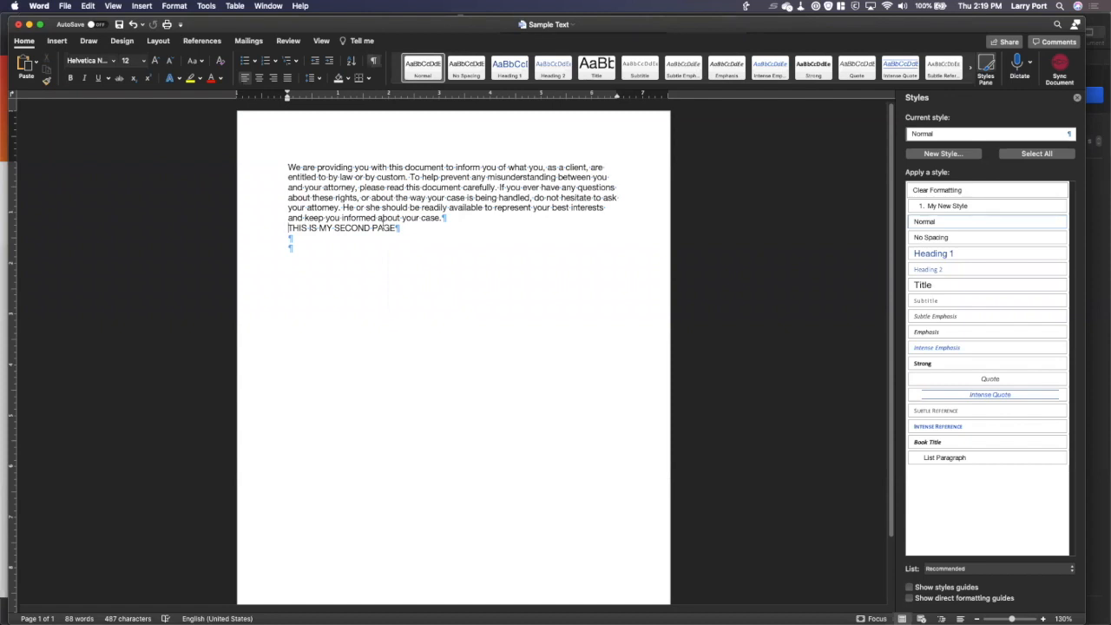
Switch to Finder, launch Presentify from the Applications folder in a new window, and return to the Word document
key("super+Tab")
key("super+Tab")
key("super+Tab")
key("super+Tab")
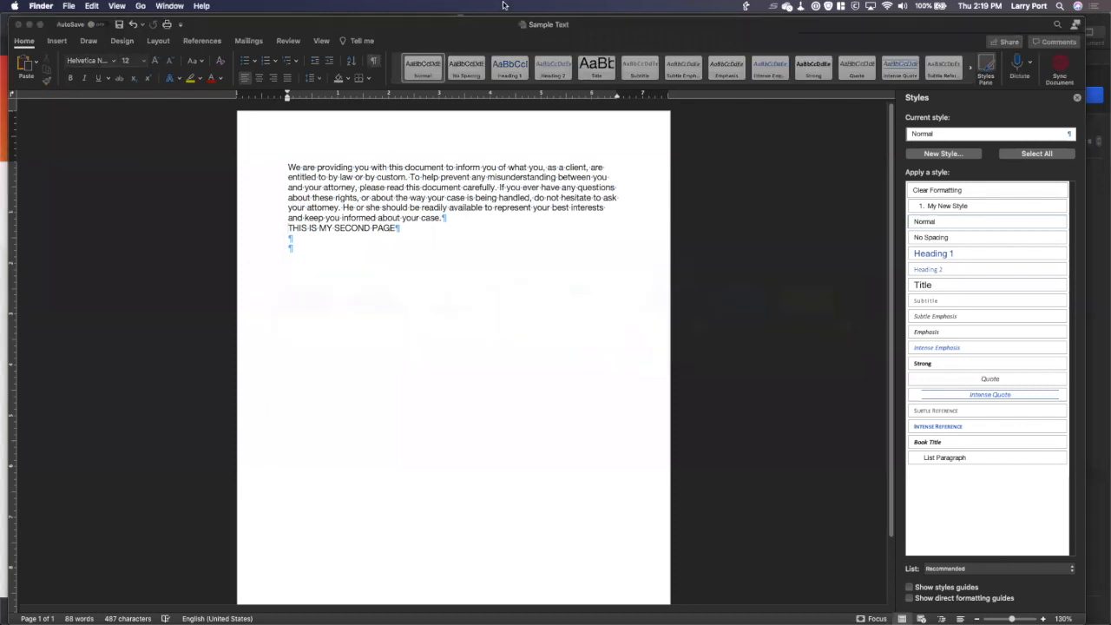
key("super+n")
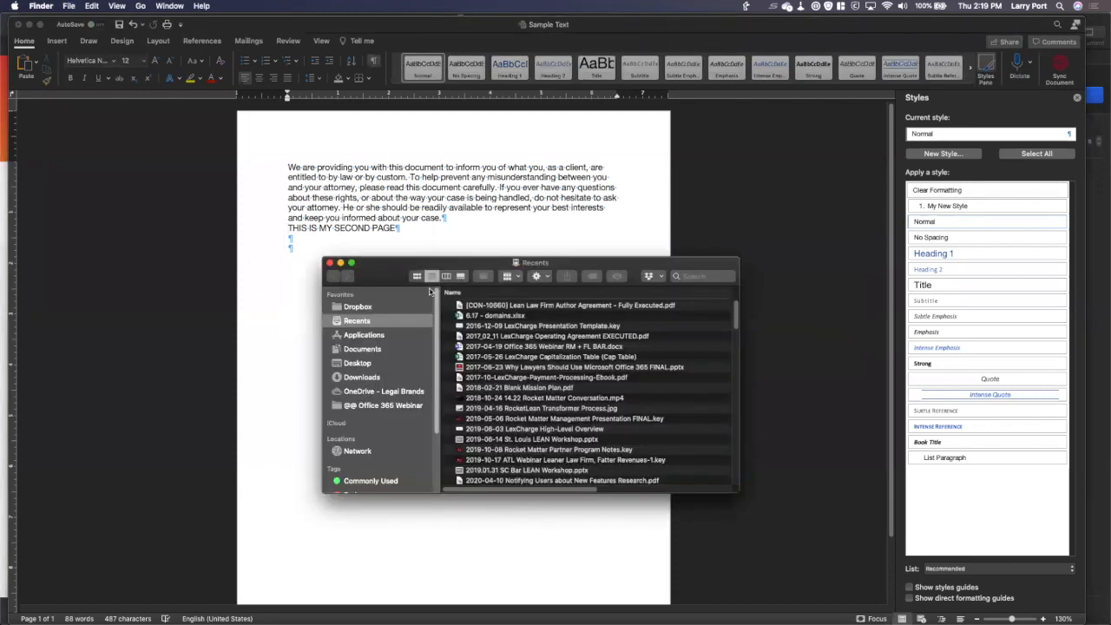
left_click(374, 335)
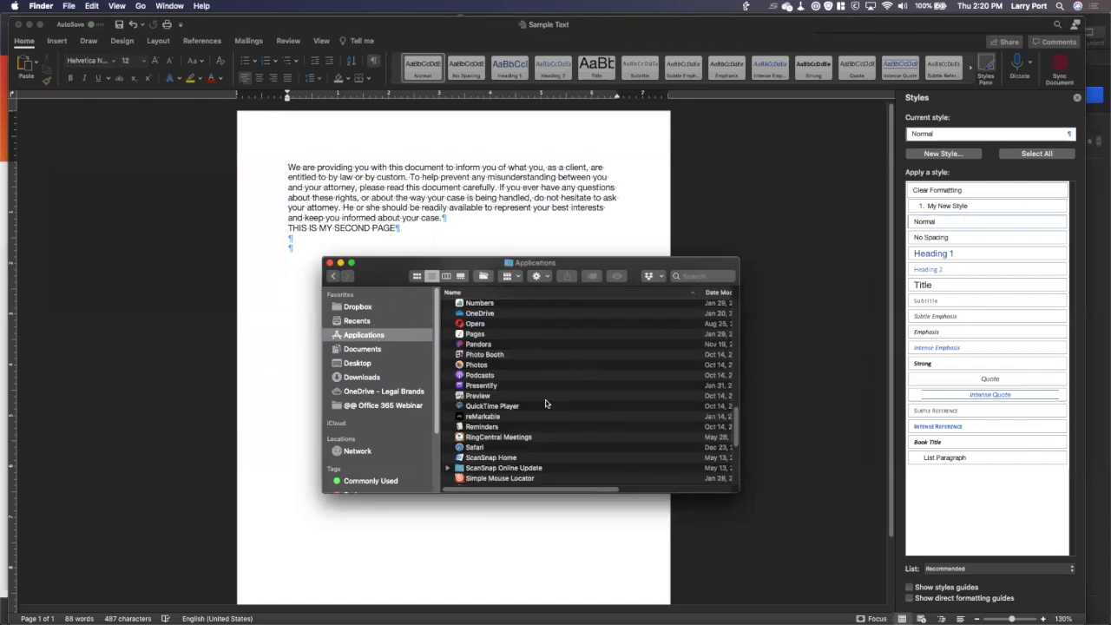
double_click(481, 385)
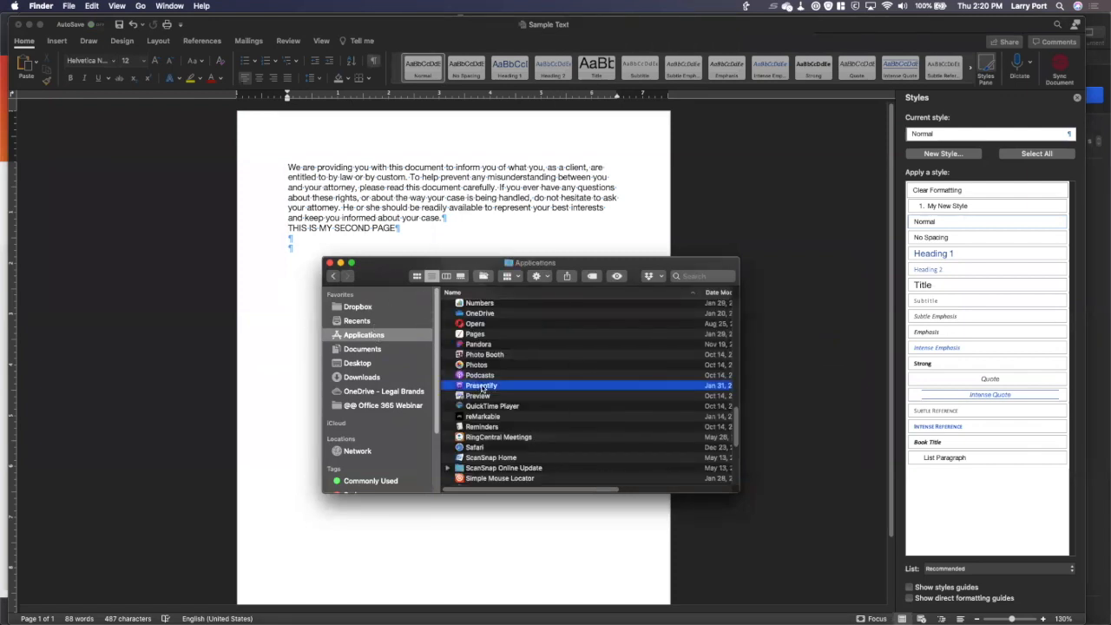
left_click_drag(394, 262, 2, 303)
left_click(506, 268)
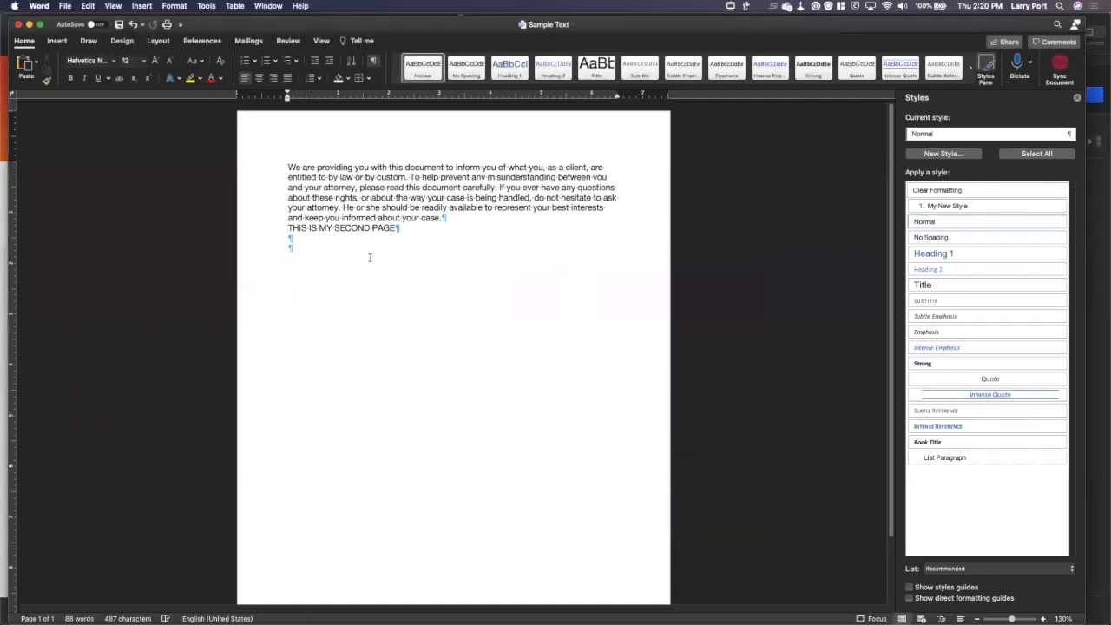
Turn on cursor highlighting in Presentify
left_click(731, 6)
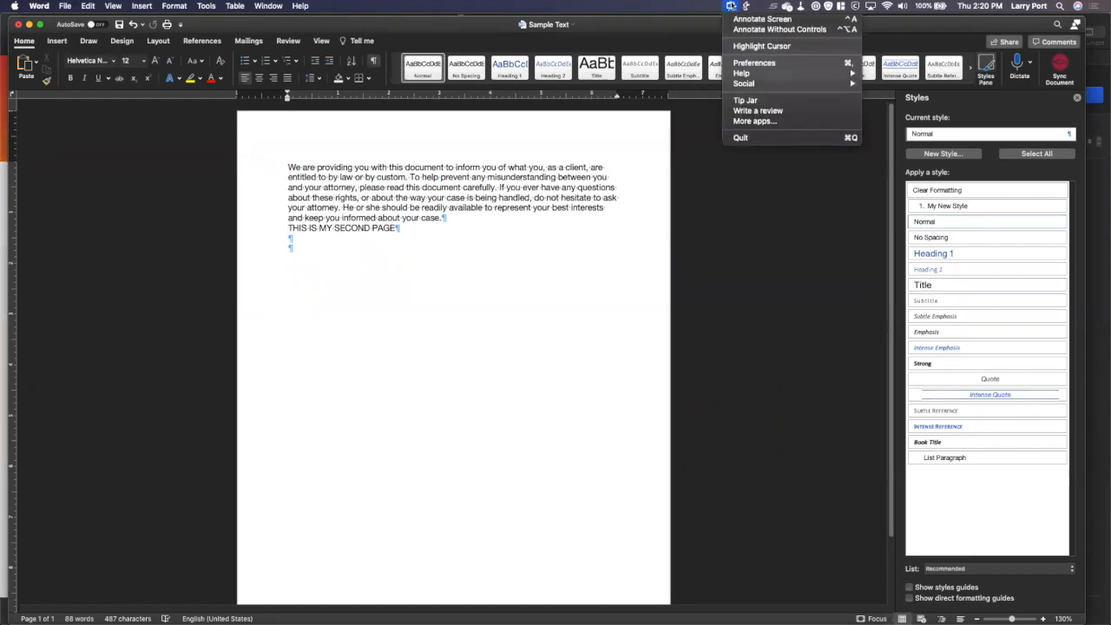
left_click(764, 46)
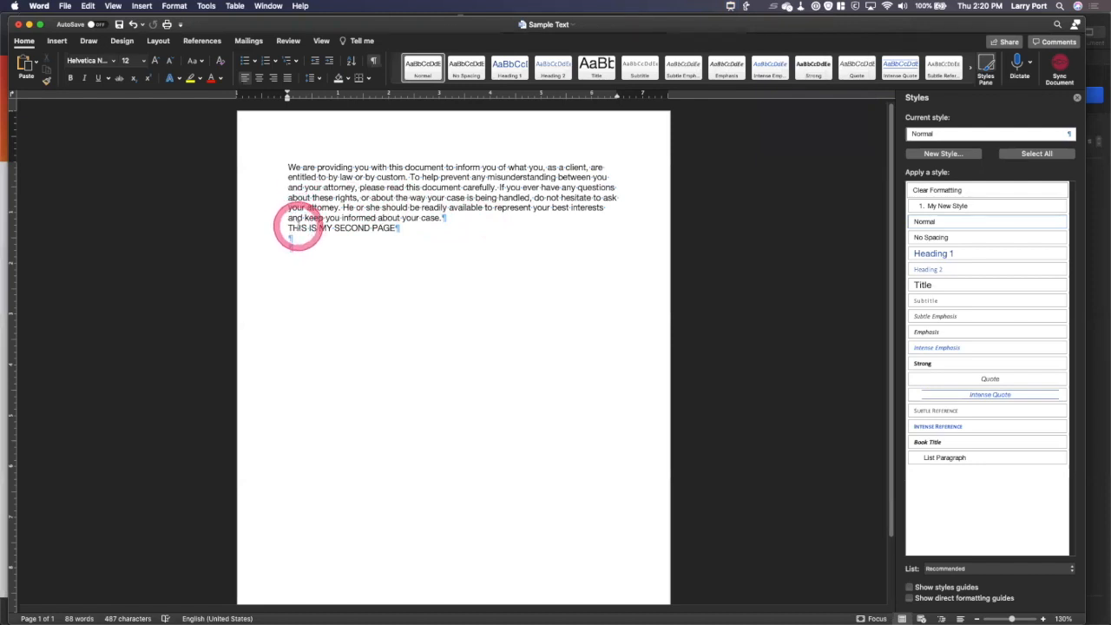
key("Return")
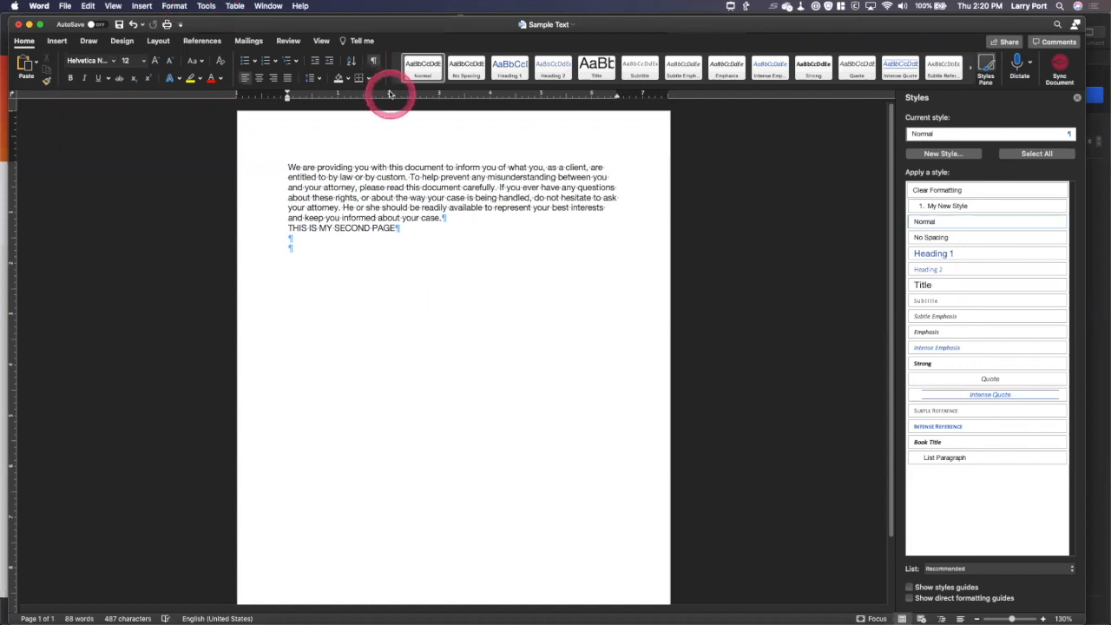
Toggle the formatting marks in the sample document, ending with them hidden
left_click(374, 62)
left_click(374, 63)
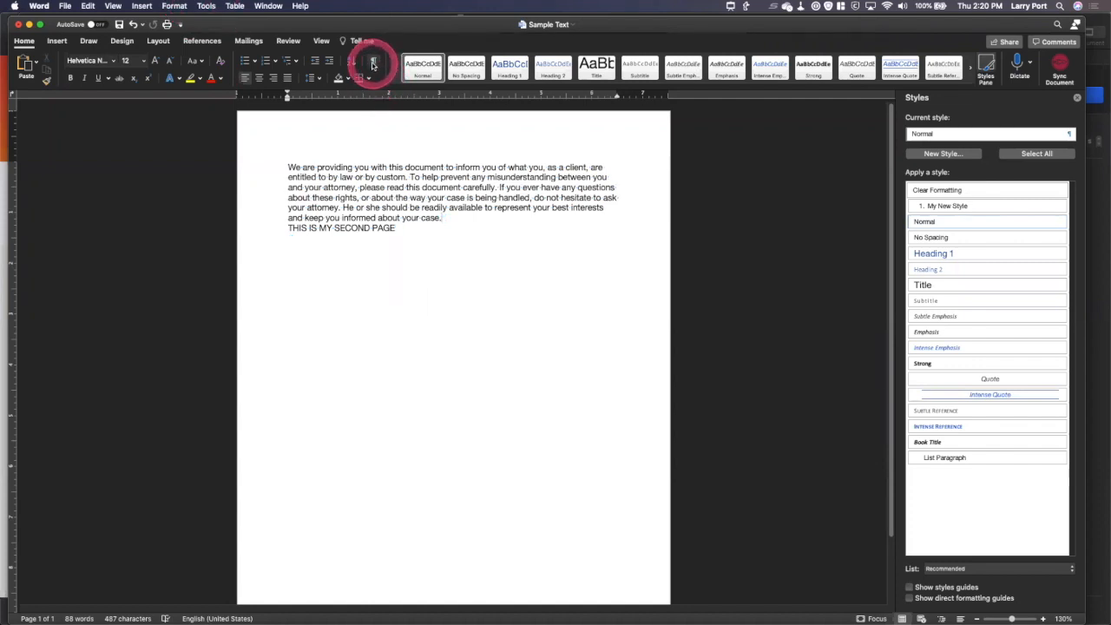
left_click(373, 64)
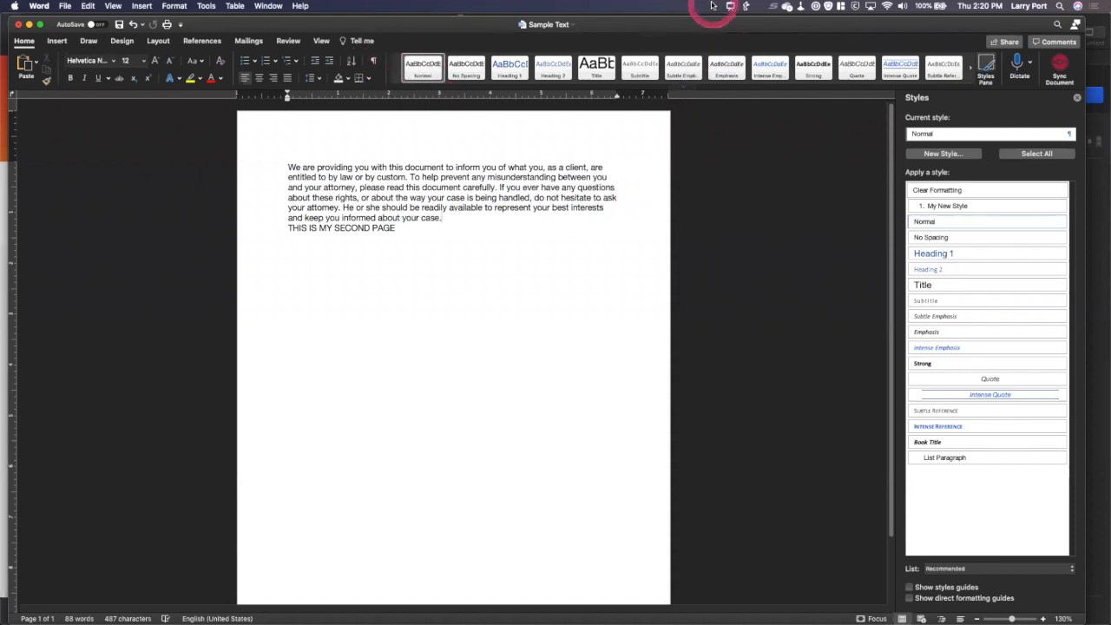
Switch to Keynote to check the Common Problems & Solutions slide, and return to the Word document
key("super+Tab")
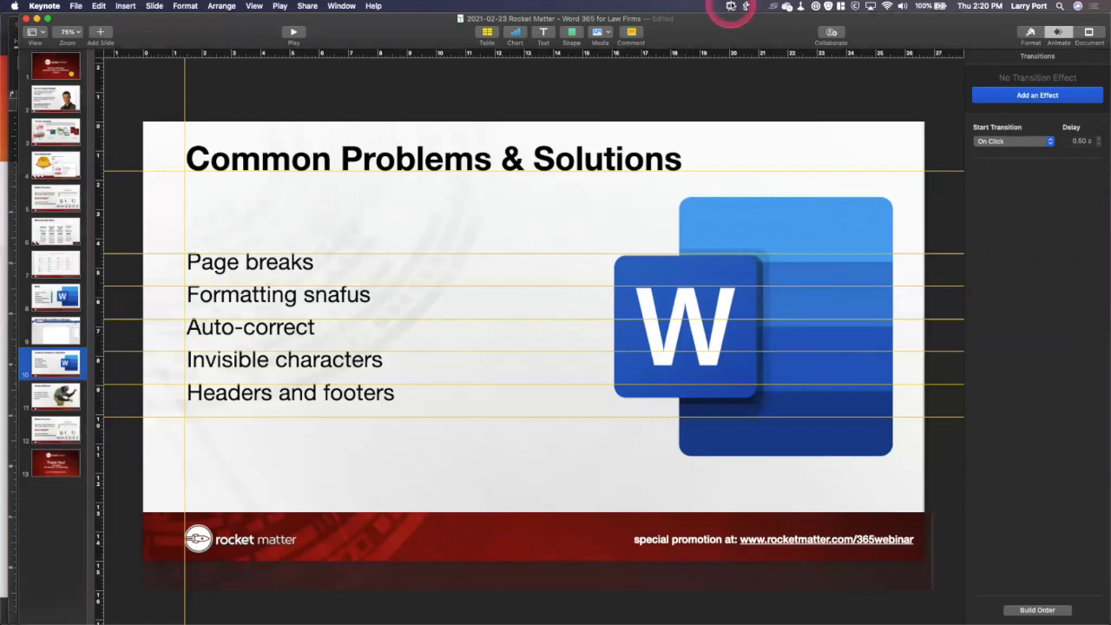
key("super+Tab")
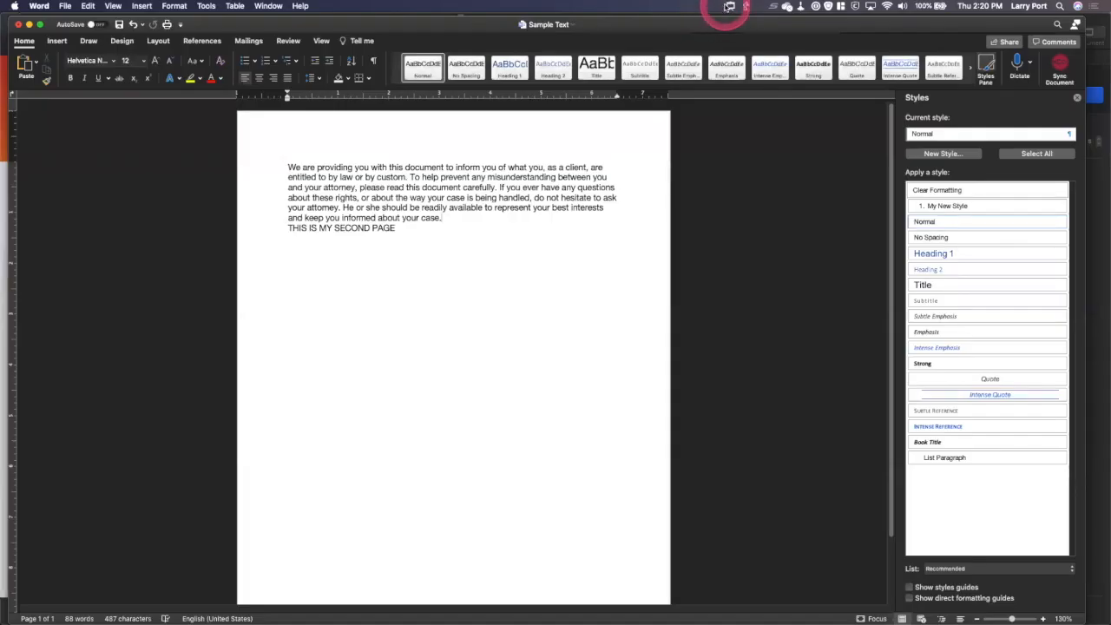
Turn off cursor highlighting in Presentify
left_click(729, 7)
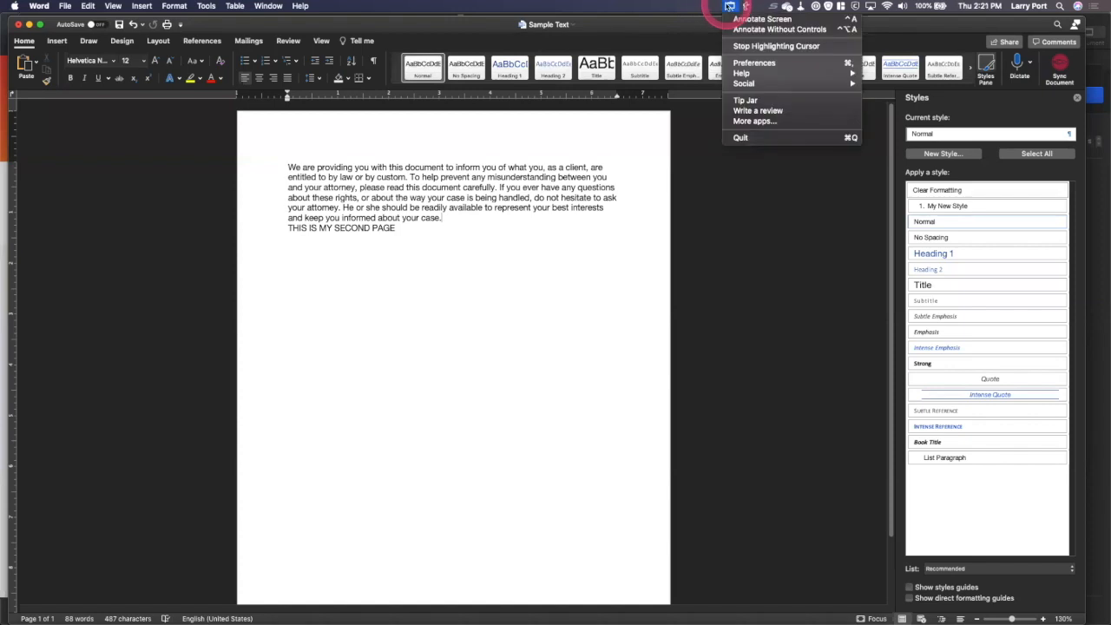
left_click(748, 46)
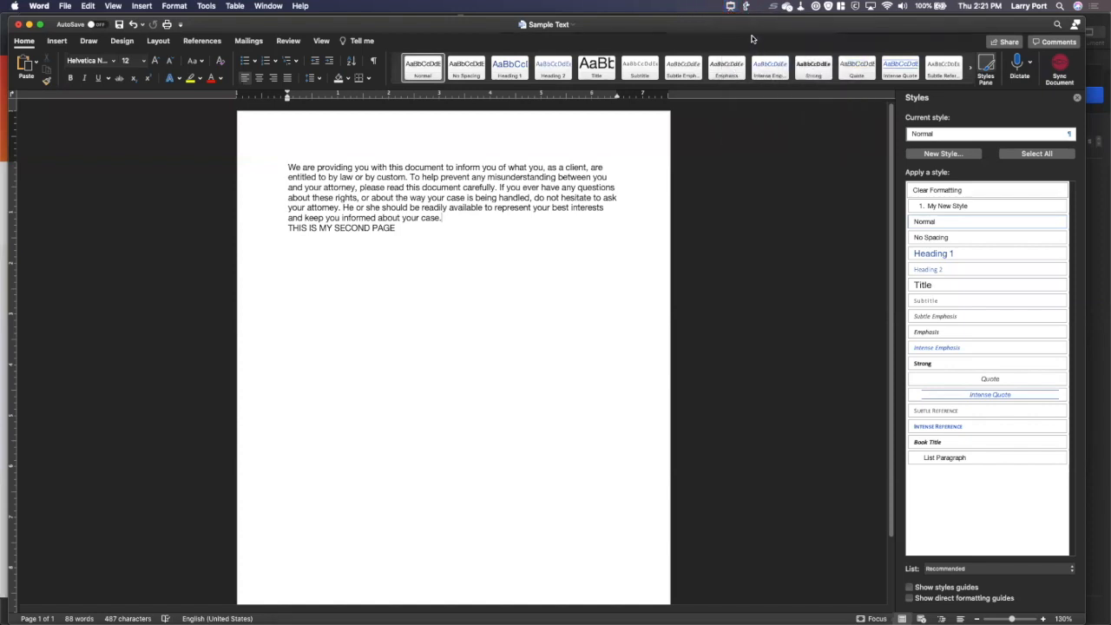
Insert three line breaks between the opening paragraph and the line "THIS IS MY SECOND PAGE"
left_click(1046, 617)
left_click(1047, 617)
left_click(1046, 617)
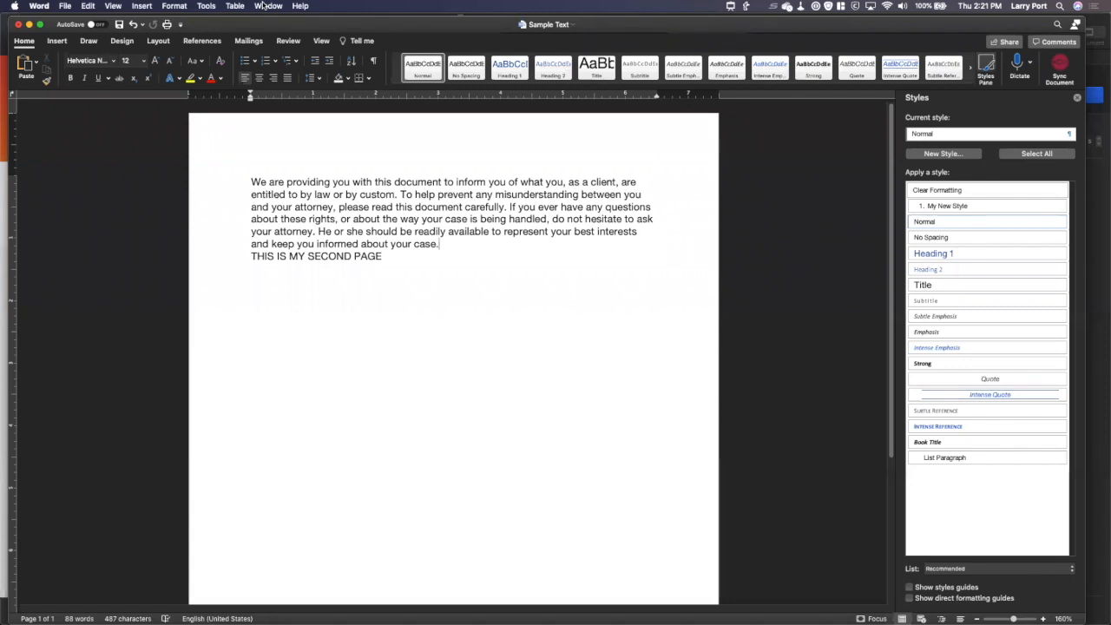
key("Return")
key("Return")
key("Return")
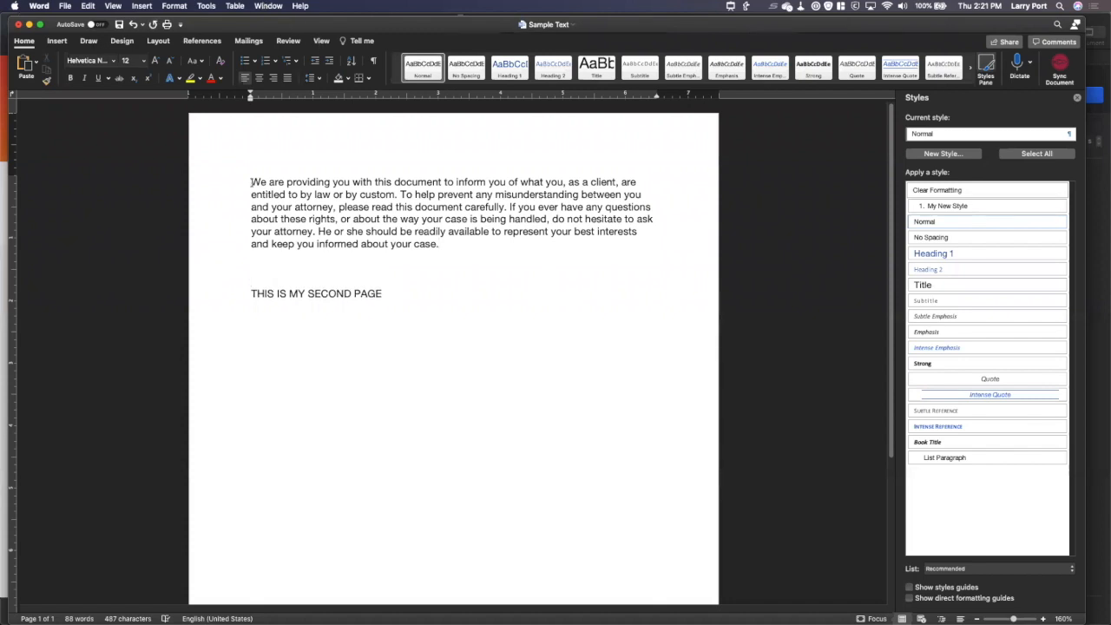
Copy the opening paragraph and paste it three times above the line "THIS IS MY SECOND PAGE", separated by empty lines
left_click_drag(251, 182, 498, 242)
key("super+c")
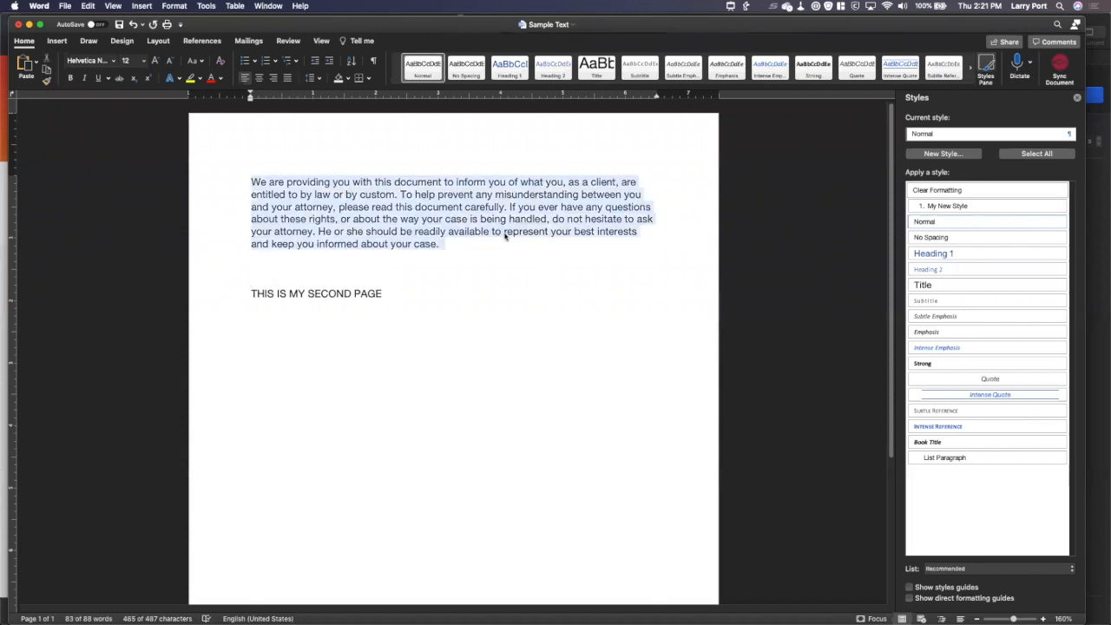
key("Down")
key("Return")
key("Return")
key("super+v")
key("Return")
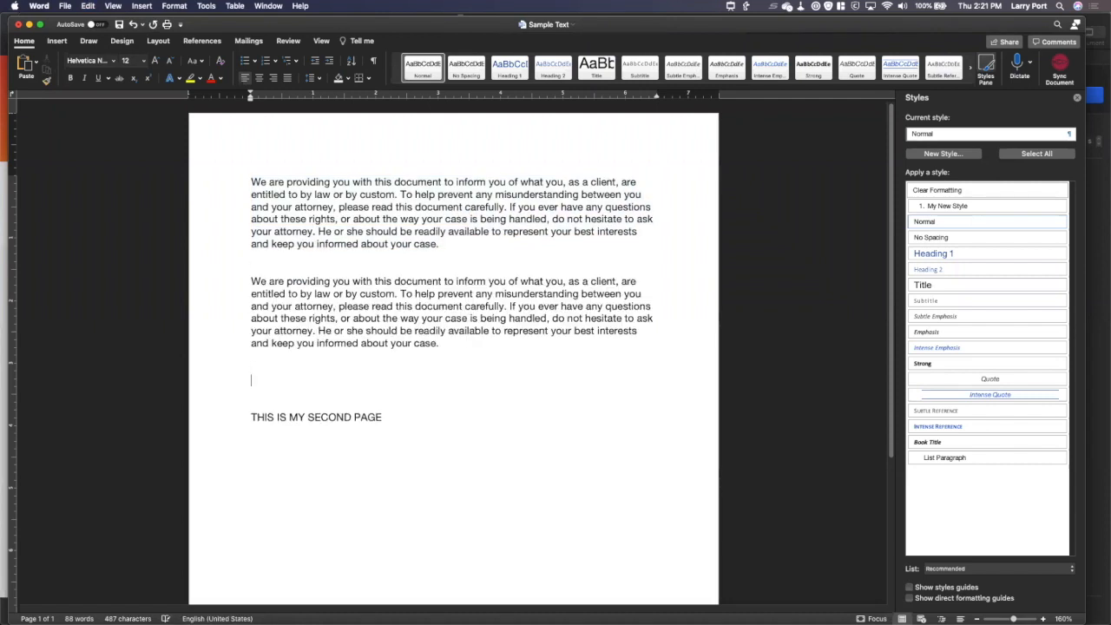
key("super+v")
key("Return")
key("super+v")
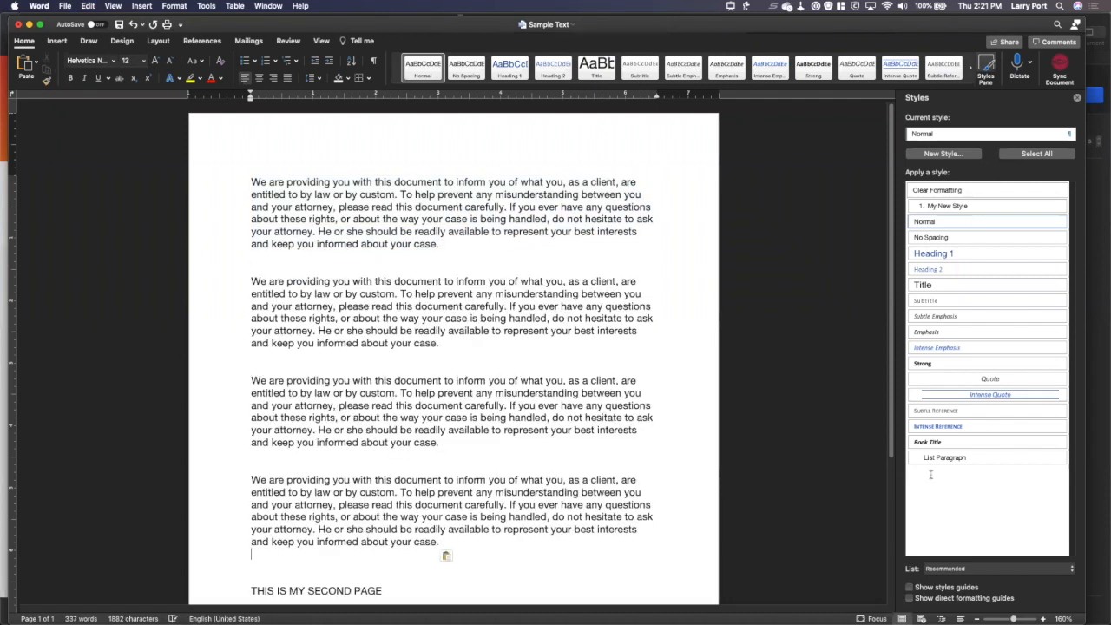
Set the first paragraph's text from "To help prevent" onward to Times New Roman, 14 pt, turning on Presentify's cursor highlighting
left_click(1044, 618)
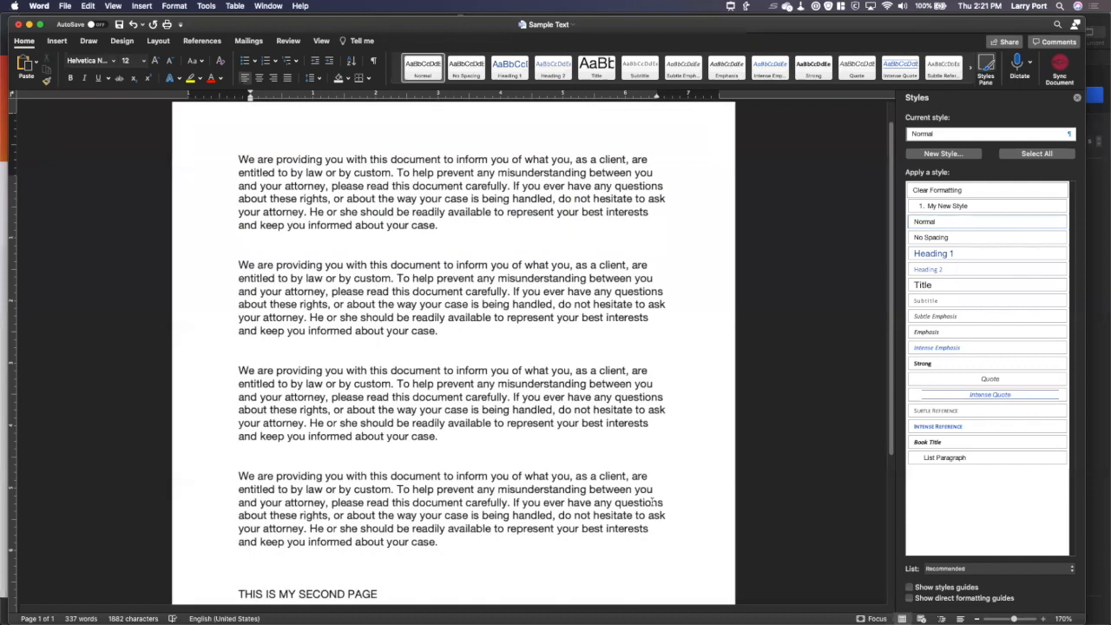
left_click(1043, 619)
scroll(606, 488, "up", 2)
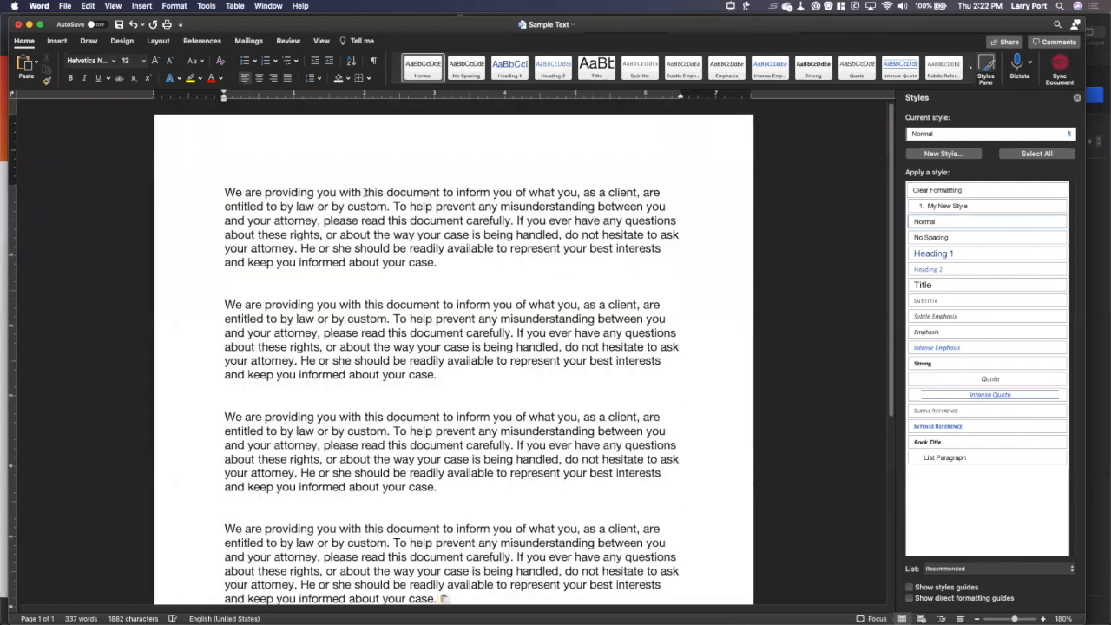
left_click_drag(394, 207, 465, 257)
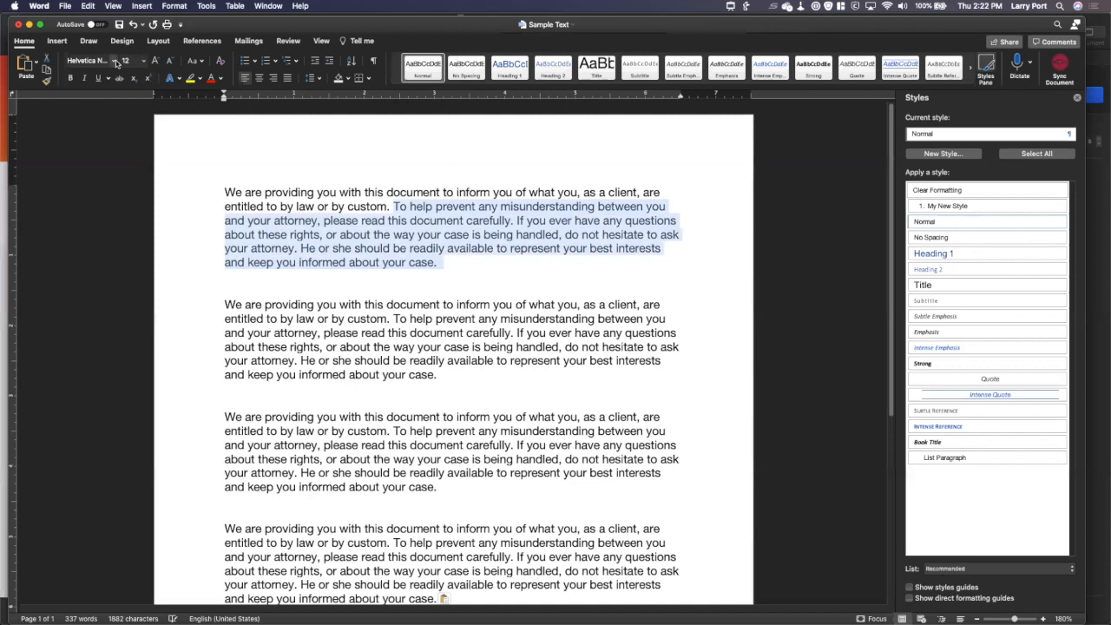
left_click(730, 6)
left_click(753, 47)
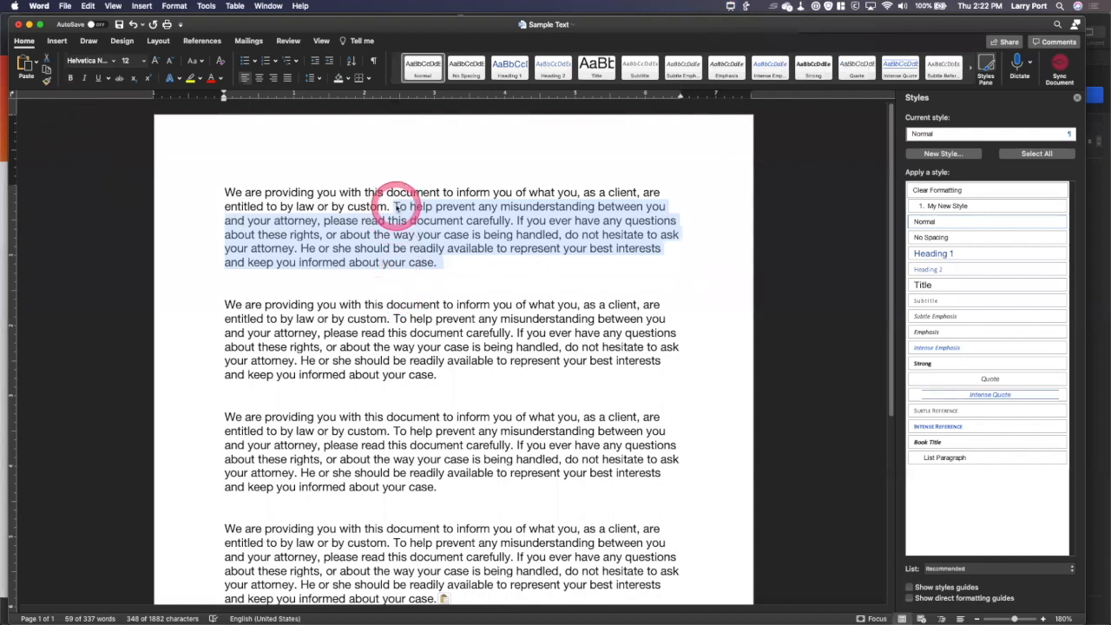
left_click(112, 60)
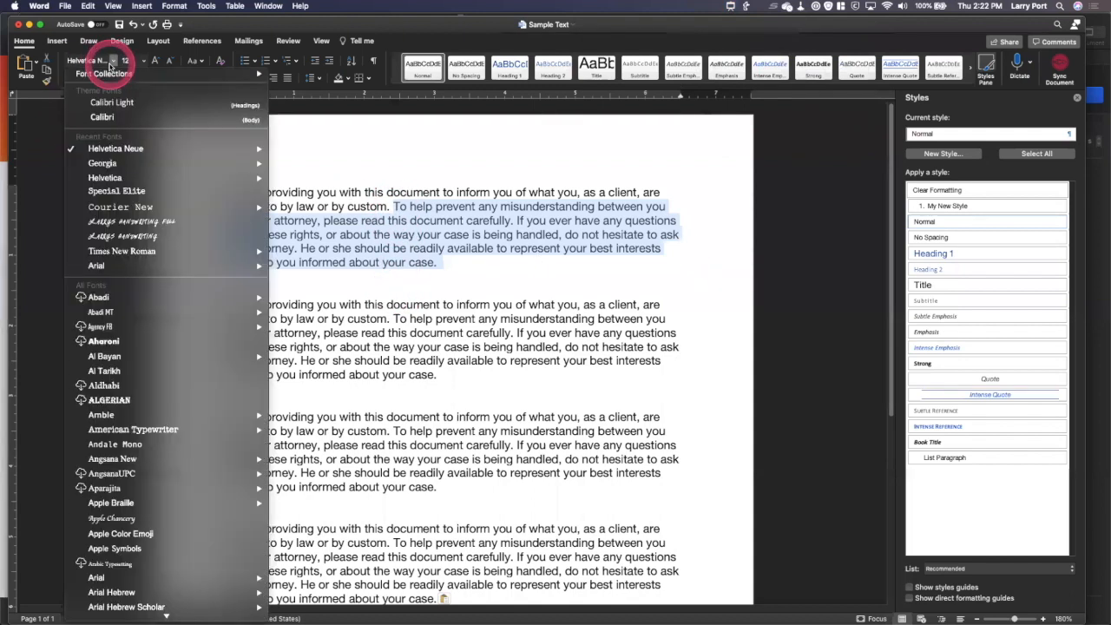
left_click(124, 251)
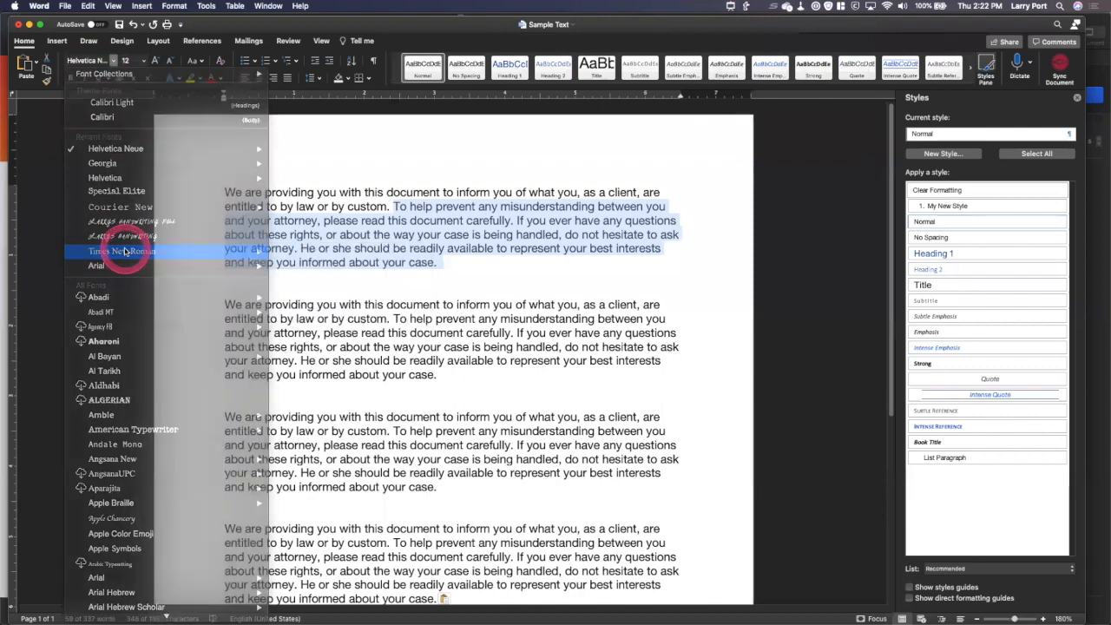
left_click(144, 63)
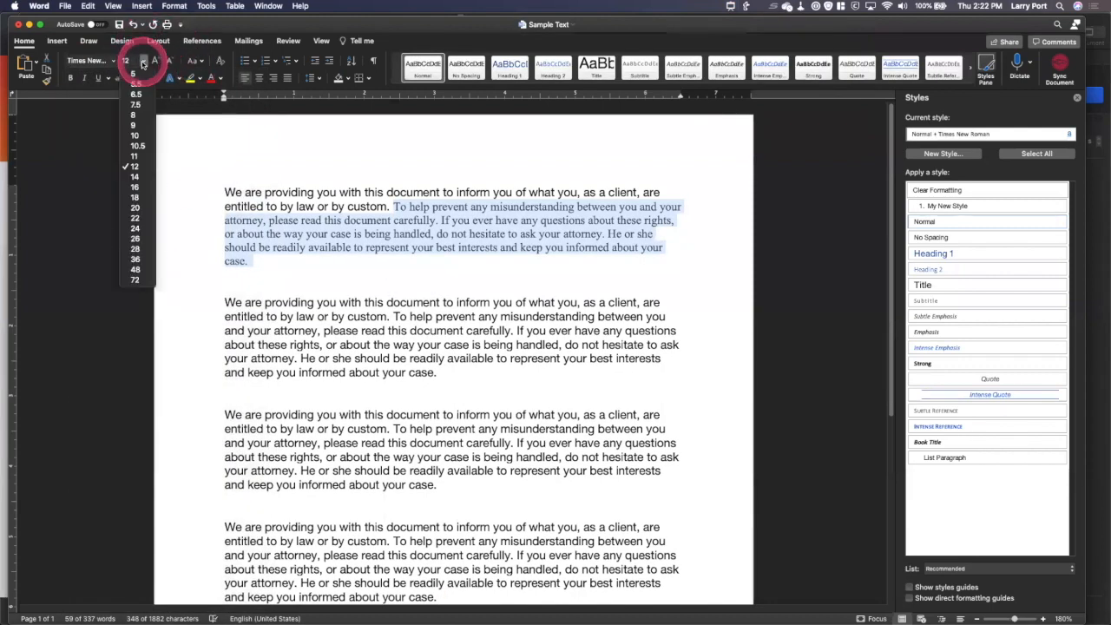
left_click(133, 177)
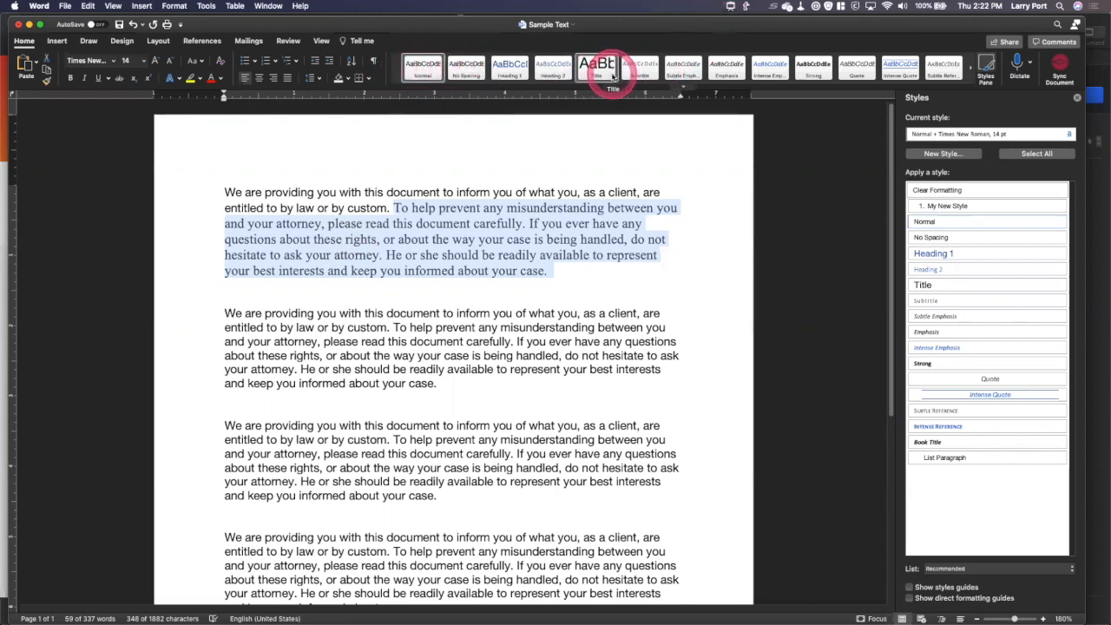
Place the cursor in the first paragraph's Times New Roman text, and close and reopen the Styles pane
left_click(456, 69)
left_click(479, 206)
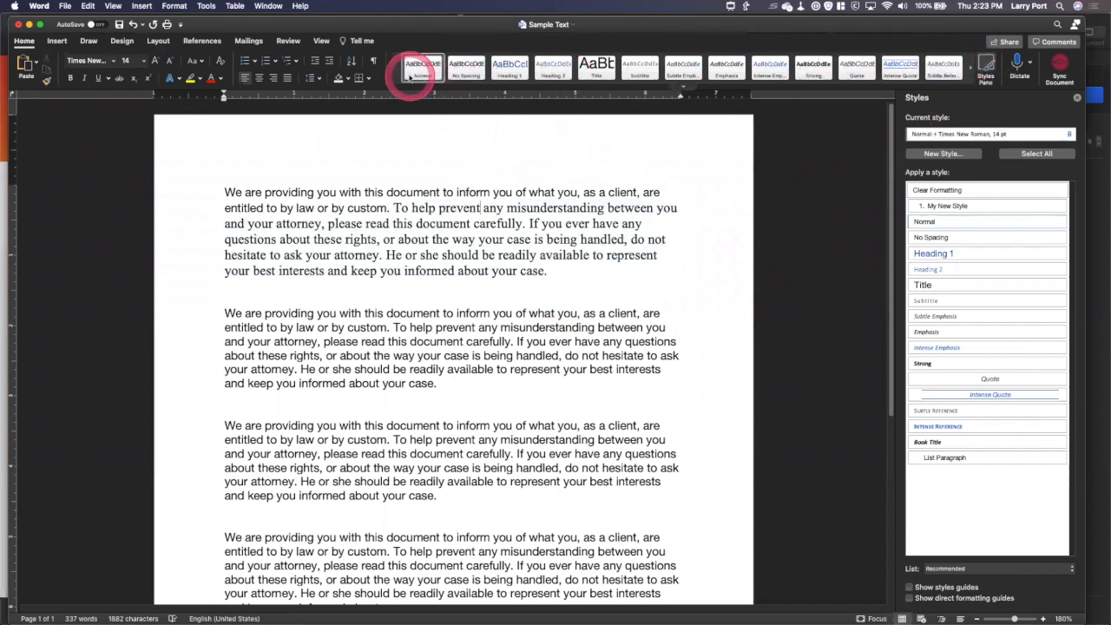
left_click(985, 69)
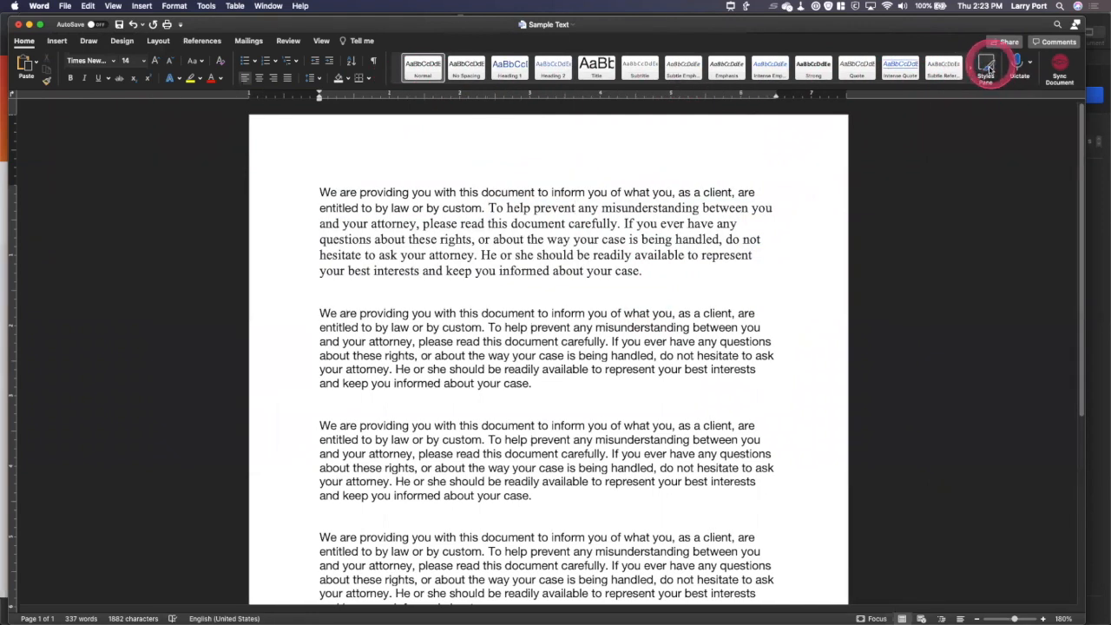
left_click(988, 66)
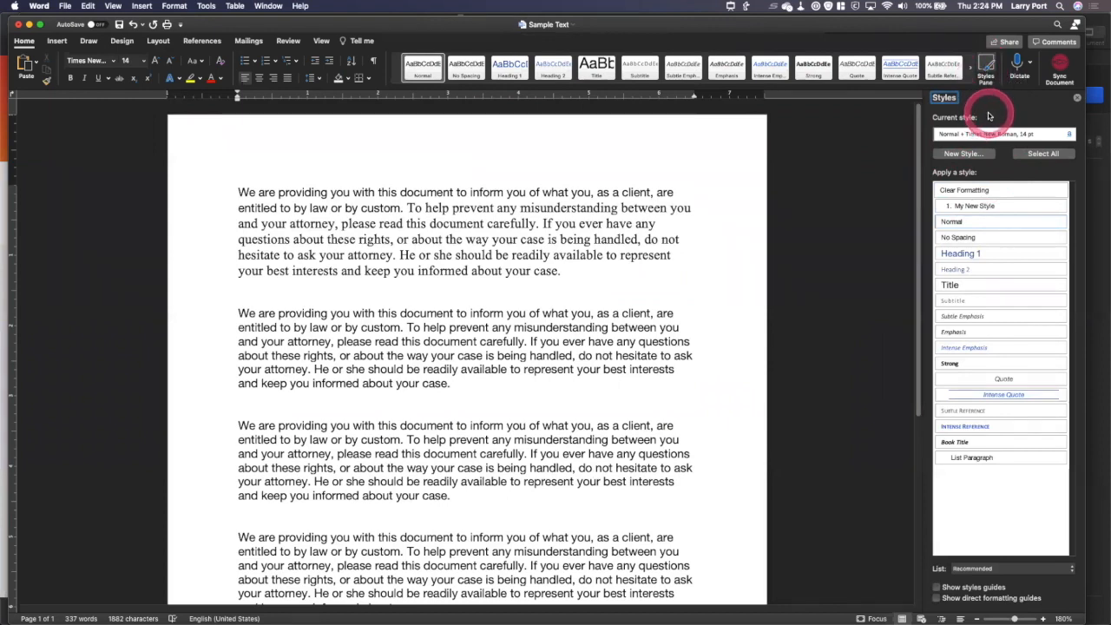
Switch to Keynote, present the "Word for Mac vs Online vs Windows" slide, and return to the Word document
key("super+Tab")
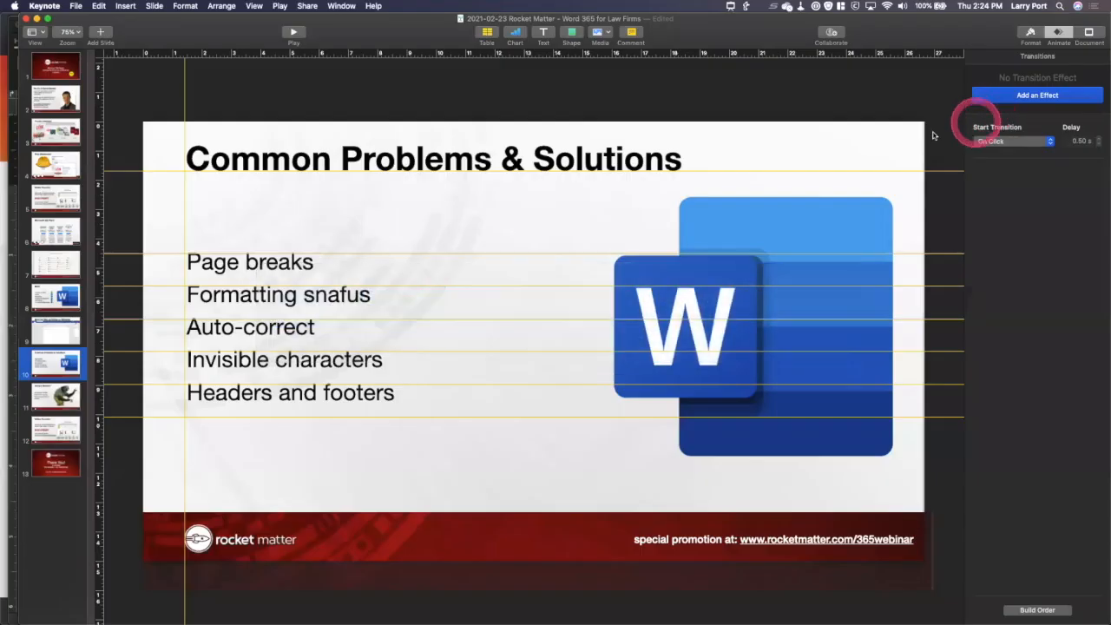
left_click(67, 328)
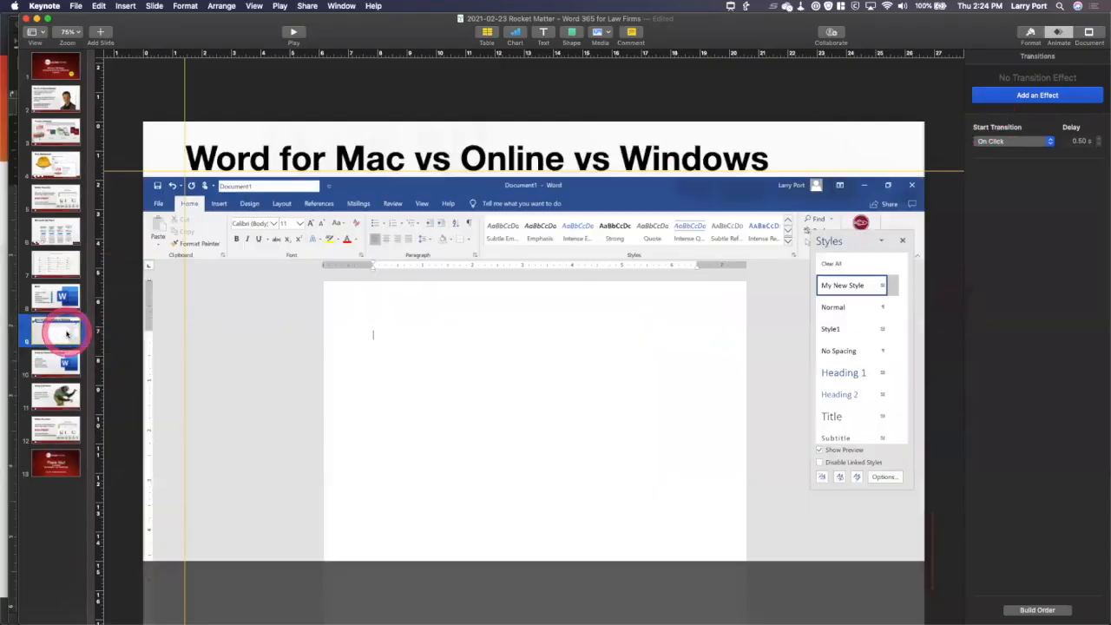
left_click(293, 33)
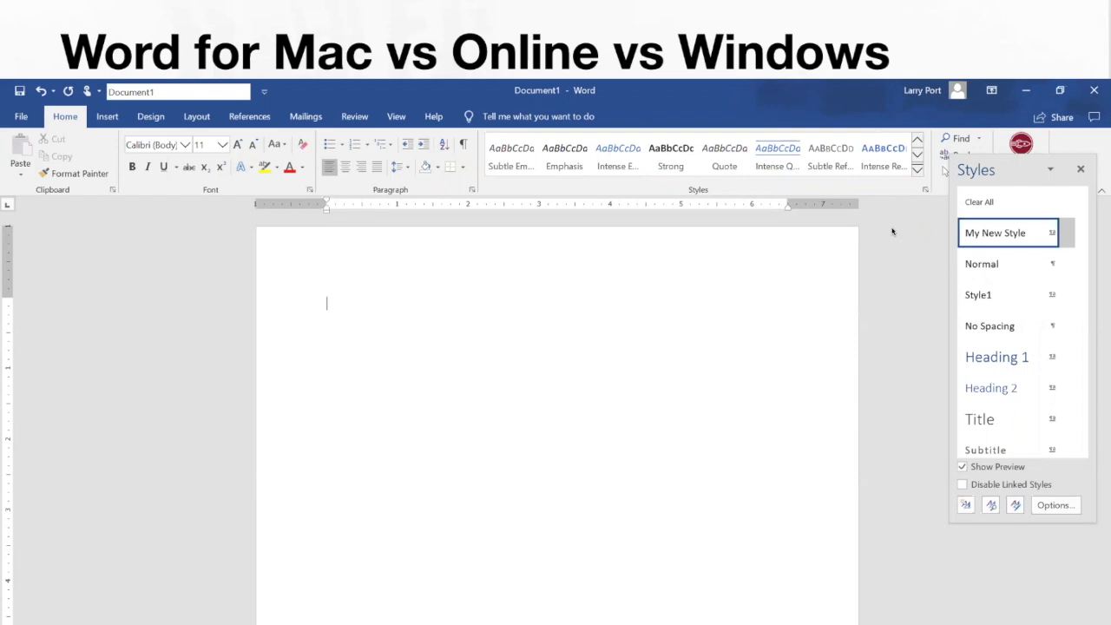
key("Escape")
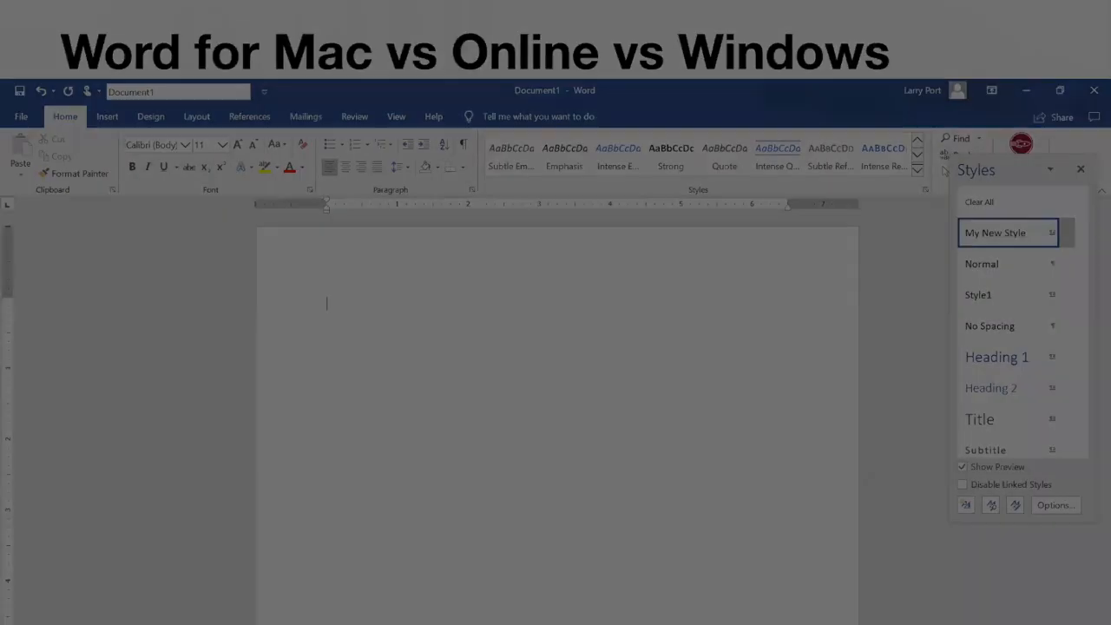
key("super+Tab")
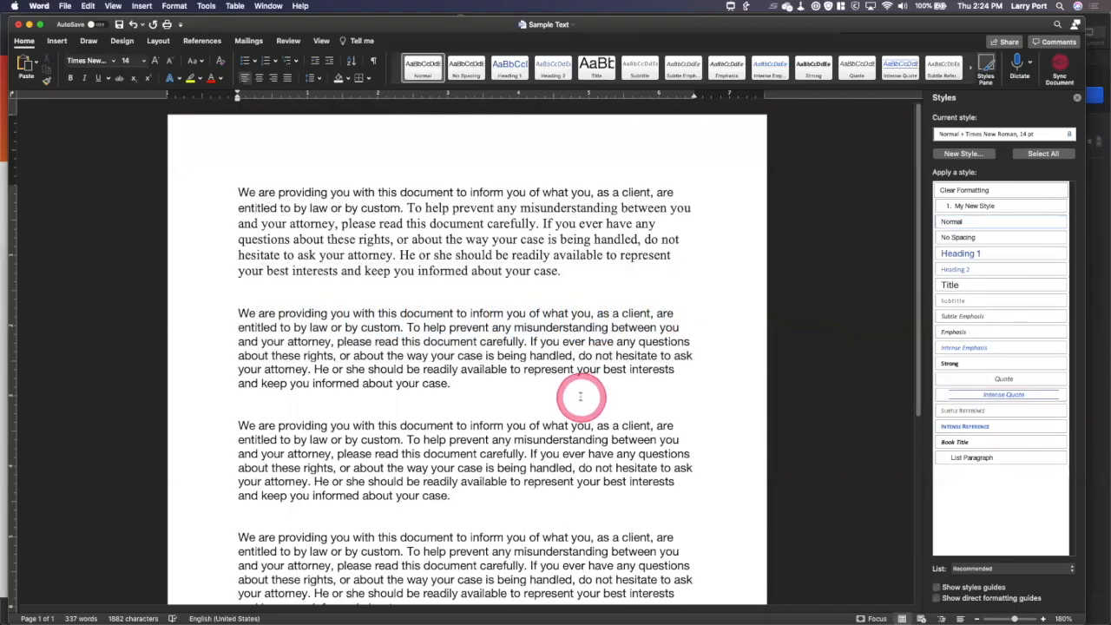
Create a new paragraph style named "CLE Style 1" from the Times New Roman 14 pt formatting, turning off Presentify's cursor highlighting
left_click(972, 156)
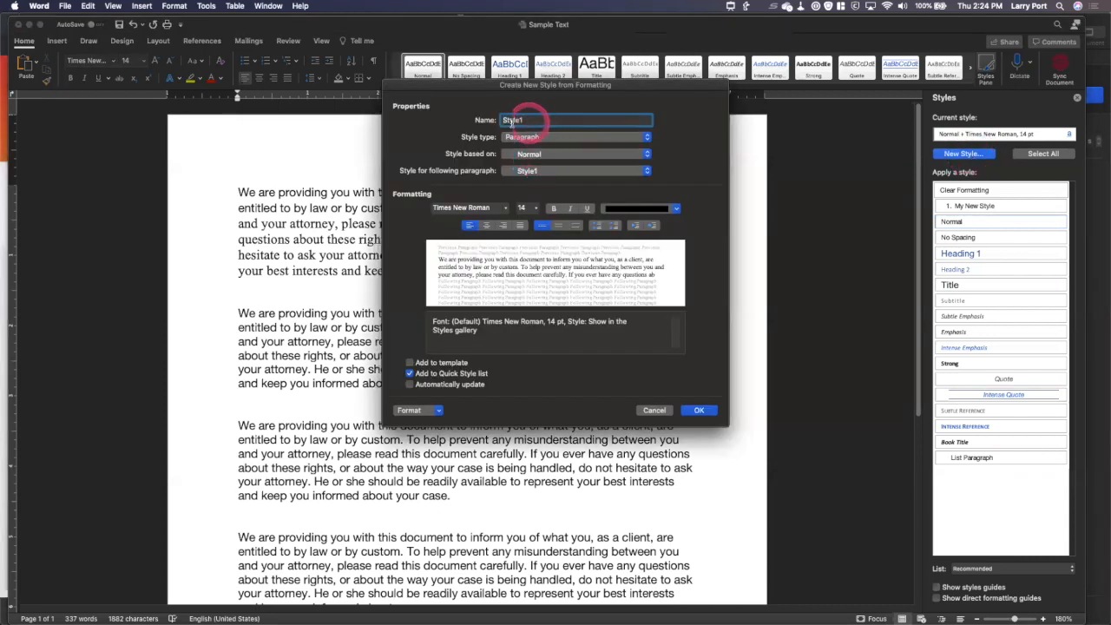
left_click(729, 8)
left_click(739, 29)
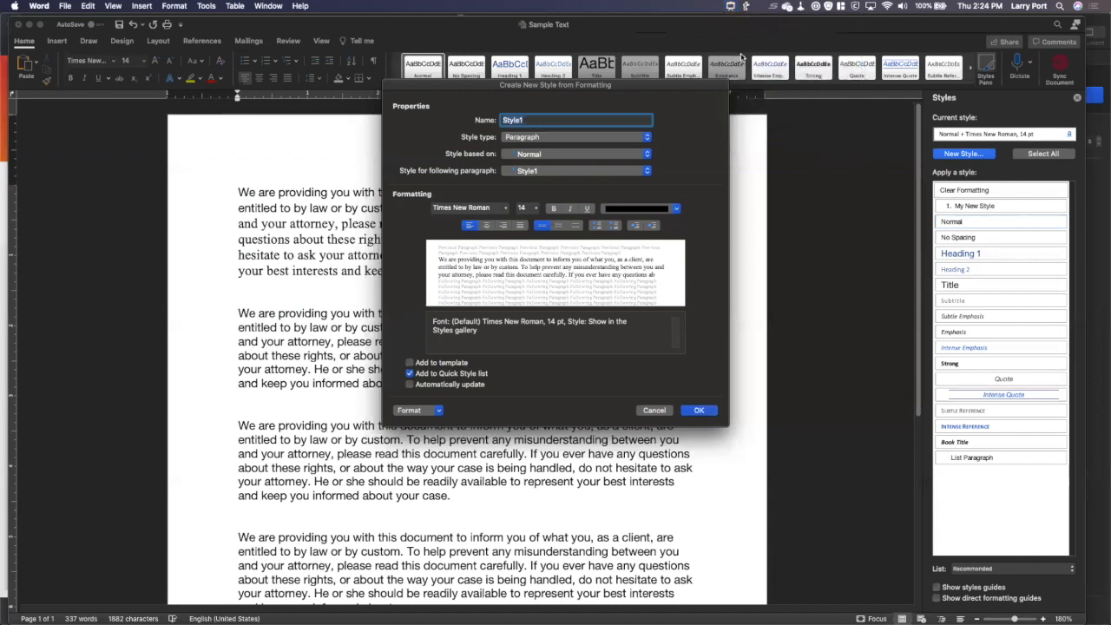
type("CLE S")
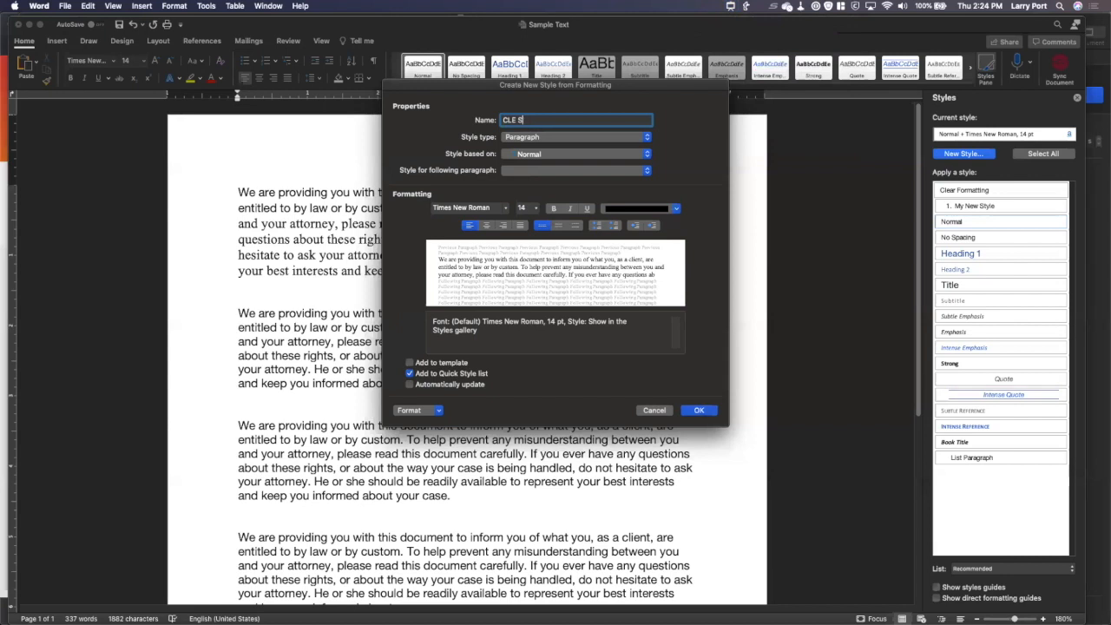
type("Tyle 1")
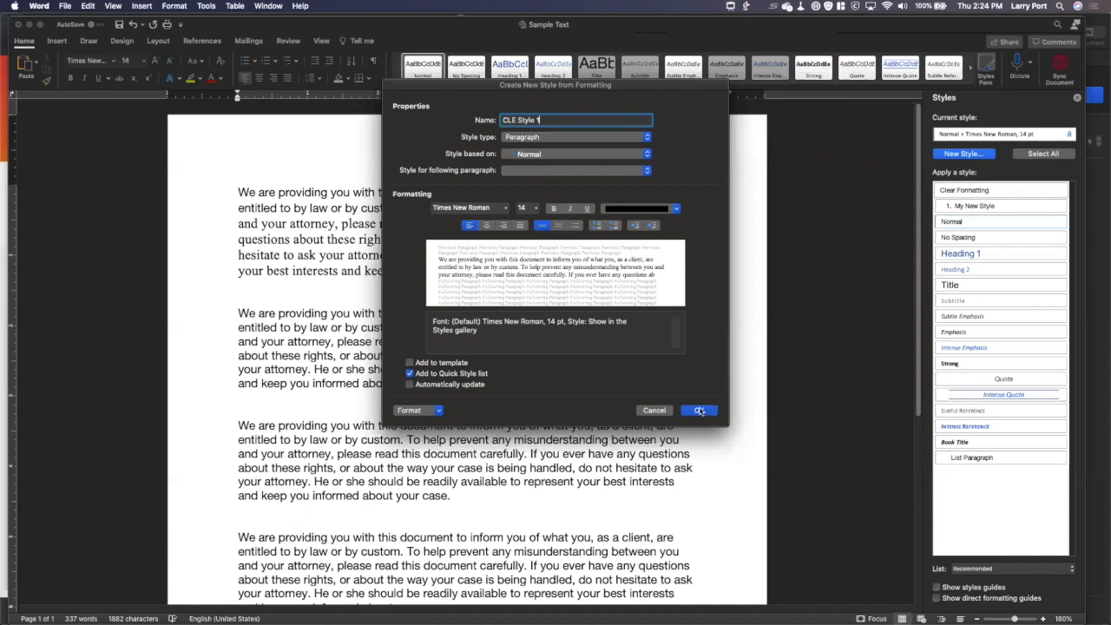
left_click(699, 411)
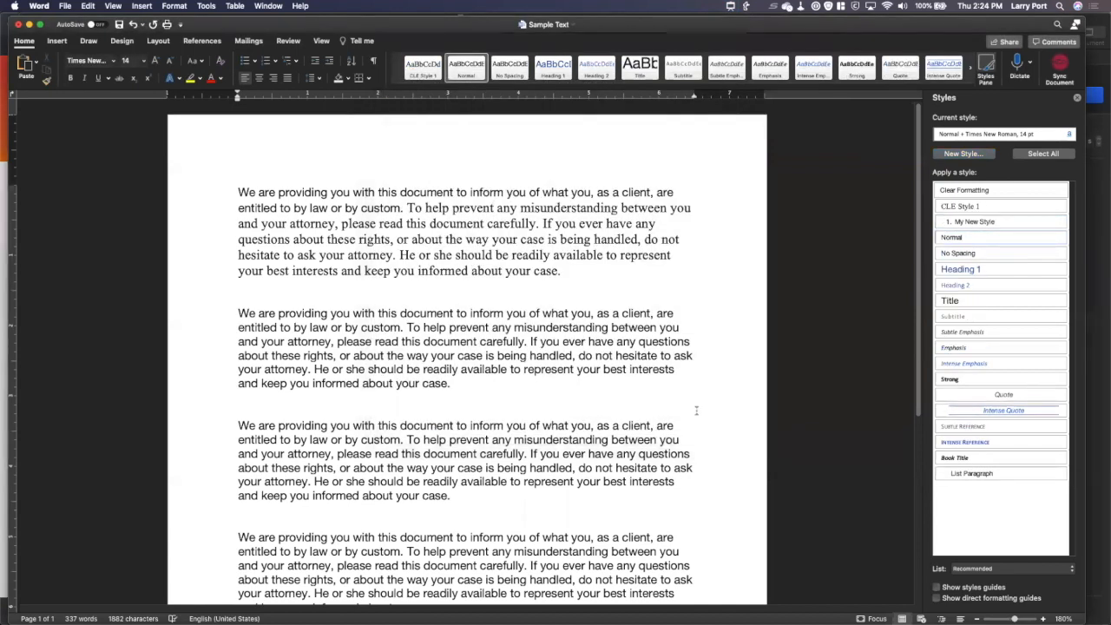
Turn Presentify's cursor highlighting on and off again
left_click(729, 7)
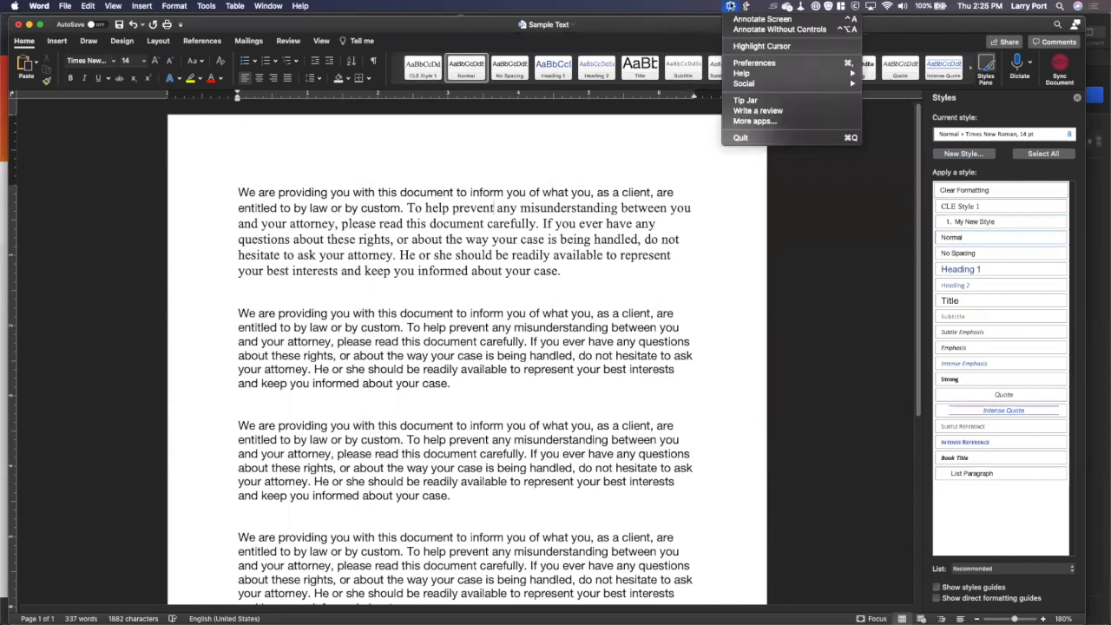
left_click(669, 41)
left_click(746, 6)
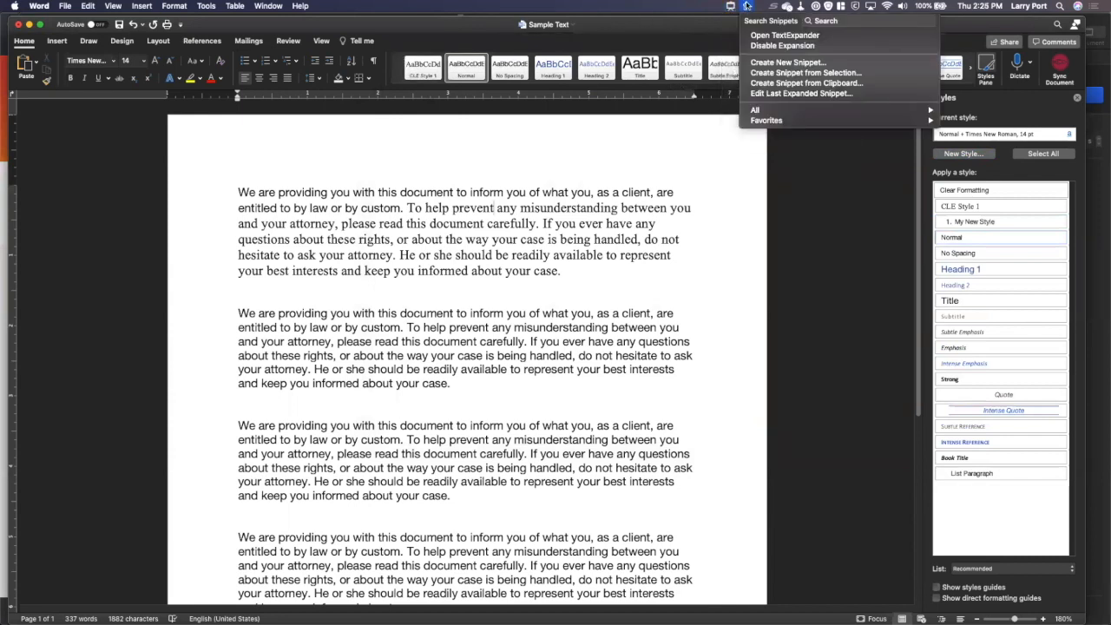
left_click(730, 6)
left_click(762, 45)
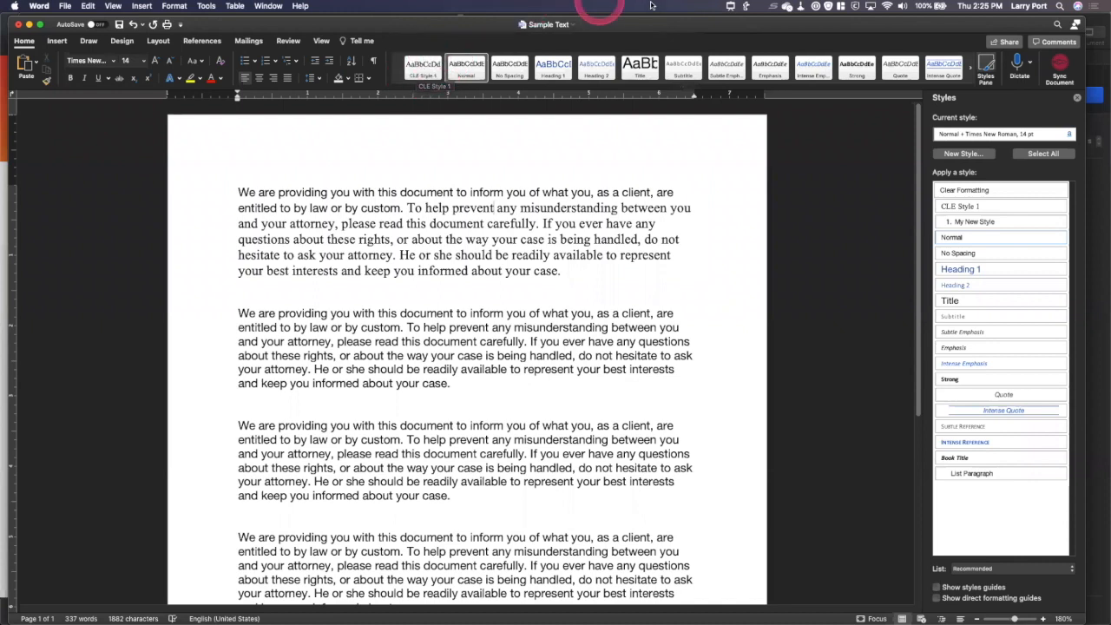
left_click(731, 7)
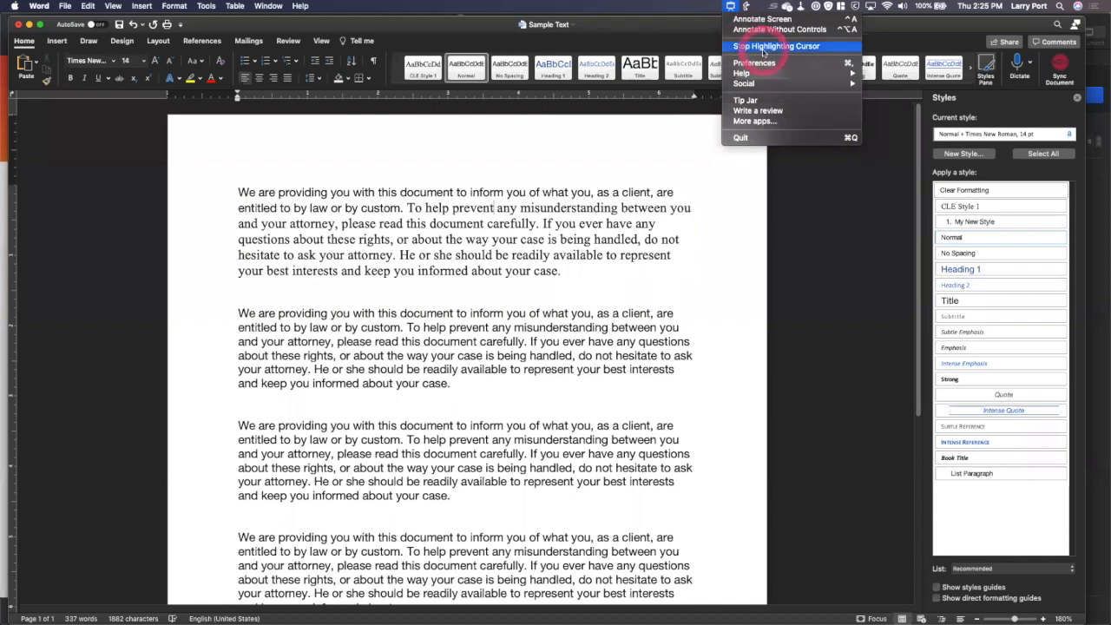
left_click(766, 47)
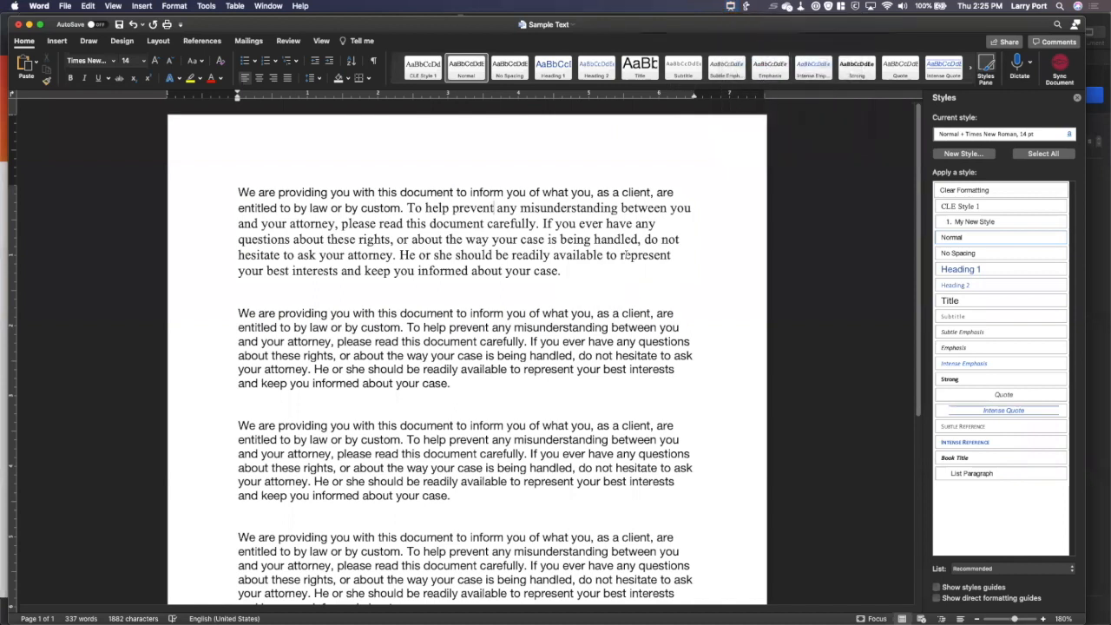
Apply CLE Style 1 to the first paragraph and open the style for modification, choosing Times New Roman and 14 pt as its font
left_click(429, 77)
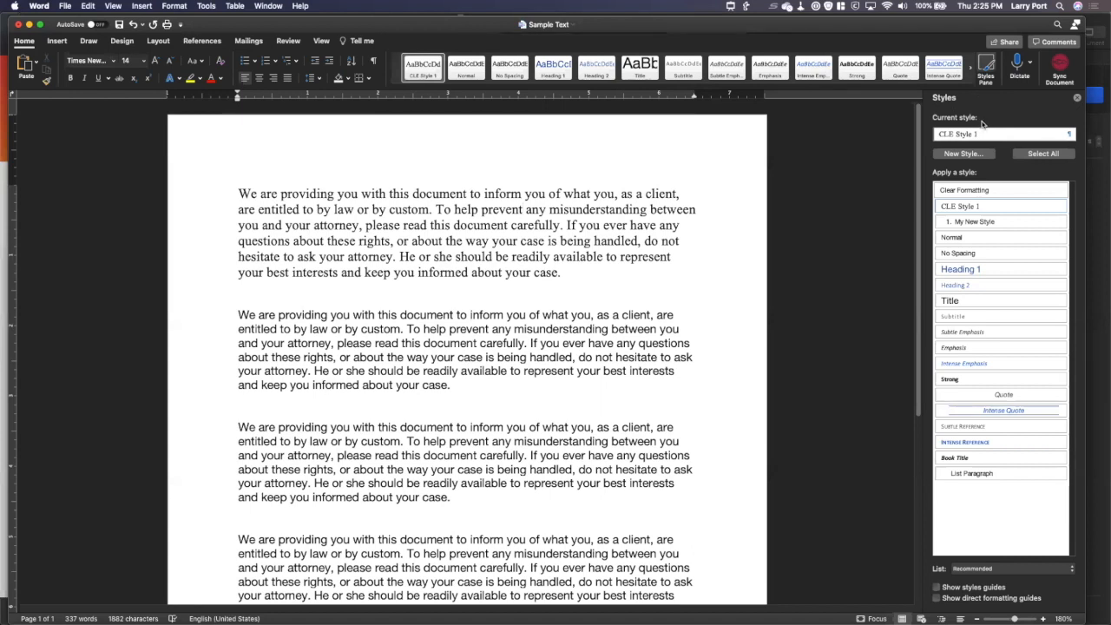
left_click(1070, 134)
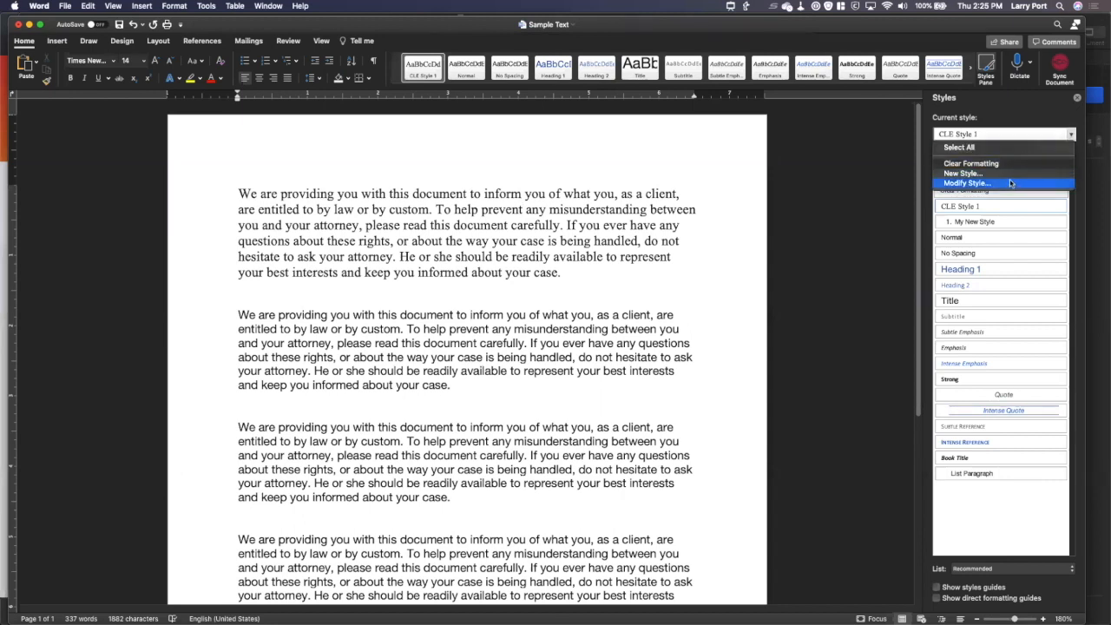
left_click(966, 183)
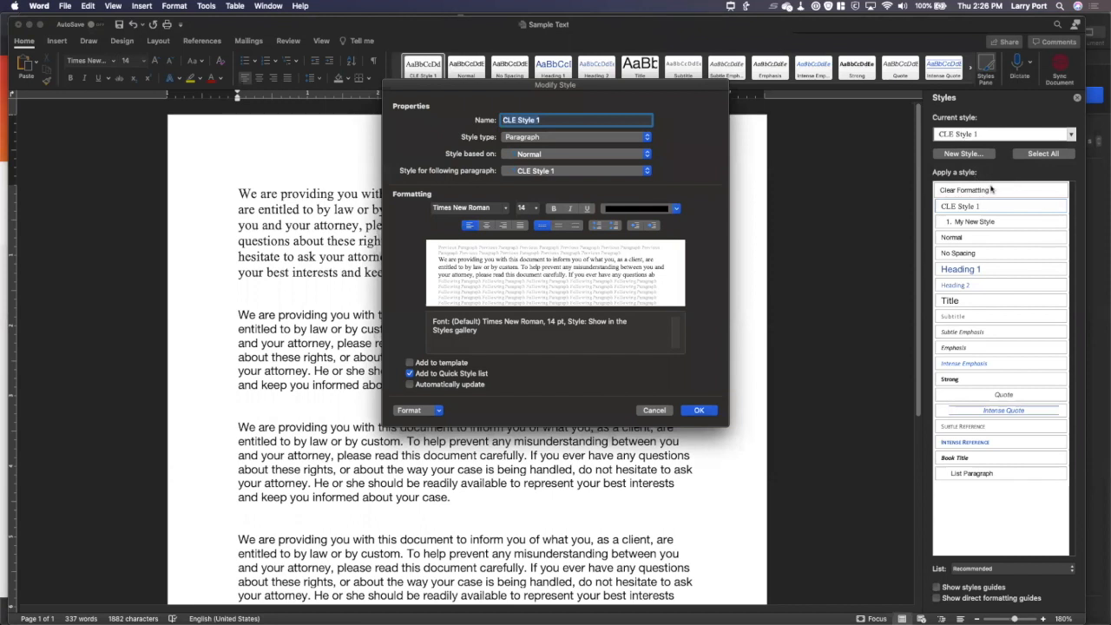
left_click(504, 208)
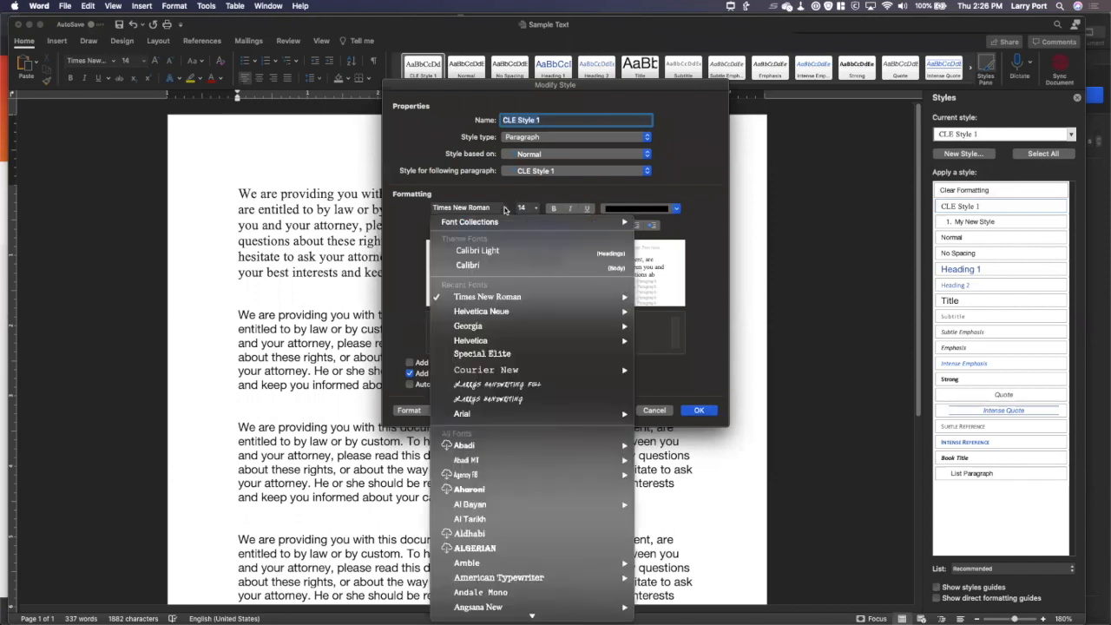
mouse_move(568, 296)
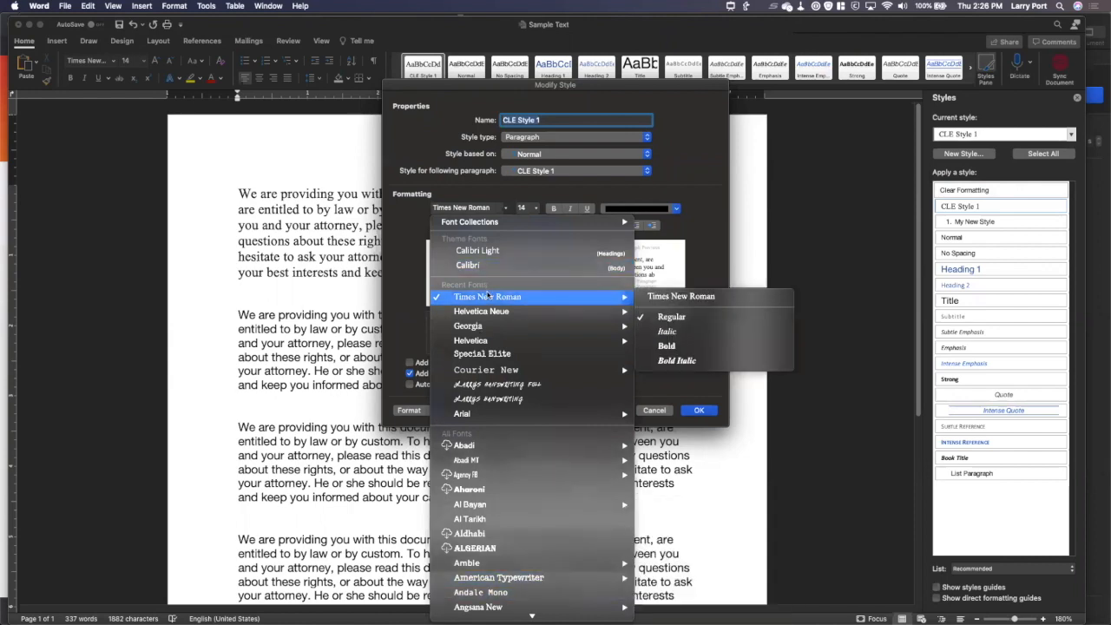
left_click(486, 296)
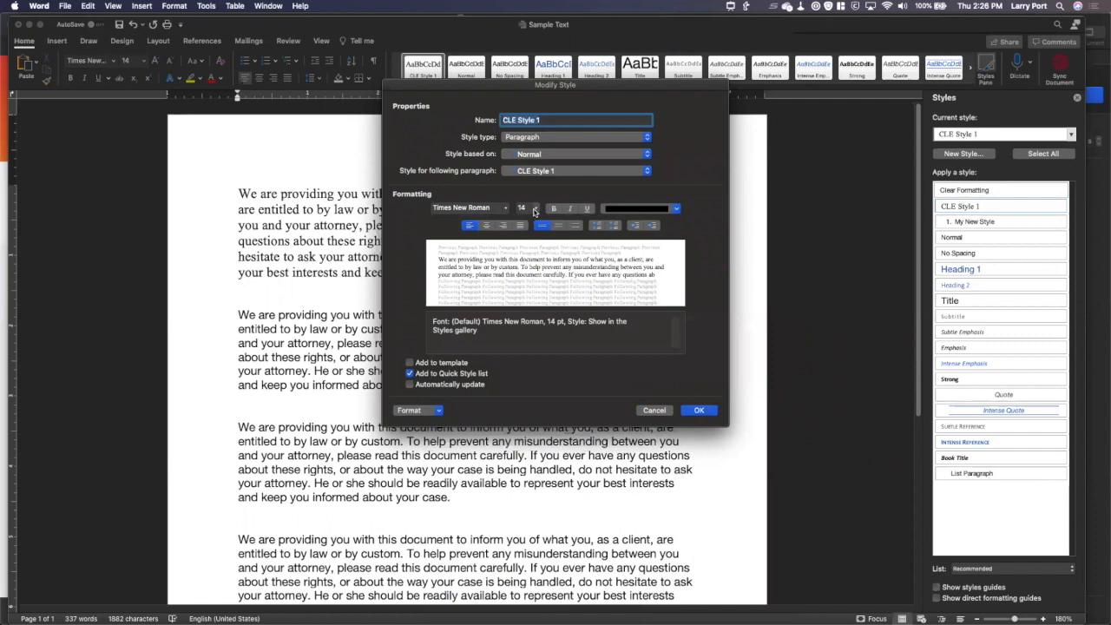
left_click(537, 208)
left_click(543, 328)
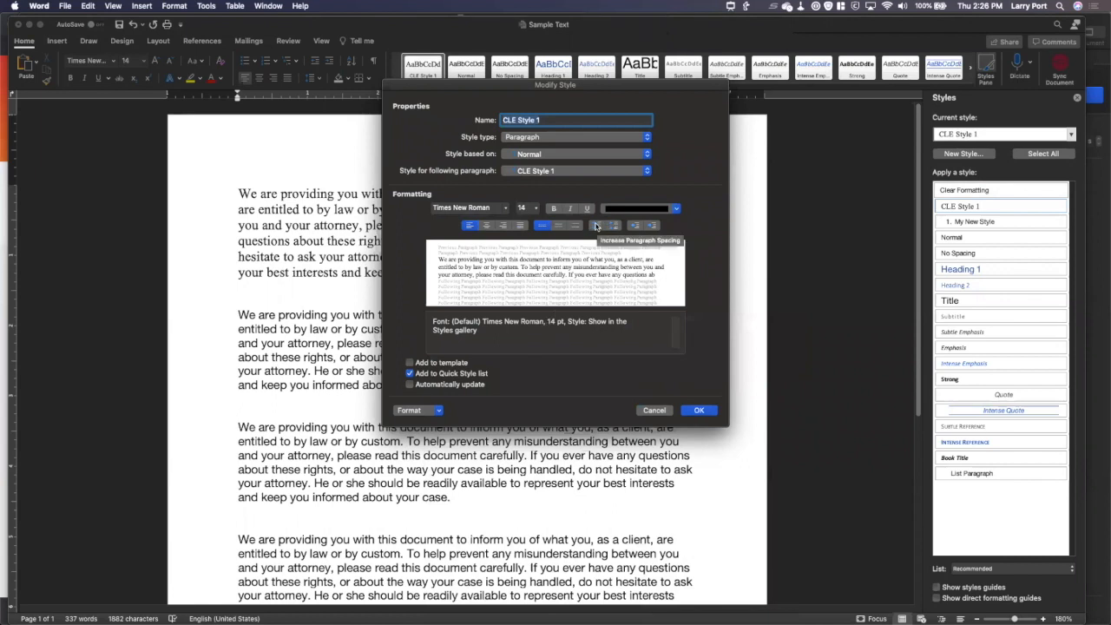
Try 6 pt paragraph spacing before and after in CLE Style 1, removing it again each time
left_click(596, 225)
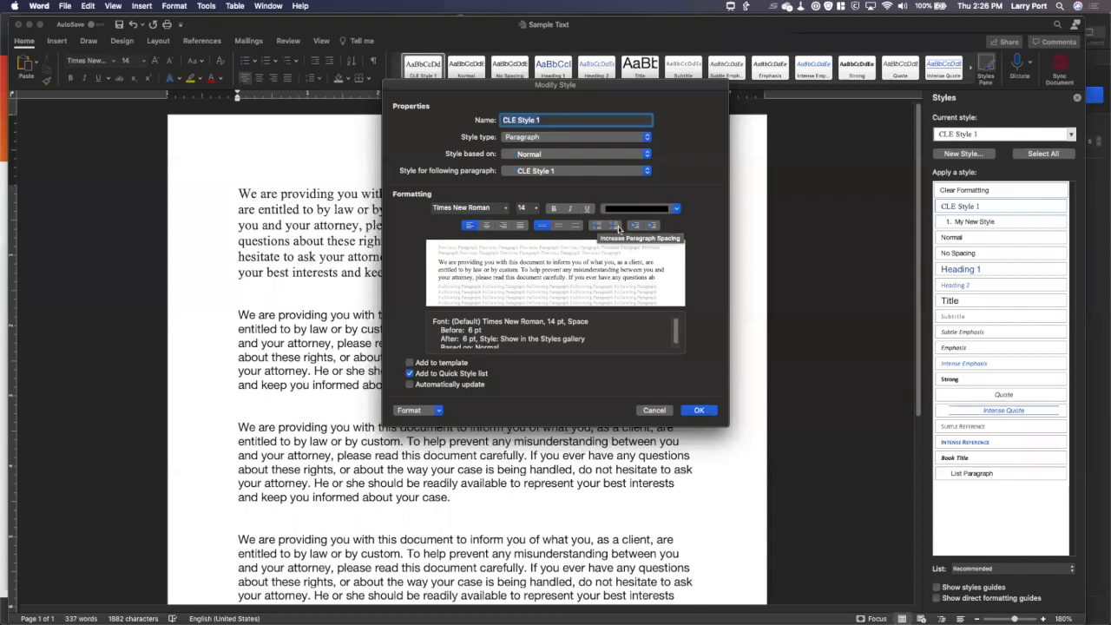
left_click(615, 226)
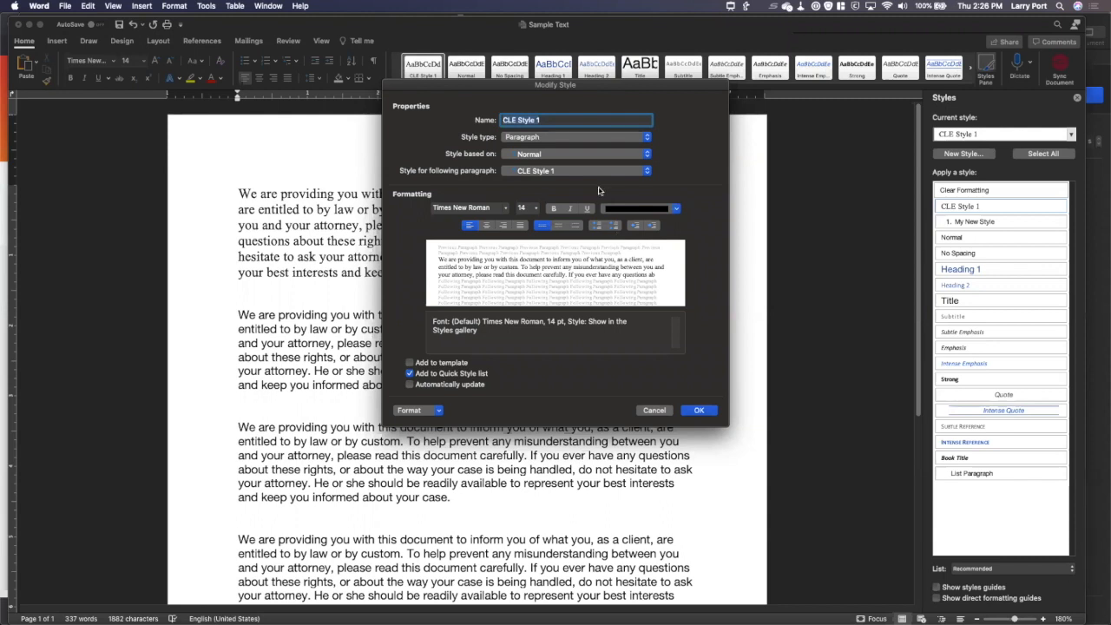
left_click(593, 224)
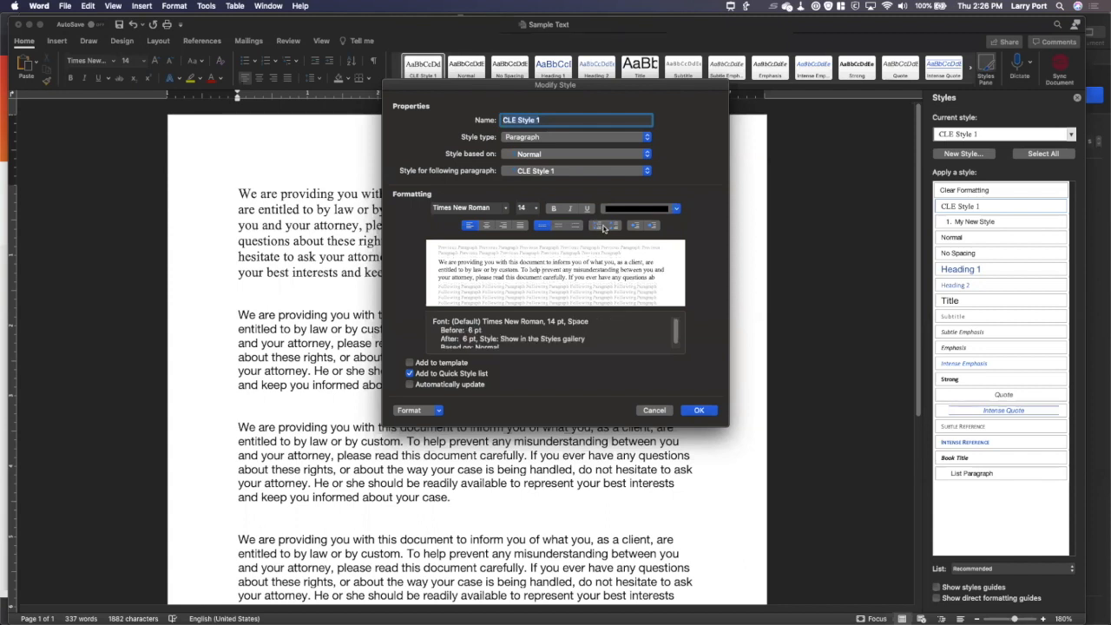
left_click(609, 227)
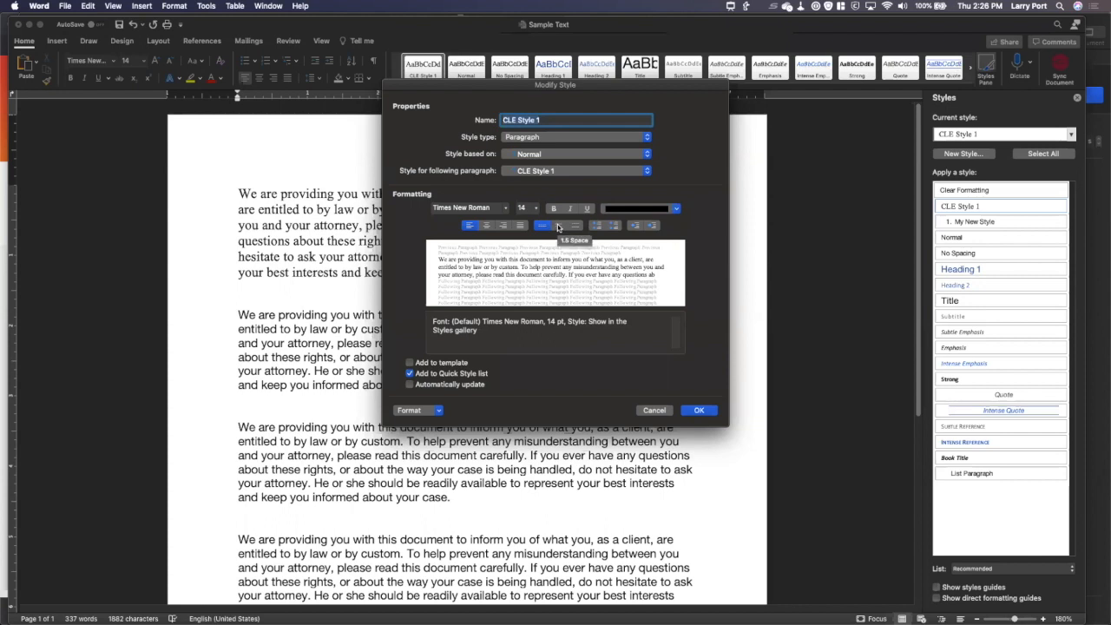
Set CLE Style 1 to double line spacing and save the modified style
left_click(576, 227)
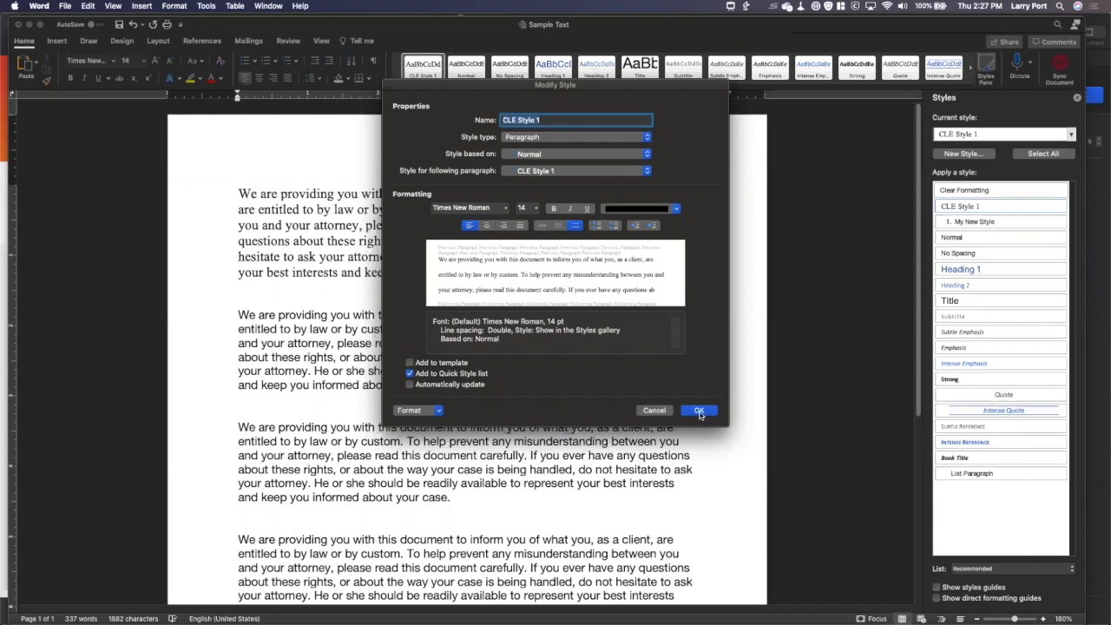
left_click(699, 410)
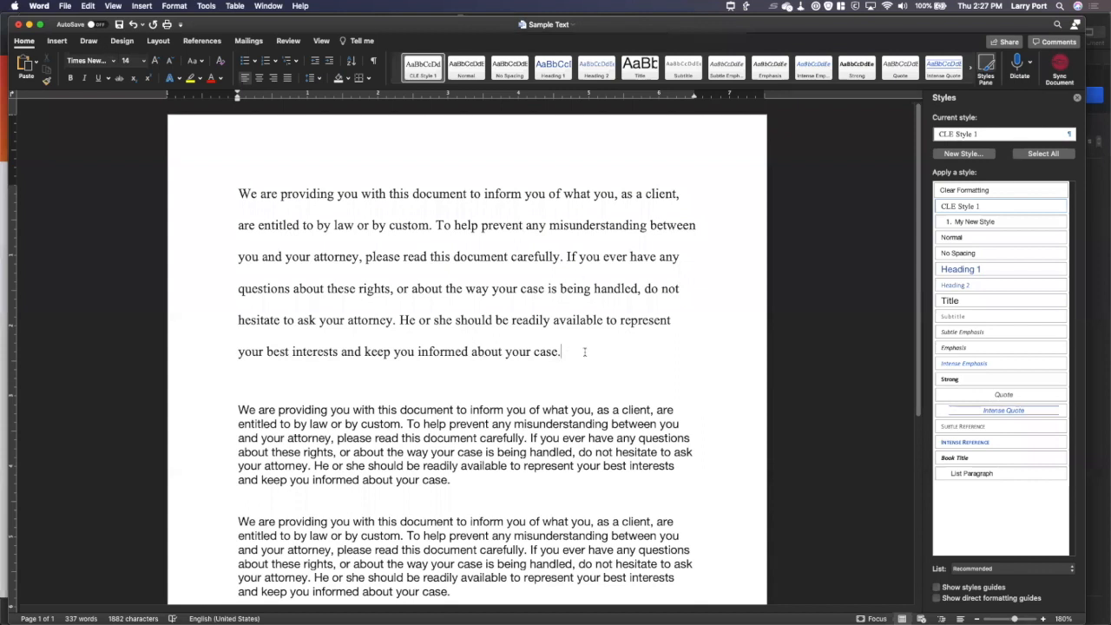
Select the whole first paragraph and turn on Presentify's cursor highlighting
left_click_drag(584, 351, 233, 203)
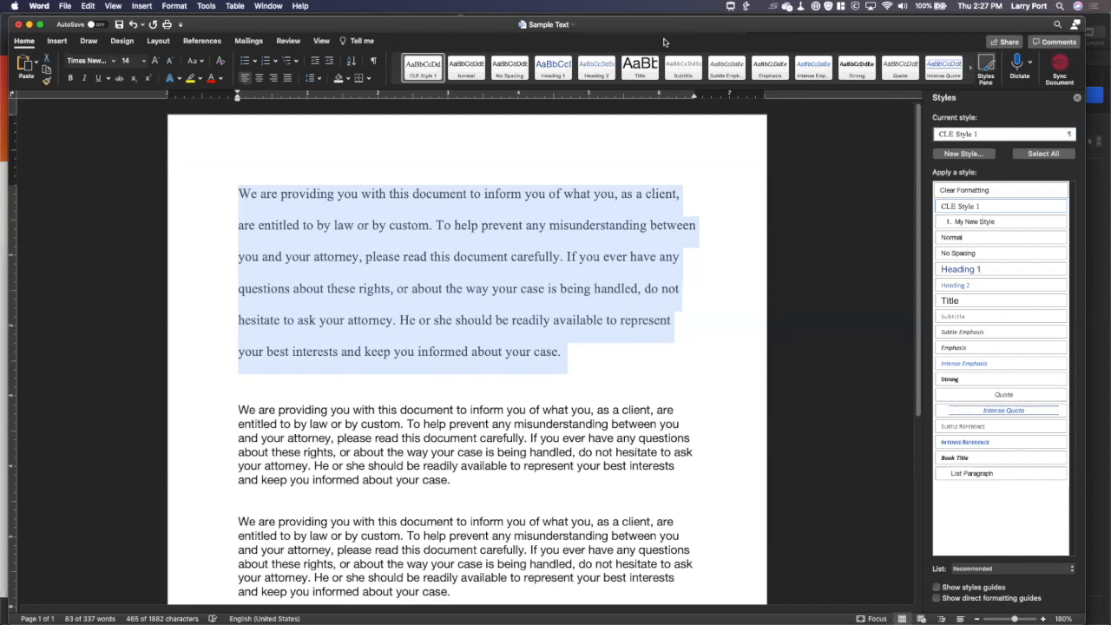
left_click(730, 6)
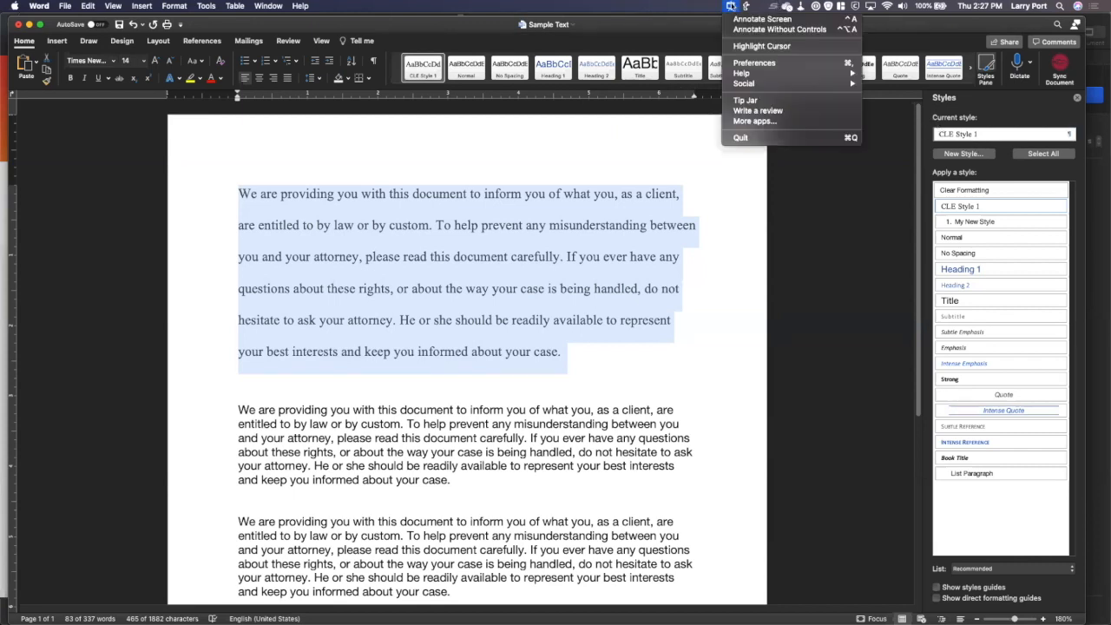
left_click(748, 46)
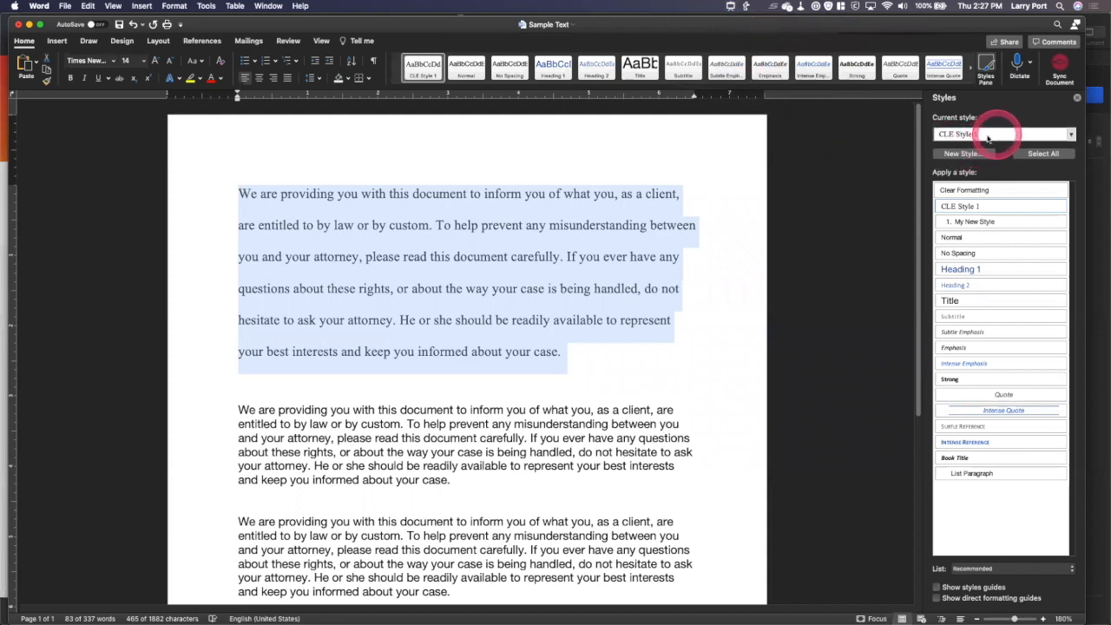
Review the modification settings of CLE Style 1, opened from both the current style and the style gallery, without changing anything
left_click(1072, 136)
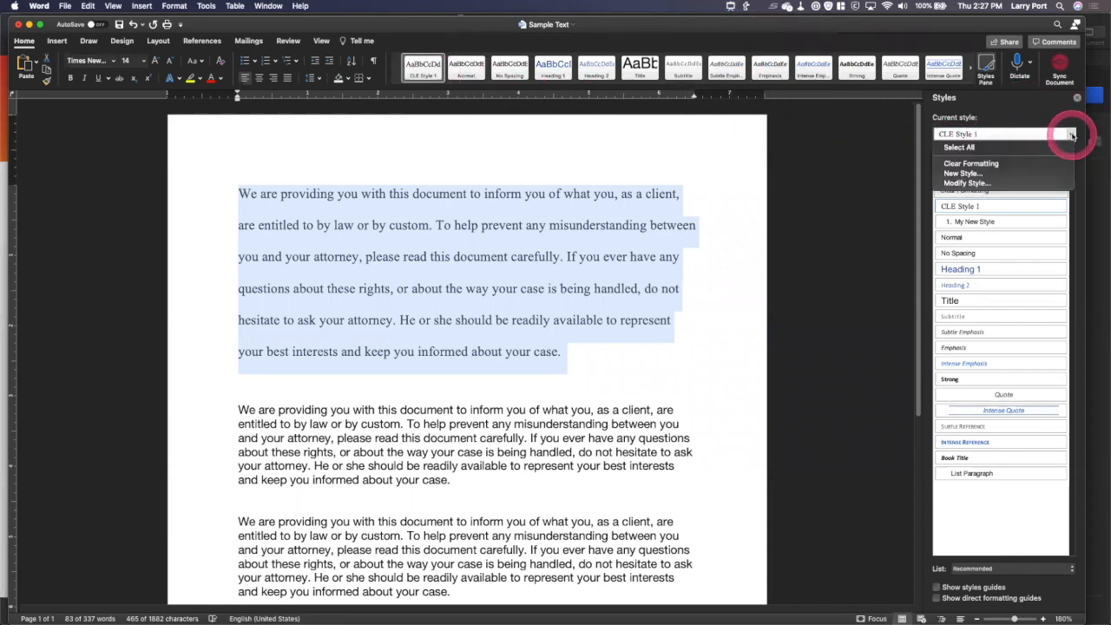
left_click(988, 183)
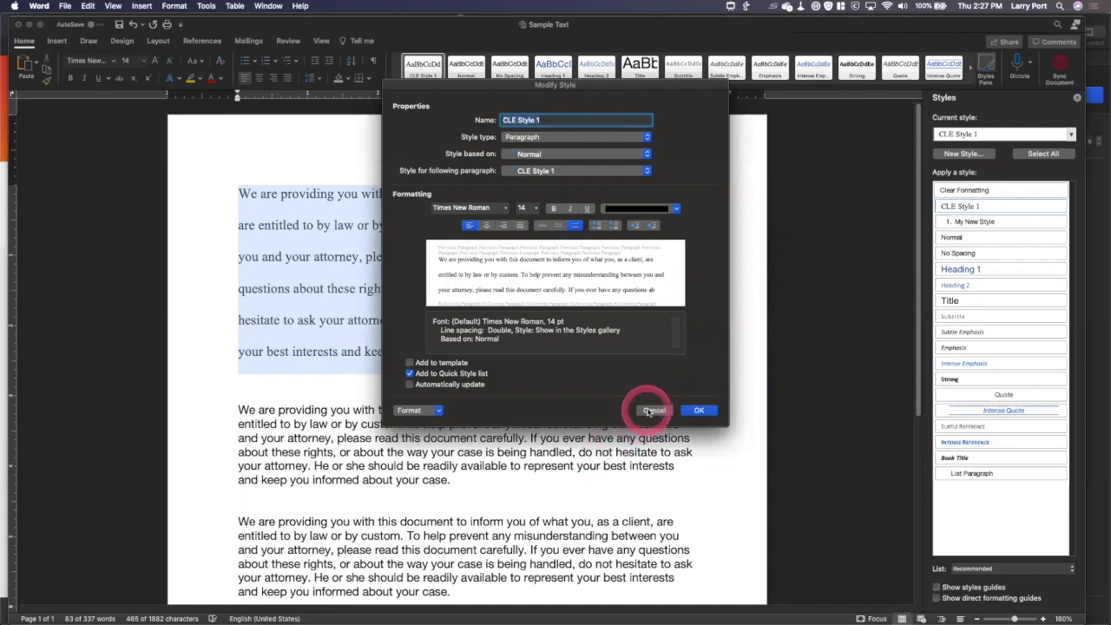
left_click(653, 409)
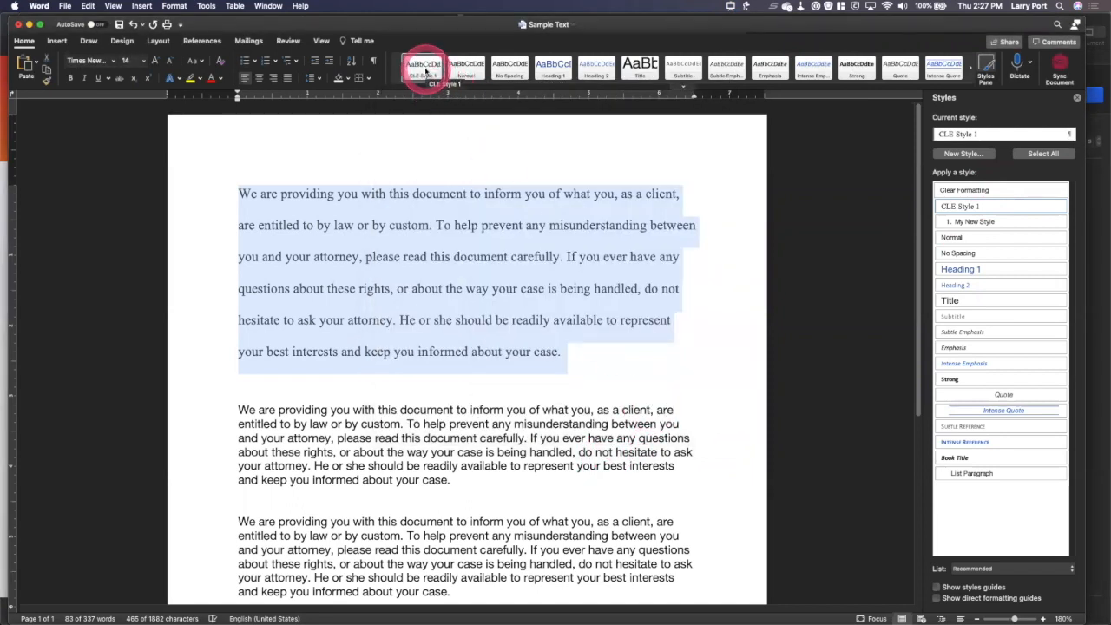
right_click(425, 71)
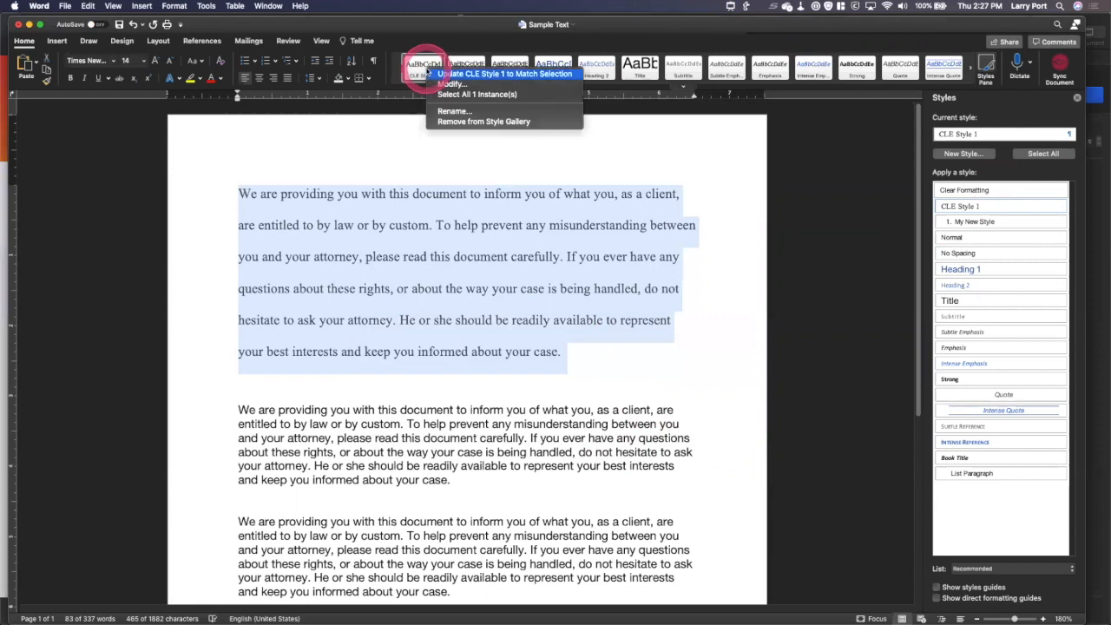
left_click(438, 75)
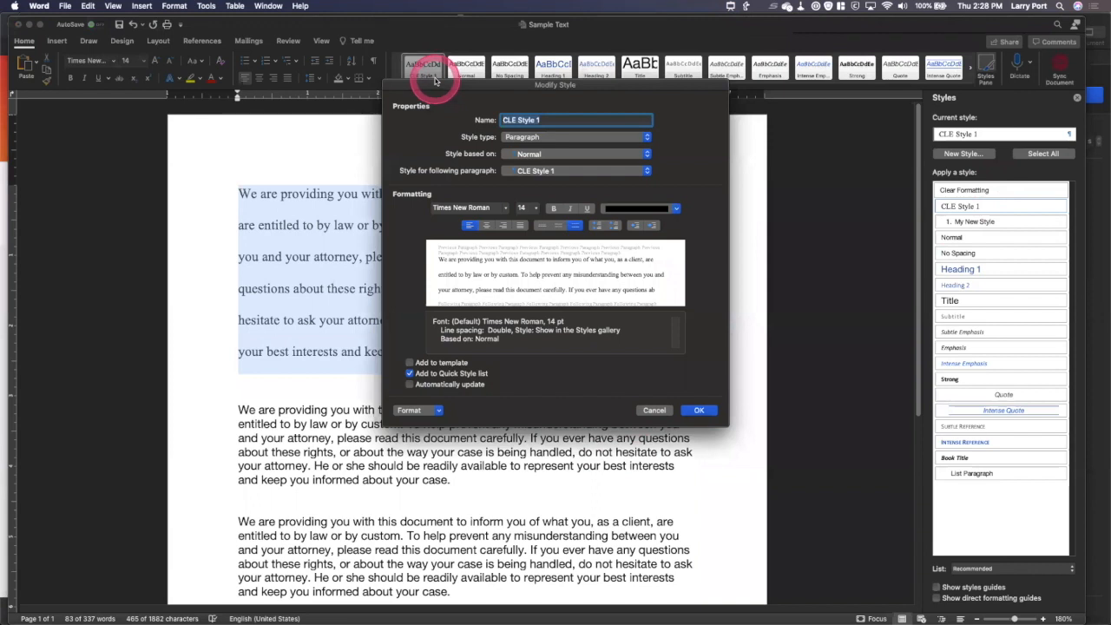
left_click(656, 413)
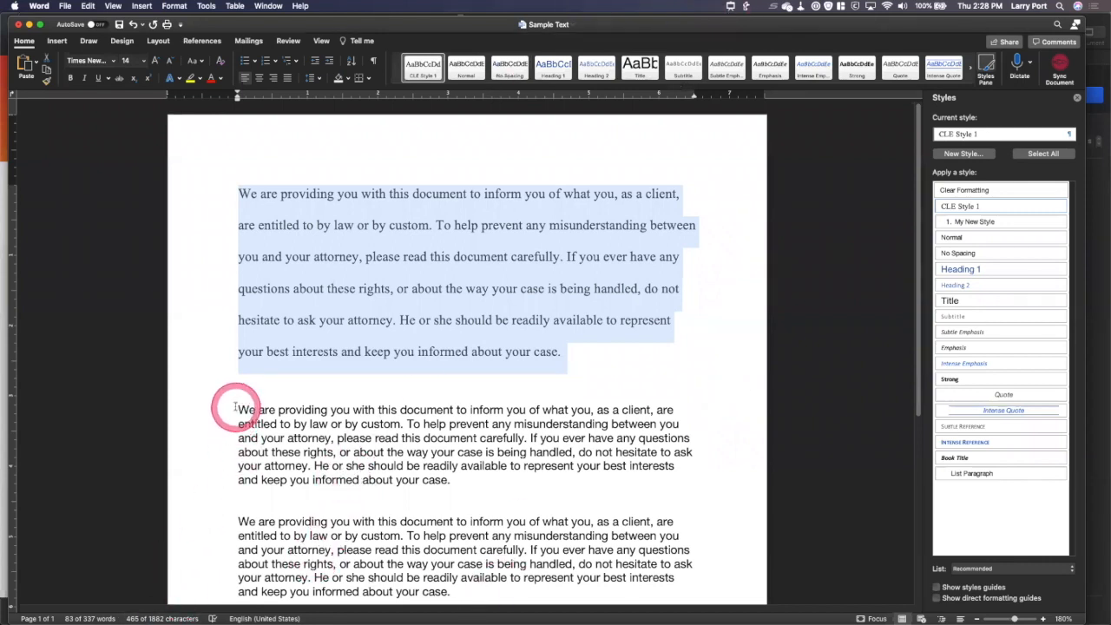
Apply CLE Style 1 to the second paragraph and compare it with the surrounding paragraphs
left_click_drag(236, 408, 640, 469)
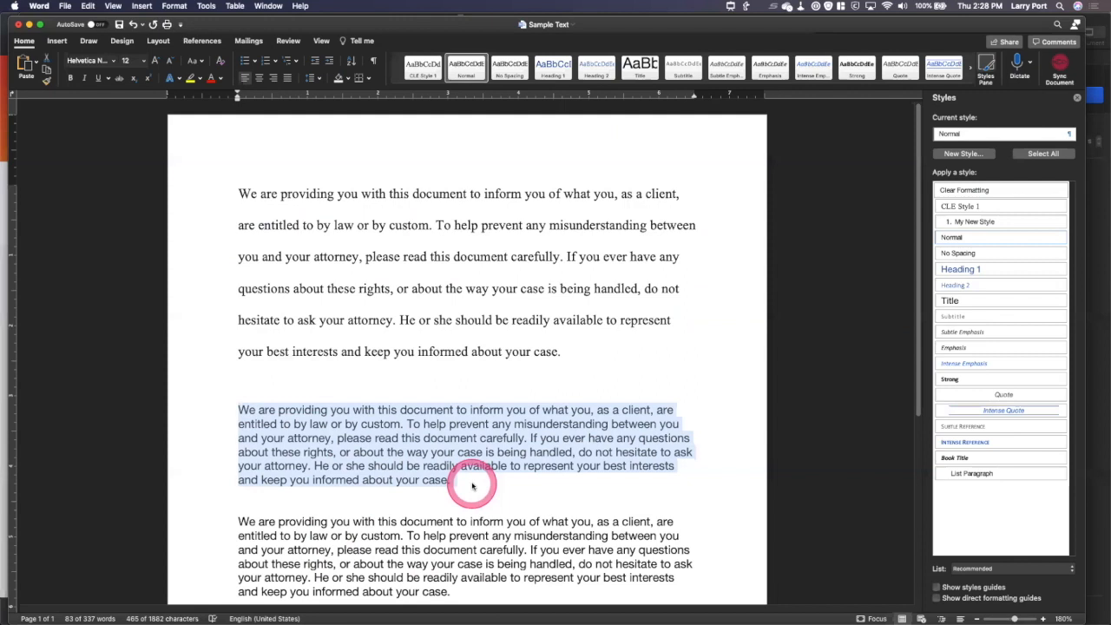
left_click(423, 71)
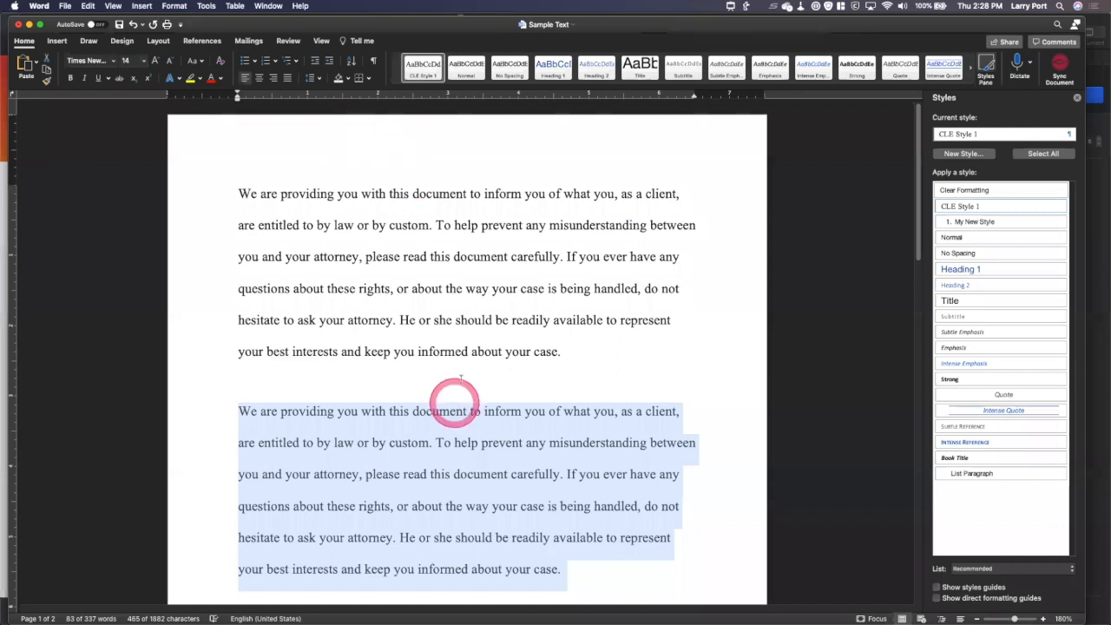
scroll(460, 380, "down", 4)
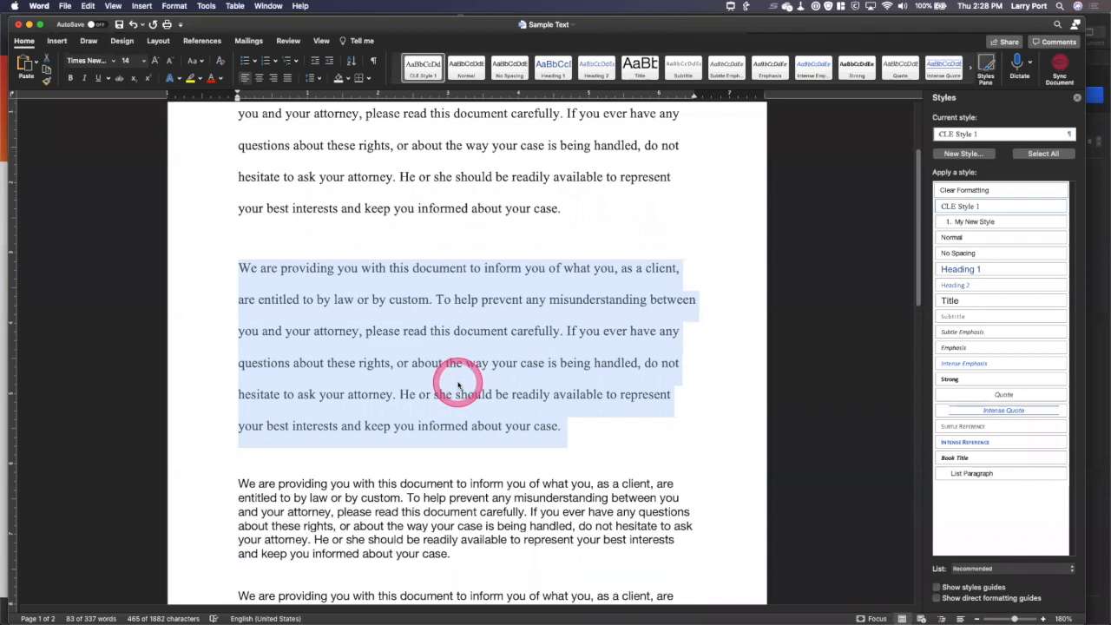
scroll(457, 390, "down", 1)
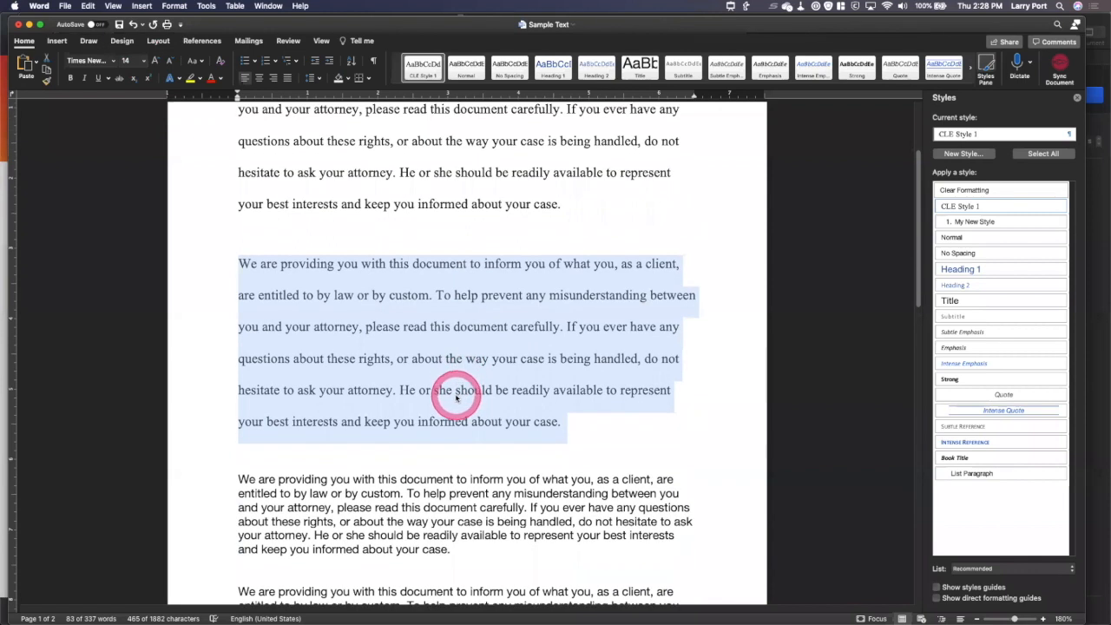
scroll(455, 399, "down", 1)
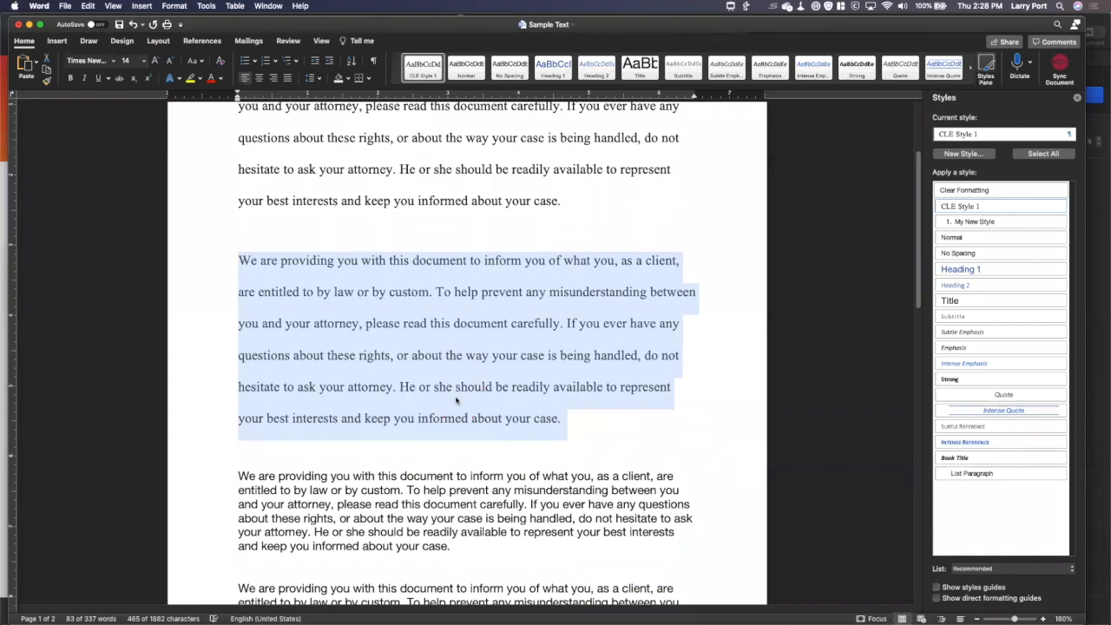
left_click(581, 449)
scroll(434, 457, "up", 2)
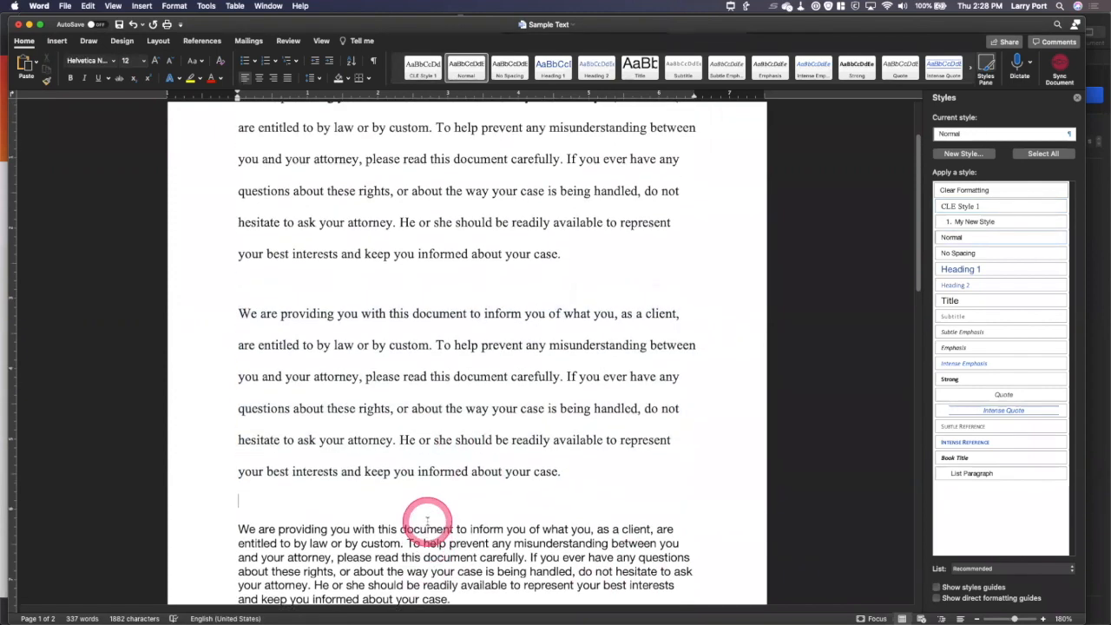
scroll(427, 519, "up", 3)
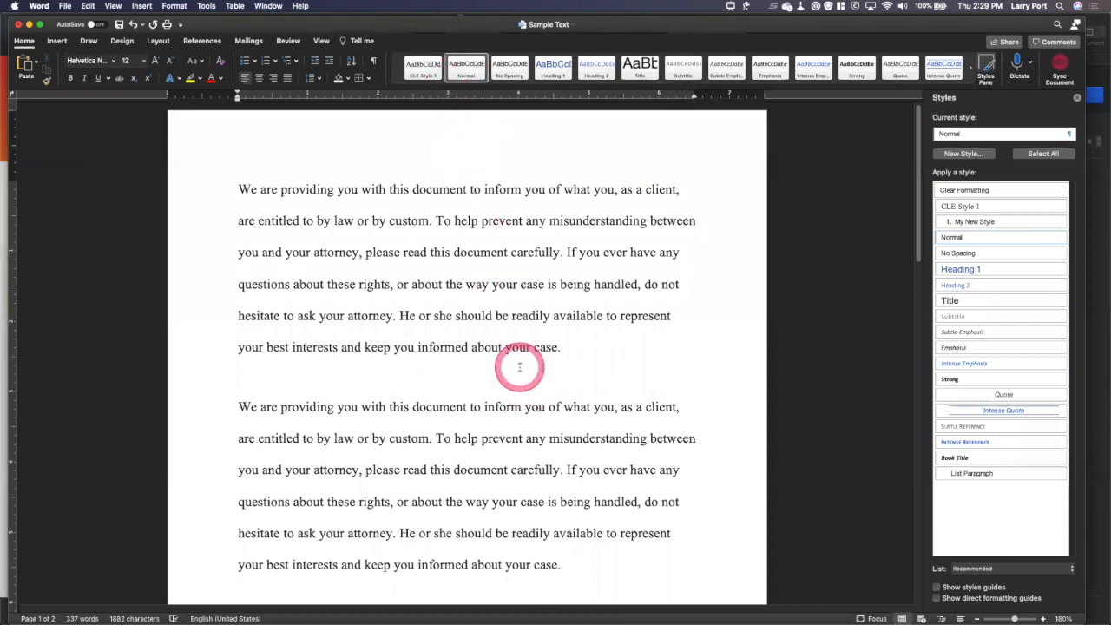
Switch the first paragraph between the Normal style and CLE Style 1, leaving it in Normal
left_click(566, 349)
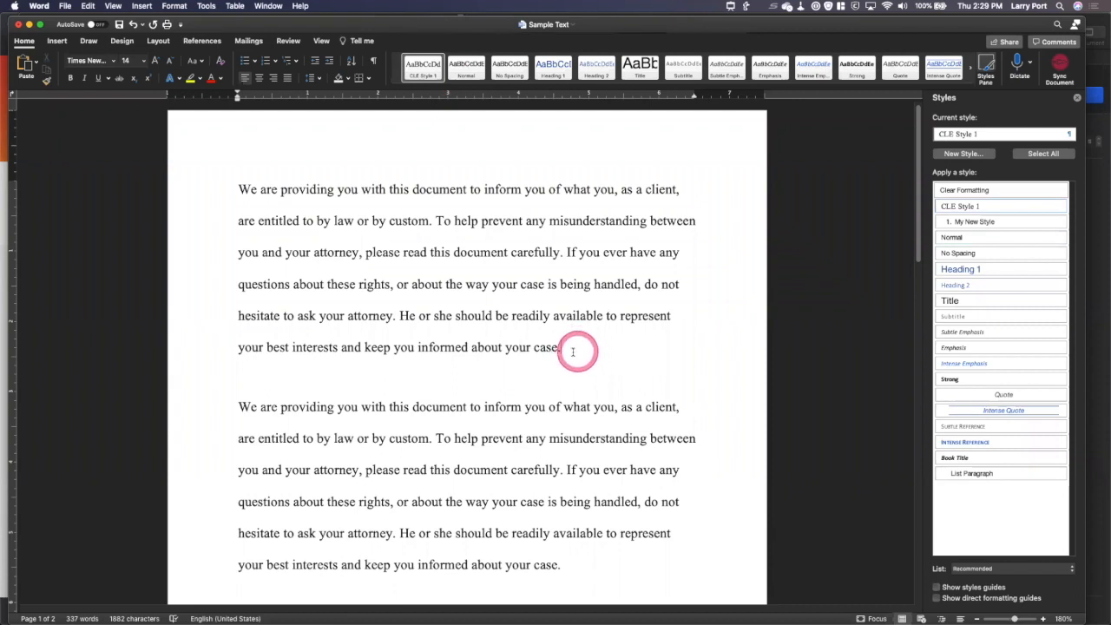
left_click_drag(577, 353, 230, 178)
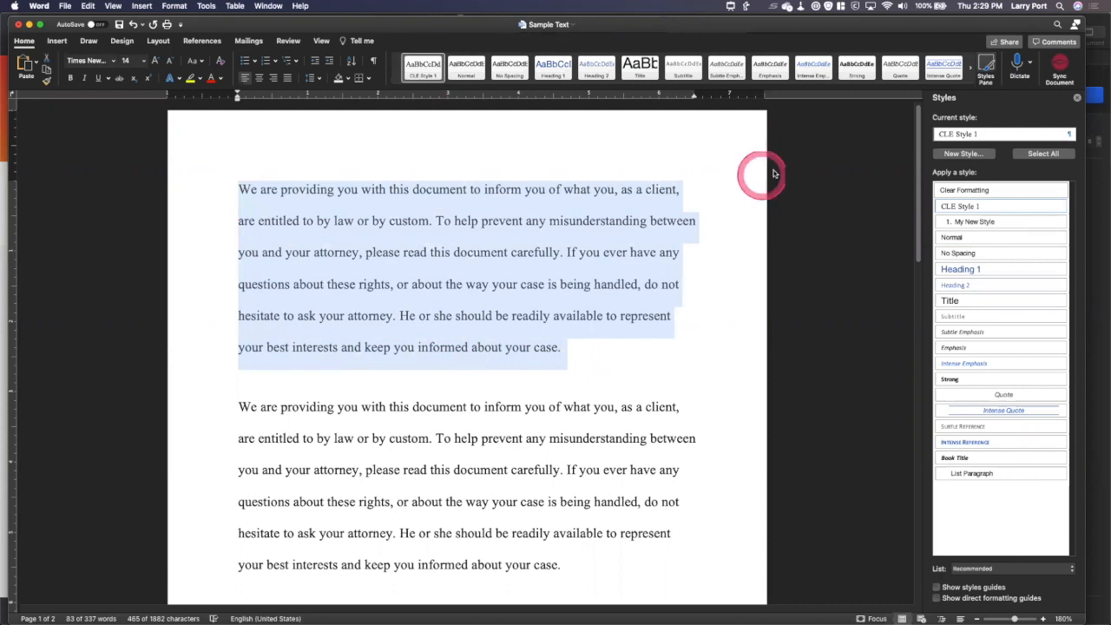
left_click(468, 67)
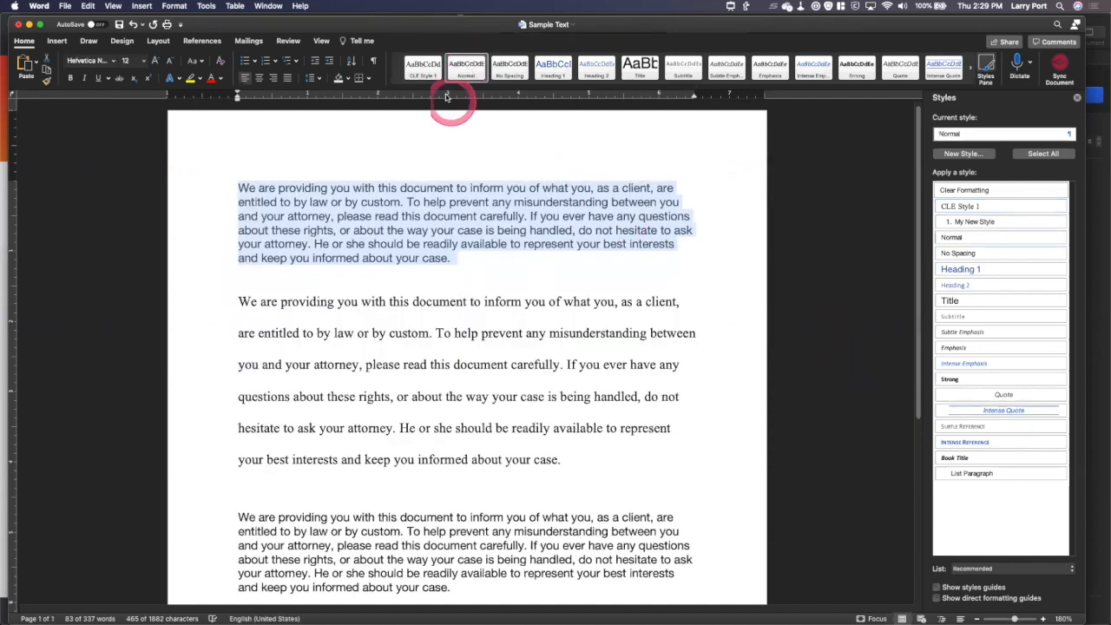
left_click(420, 67)
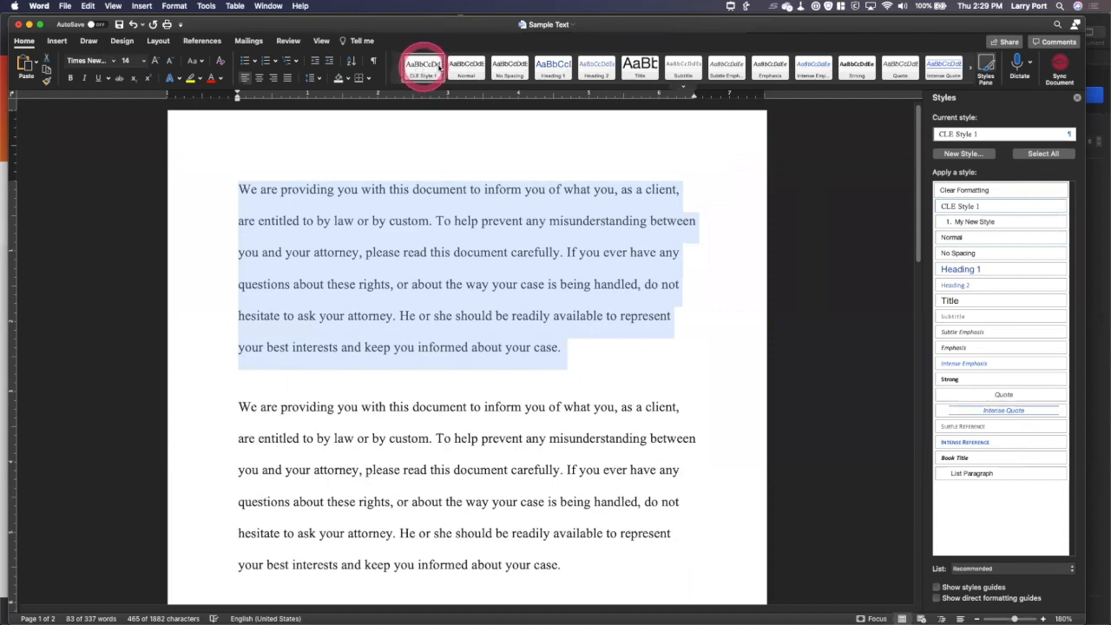
left_click(472, 67)
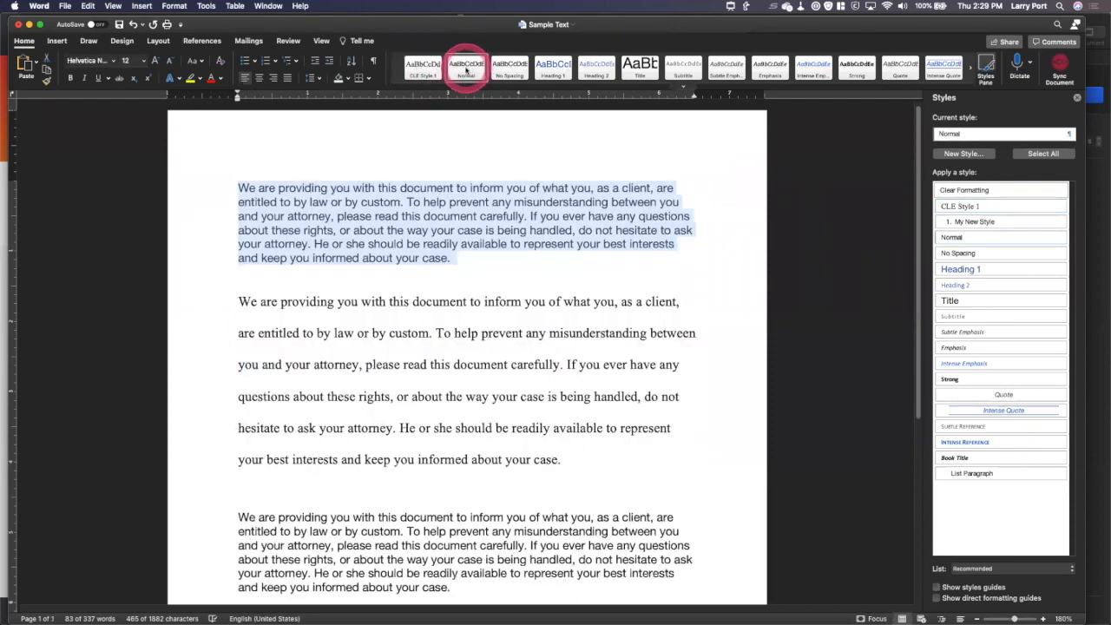
left_click(456, 217)
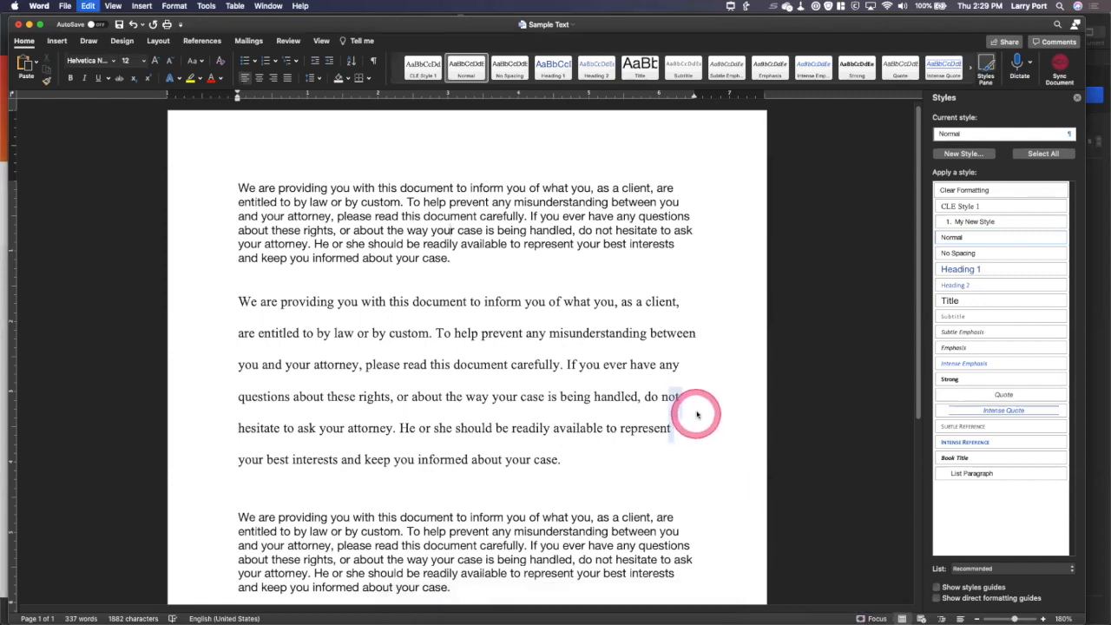
Apply CLE Style 1 to the entire document and check the formatting on both pages
key("super+a")
left_click(417, 68)
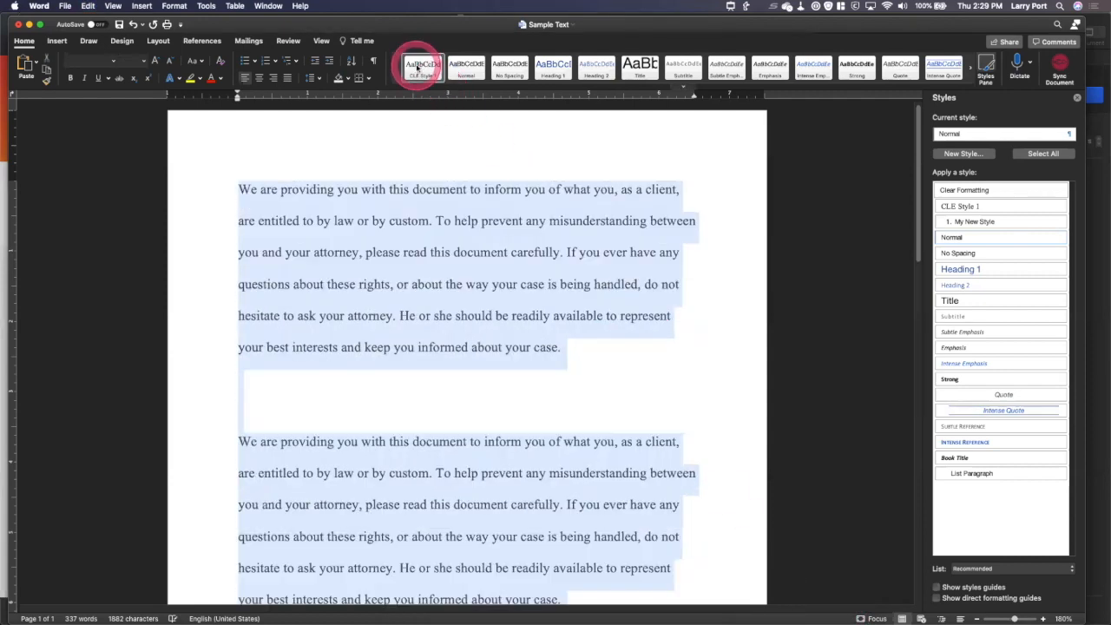
scroll(583, 425, "down", 3)
scroll(584, 450, "down", 4)
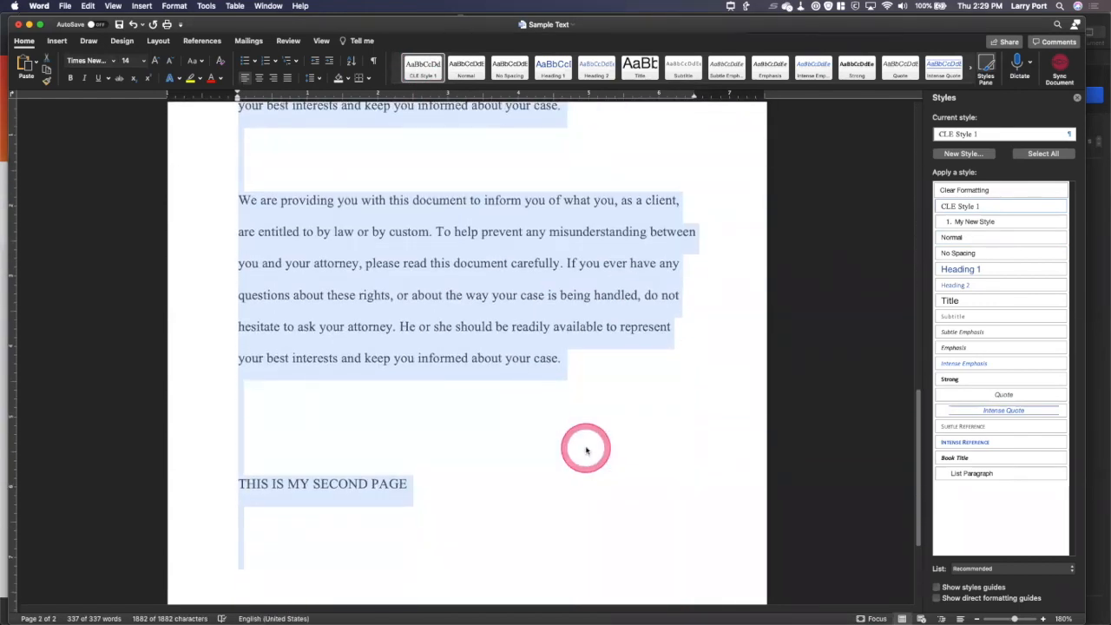
scroll(586, 451, "up", 10)
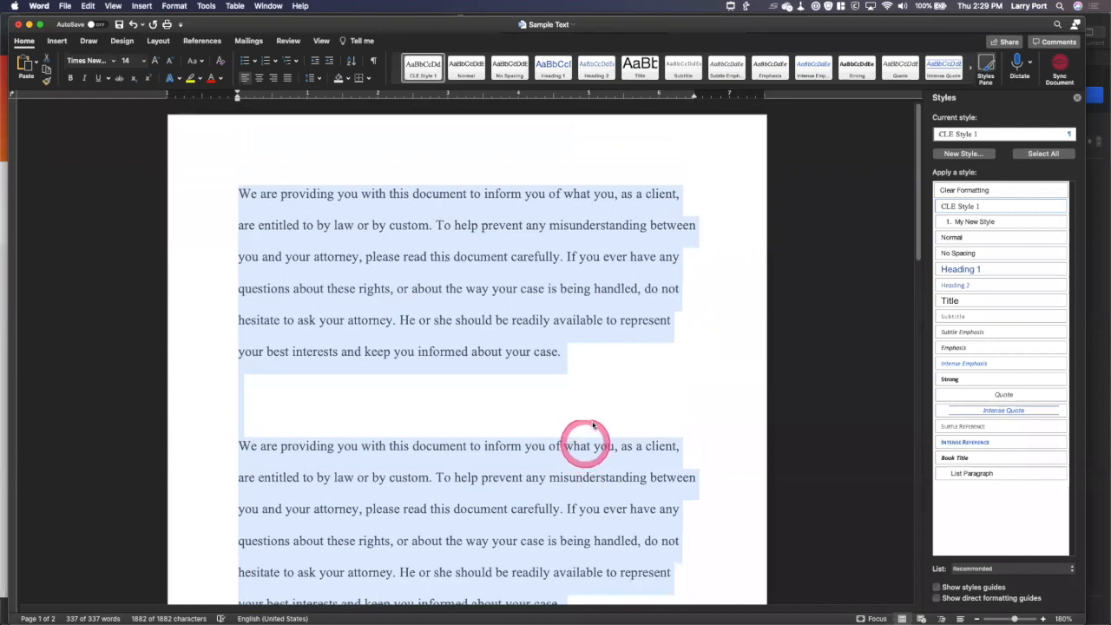
left_click(599, 354)
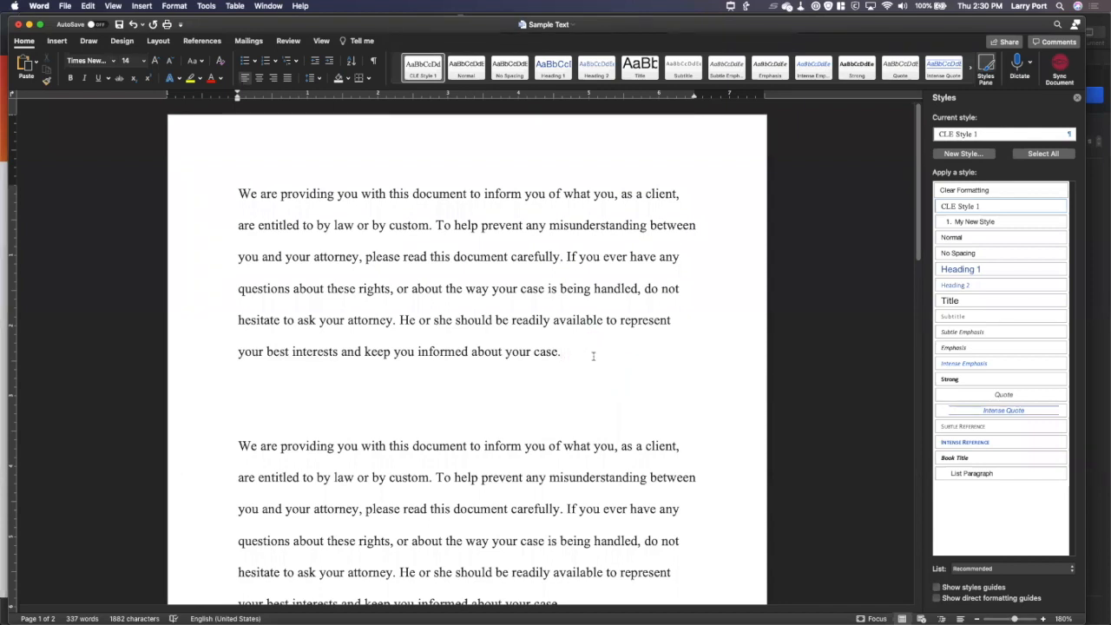
Insert blank lines above the first paragraph and add the heading text "Plaintiff vs Defendant" there
left_click(239, 193)
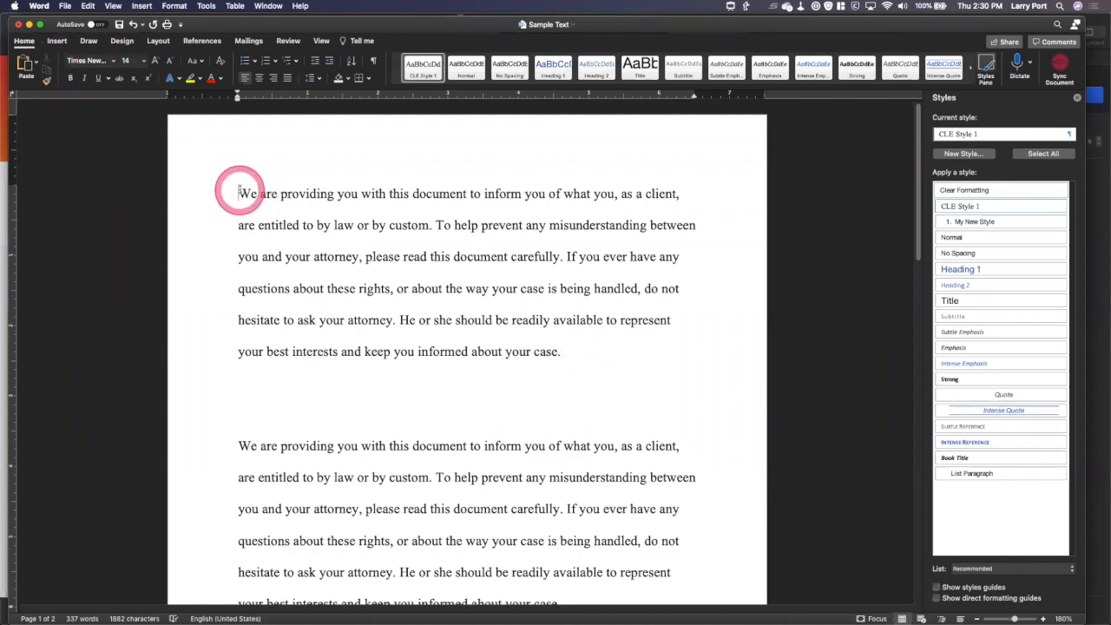
key("Return")
key("Return")
key("Return")
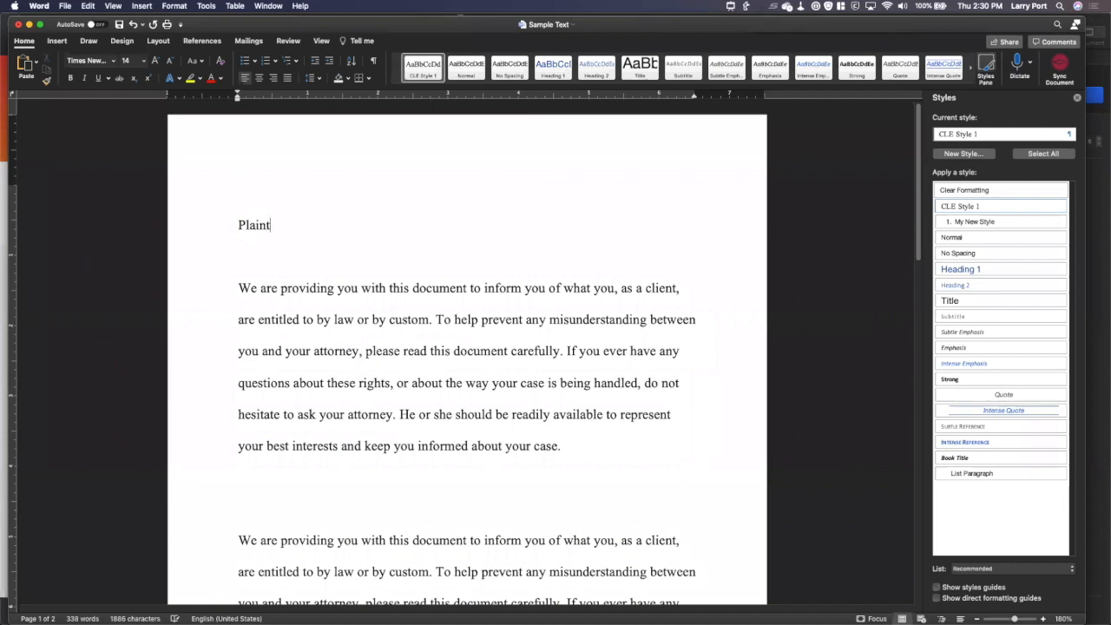
type("vs Defend")
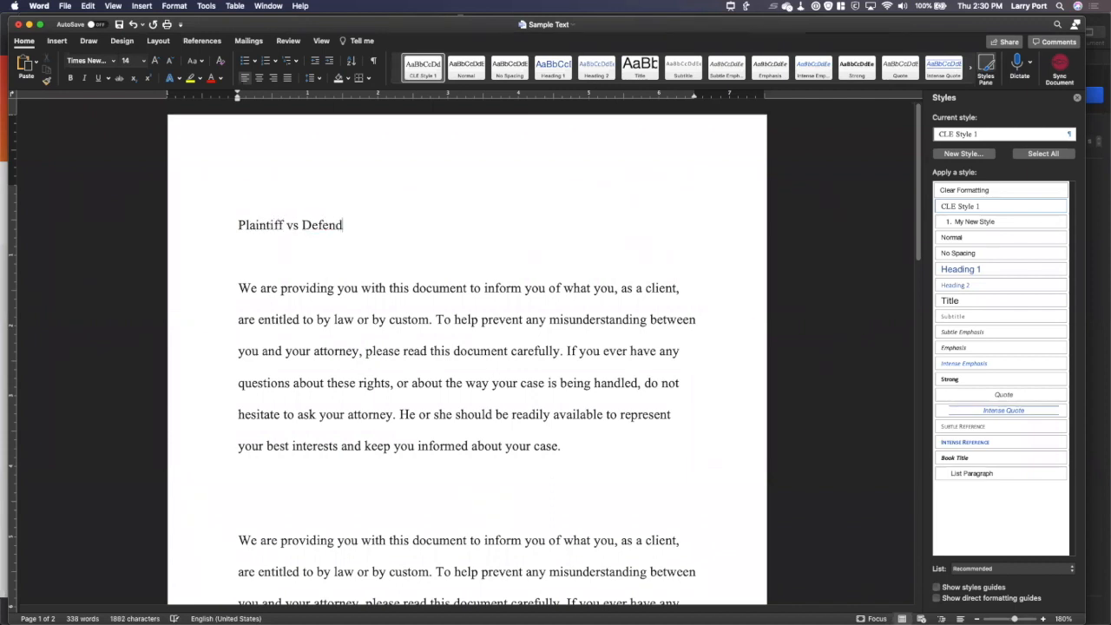
type("antr")
Apply the Title style to the "Plaintiff vs Defendant" line
left_click(221, 227)
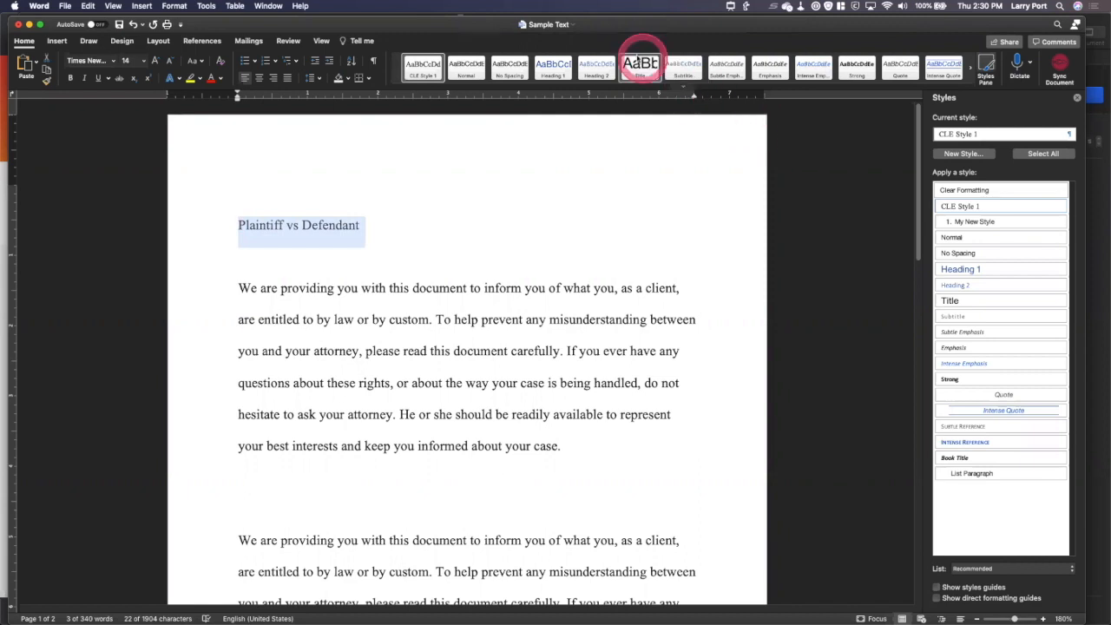
left_click(640, 66)
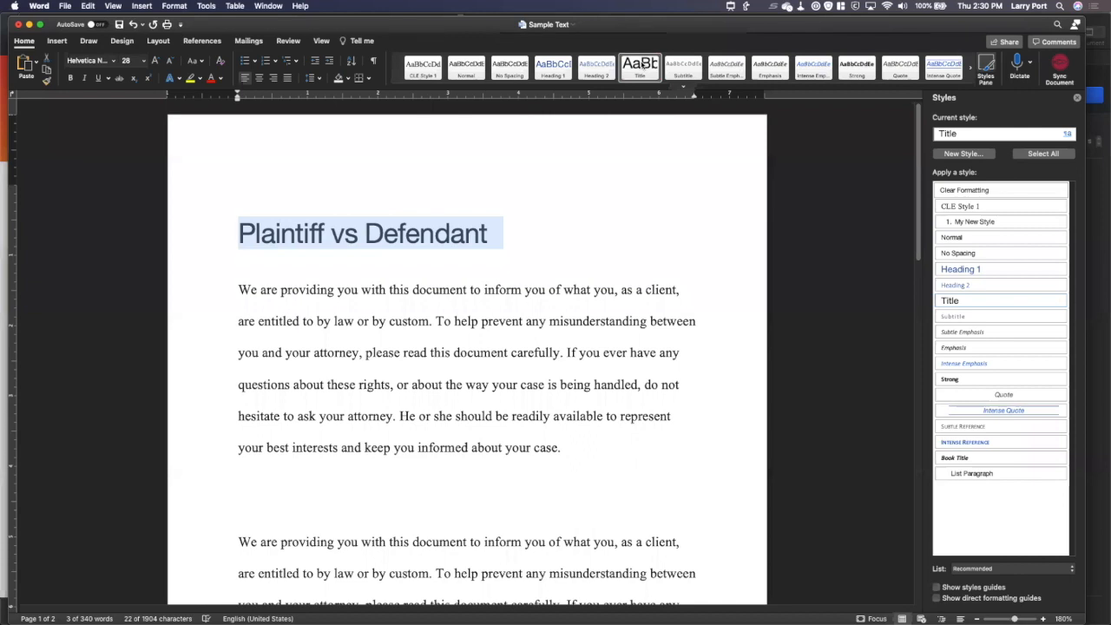
left_click(642, 66)
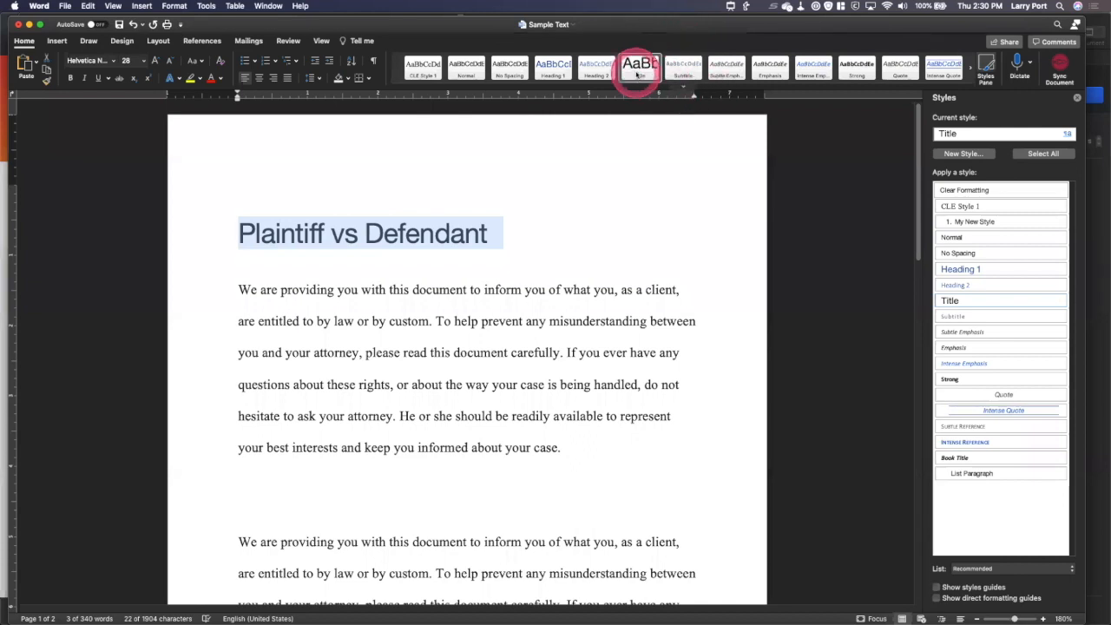
Modify the Title style with the Arial font and centered alignment, and enter 16 as its font size
right_click(637, 76)
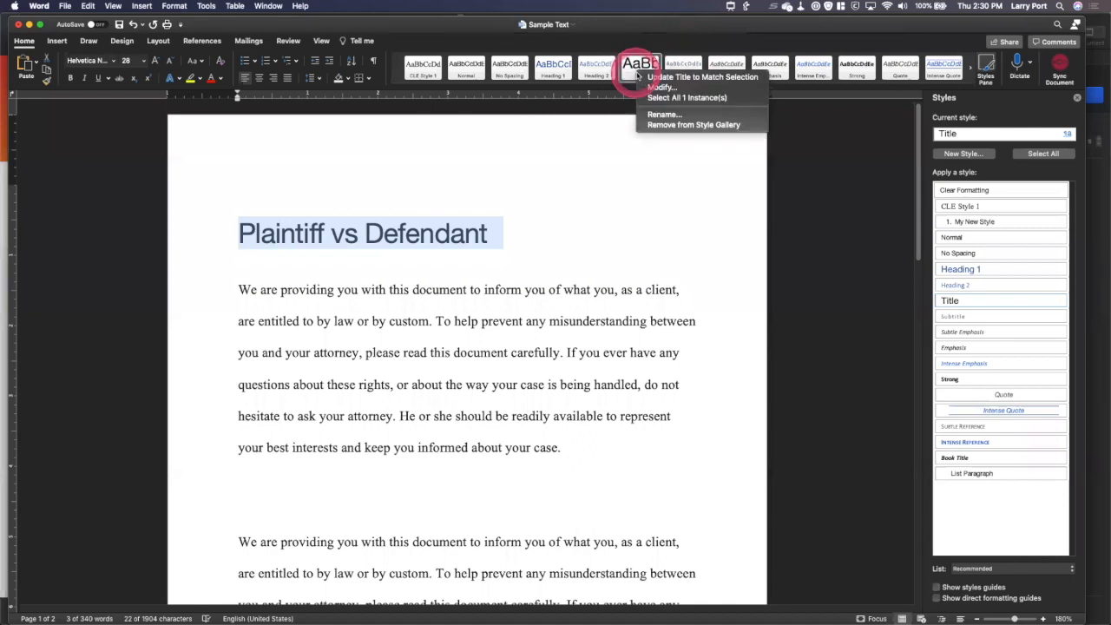
left_click(661, 87)
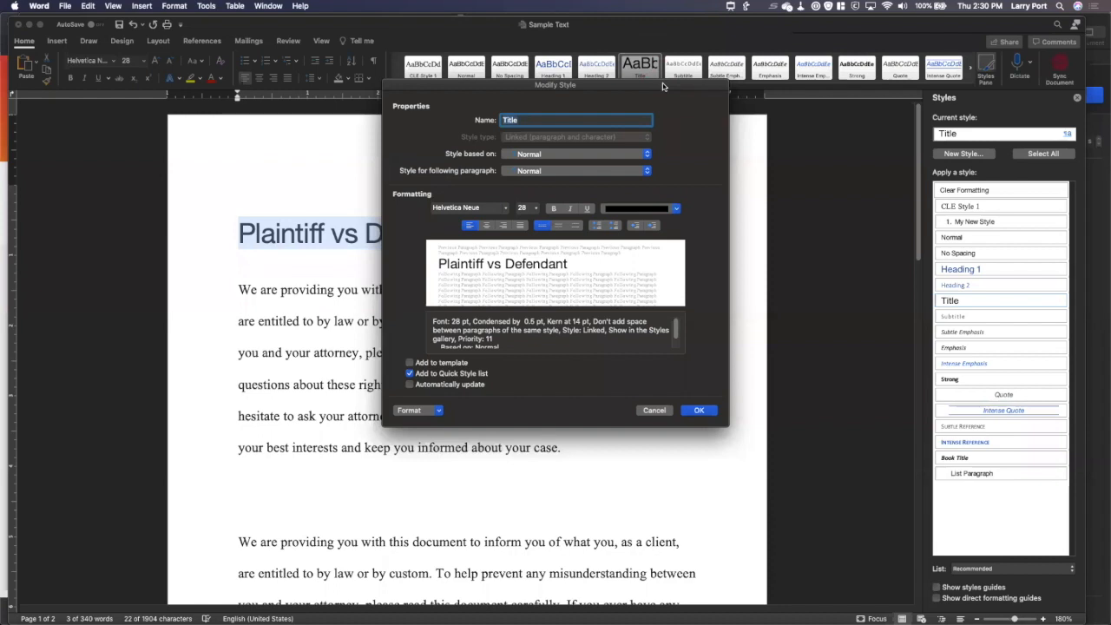
left_click(669, 91)
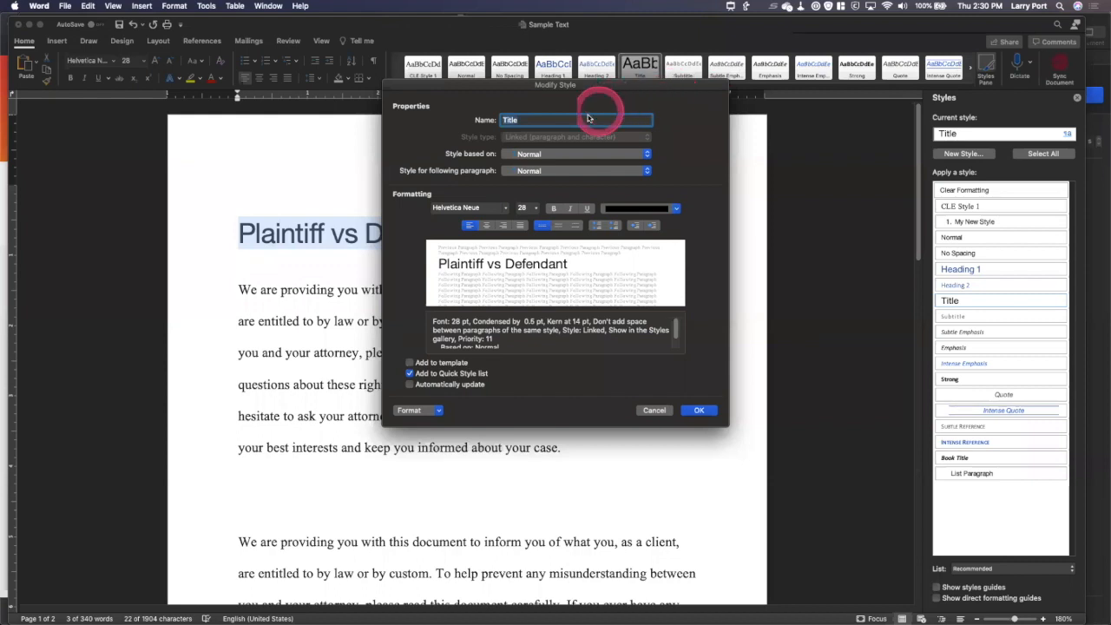
left_click(438, 208)
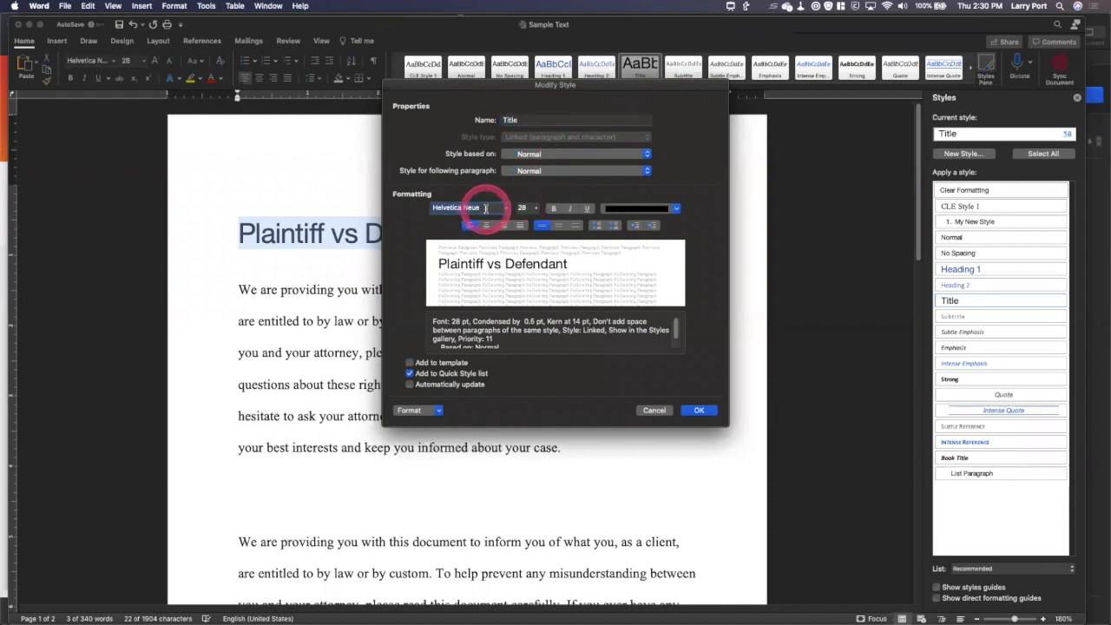
type("Arial")
key("Tab")
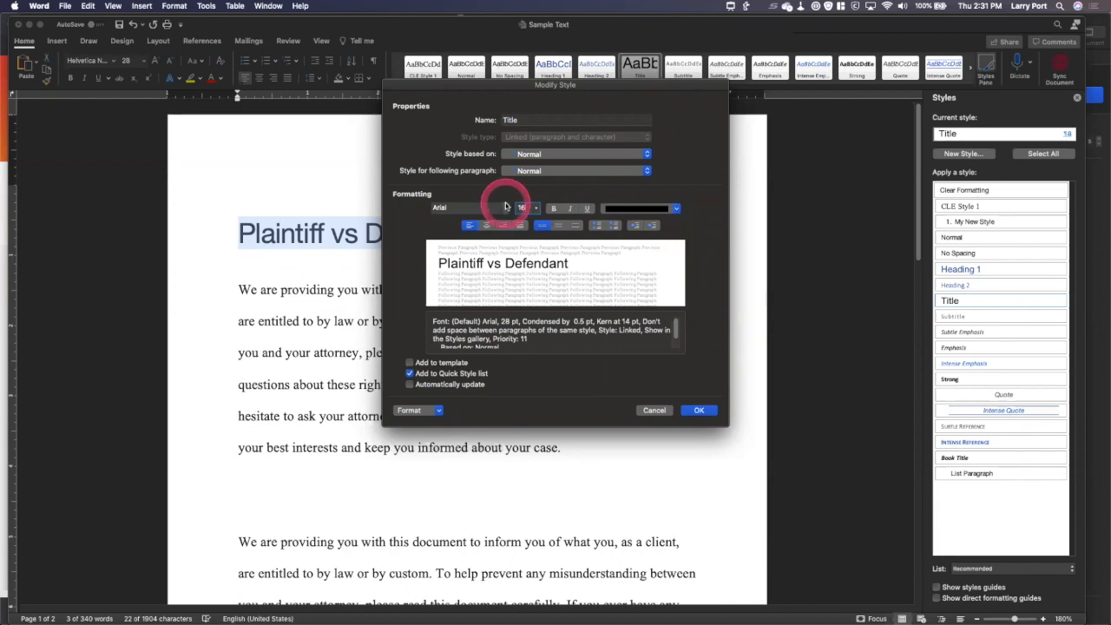
left_click(488, 225)
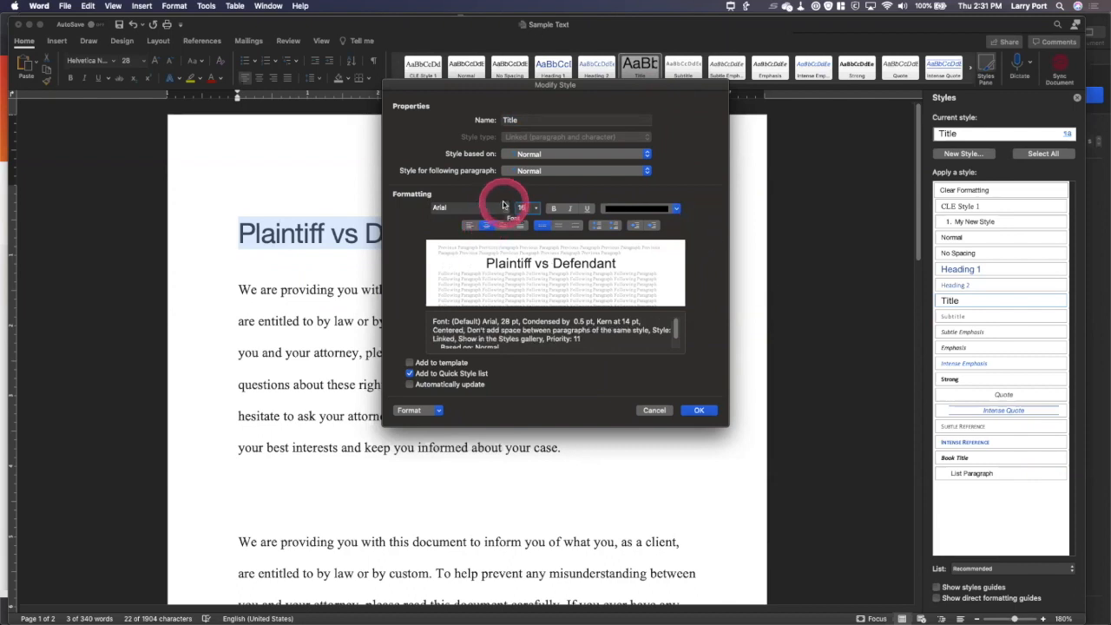
left_click(521, 207)
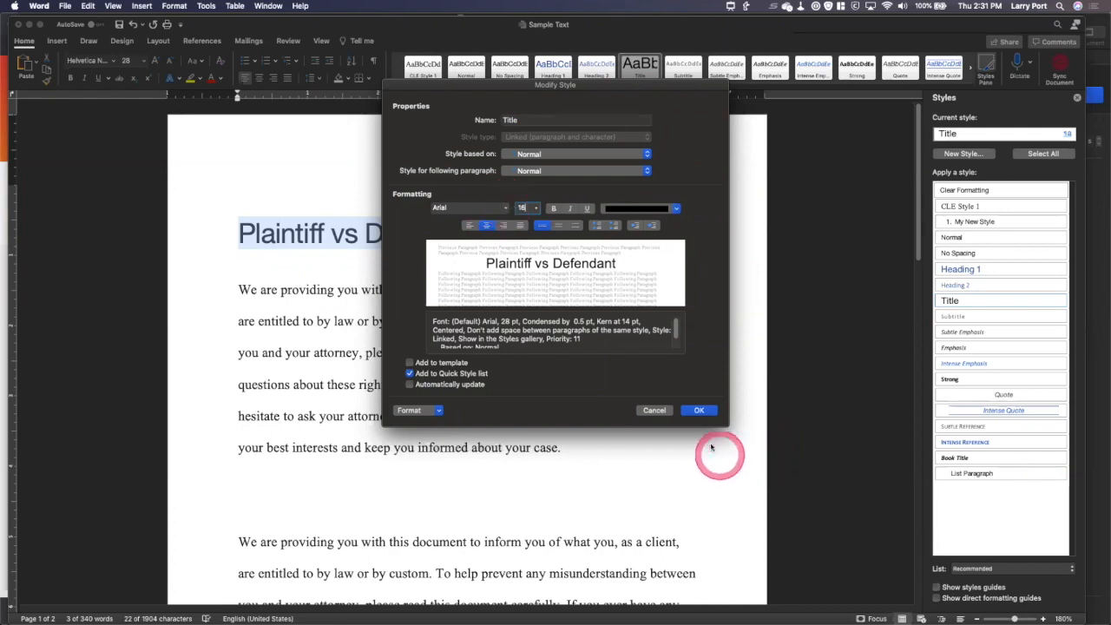
Review the additional format options available for the Title style without choosing one, and save the style changes
left_click(415, 411)
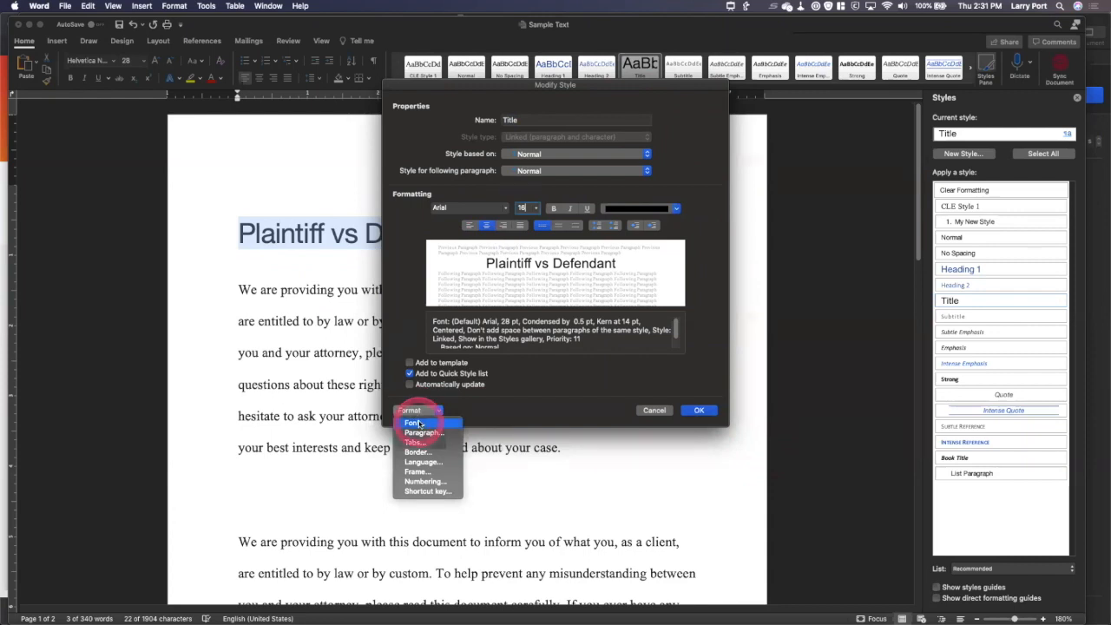
left_click(422, 491)
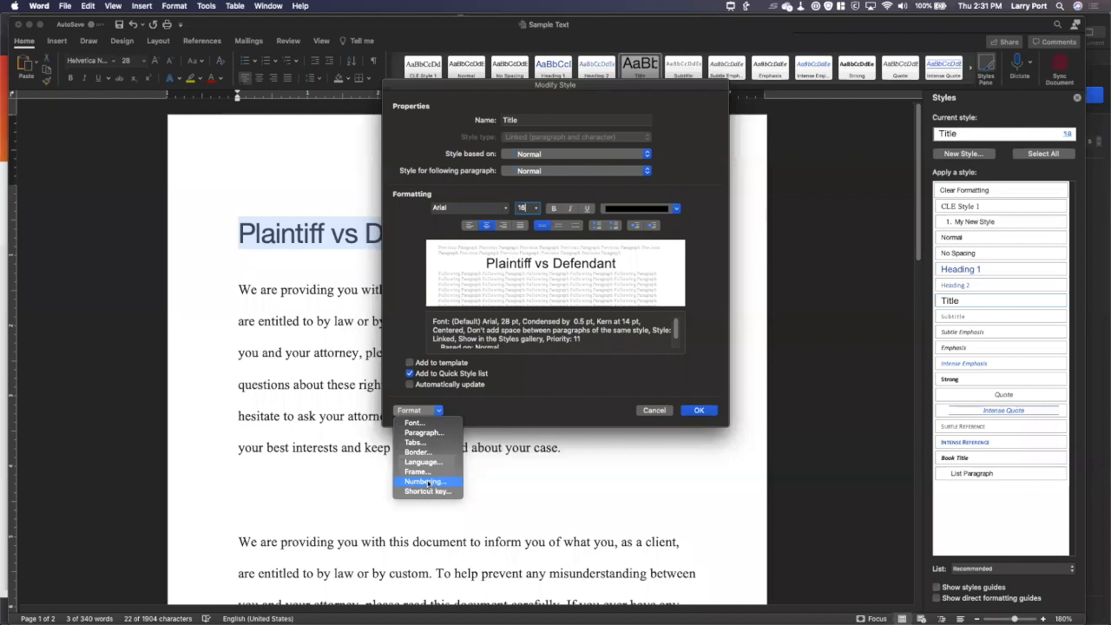
left_click(424, 481)
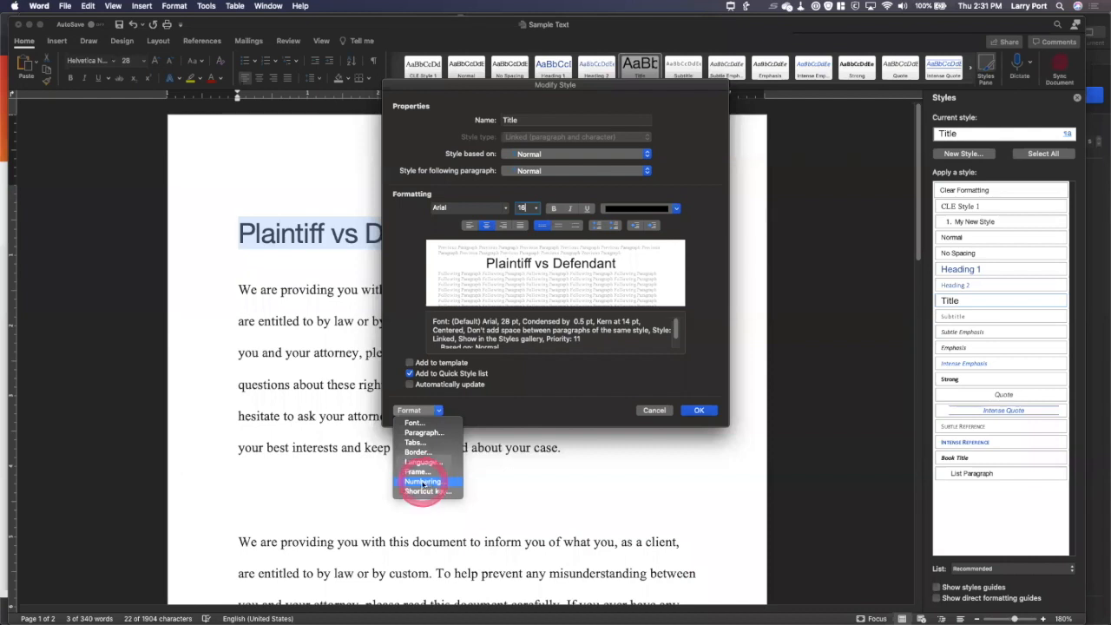
left_click(566, 392)
left_click(704, 410)
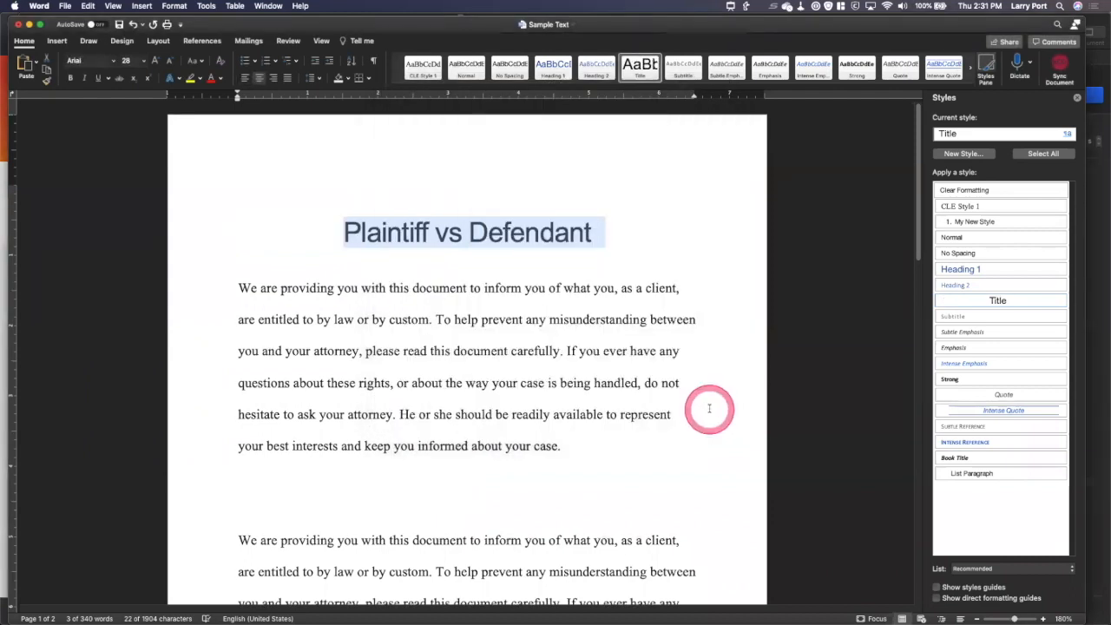
Add the line "This is another titlew" directly below the first body paragraph, keeping it in CLE Style 1
left_click(424, 473)
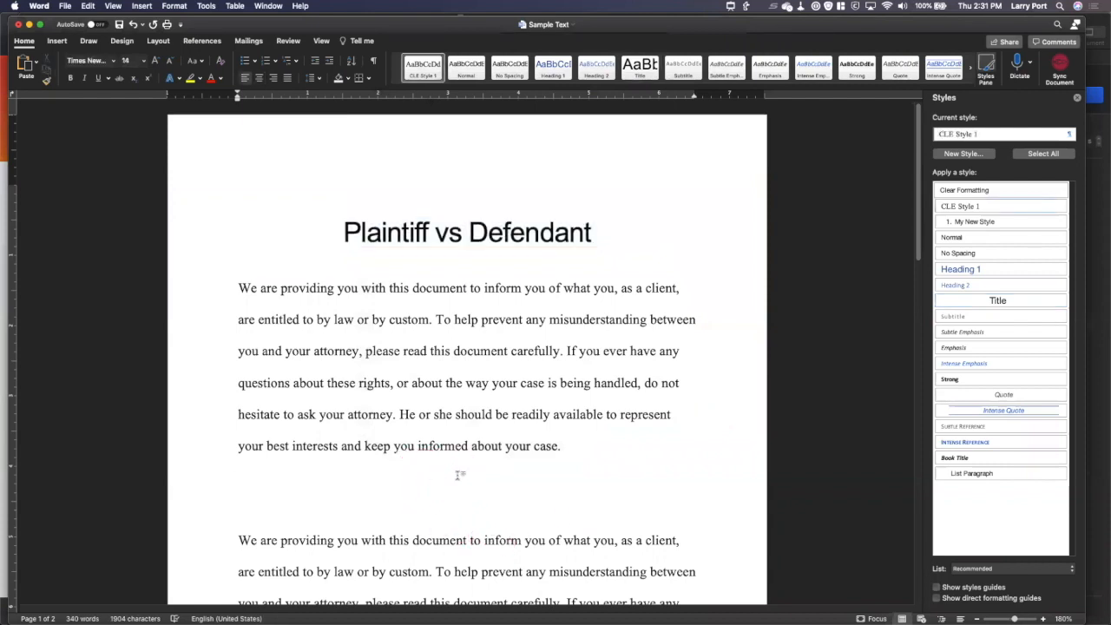
type("This i")
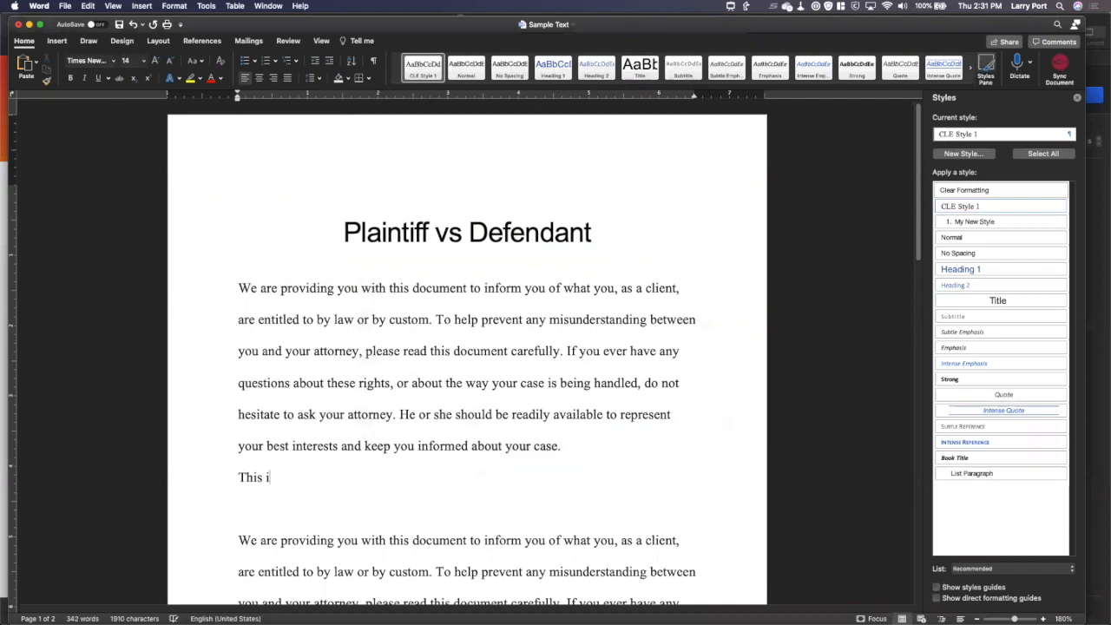
type("s another titlew")
left_click(420, 69)
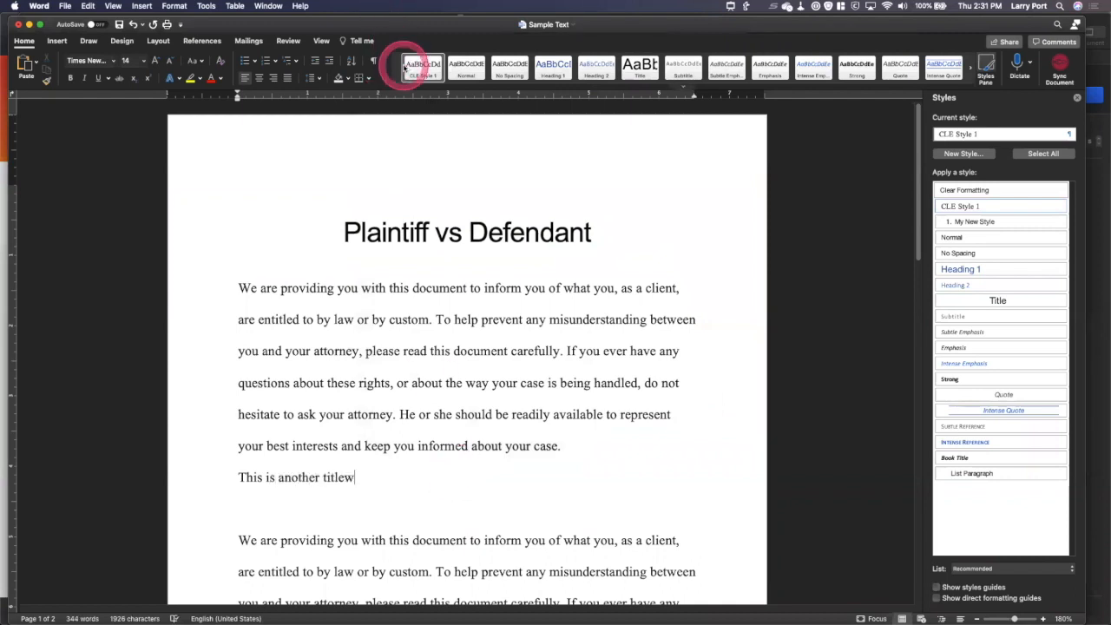
Apply the Title style to the new line and correct its text to "This is another title"
left_click(205, 482)
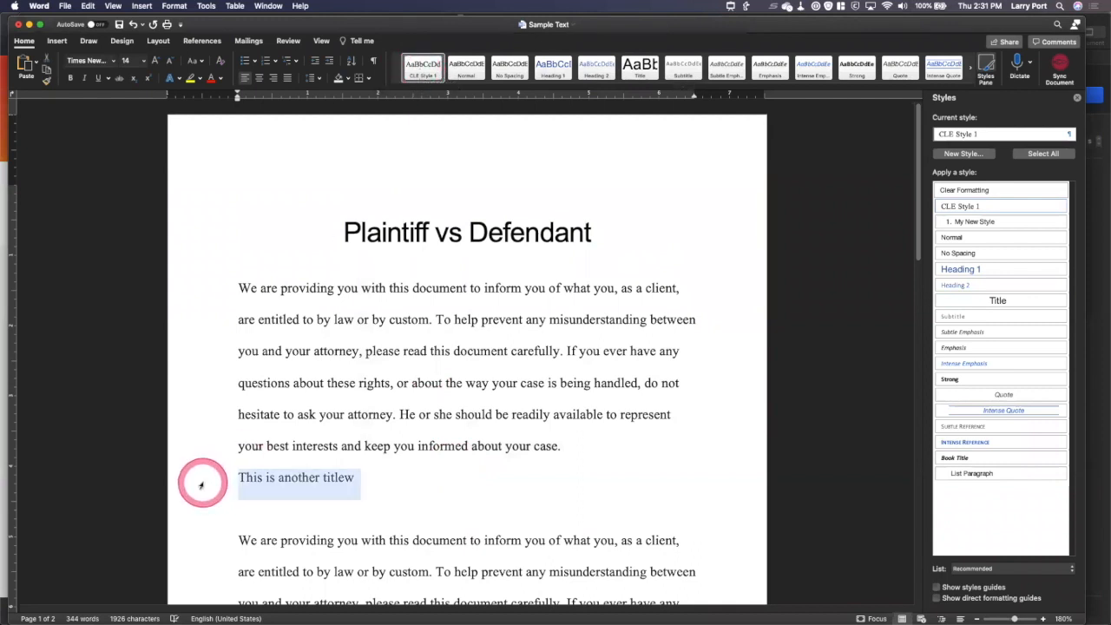
left_click(642, 70)
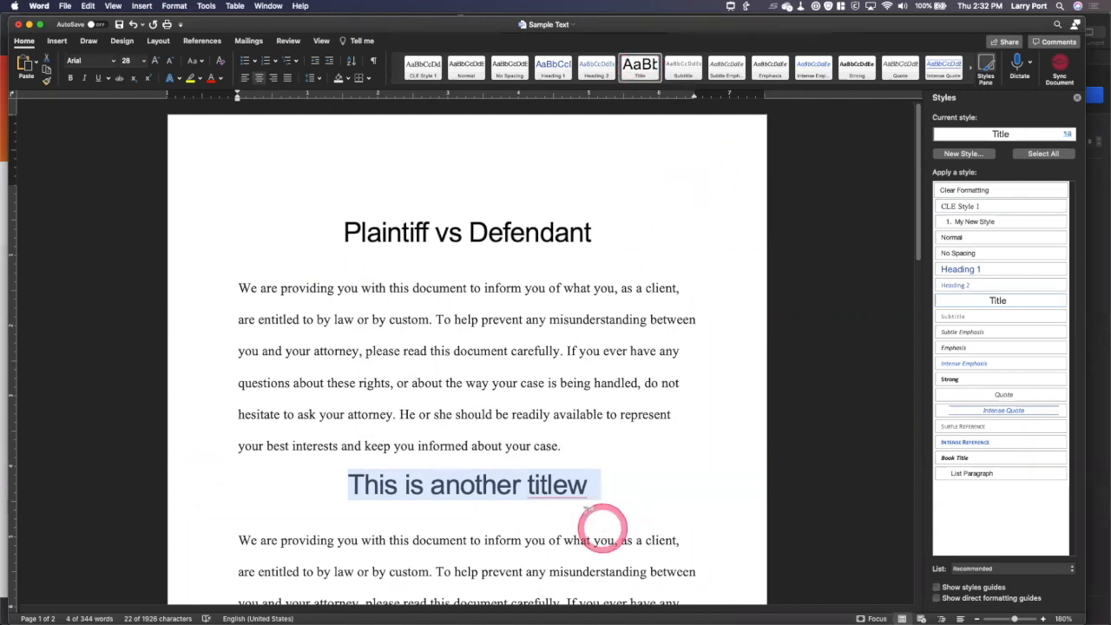
left_click(608, 474)
key("BackSpace")
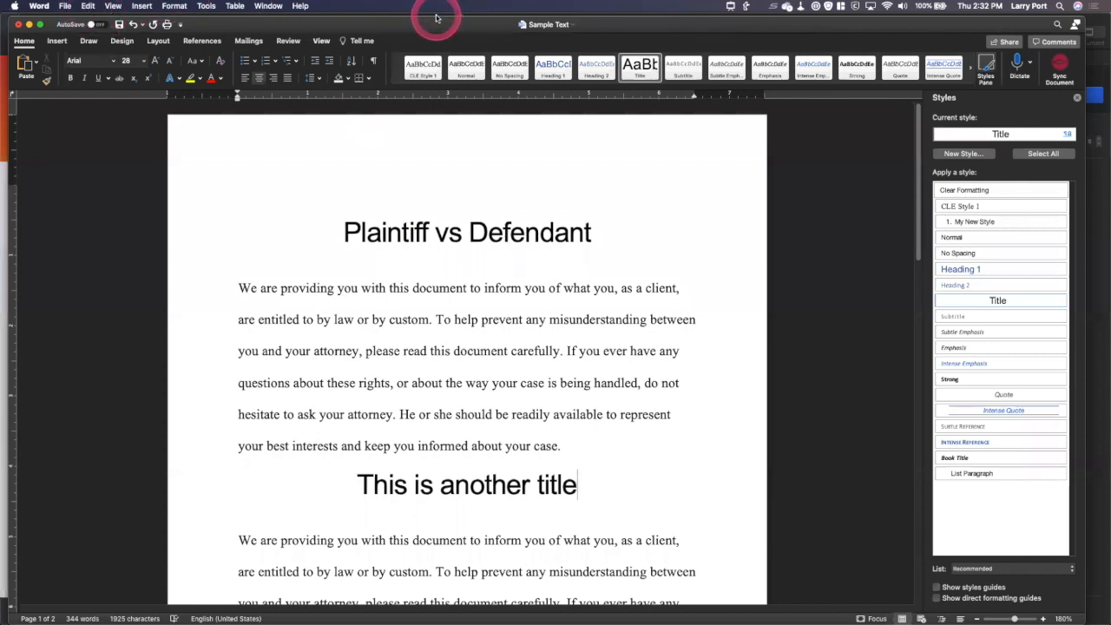
Turn Presentify's cursor highlighting off and back on
left_click(732, 7)
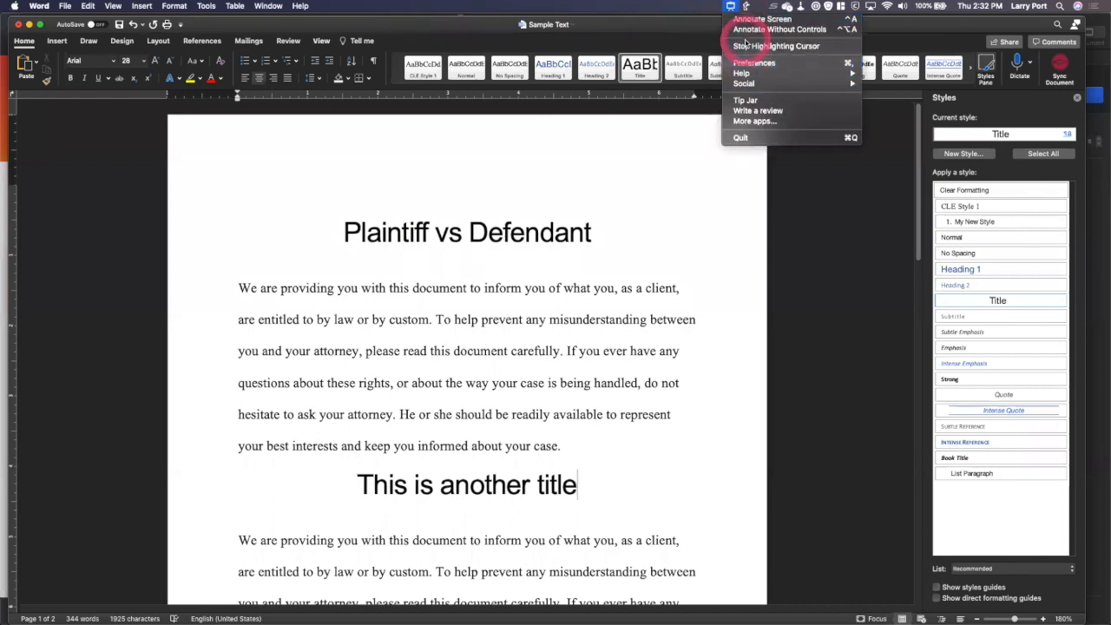
left_click(775, 46)
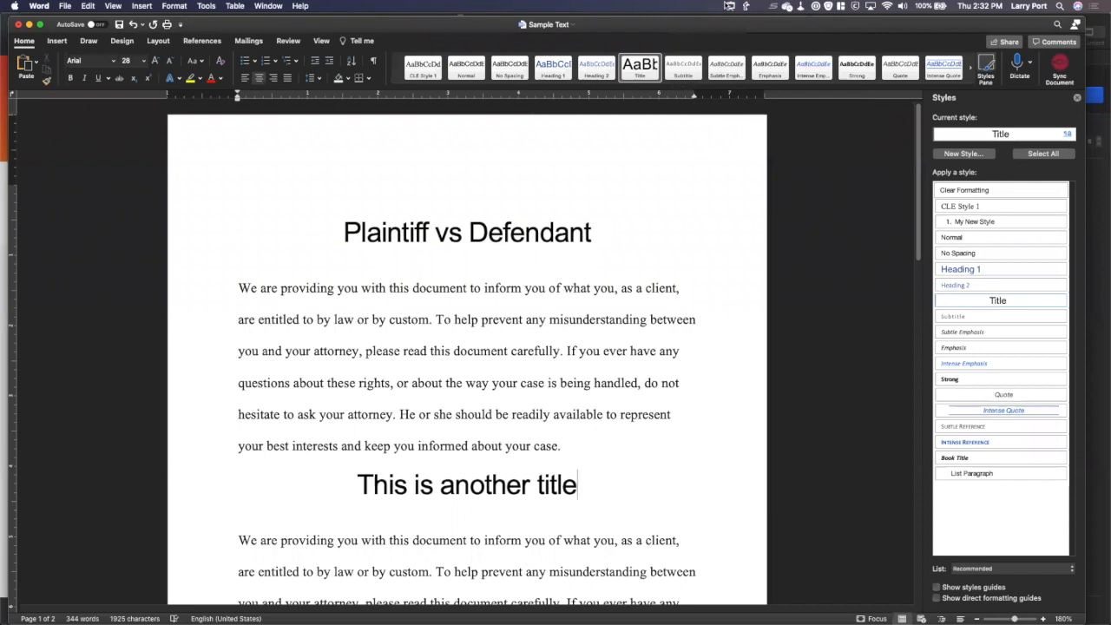
left_click(730, 6)
left_click(756, 47)
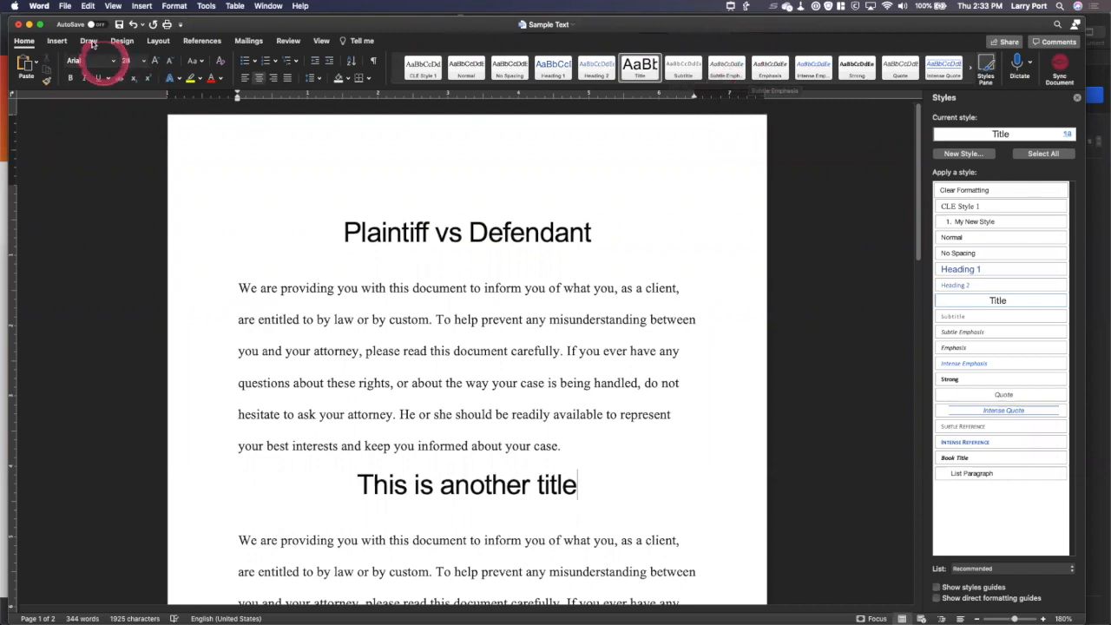
Save the document as a Microsoft Word template (.dotx) named "CLE Sample Template" in the Templates folder
left_click(64, 6)
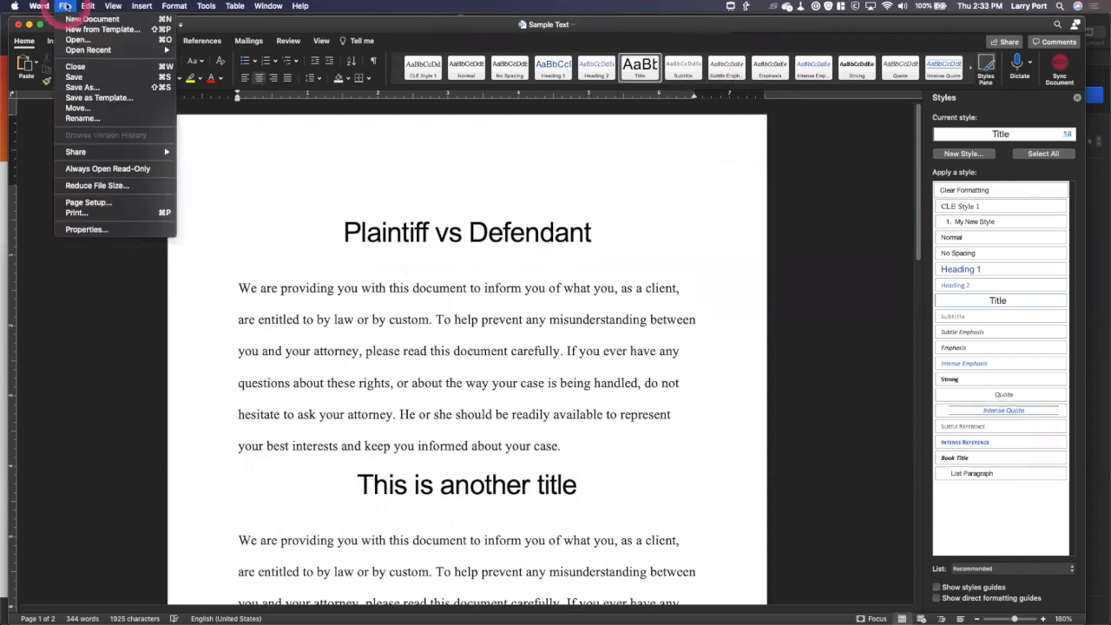
left_click(118, 97)
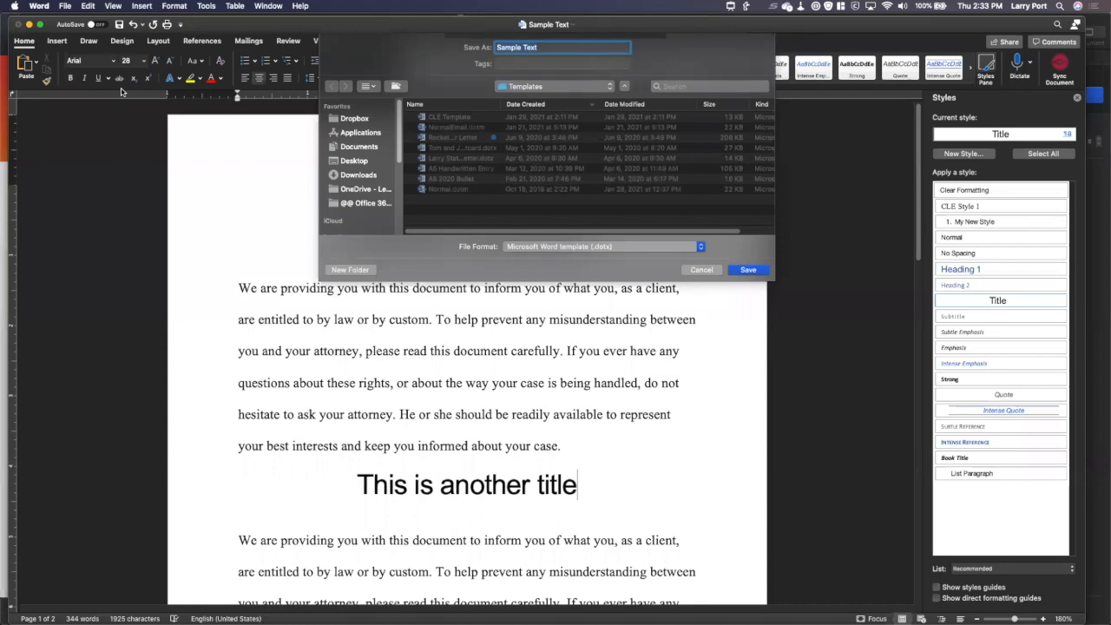
type("CLE")
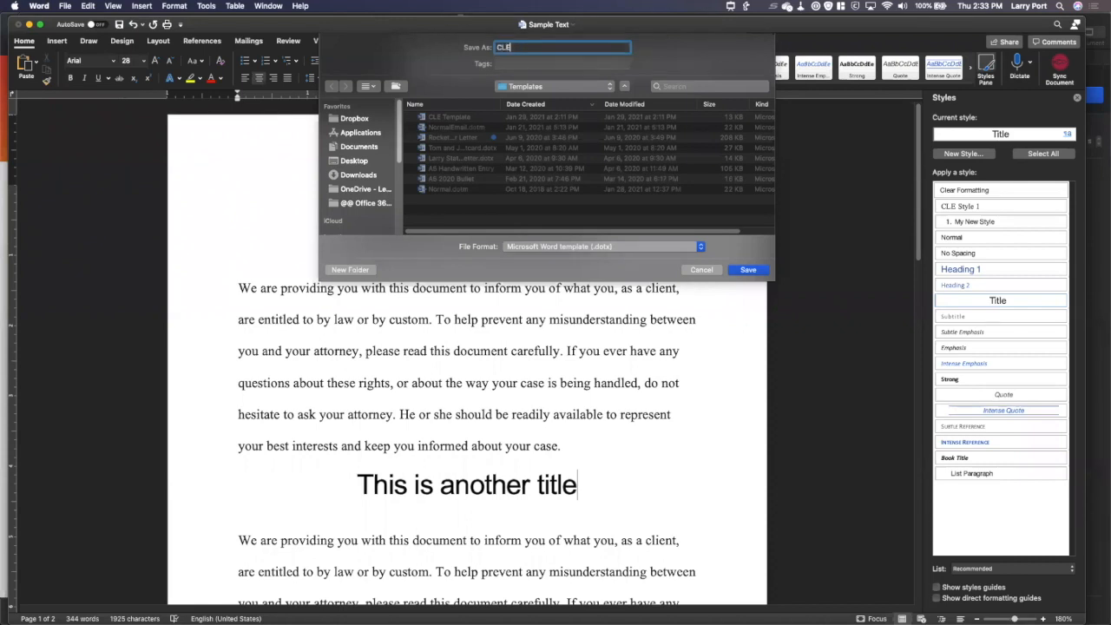
type(" Sample Template")
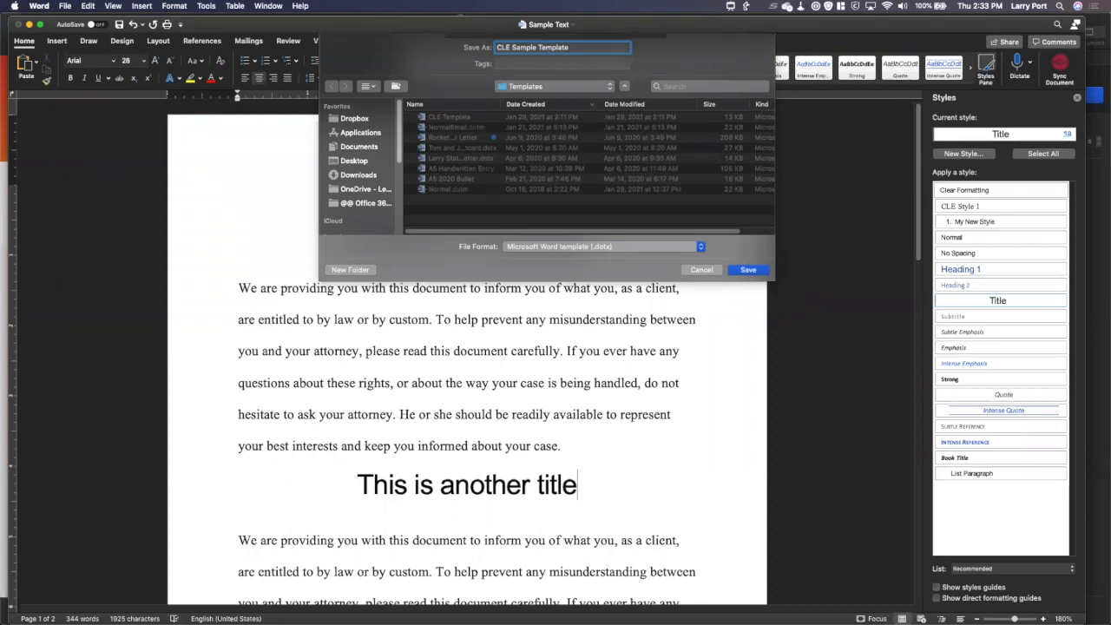
left_click(761, 272)
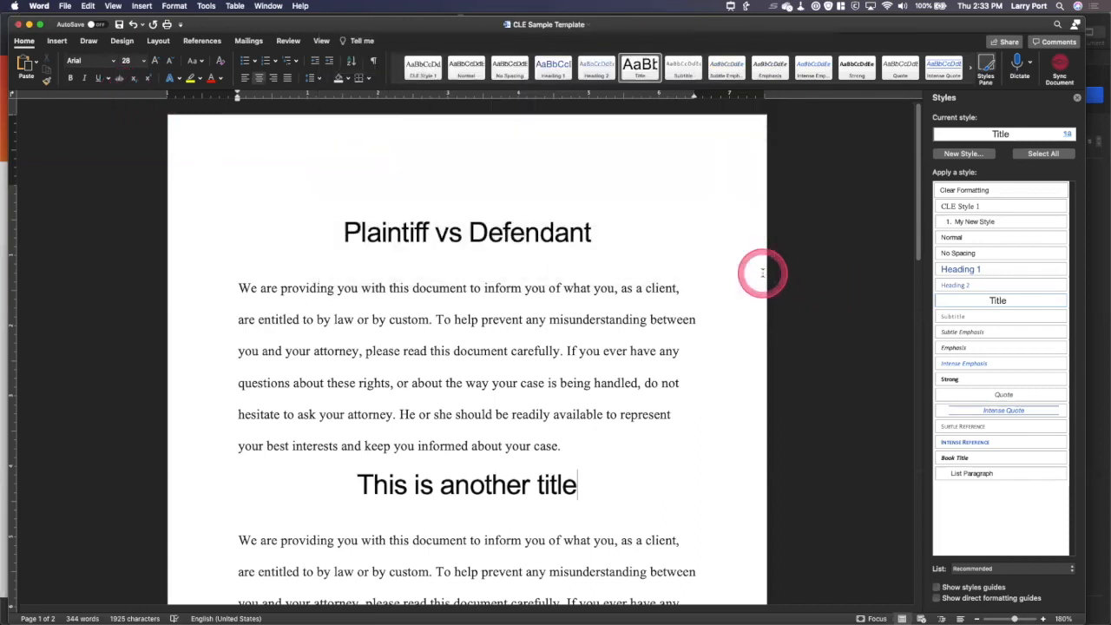
Close the CLE Sample Template document, and briefly open and close a new blank document
left_click(18, 24)
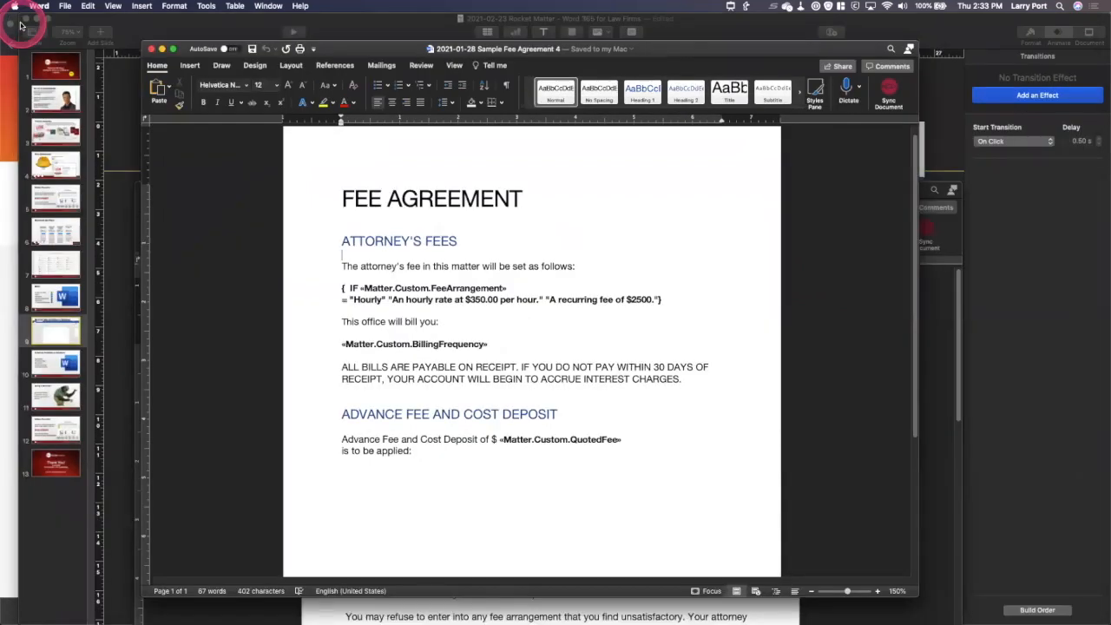
left_click(65, 6)
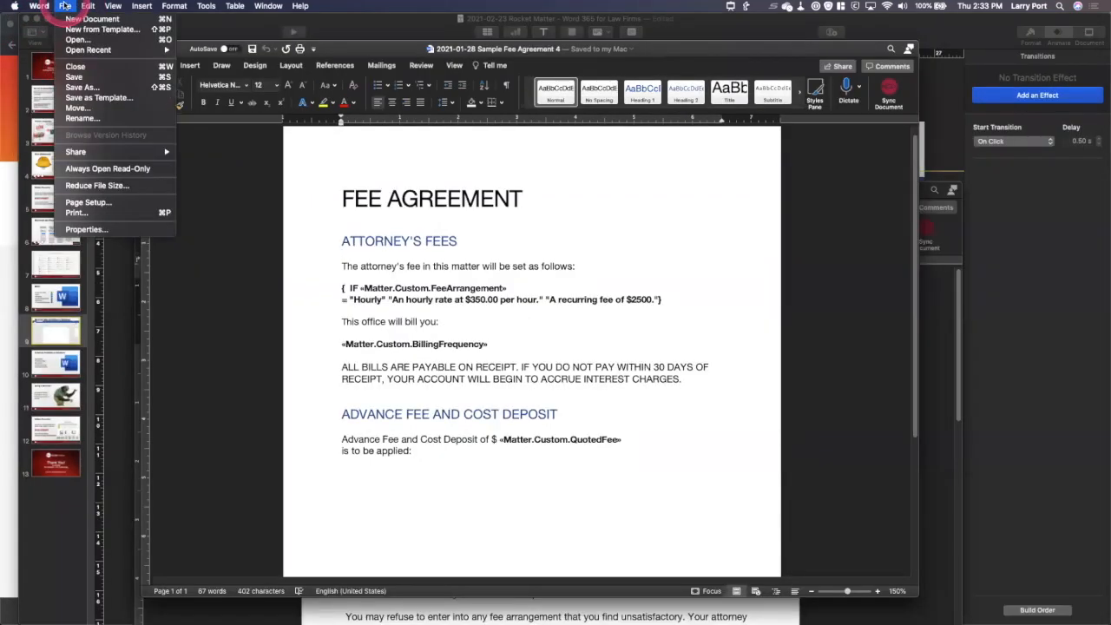
left_click(76, 19)
left_click(78, 19)
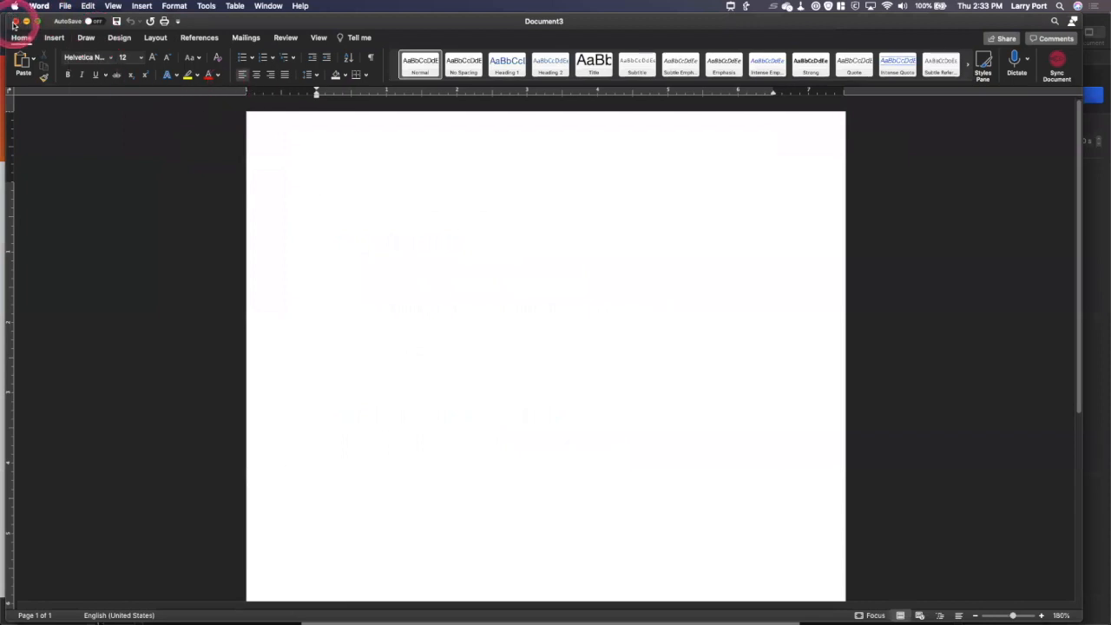
Create a new document from the personal template "CLE Sample Template"
left_click(68, 7)
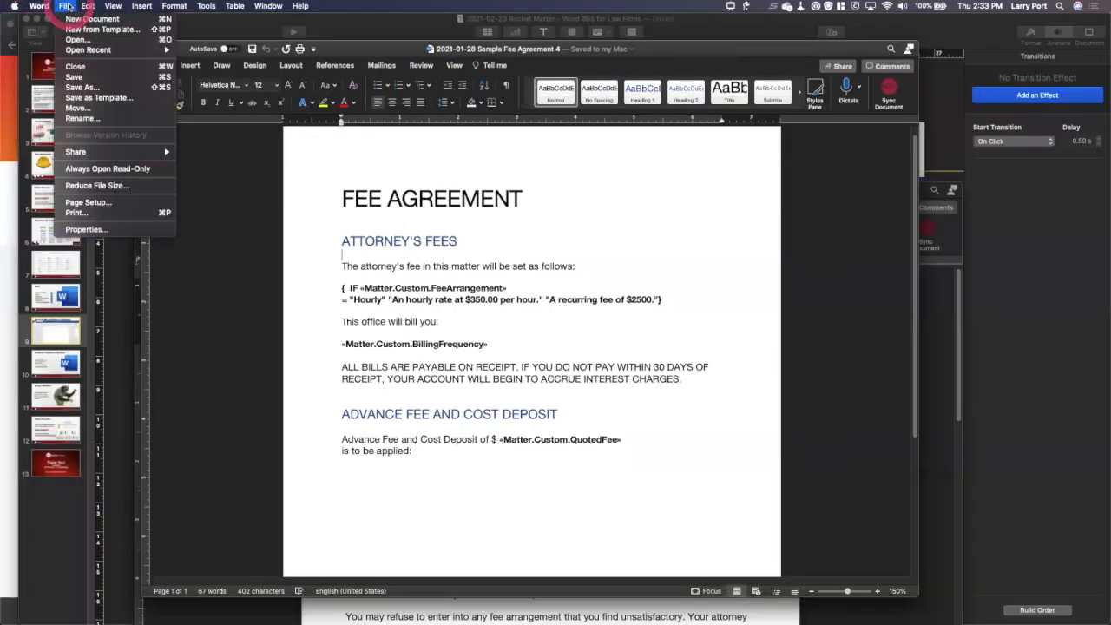
left_click(79, 33)
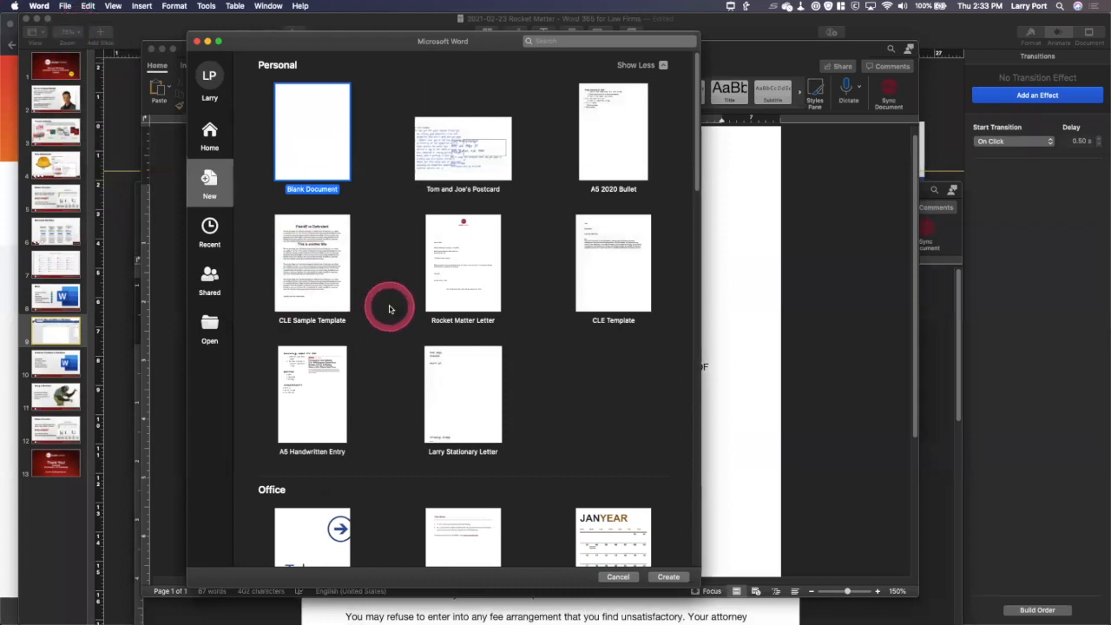
scroll(378, 317, "down", 1)
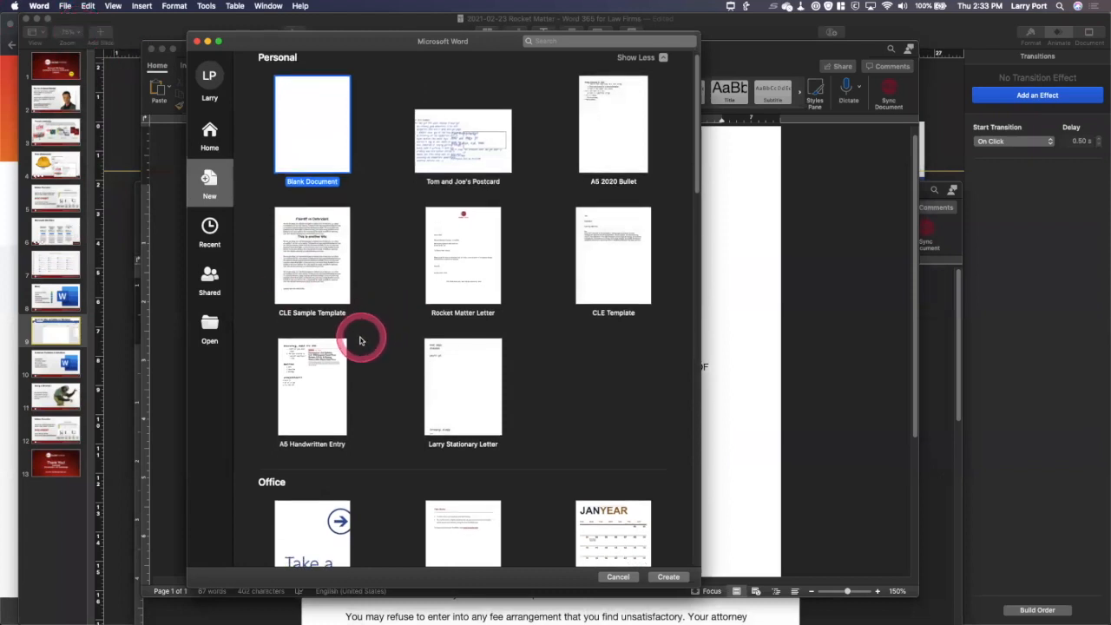
left_click(308, 270)
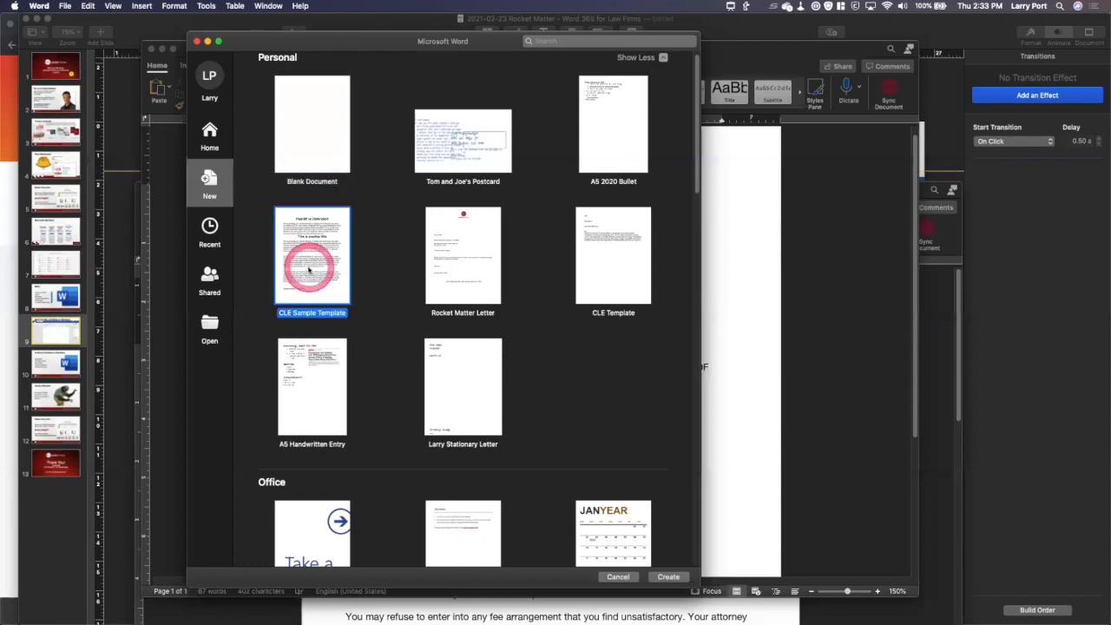
left_click(668, 576)
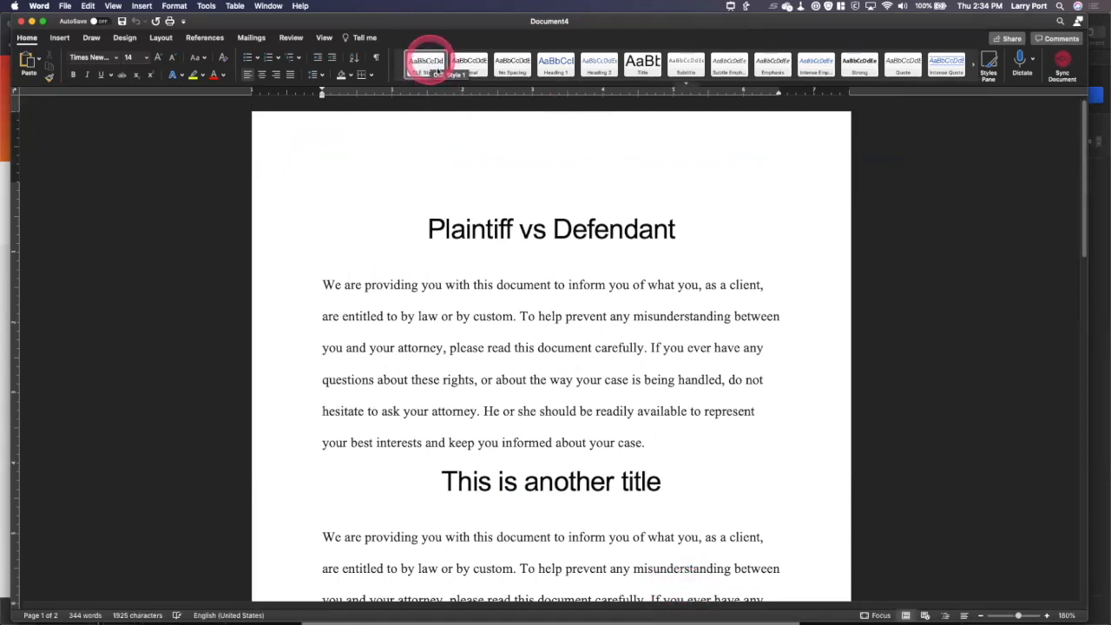
Check the style of the "Plaintiff vs Defendant" title and review the page down to the second title
left_click(511, 227)
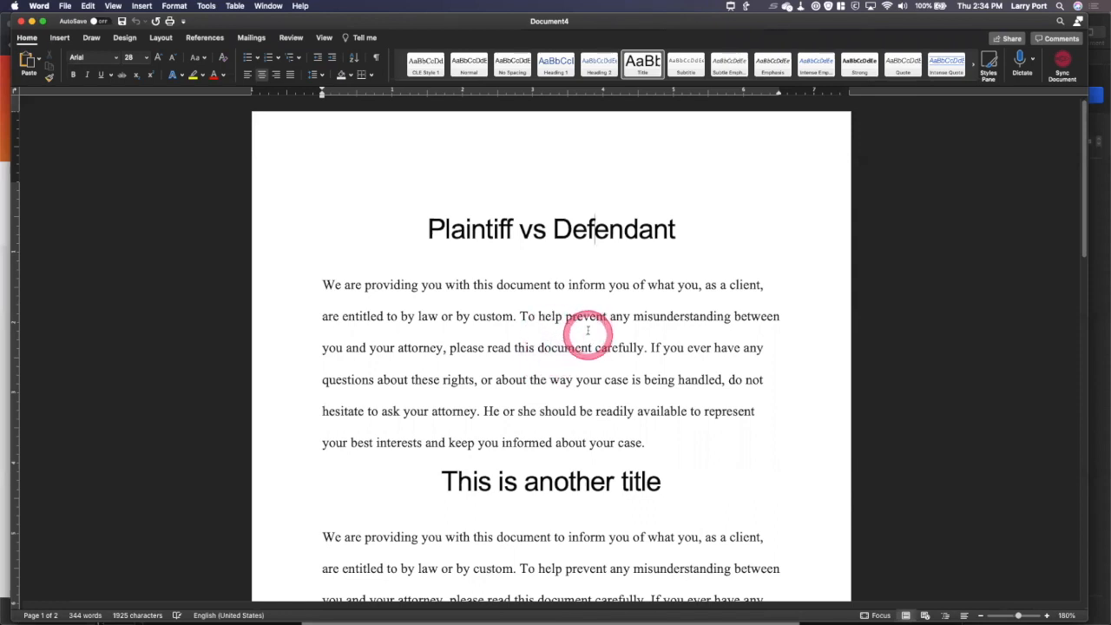
scroll(550, 407, "down", 2)
scroll(550, 408, "down", 1)
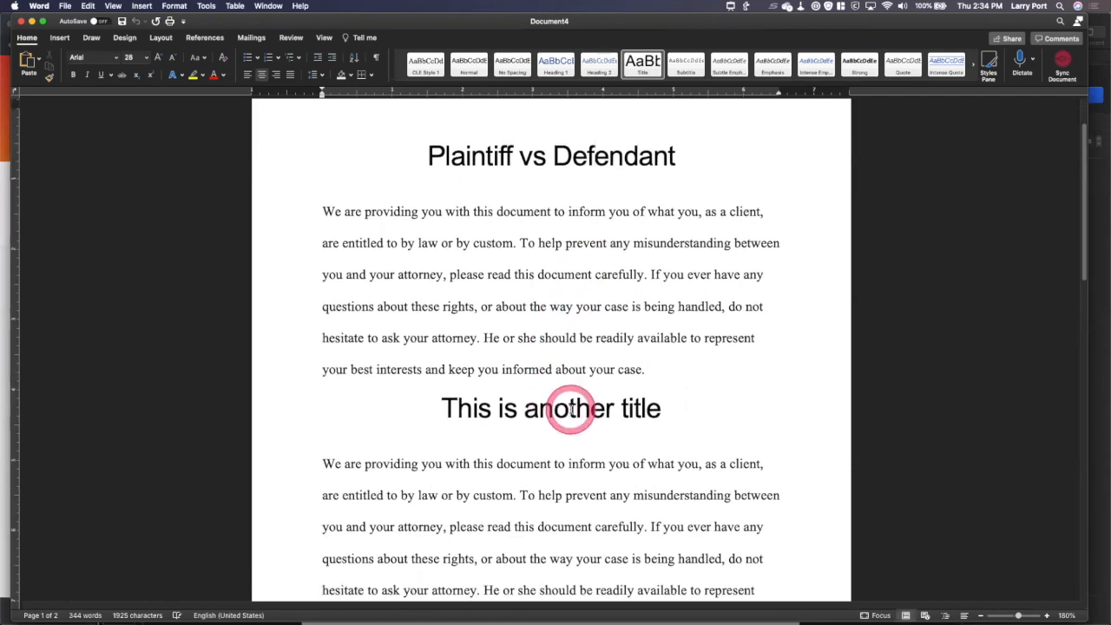
scroll(563, 409, "up", 4)
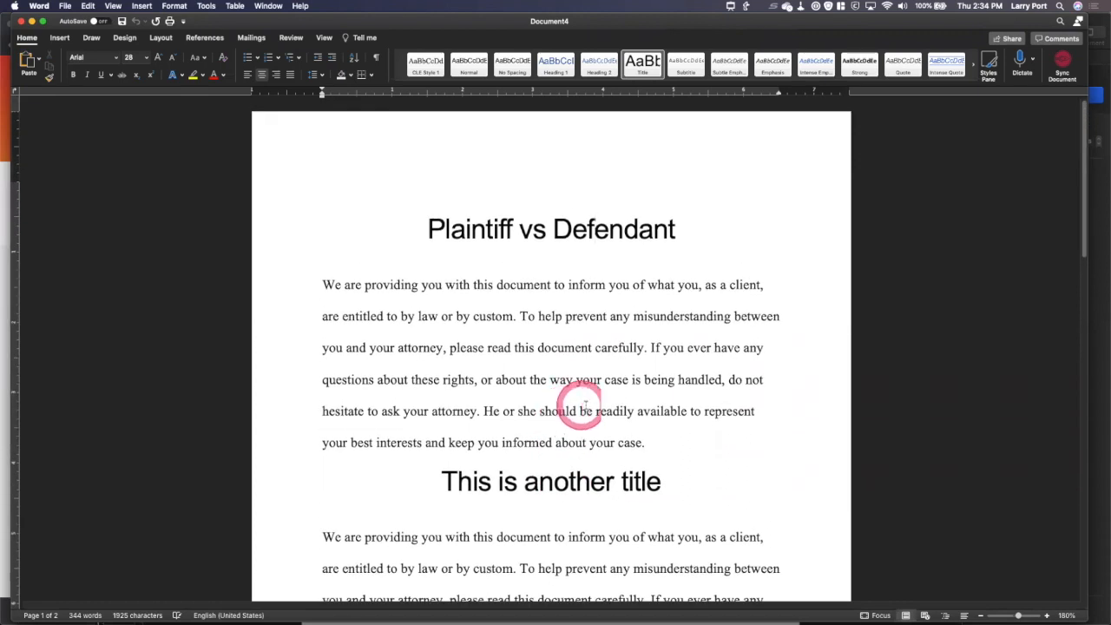
Select the first body paragraph and view the Normal style's update and modify options without applying any
left_click_drag(642, 444, 321, 292)
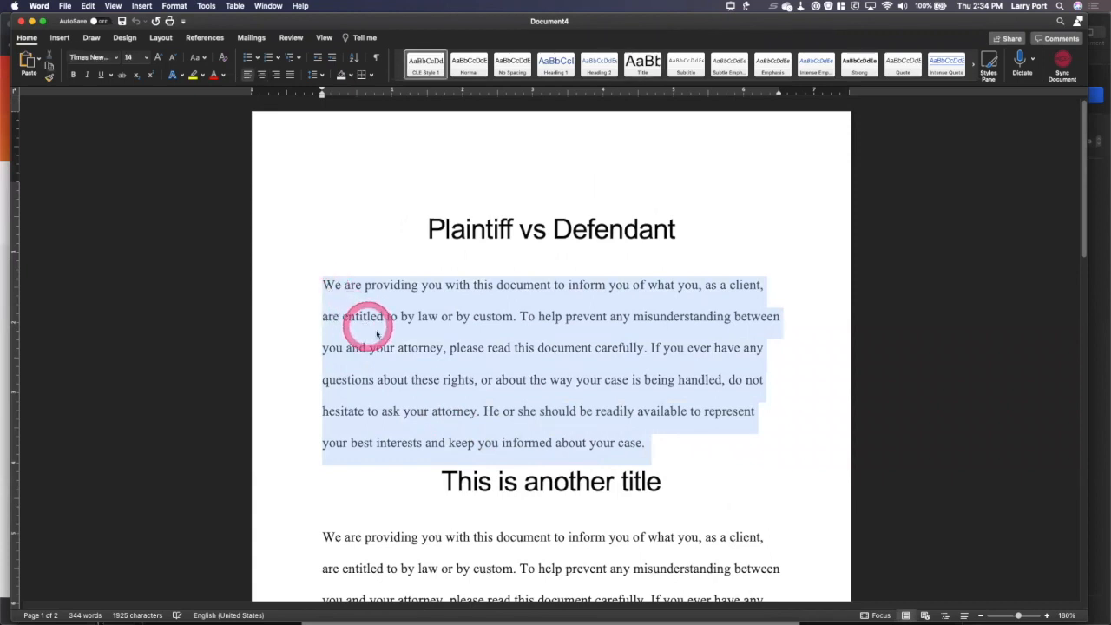
right_click(473, 60)
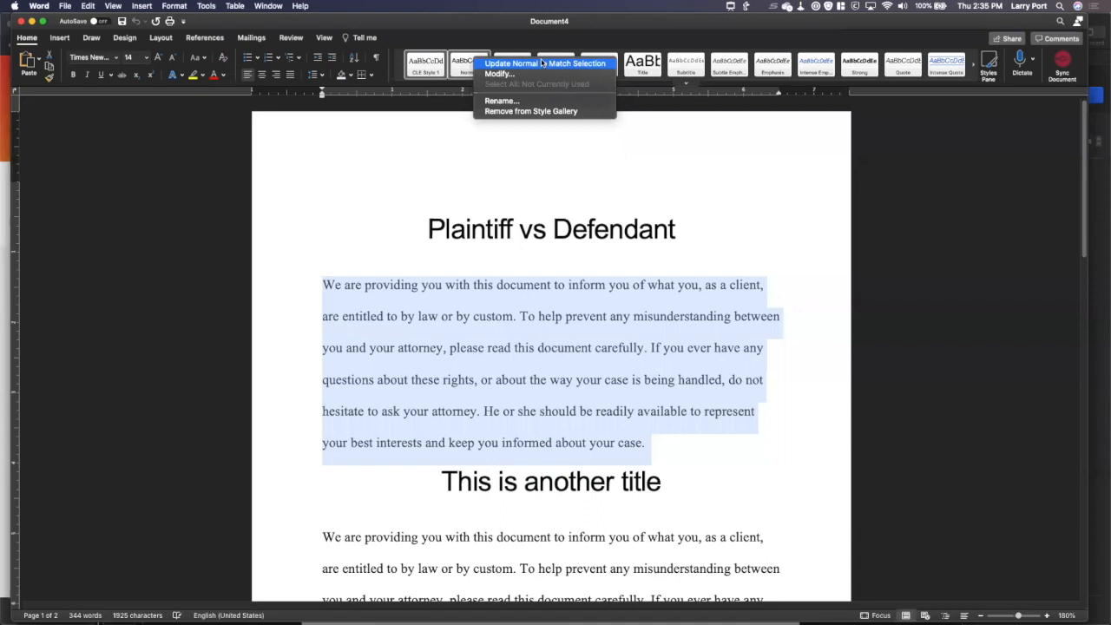
left_click(788, 185)
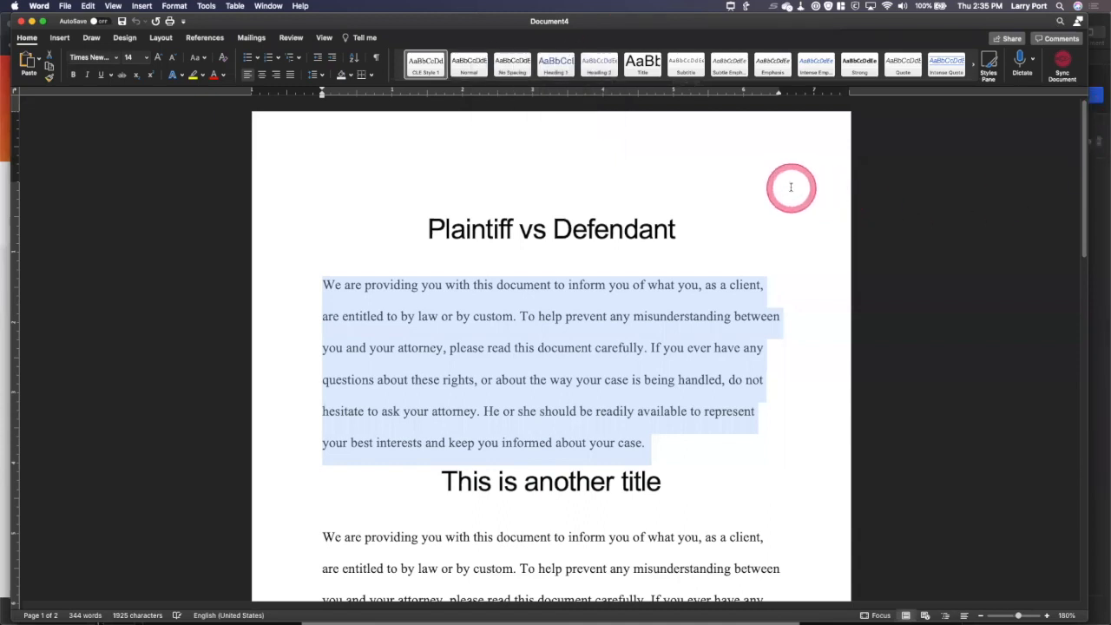
Look through the personal templates and create a new document from "A5 Handwritten Entry"
left_click(64, 6)
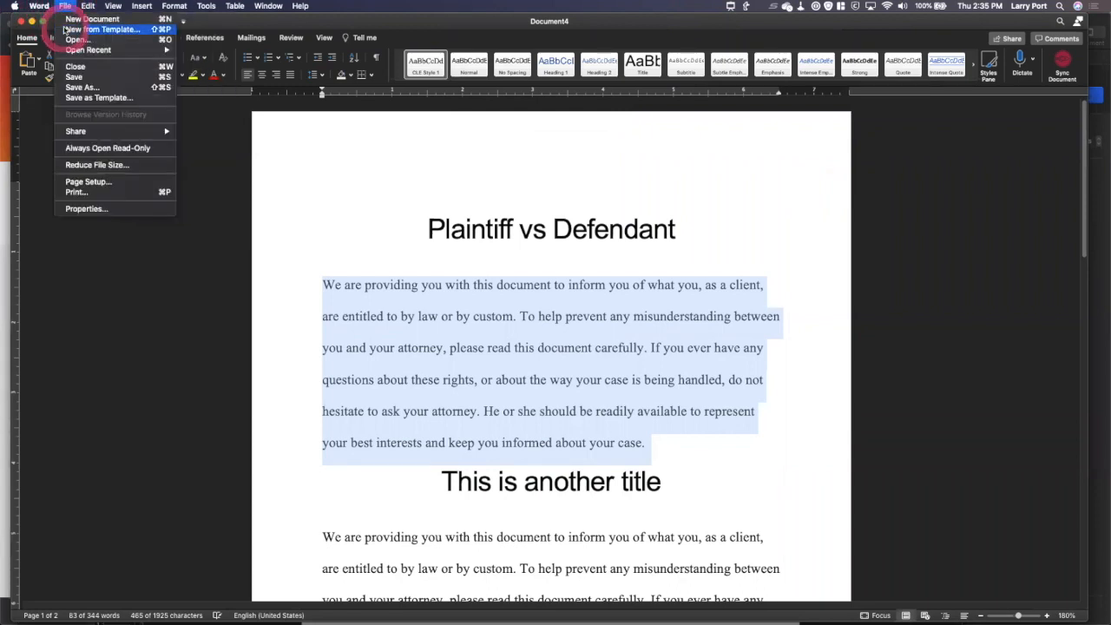
left_click(66, 30)
left_click(461, 149)
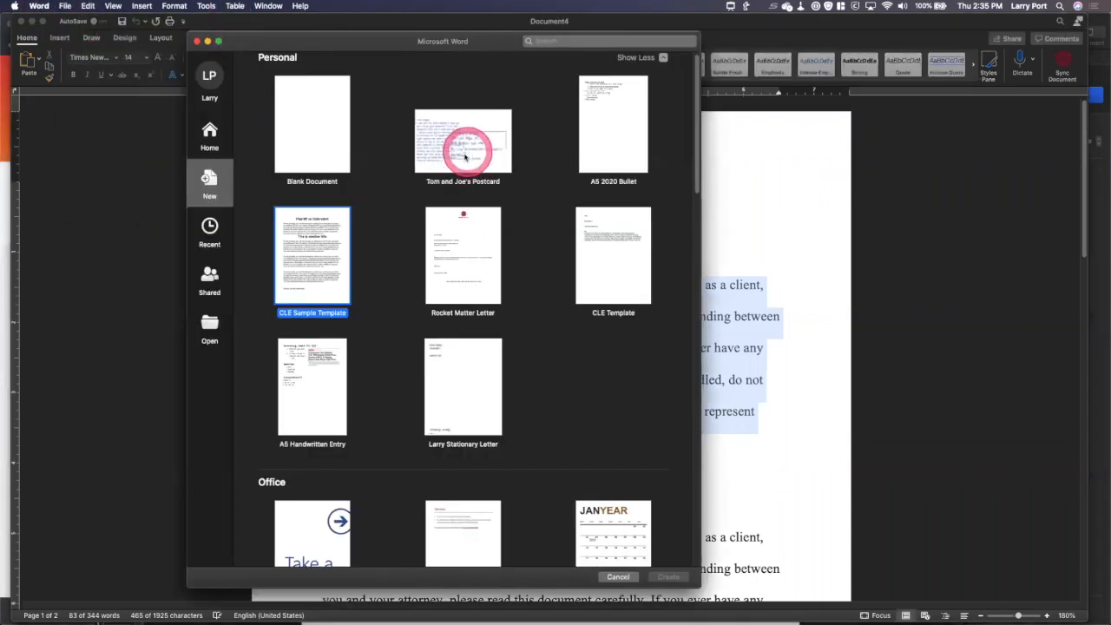
left_click(665, 581)
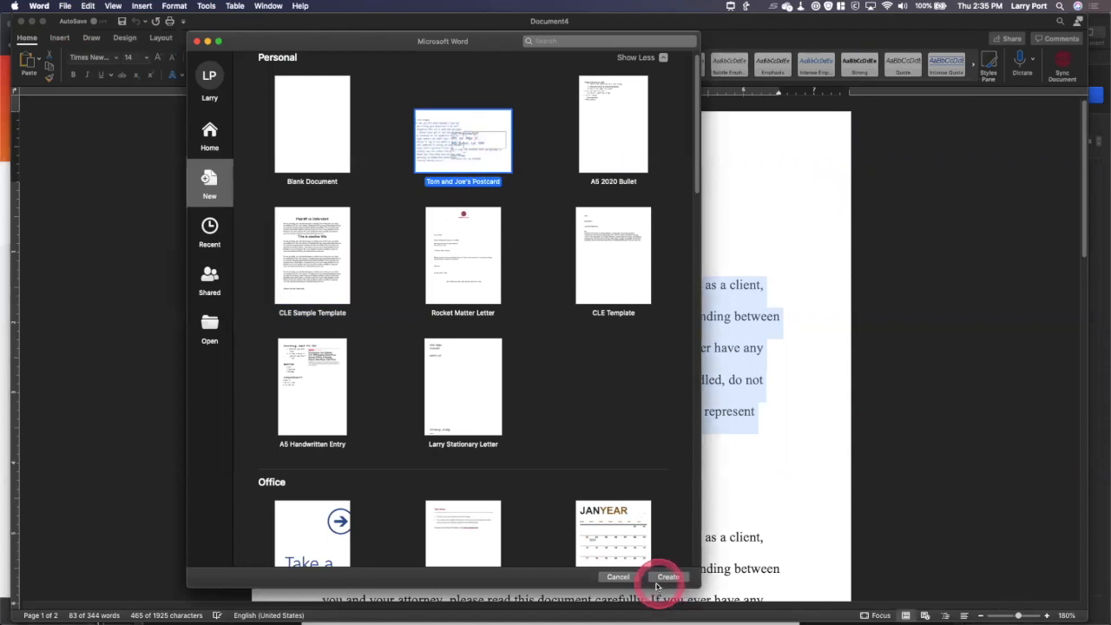
left_click(611, 137)
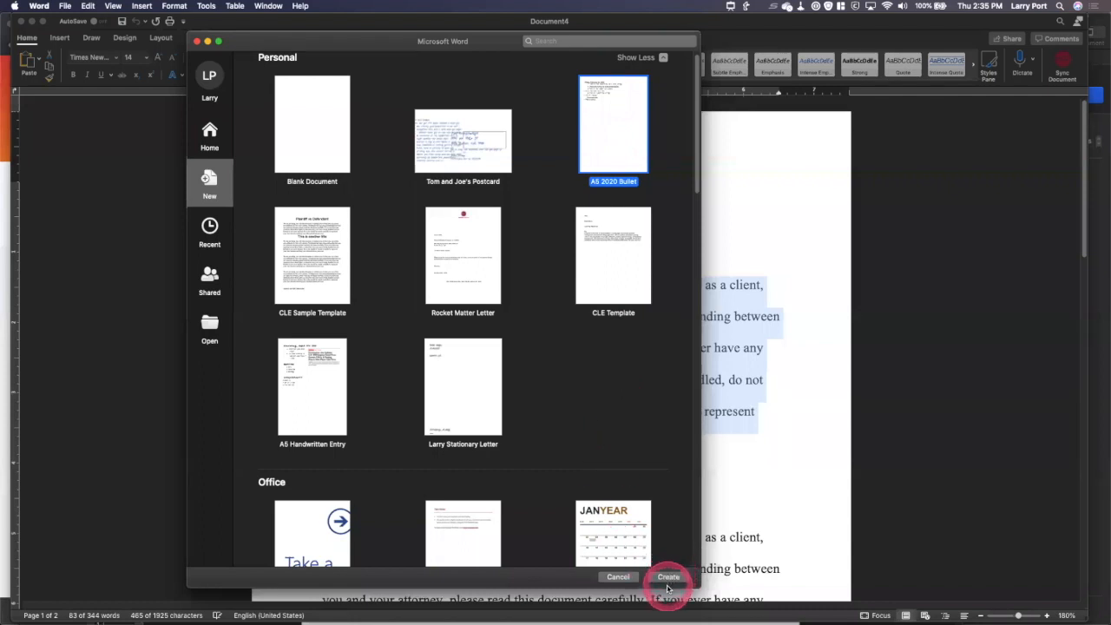
left_click(286, 394)
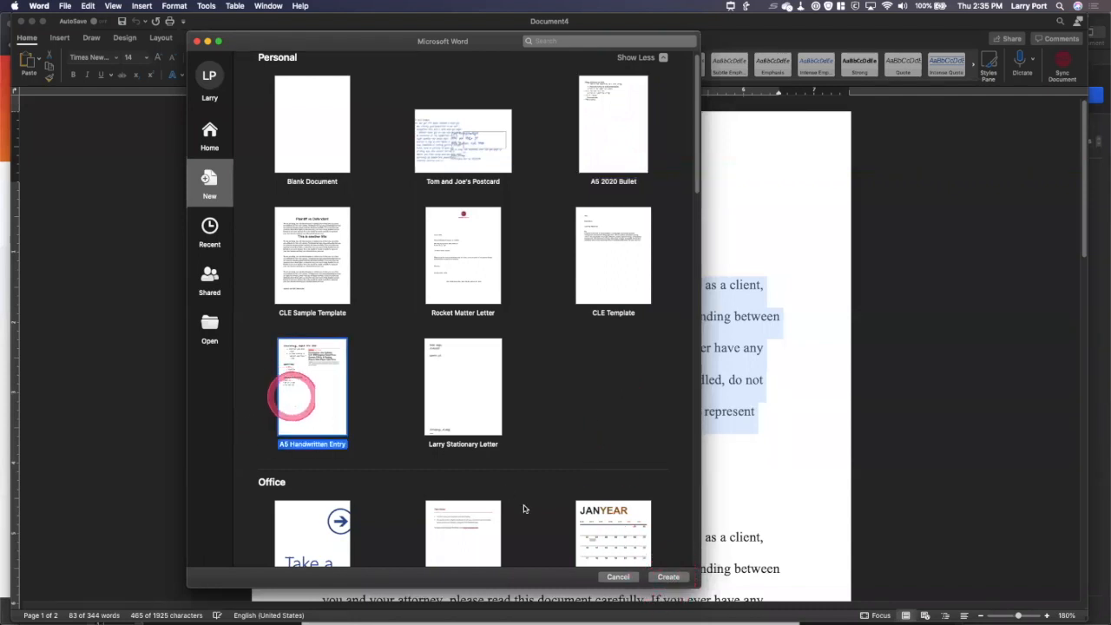
left_click(666, 576)
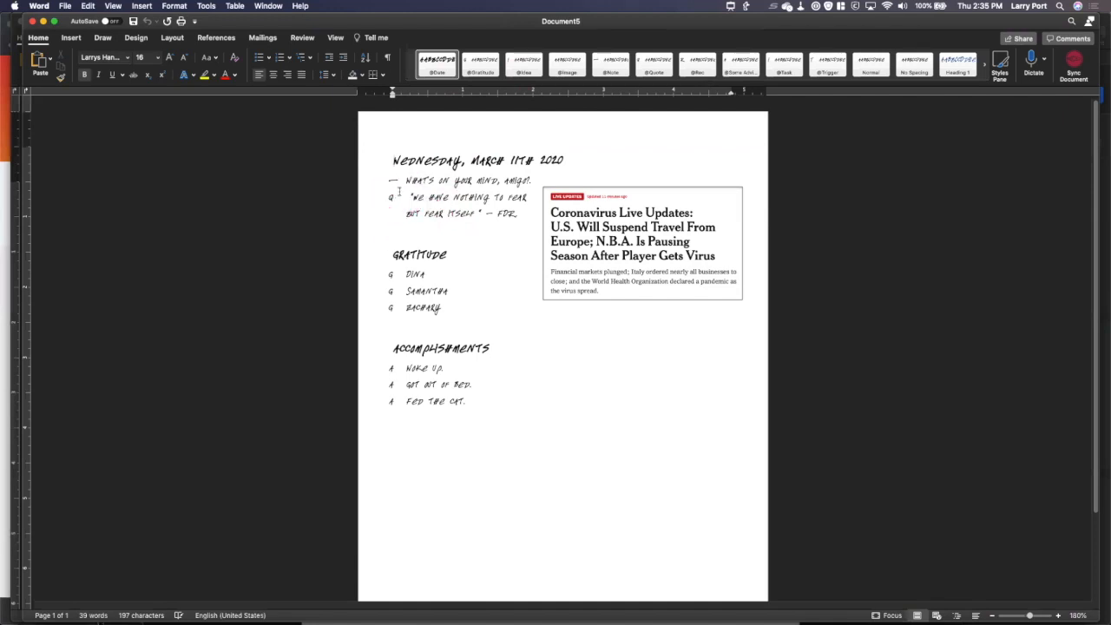
Check the styles of the first Gratitude and Accomplishments entries, and close the handwritten-entry document
double_click(415, 274)
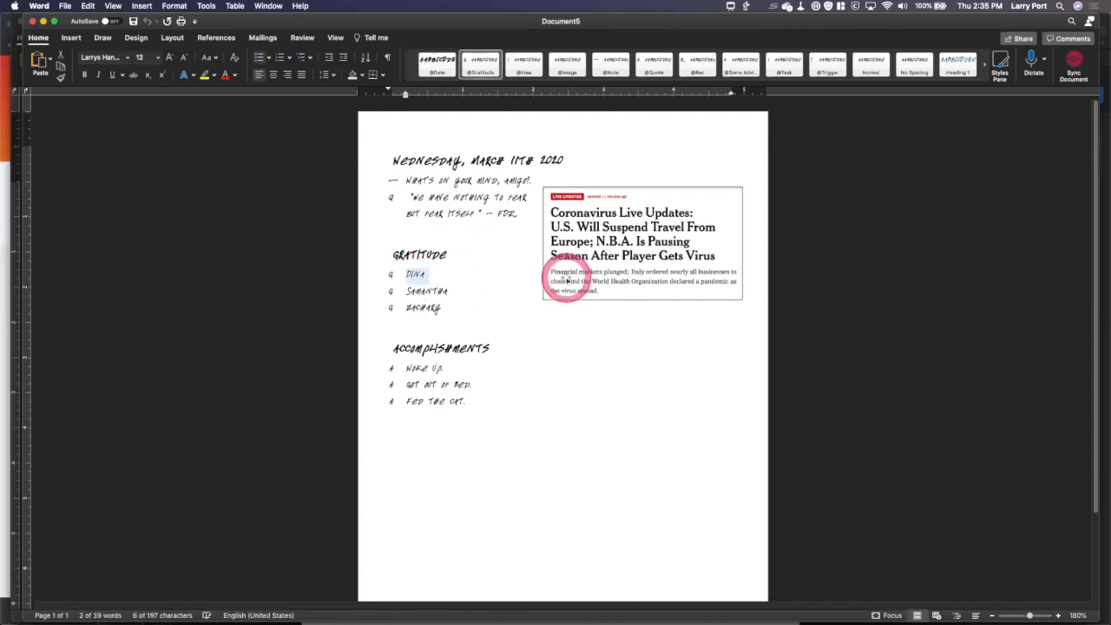
left_click(414, 371)
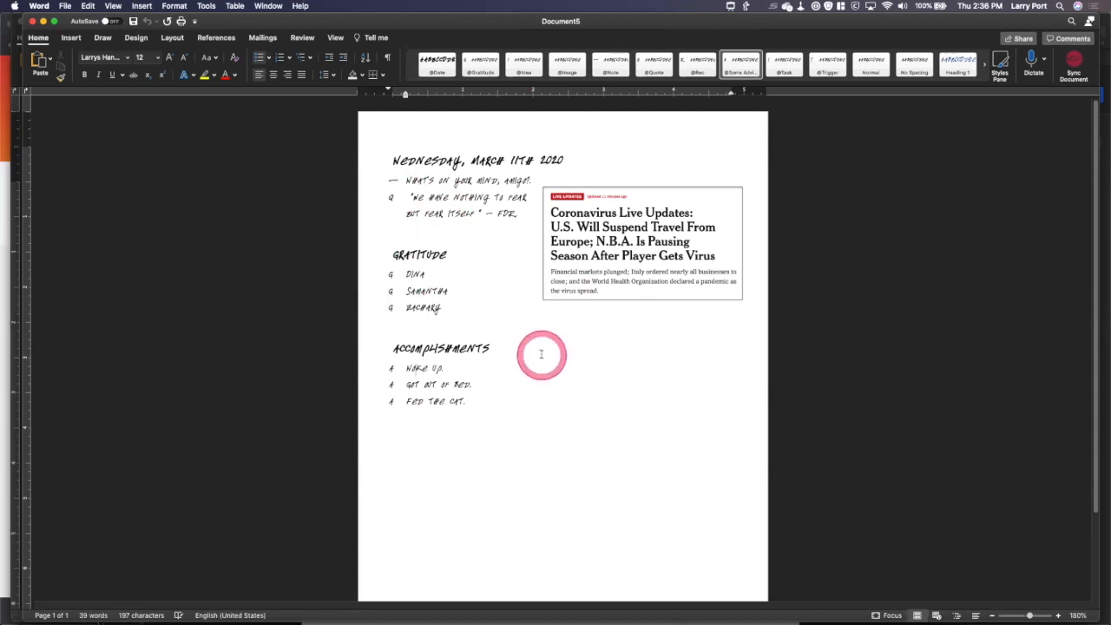
left_click(35, 21)
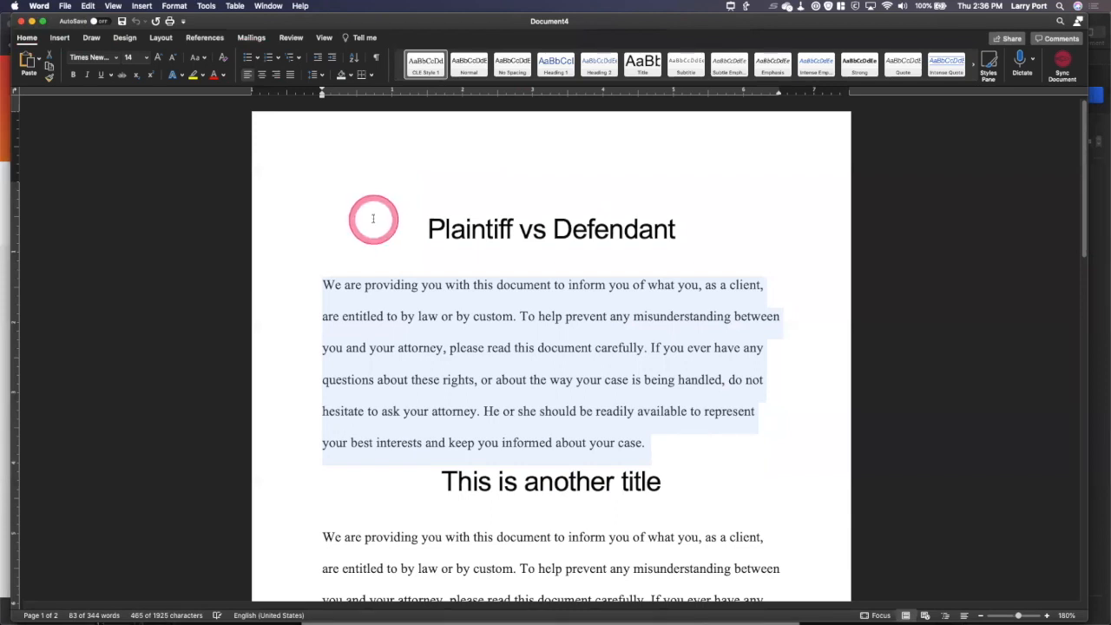
Switch to the Keynote presentation and show slide 8, the "Word" topic list
key("super+Tab")
key("super+Tab")
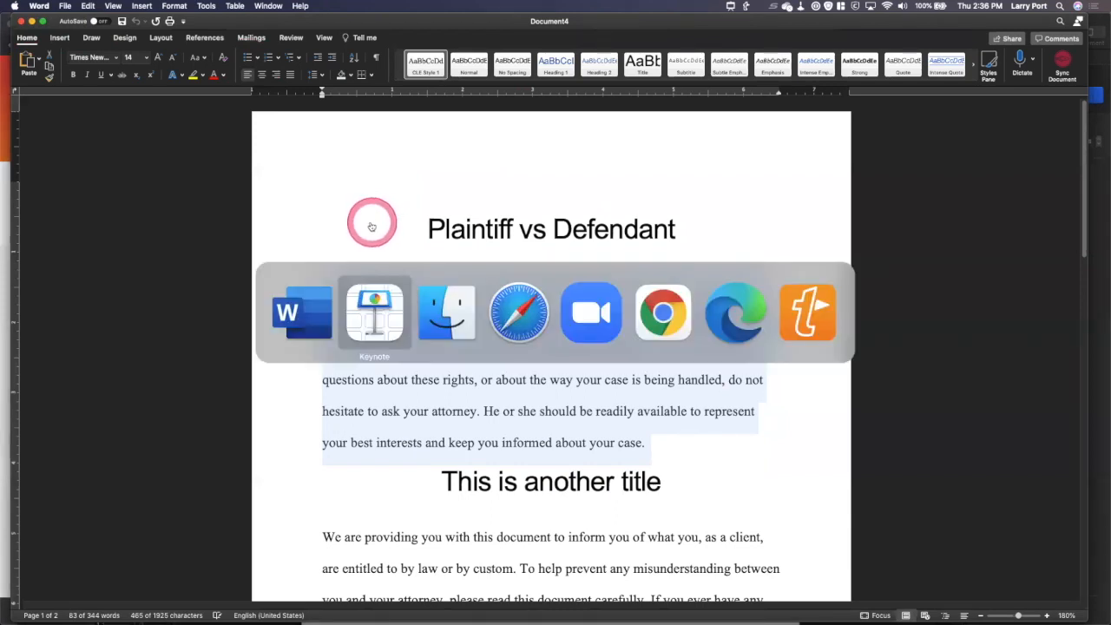
key("super+Tab")
key("super+Tab")
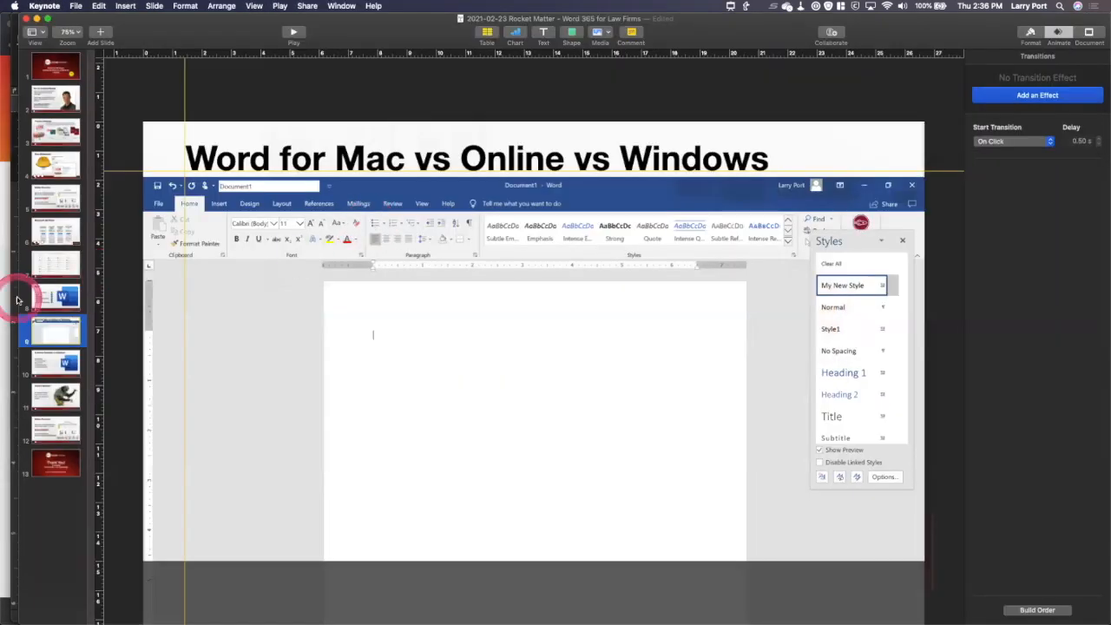
left_click(50, 295)
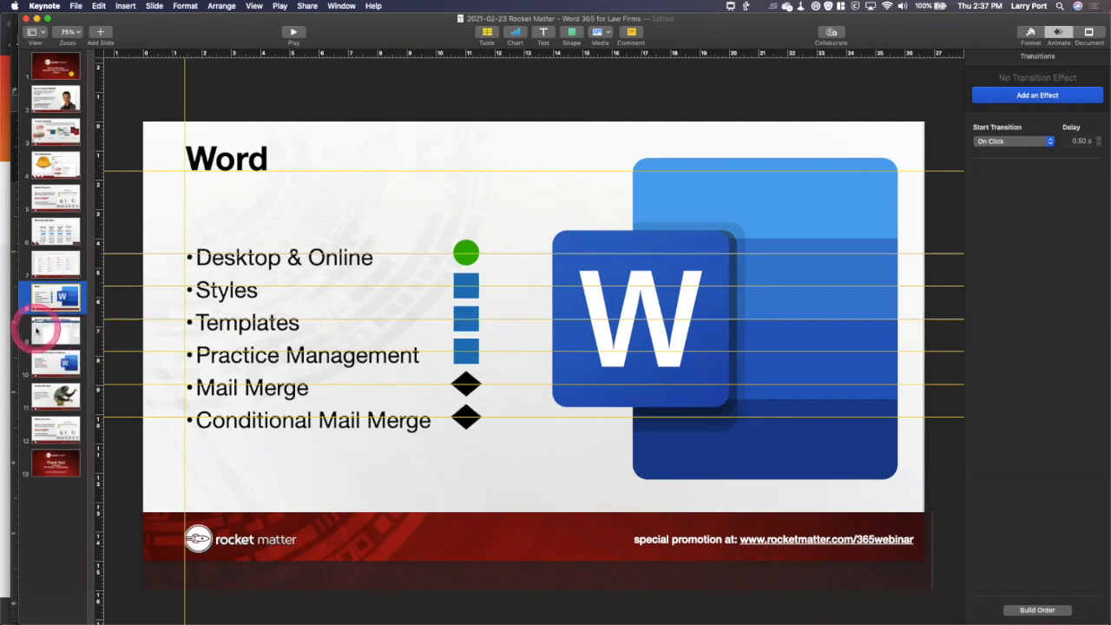
Switch back to Word and turn off Presentify's cursor highlighting
key("super+Tab")
key("super+Tab")
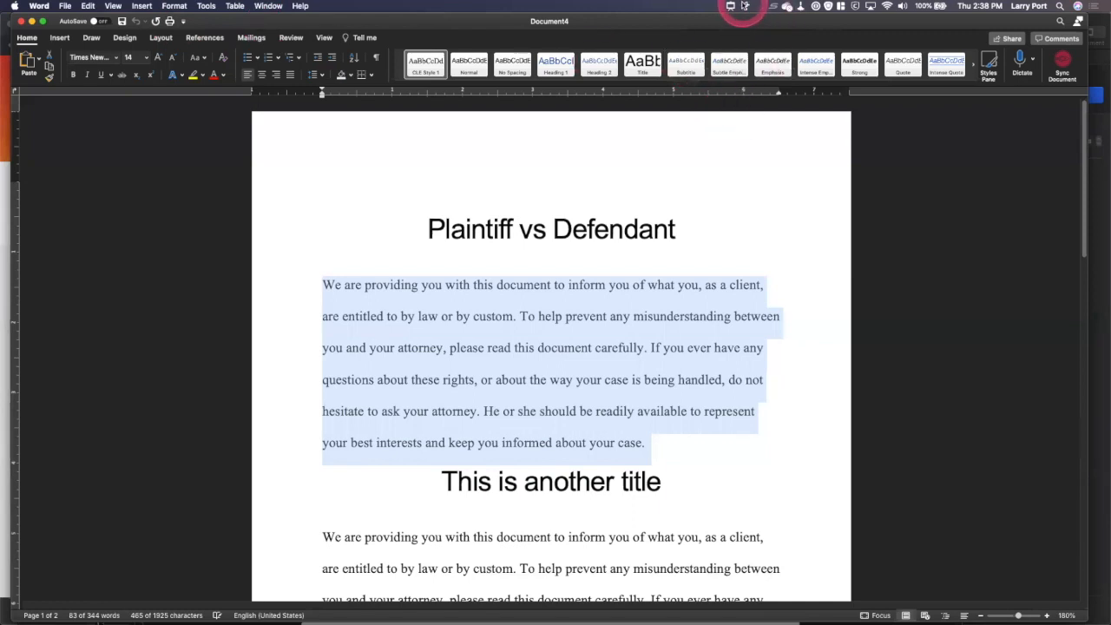
left_click(729, 6)
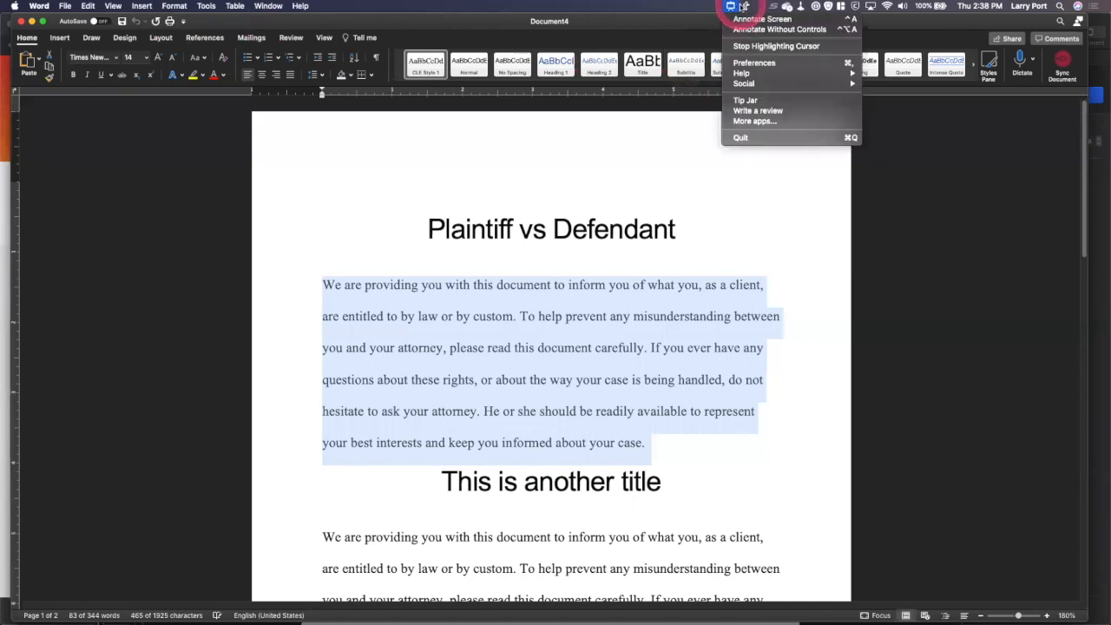
left_click(748, 48)
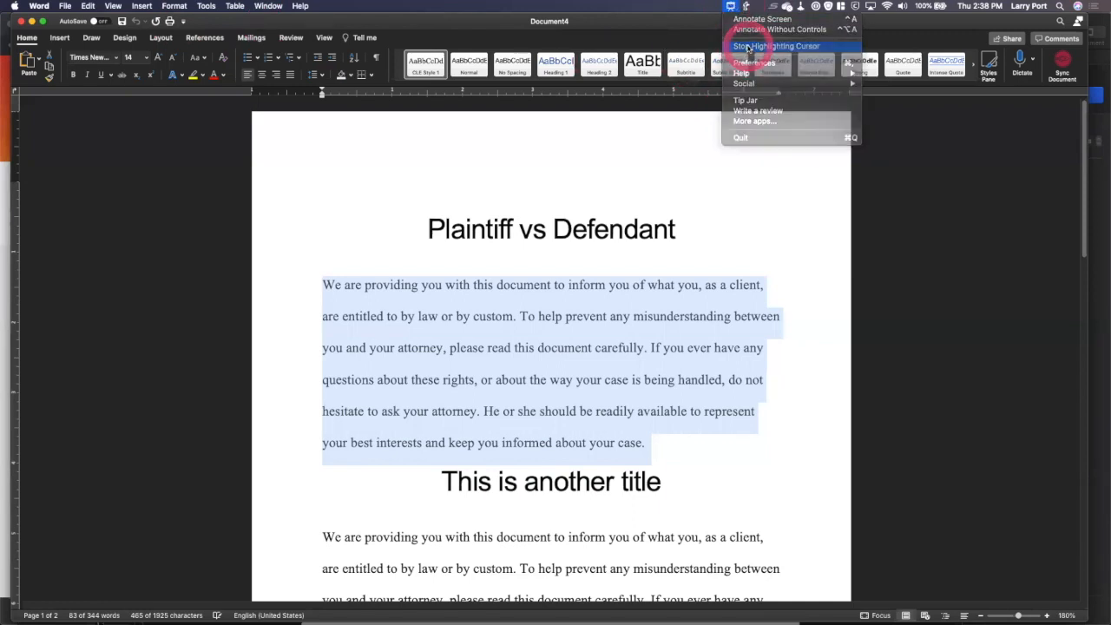
Bring "2021-01-28 Sample Fee Agreement 4" to the front and review its merge fields and conditional fee text
left_click(282, 6)
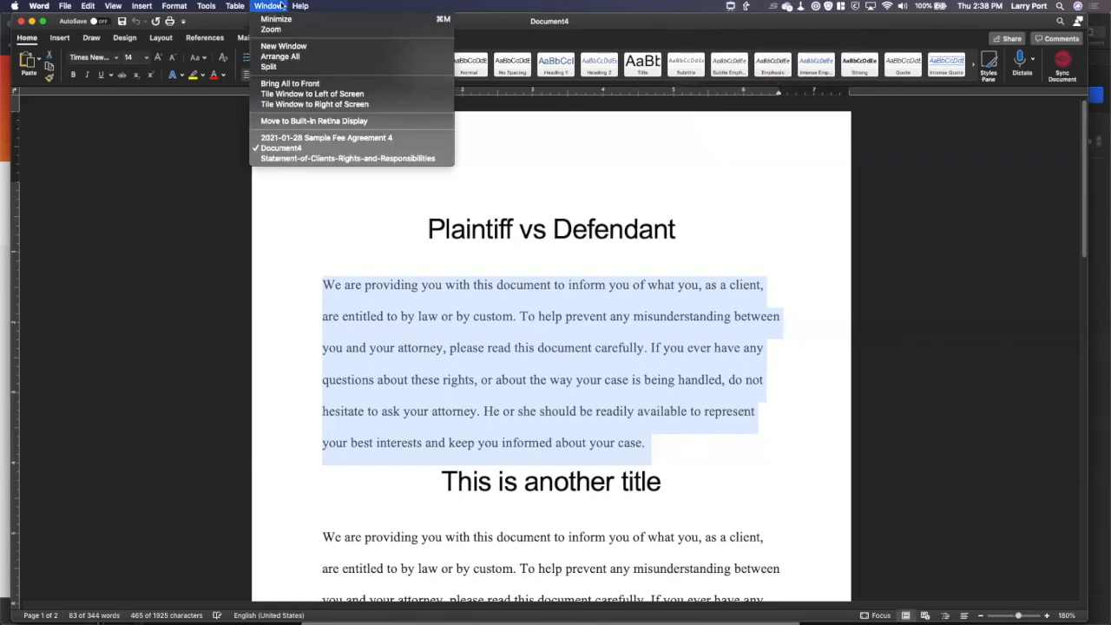
left_click(312, 138)
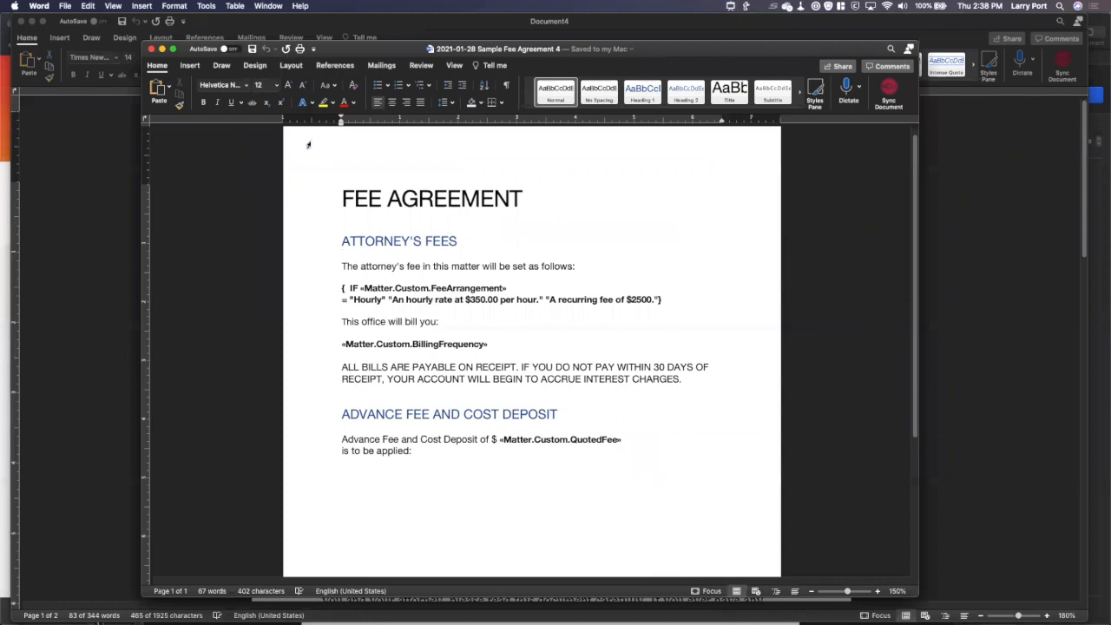
scroll(443, 423, "down", 3)
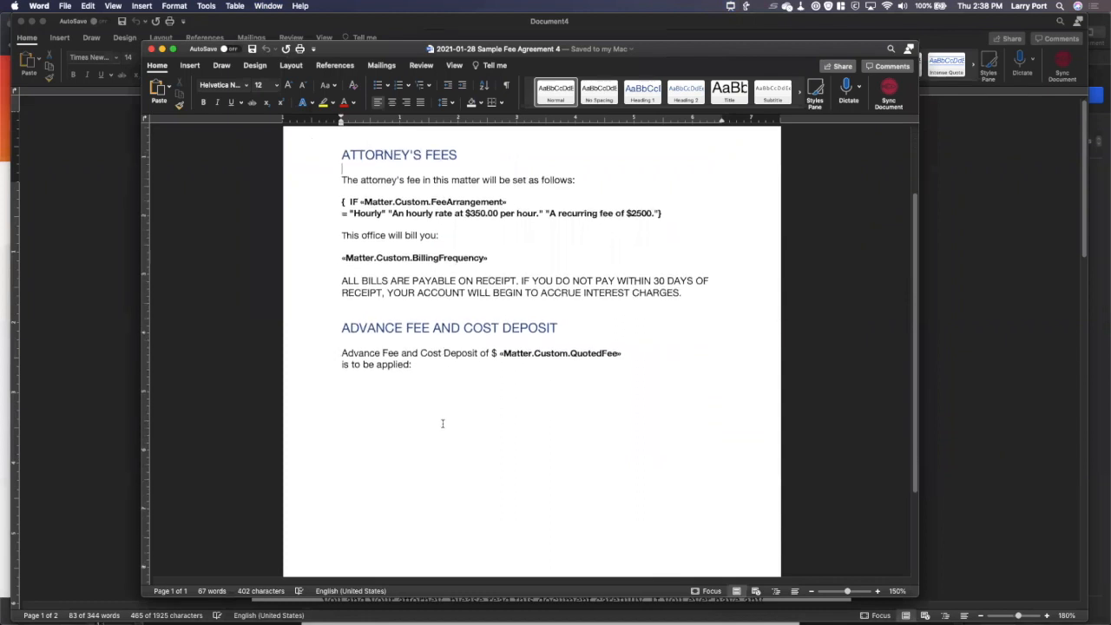
scroll(440, 423, "down", 3)
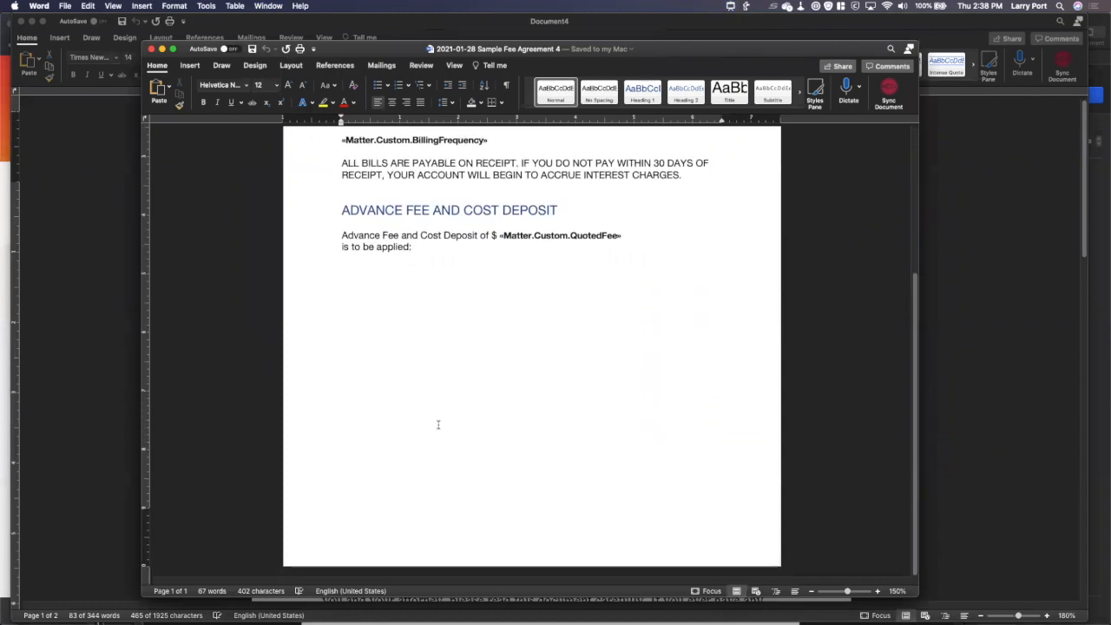
scroll(437, 424, "up", 5)
scroll(436, 425, "up", 2)
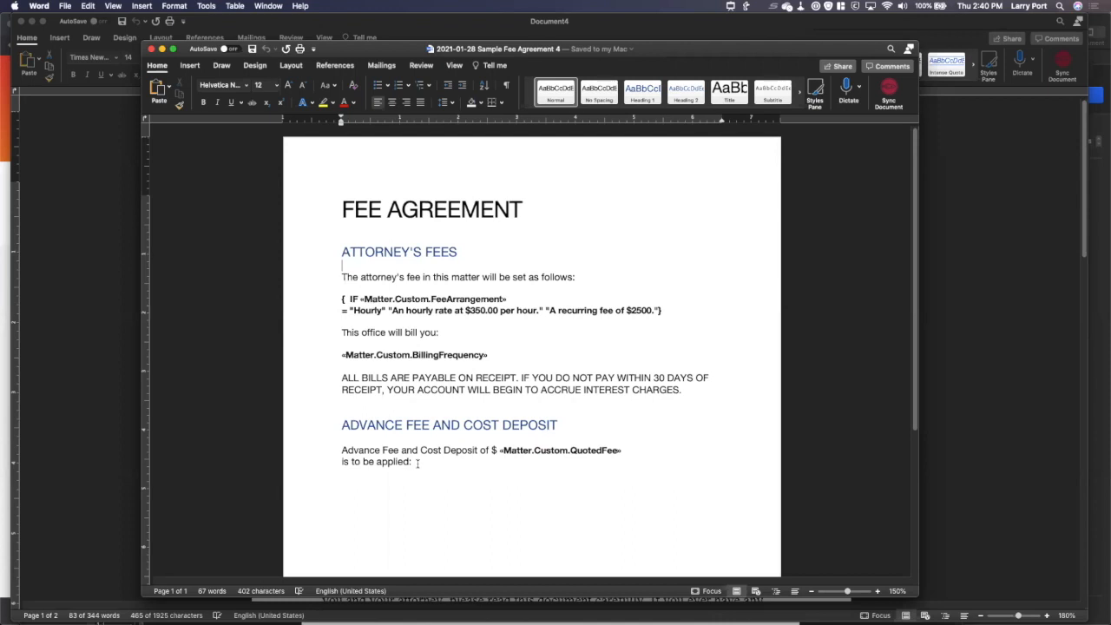
Bring "Statement-of-Clients-Rights-and-Responsibilities" forward for a look, and return to the "2021-01-28 Sample Fee Agreement 4" document
left_click(261, 7)
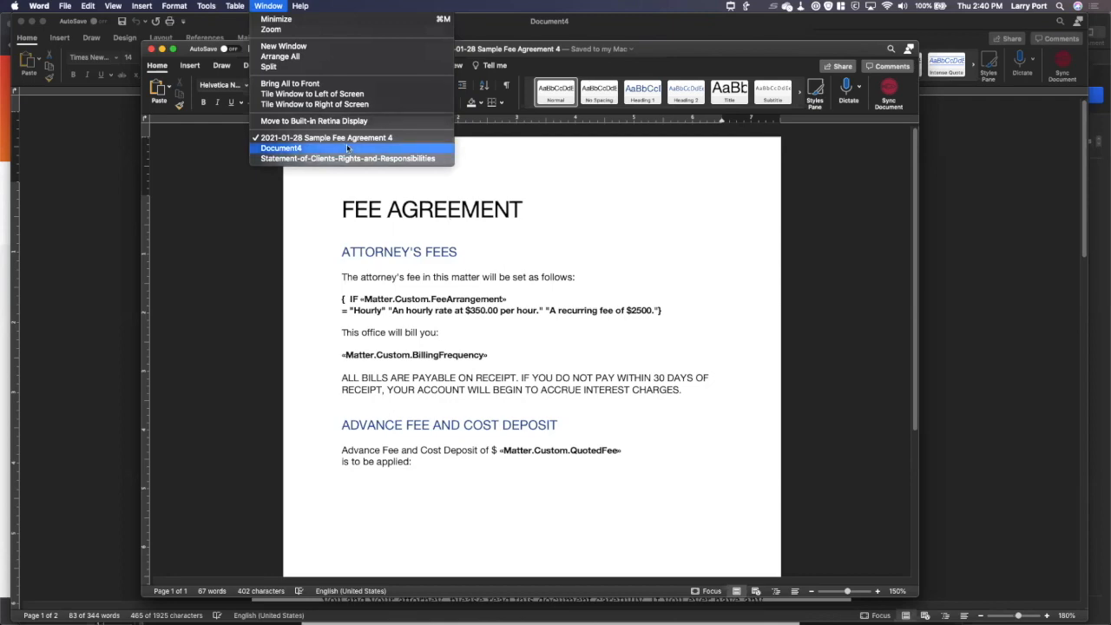
left_click(350, 160)
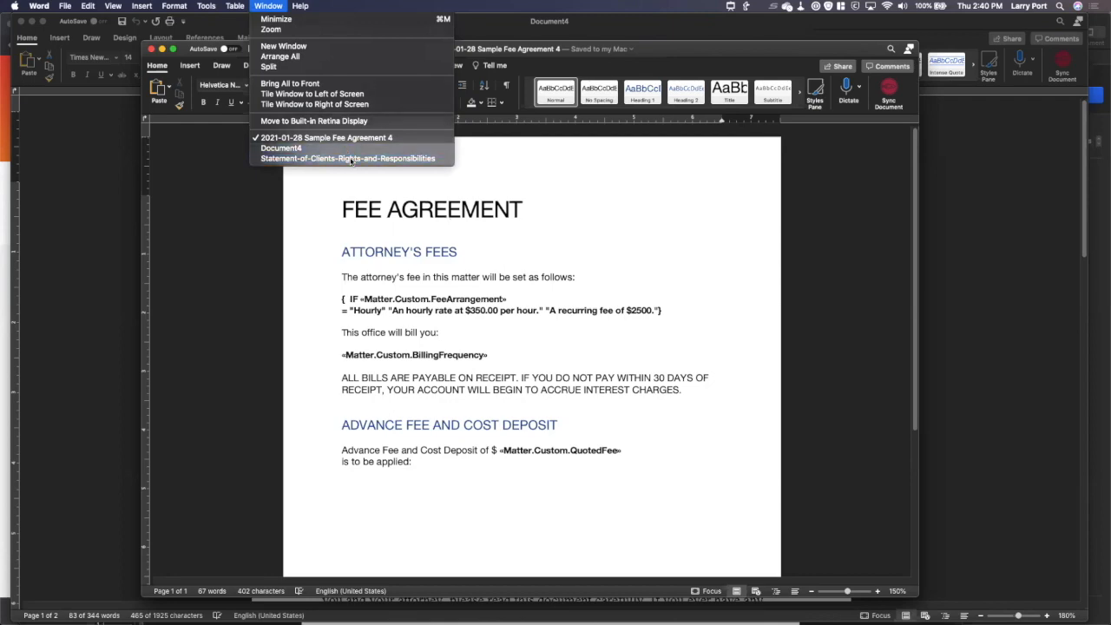
left_click(267, 6)
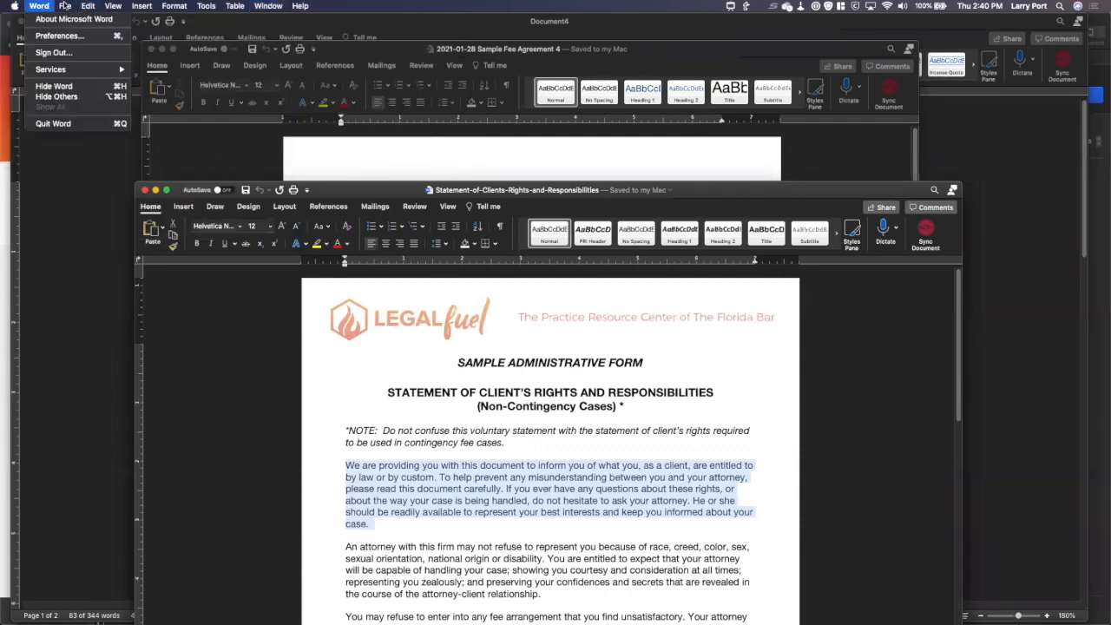
left_click(521, 168)
left_click(494, 154)
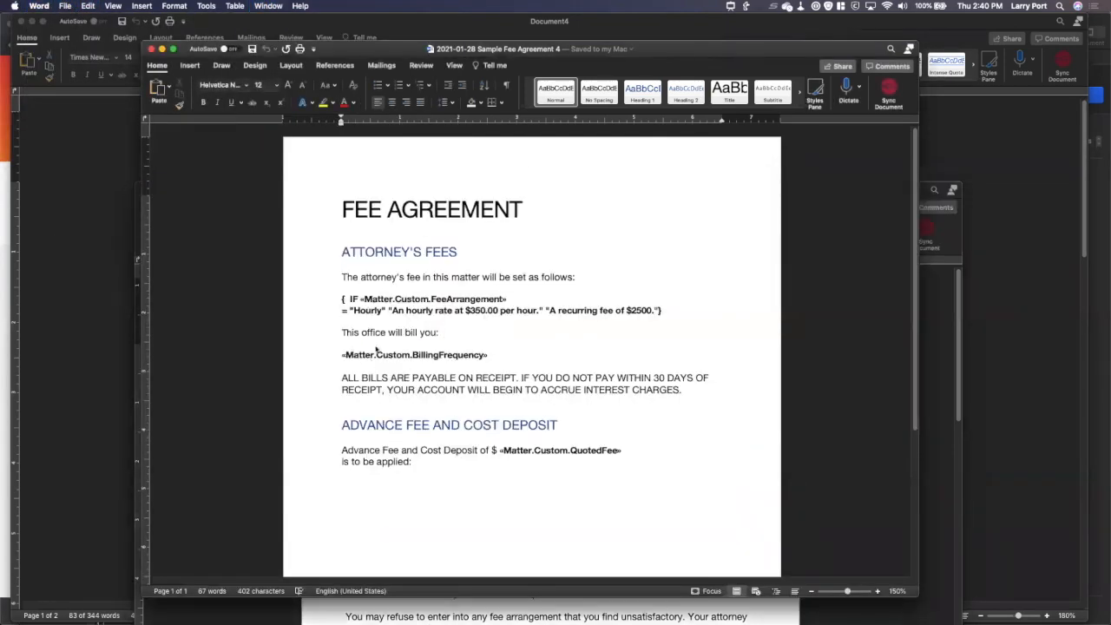
Add a new line below "is to be applied:" in the fee agreement and turn on Presentify's cursor highlighting
left_click(518, 361)
left_click(487, 463)
key("Return")
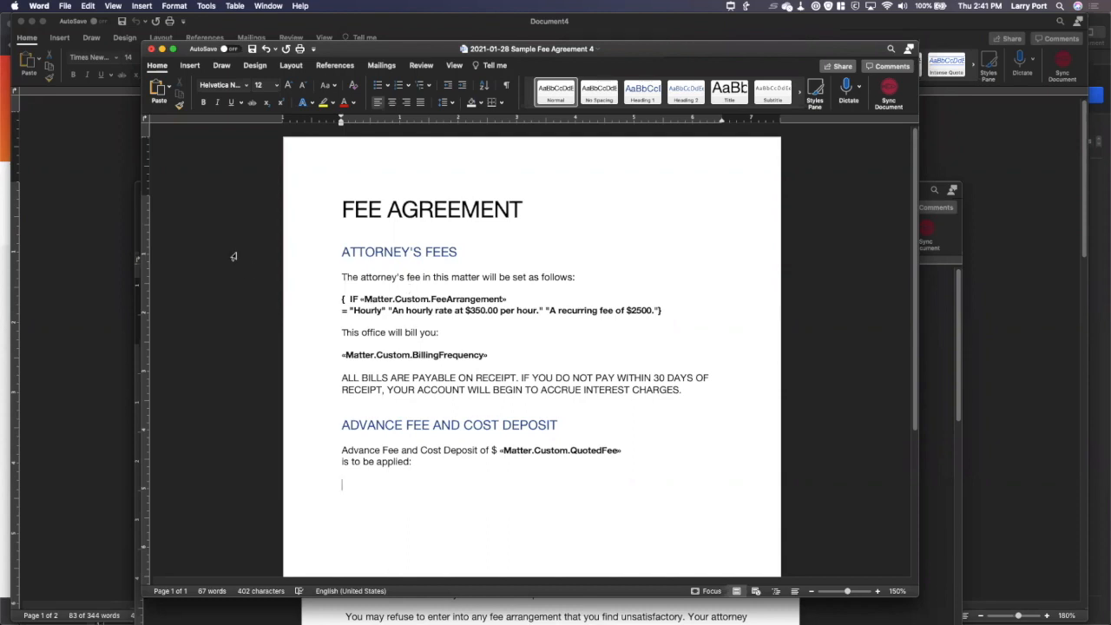
left_click(188, 66)
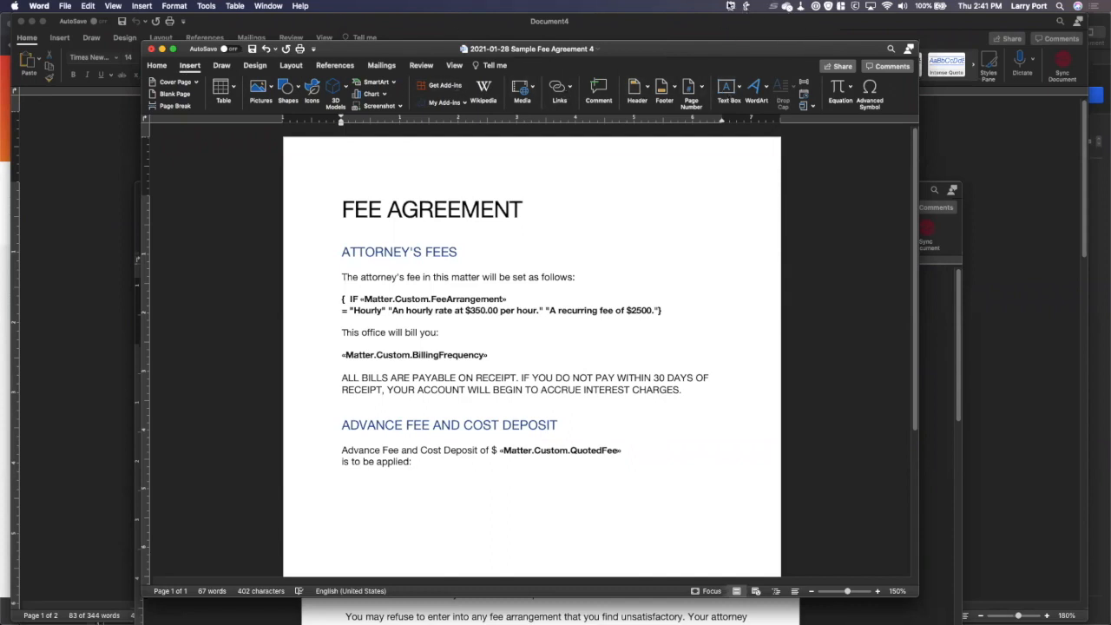
left_click(732, 6)
left_click(753, 46)
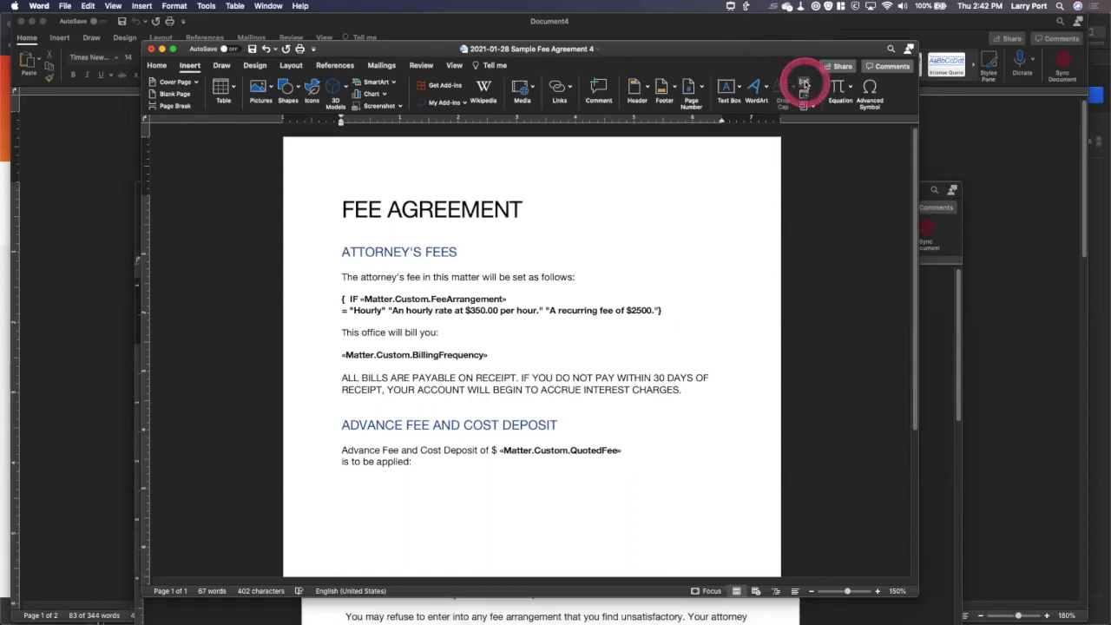
Insert a MergeField from the Mail Merge category on the new line, with a field name based on the presenter's first name
left_click(804, 84)
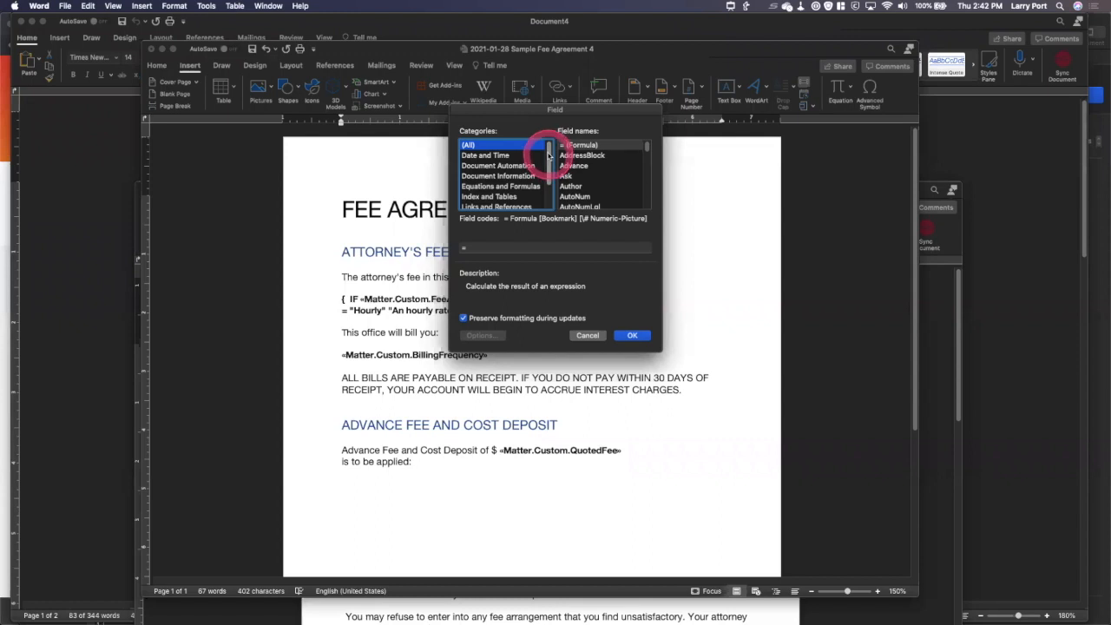
left_click_drag(548, 157, 490, 185)
left_click(491, 184)
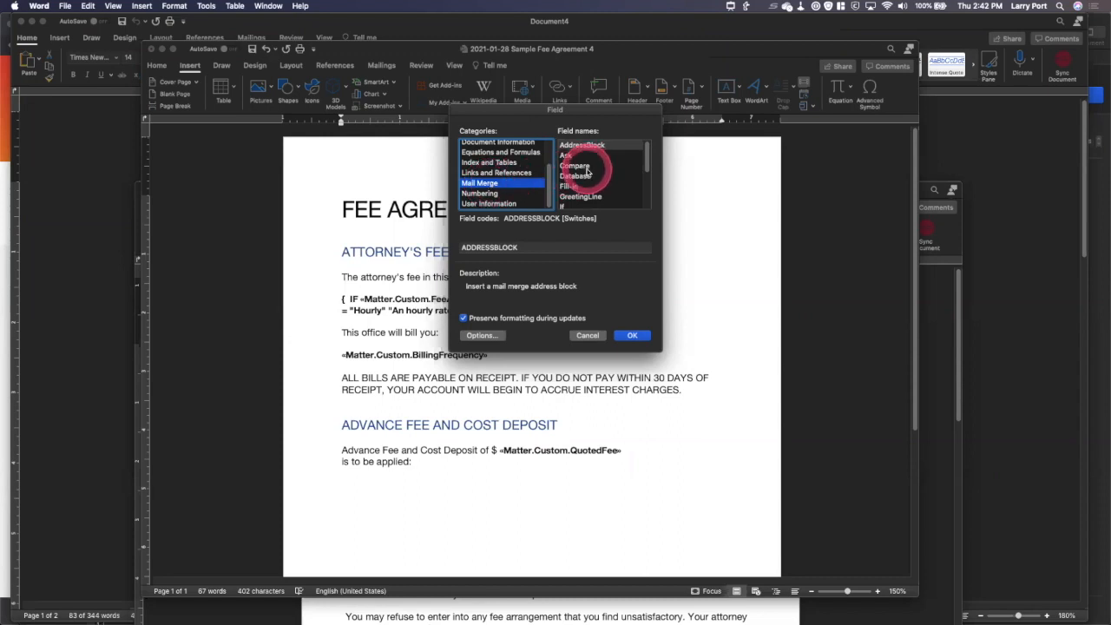
scroll(594, 149, "down", 3)
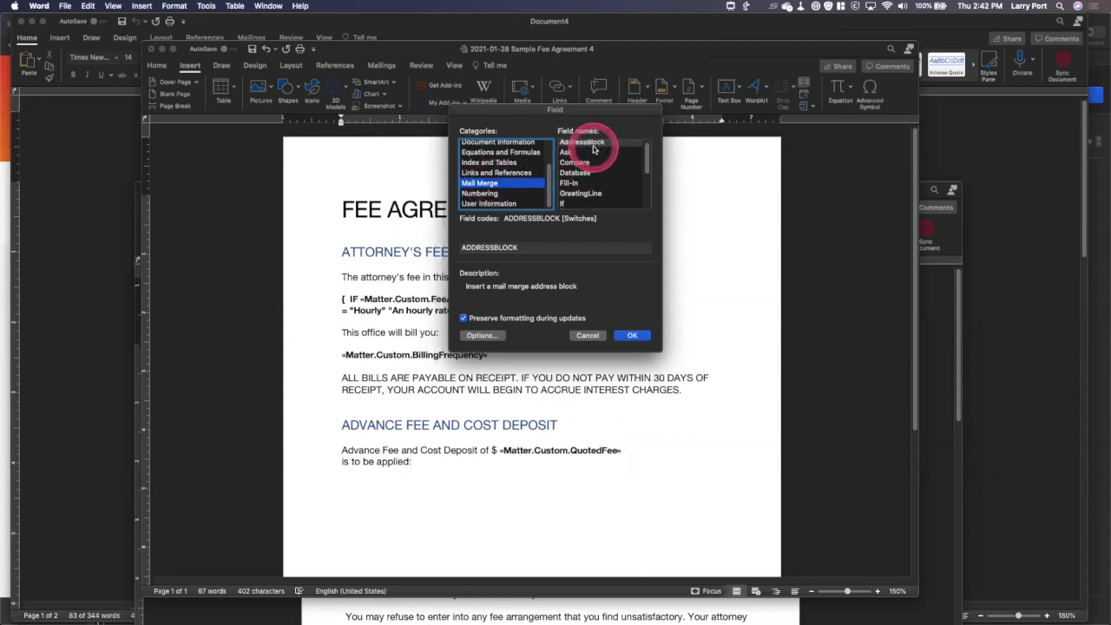
scroll(594, 156, "down", 1)
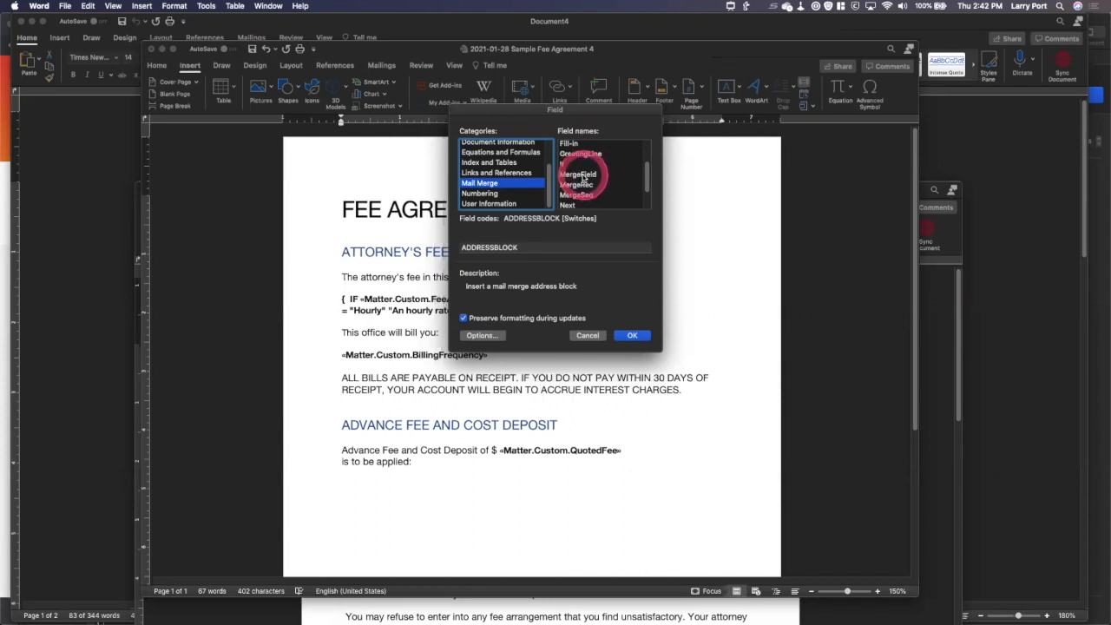
left_click(581, 174)
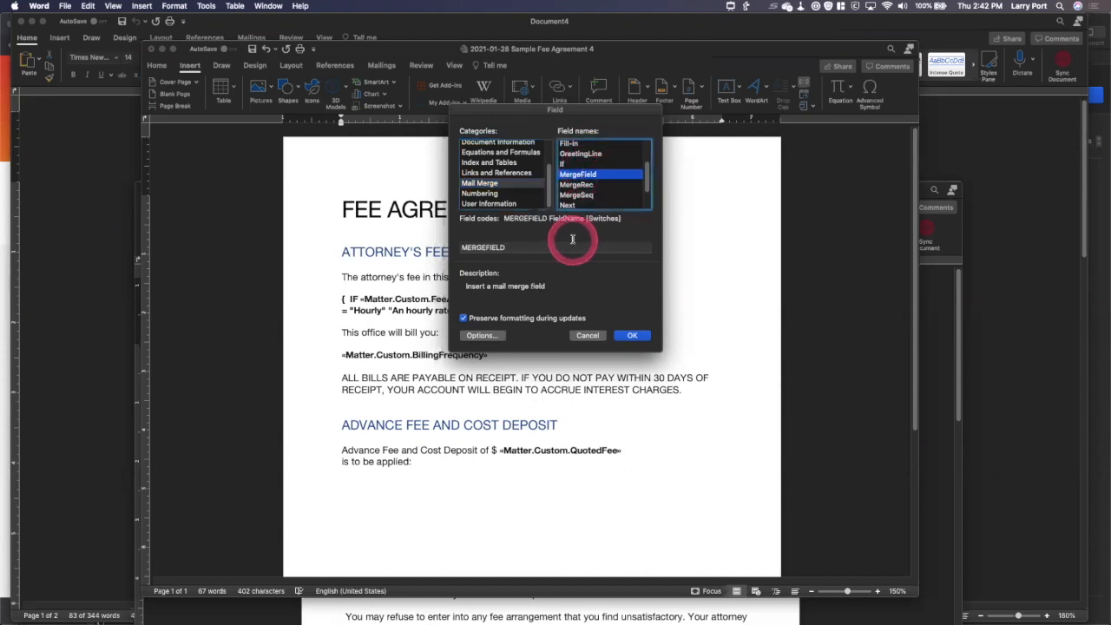
left_click(538, 247)
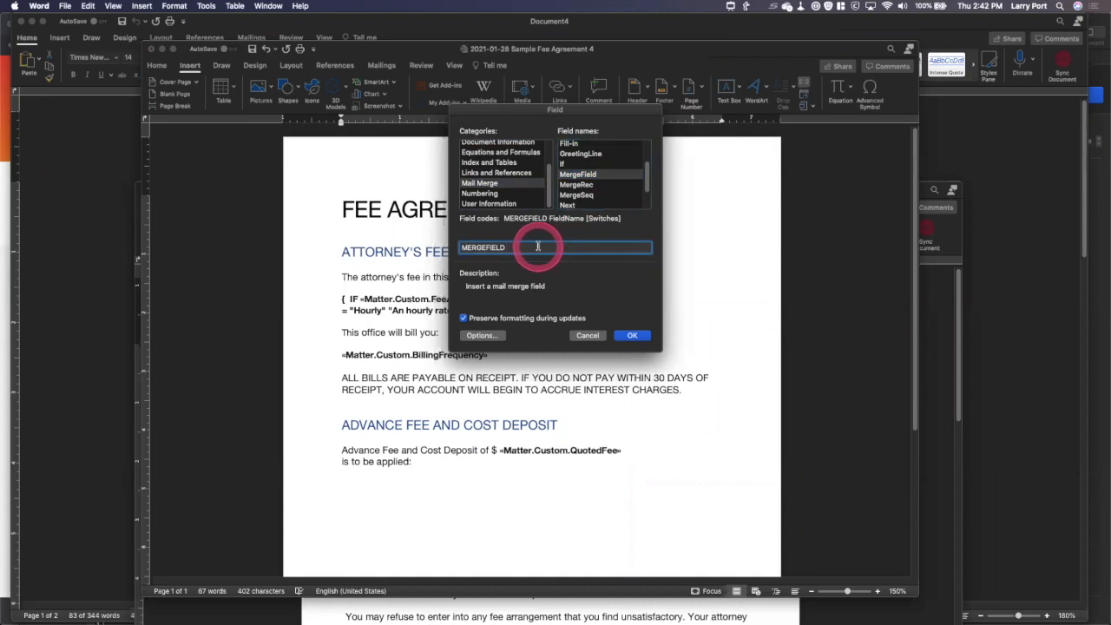
type("Larry")
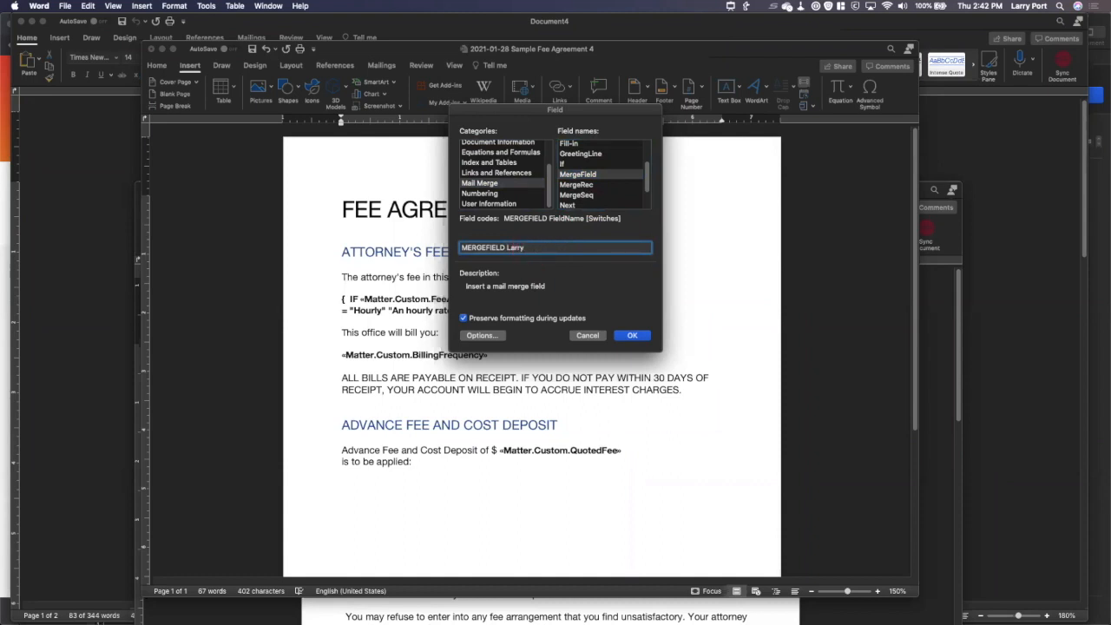
type("sField")
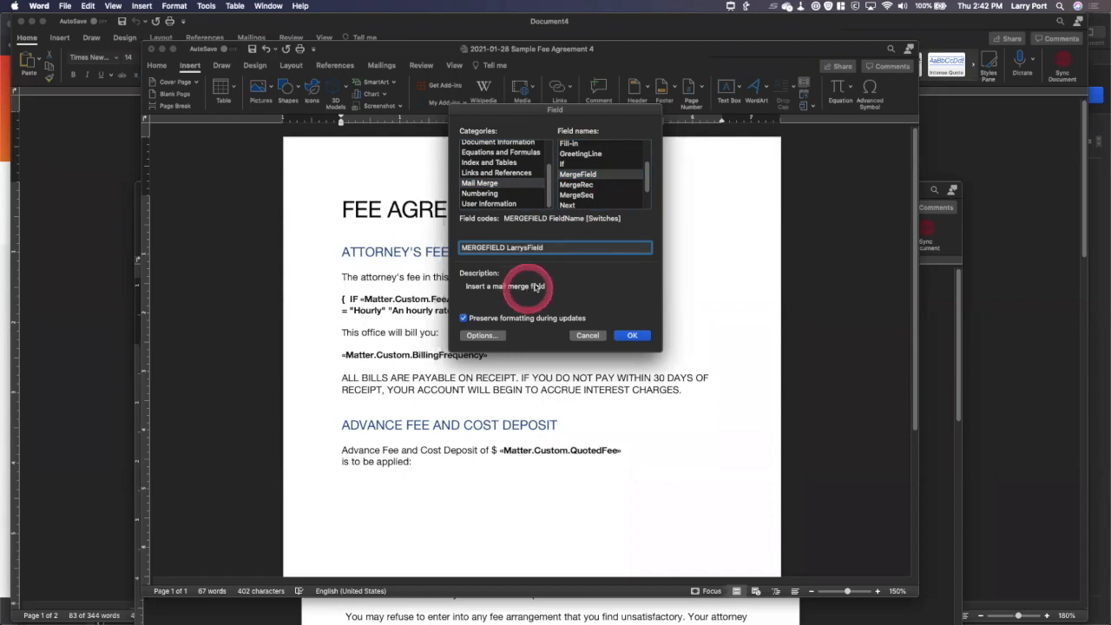
left_click(636, 337)
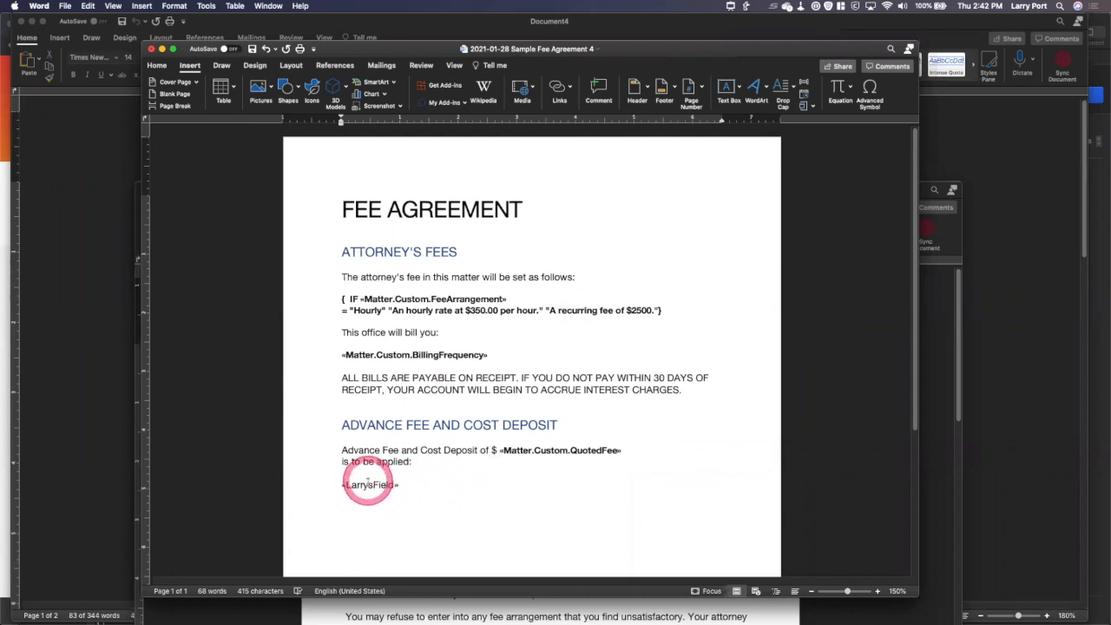
Toggle the field codes of the newly inserted merge field to examine its underlying MERGEFIELD code
right_click(369, 484)
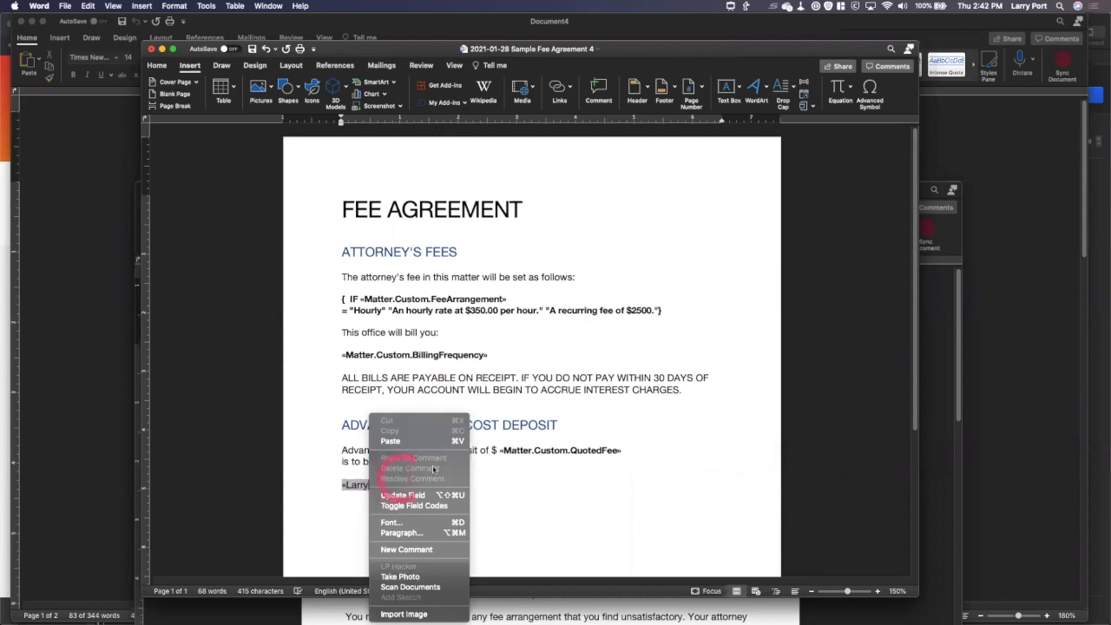
left_click(510, 493)
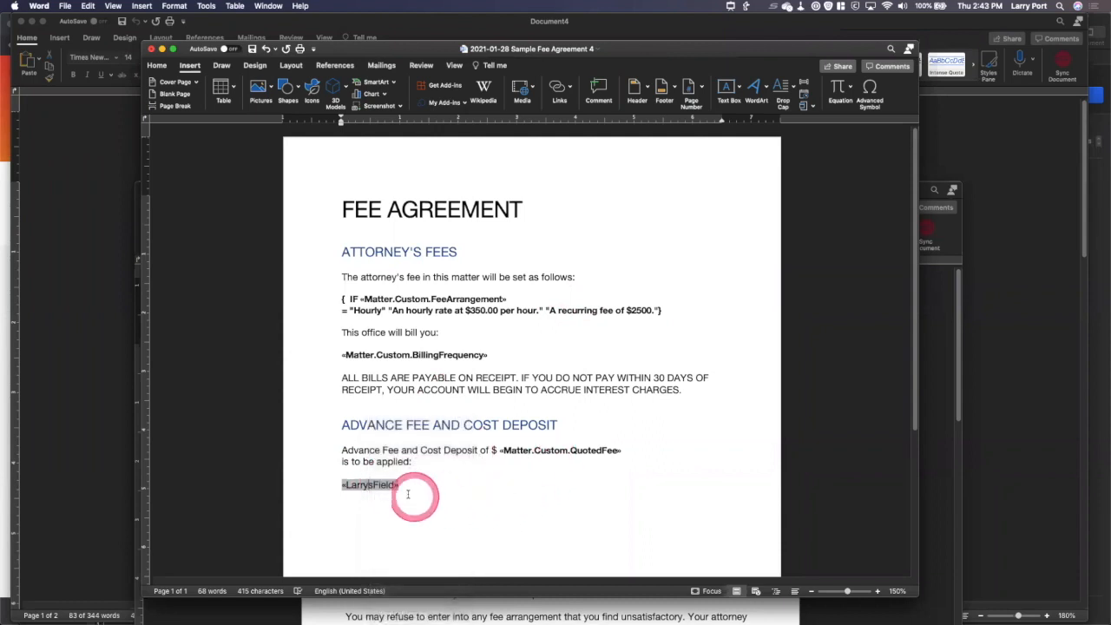
left_click(328, 489)
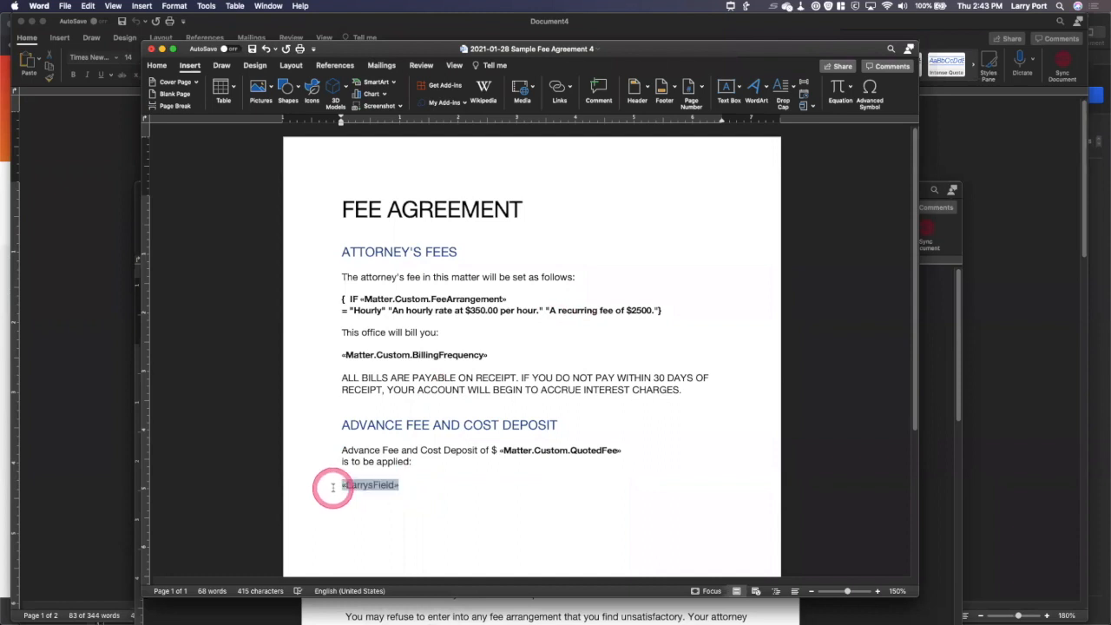
left_click(431, 463)
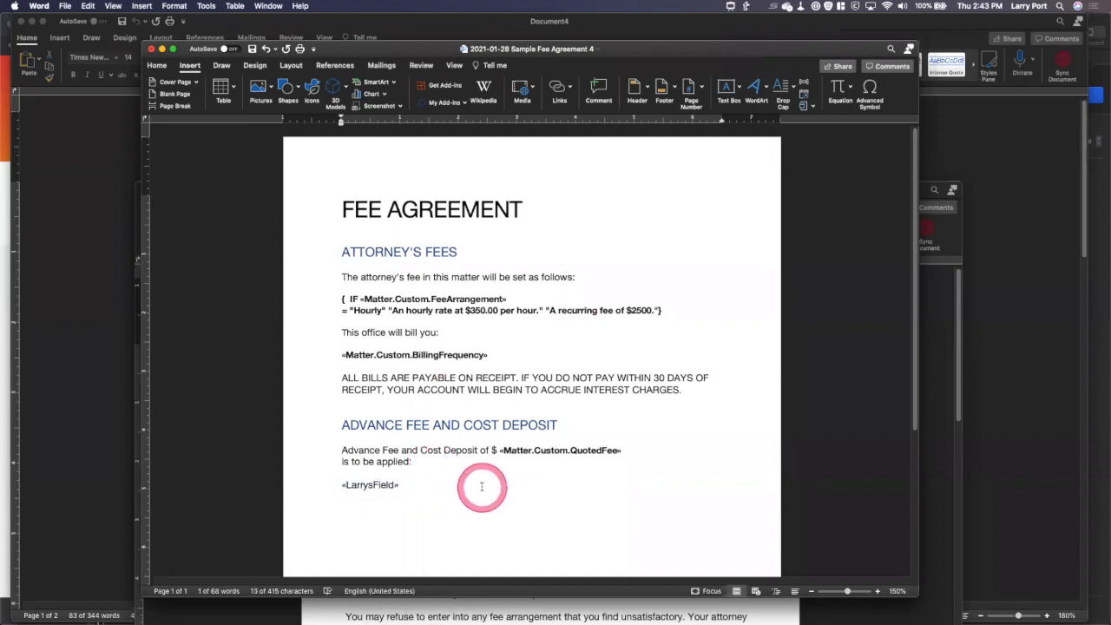
right_click(366, 482)
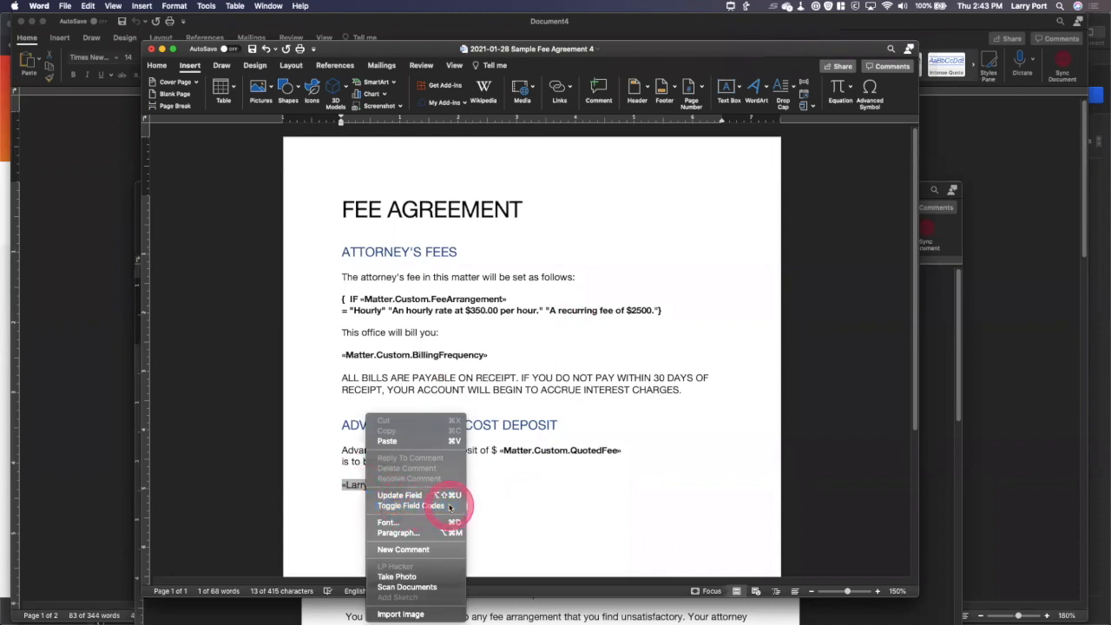
left_click(420, 507)
scroll(483, 525, "down", 3)
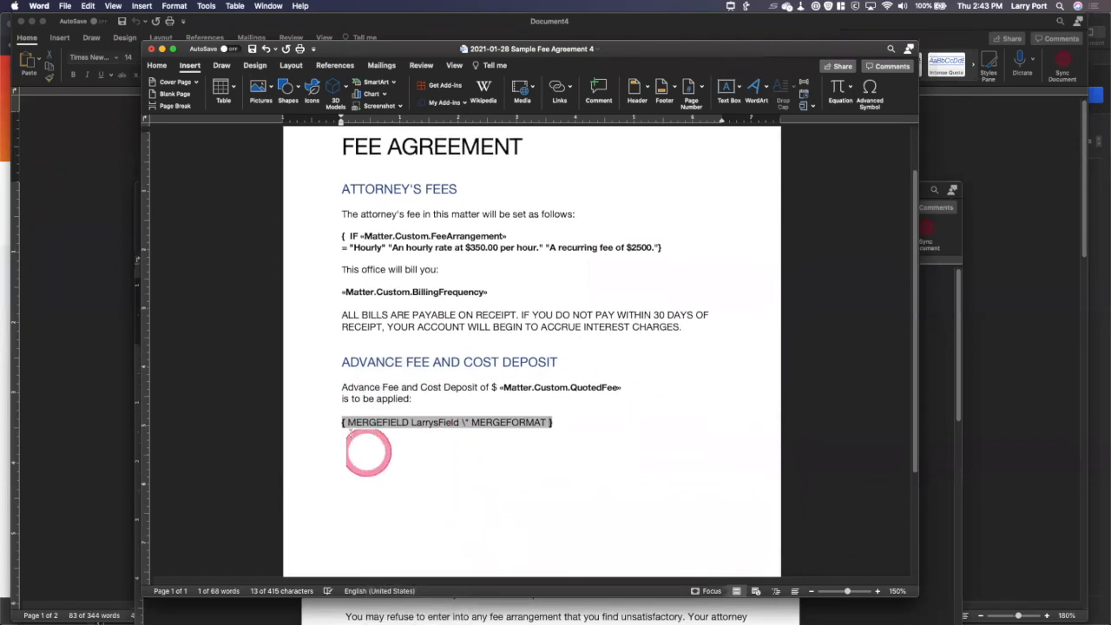
left_click(411, 455)
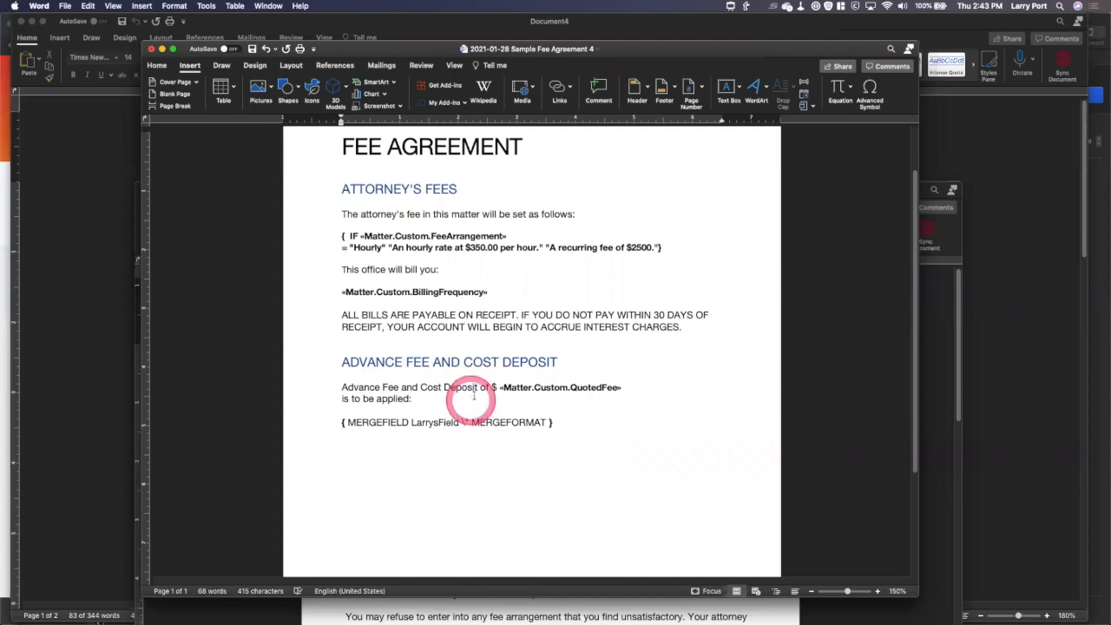
Point out the IF «Matter.Custom.FeeArrangement» condition, and delete the sample merge field with its line below "is to be applied:"
left_click_drag(350, 236, 565, 232)
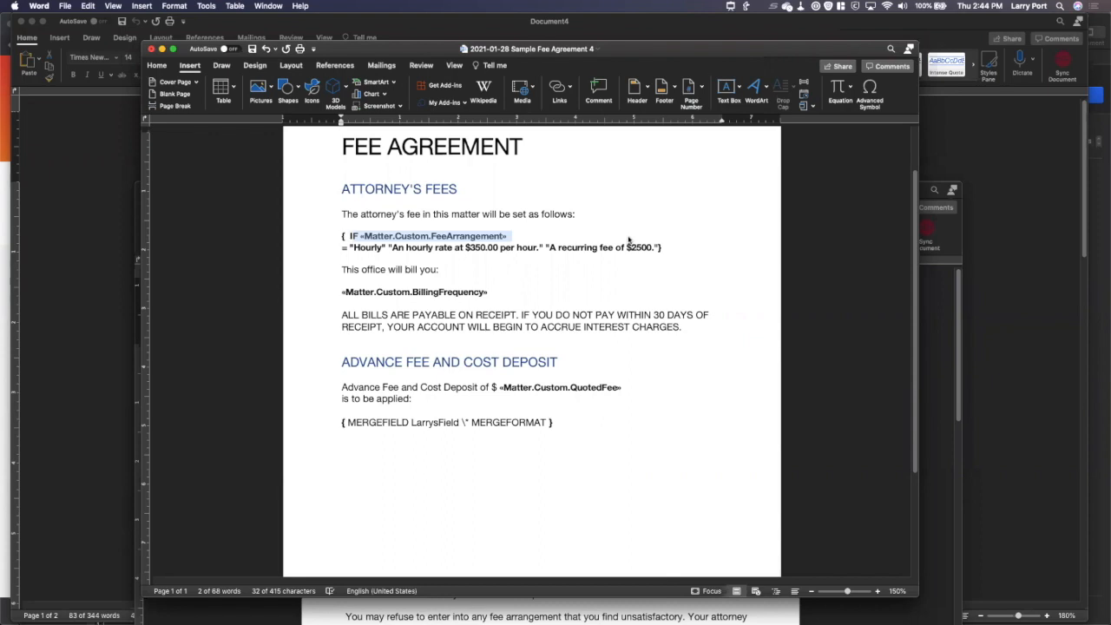
left_click(562, 422)
left_click_drag(561, 421, 576, 396)
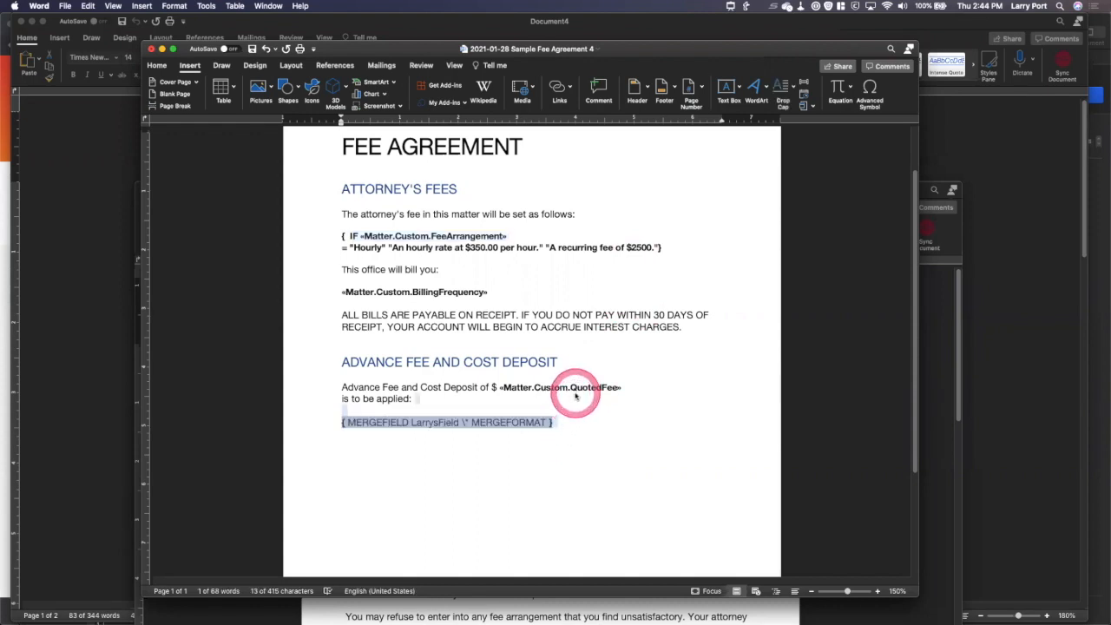
key("BackSpace")
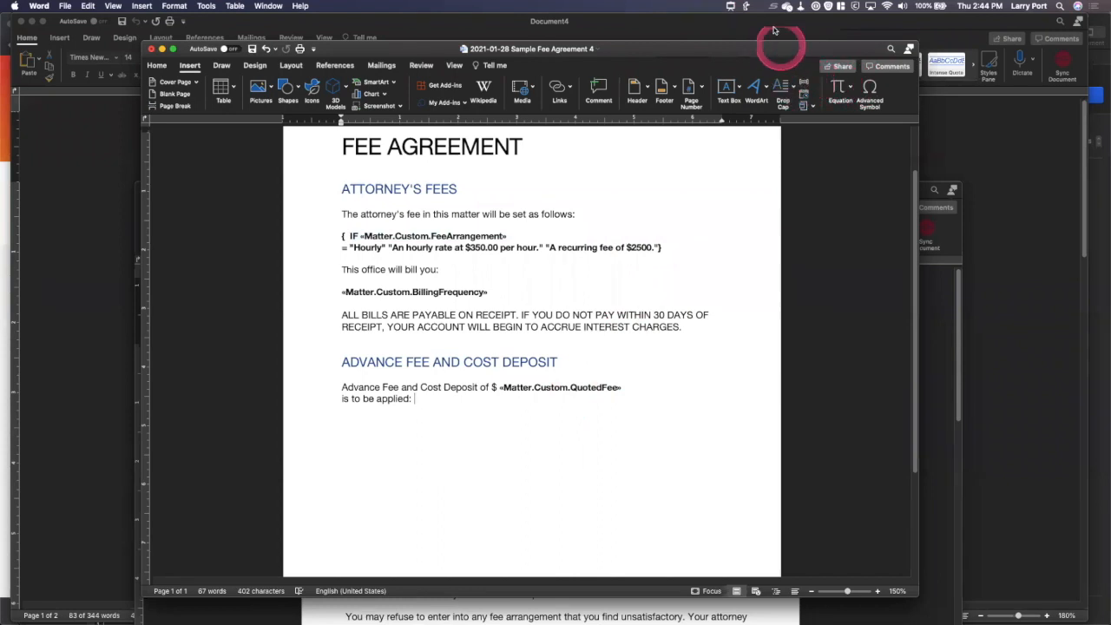
Turn off Presentify's cursor highlighting and switch to the Rocket Matter page in Chrome
left_click(730, 6)
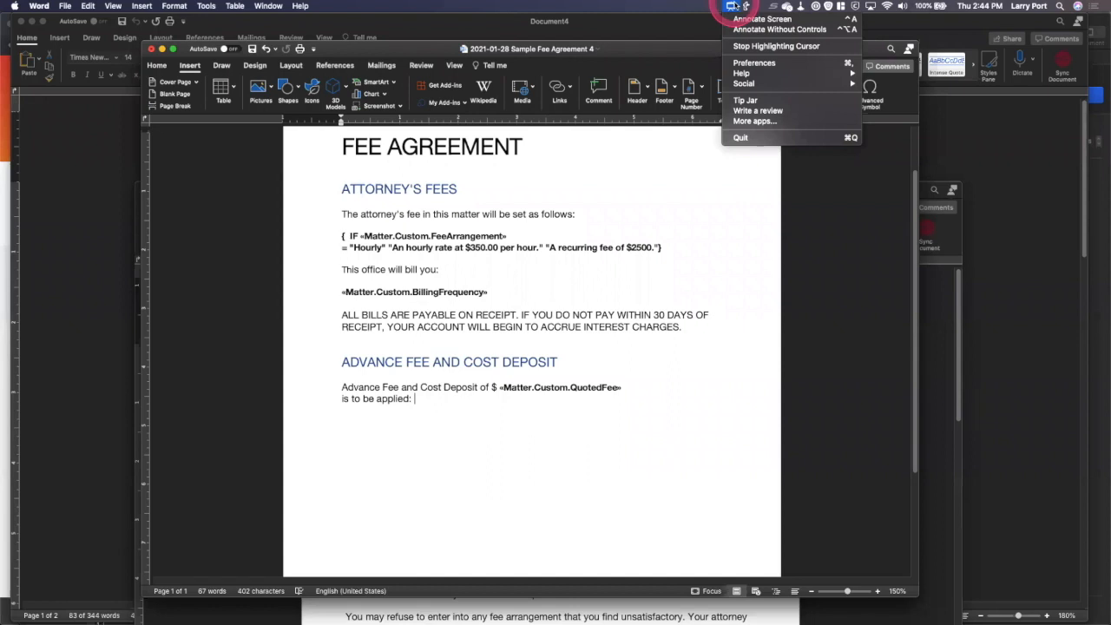
left_click(761, 46)
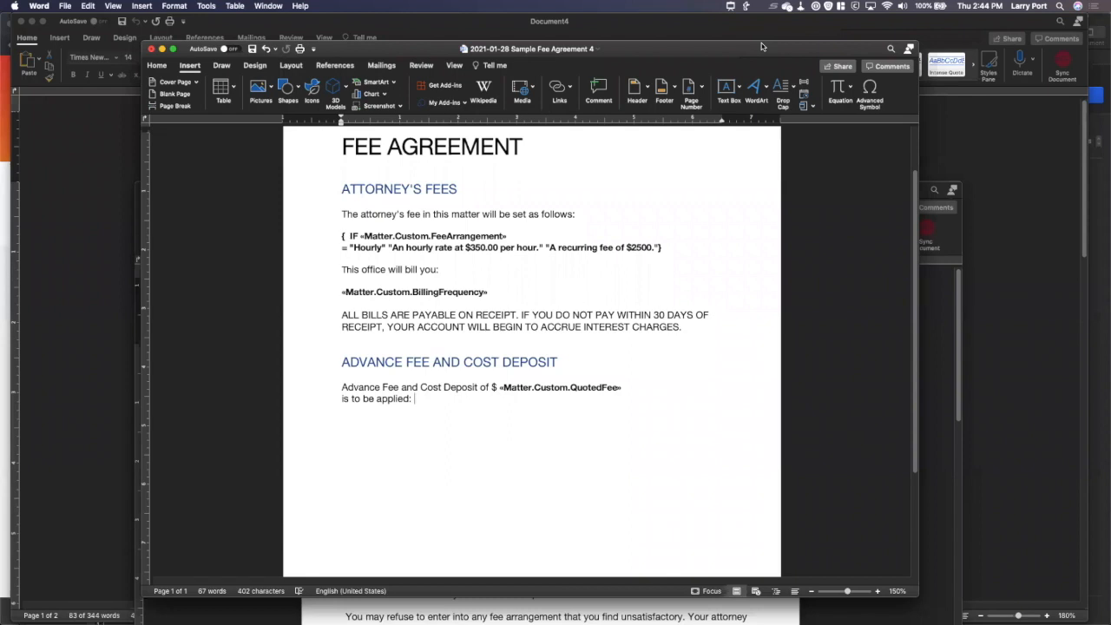
key("super+Tab")
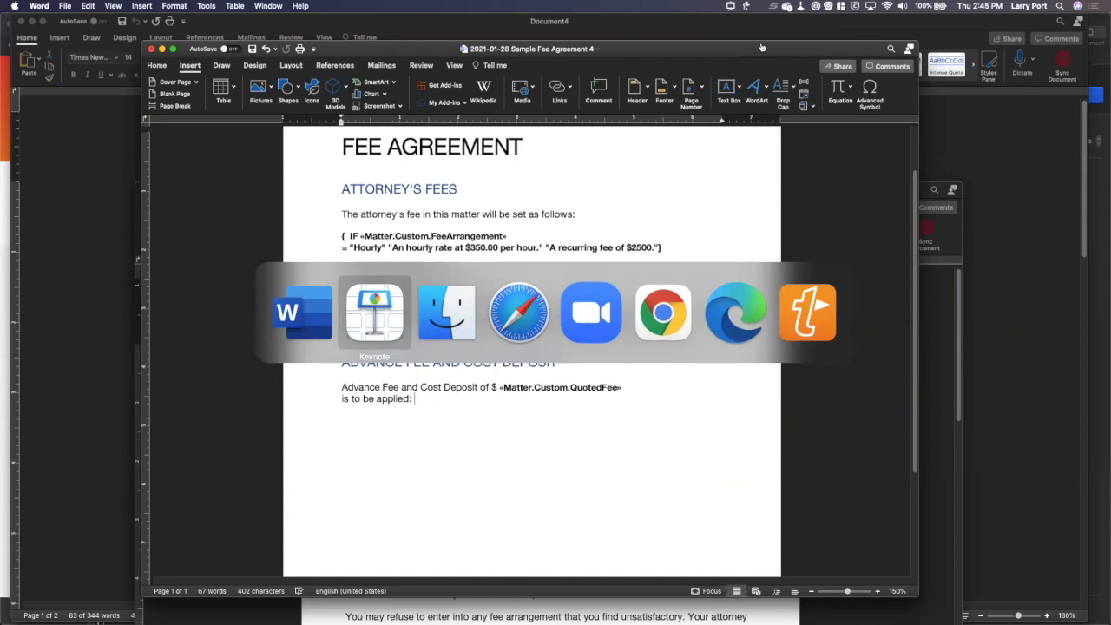
key("super+Tab")
key("super+Tab")
key("super+Tab")
key("super+Tab")
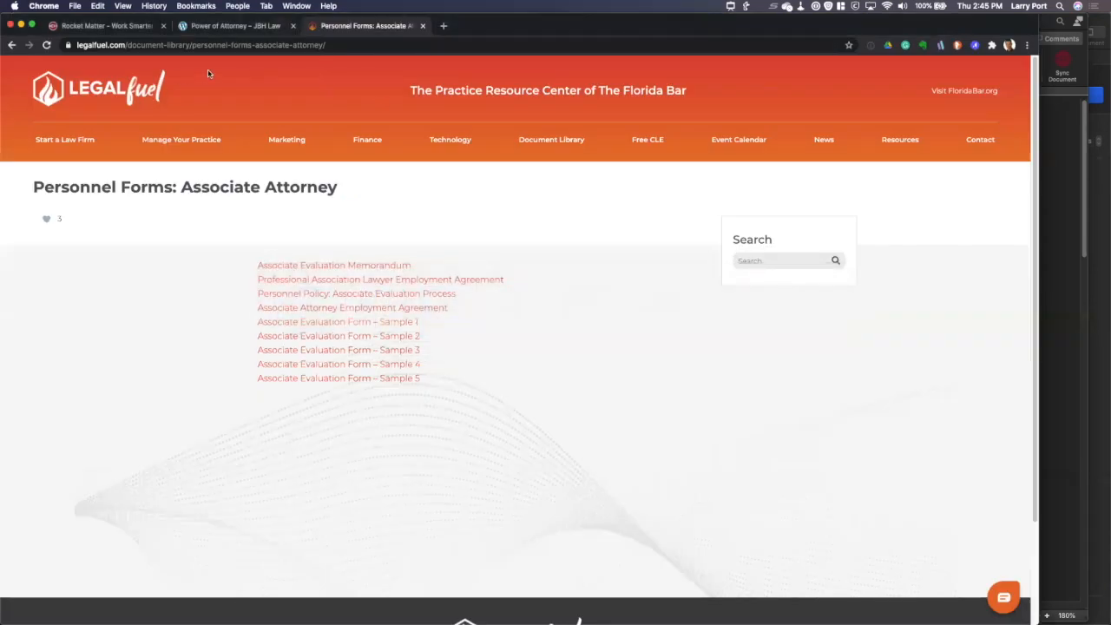
left_click(170, 44)
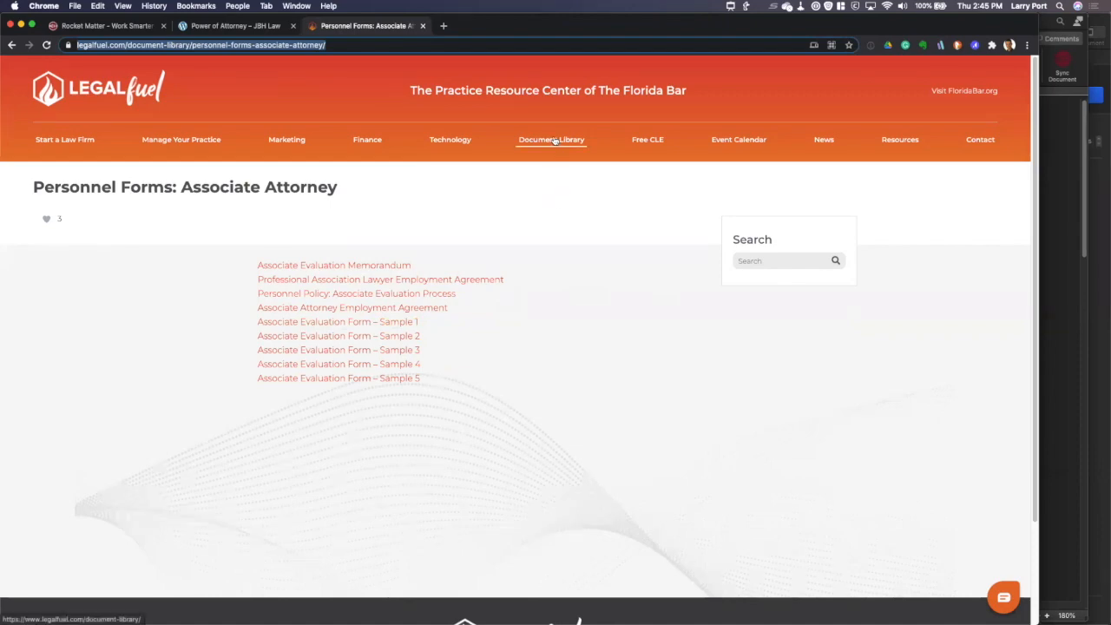
left_click(113, 26)
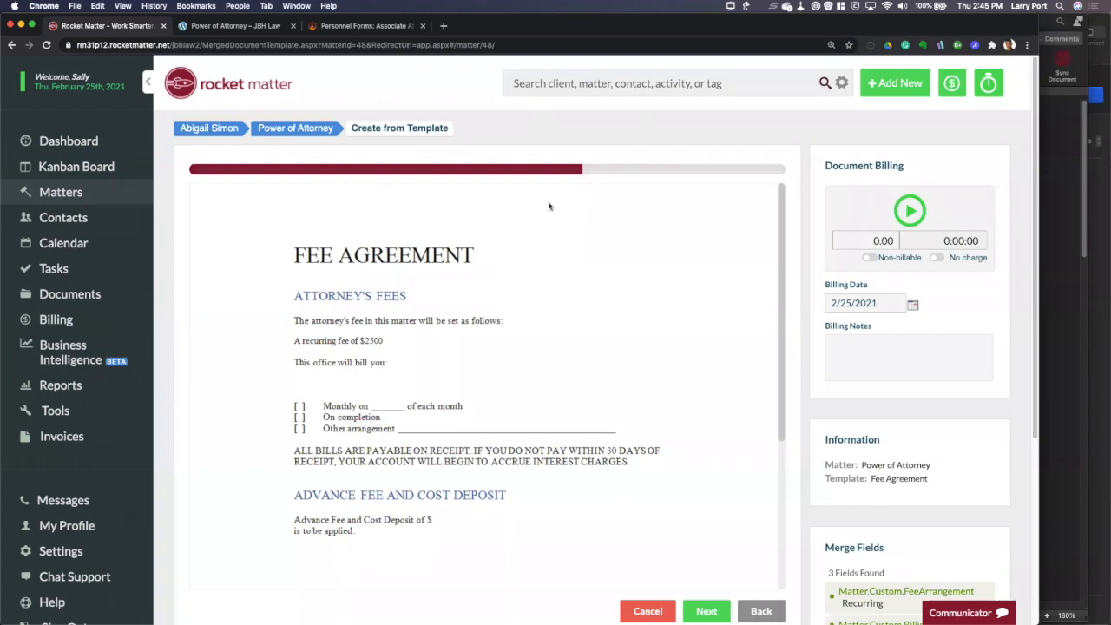
Leave the Fee Agreement template preview for the client's contact details, and open the client's Power of Attorney matter
left_click(233, 135)
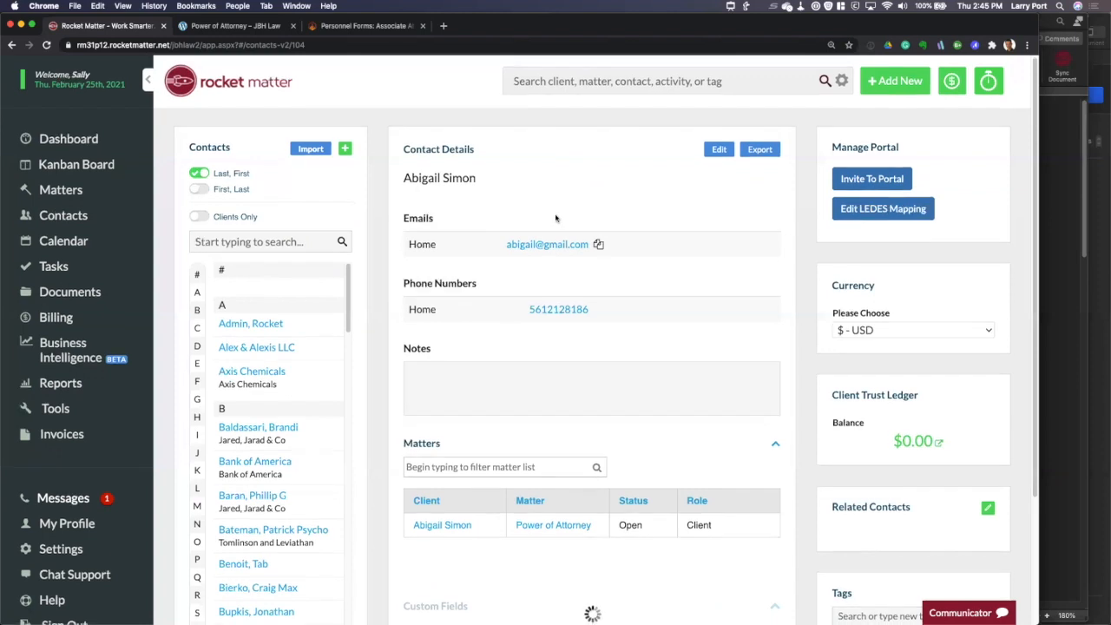
scroll(473, 378, "down", 2)
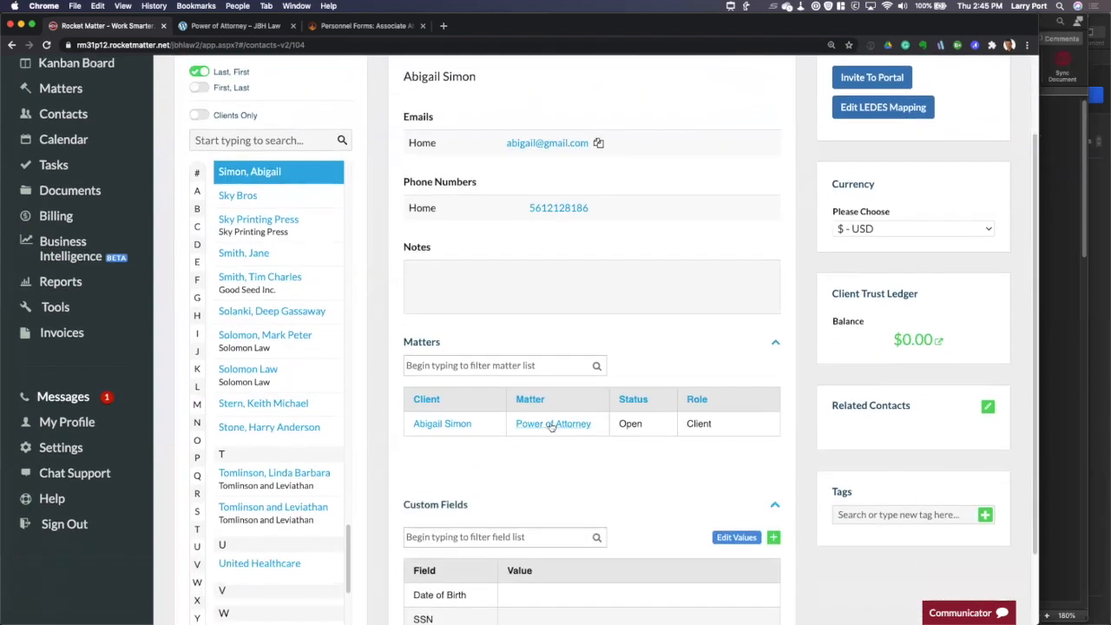
left_click(552, 426)
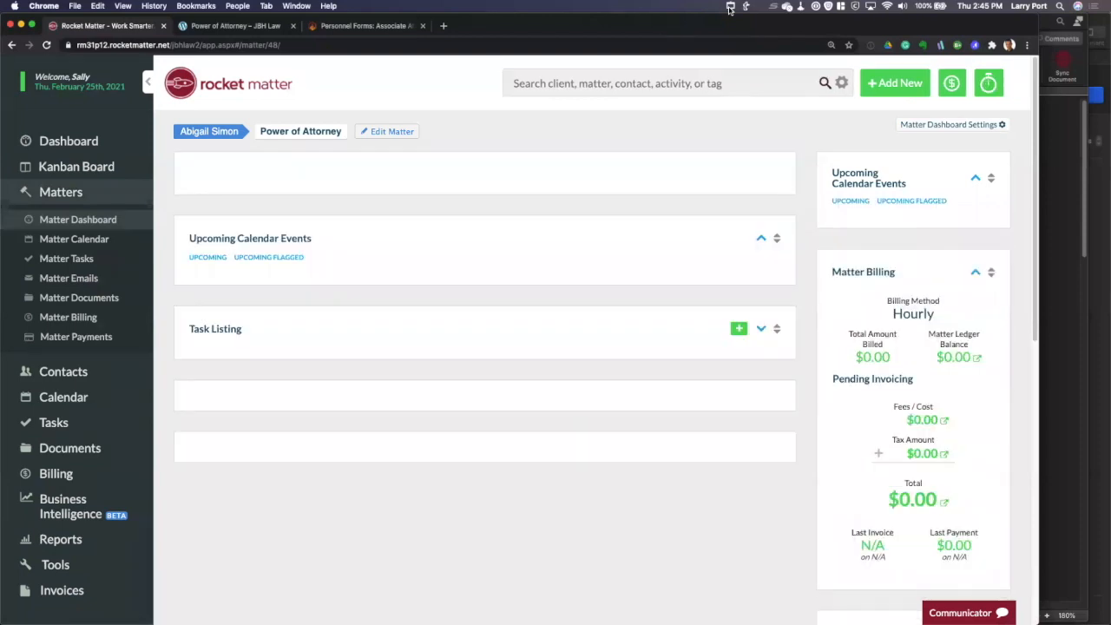
Turn on Presentify's cursor highlighting, and examine the Power of Attorney matter's custom fields
left_click(731, 6)
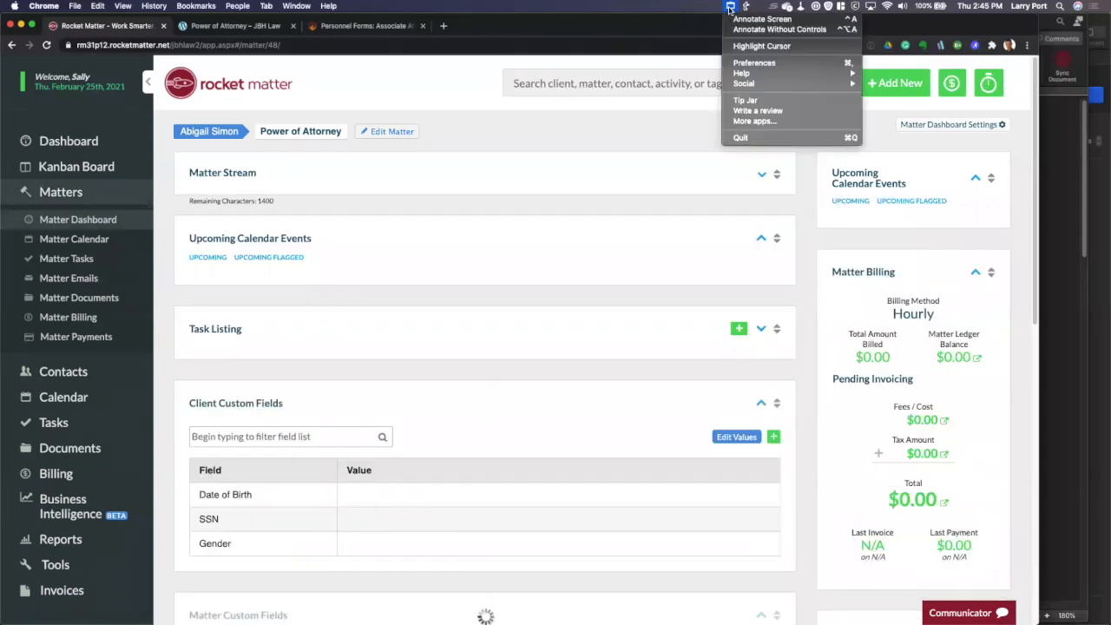
left_click(739, 48)
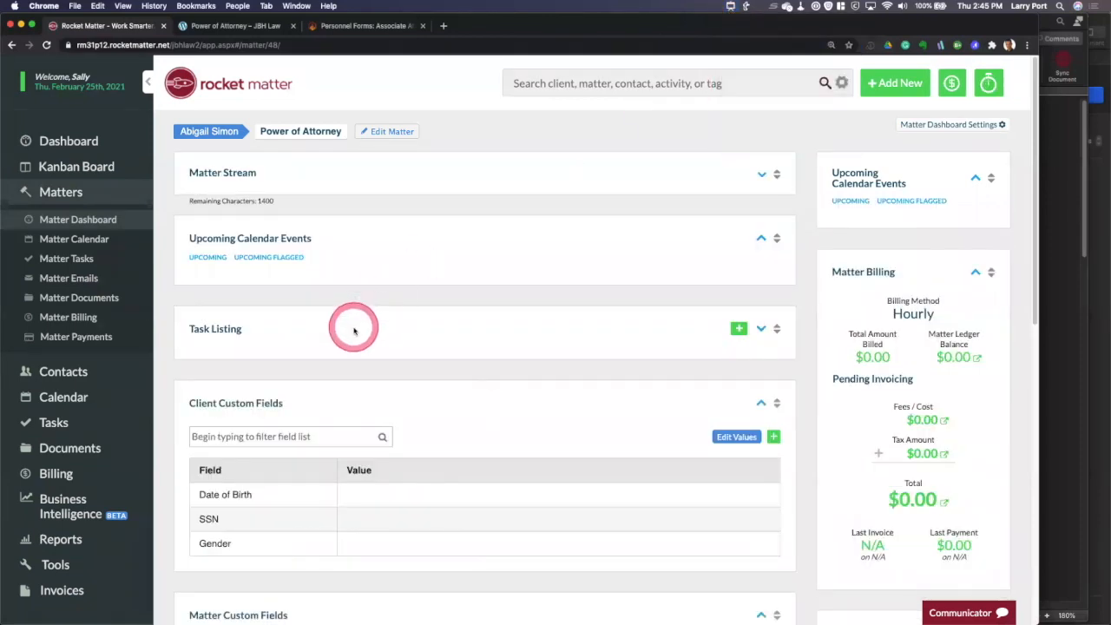
scroll(353, 330, "down", 10)
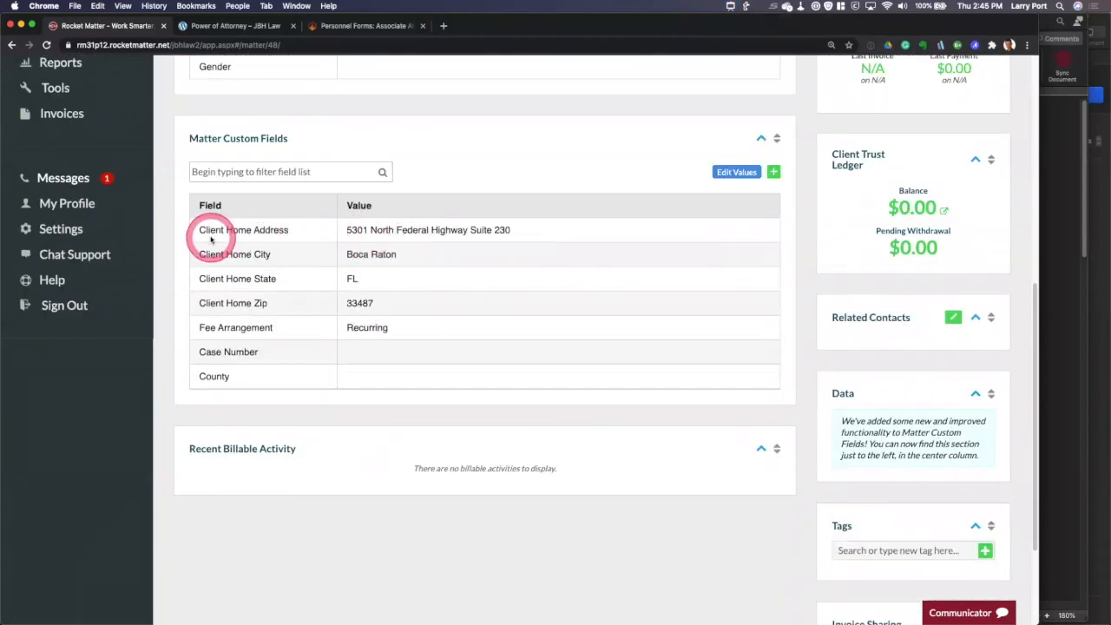
scroll(208, 239, "up", 1)
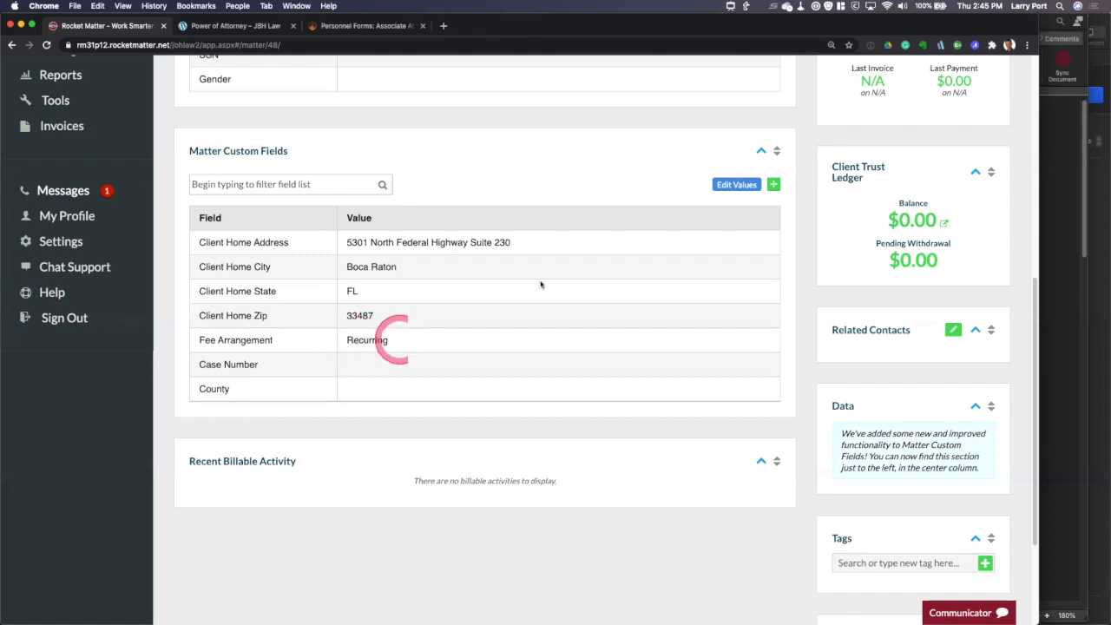
Check the Fee Arrangement options in the matter custom fields without saving, and compare them with the IF condition in the Word fee agreement
left_click(739, 183)
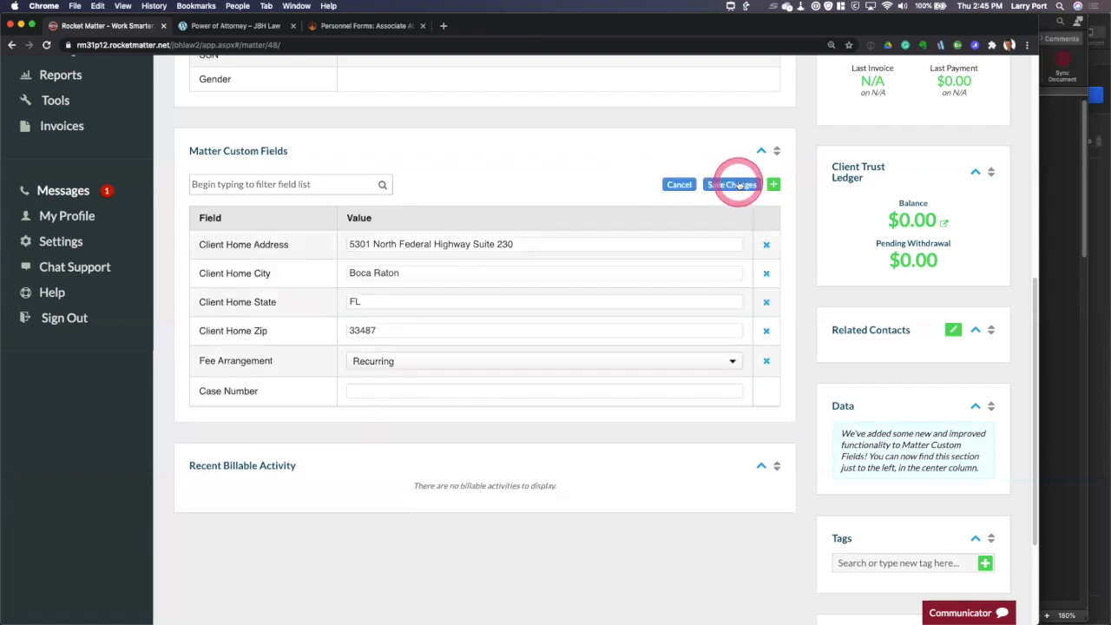
left_click(732, 362)
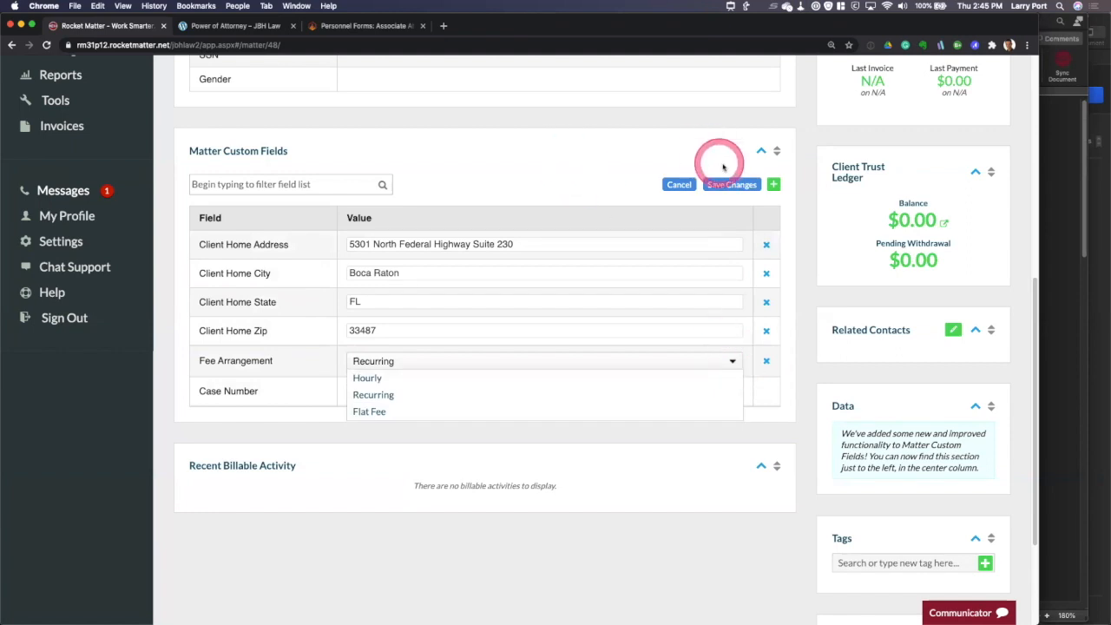
left_click(684, 185)
key("super+Tab")
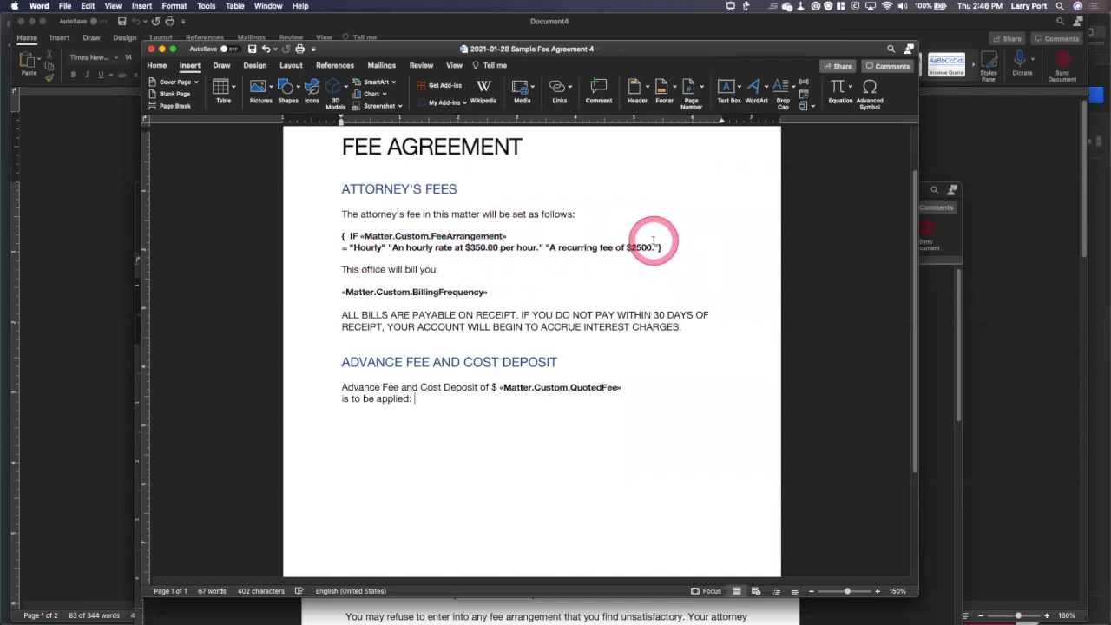
key("super+Tab")
Start a merge document for the Power of Attorney matter from the Fee Agreement template, and preview it
scroll(604, 232, "up", 2)
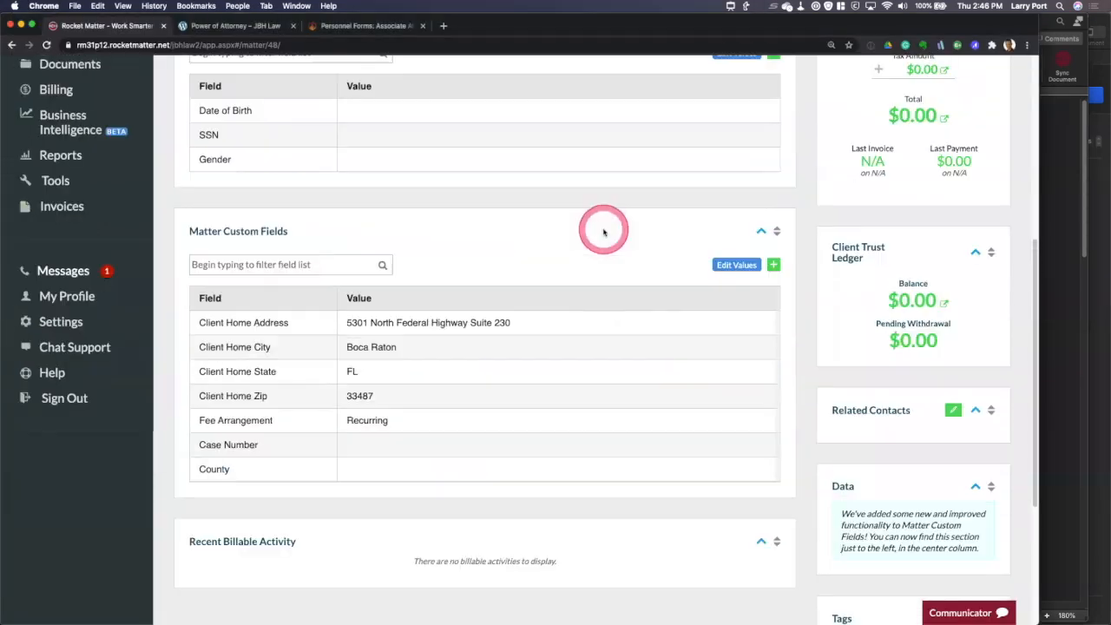
scroll(604, 232, "up", 5)
left_click(903, 83)
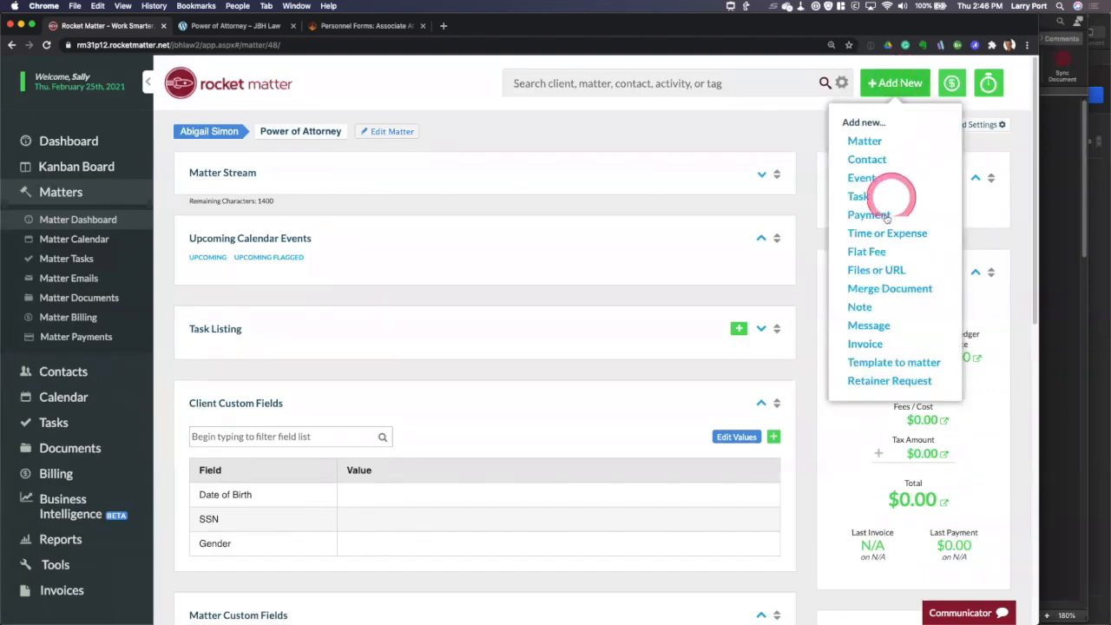
left_click(894, 288)
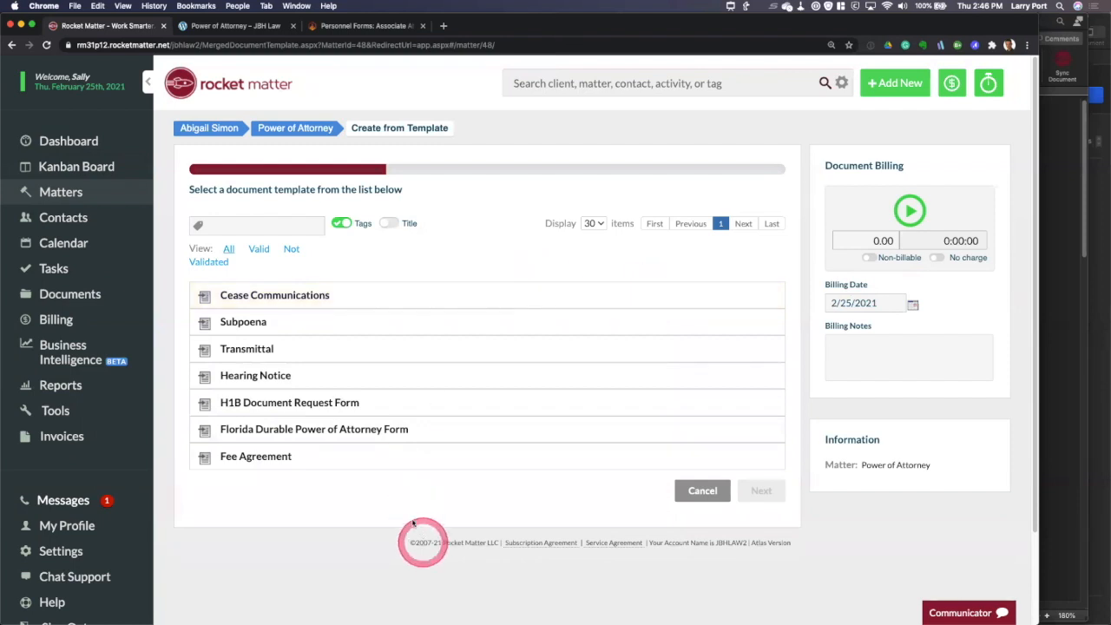
left_click(377, 452)
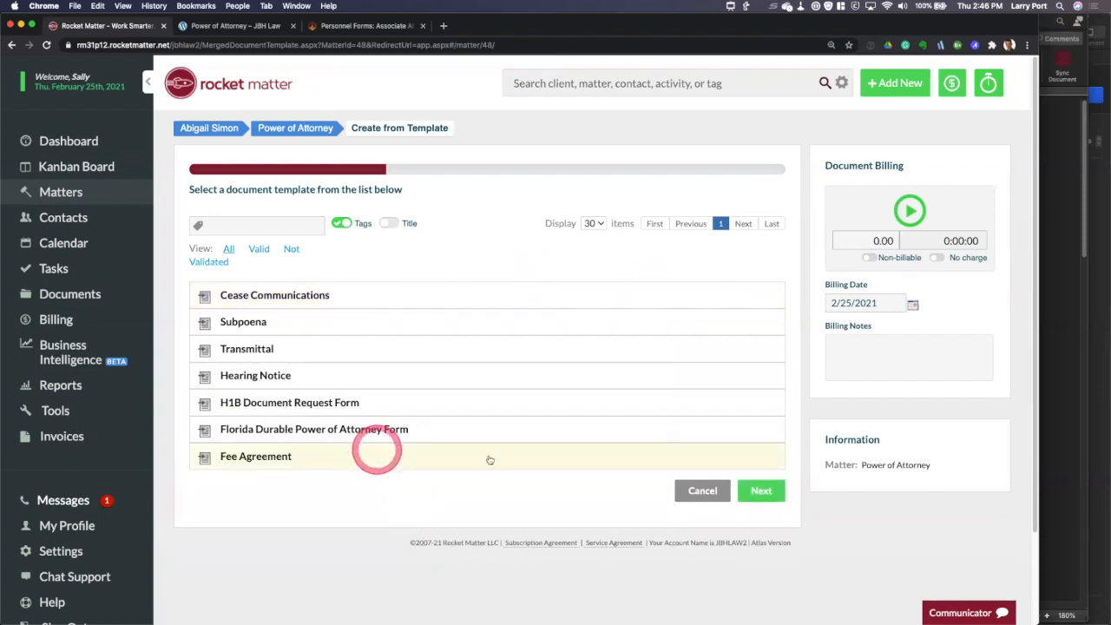
left_click(767, 500)
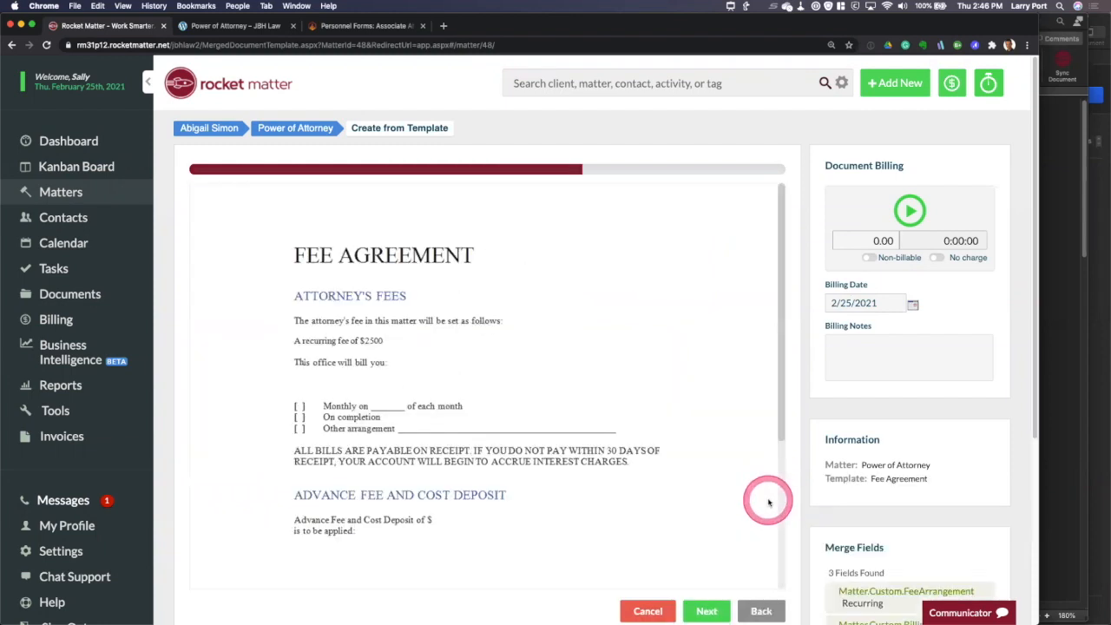
Review the attorney's fees section in the Fee Agreement preview, and try to start another merge document
scroll(726, 510, "down", 1)
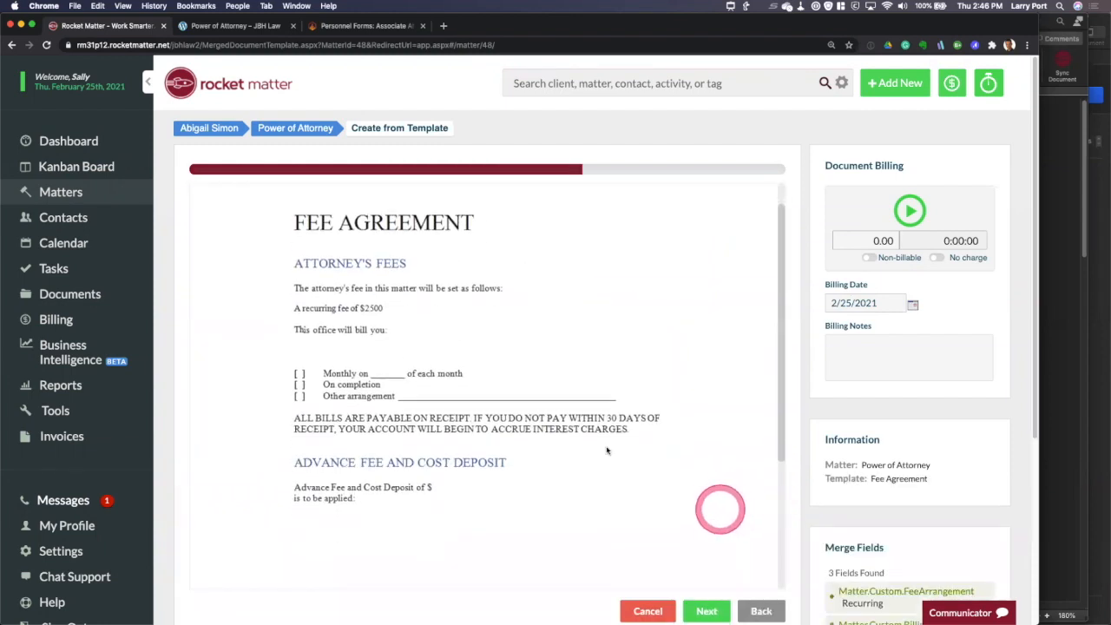
left_click_drag(293, 289, 429, 281)
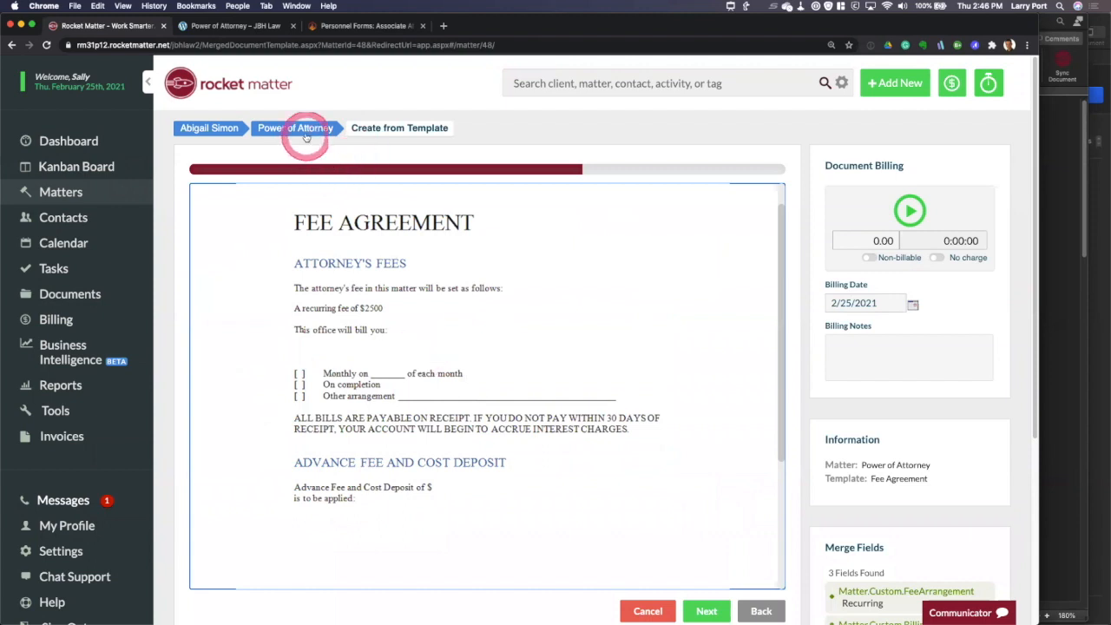
left_click(876, 84)
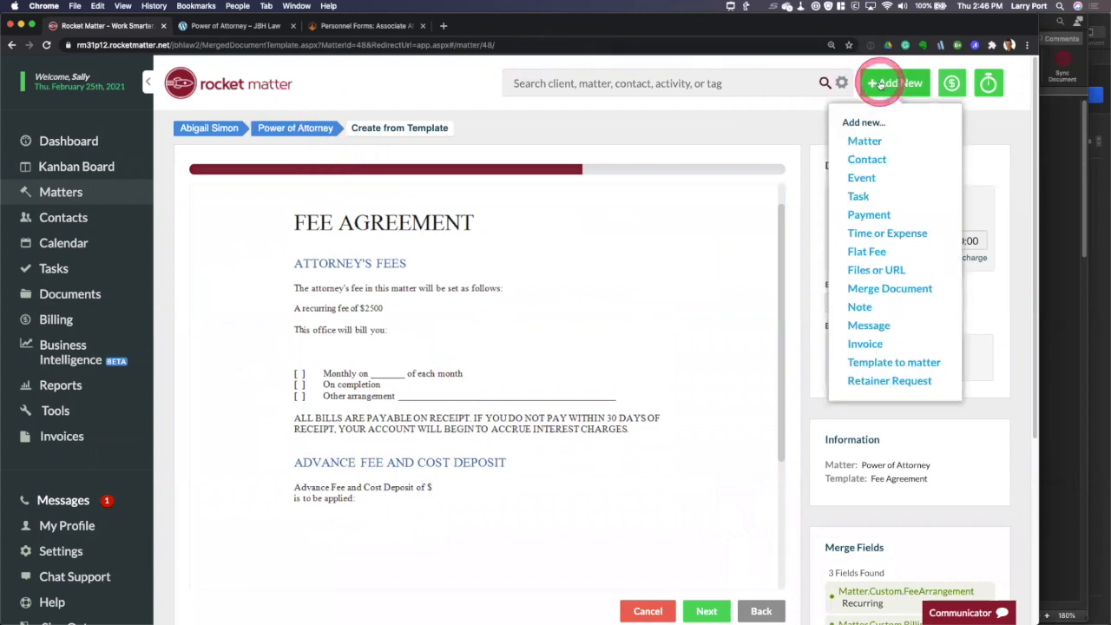
left_click(888, 288)
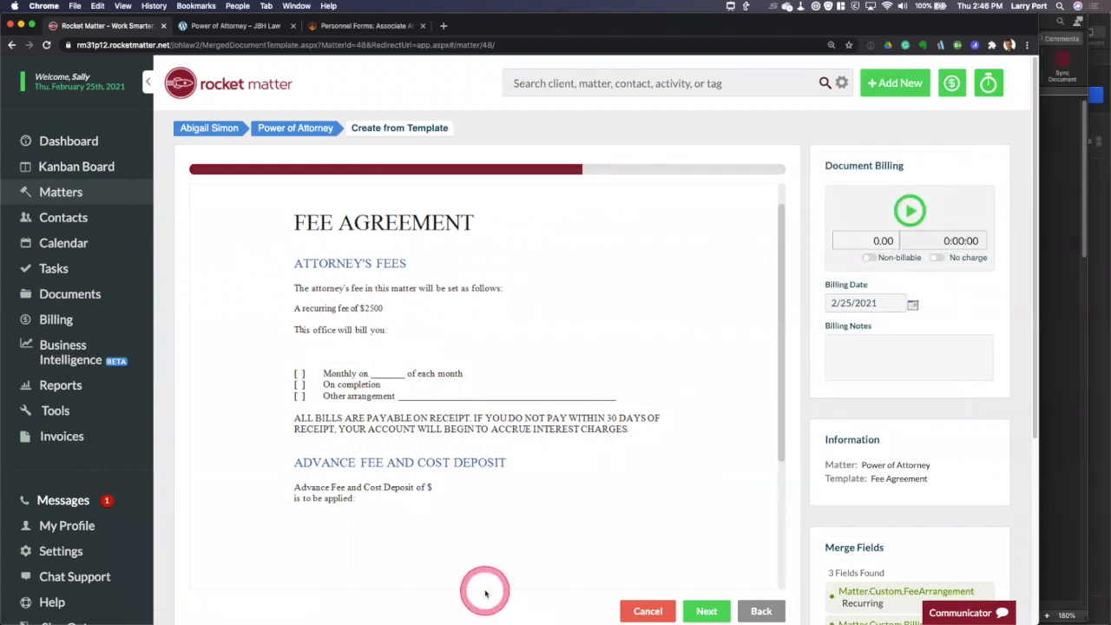
Switch to Finder and open florida-durable-power-of-attorney-form.doc from the @@ Office 365 Webinar folder in Word
key("super+Tab")
key("super+Tab")
key("super+Tab")
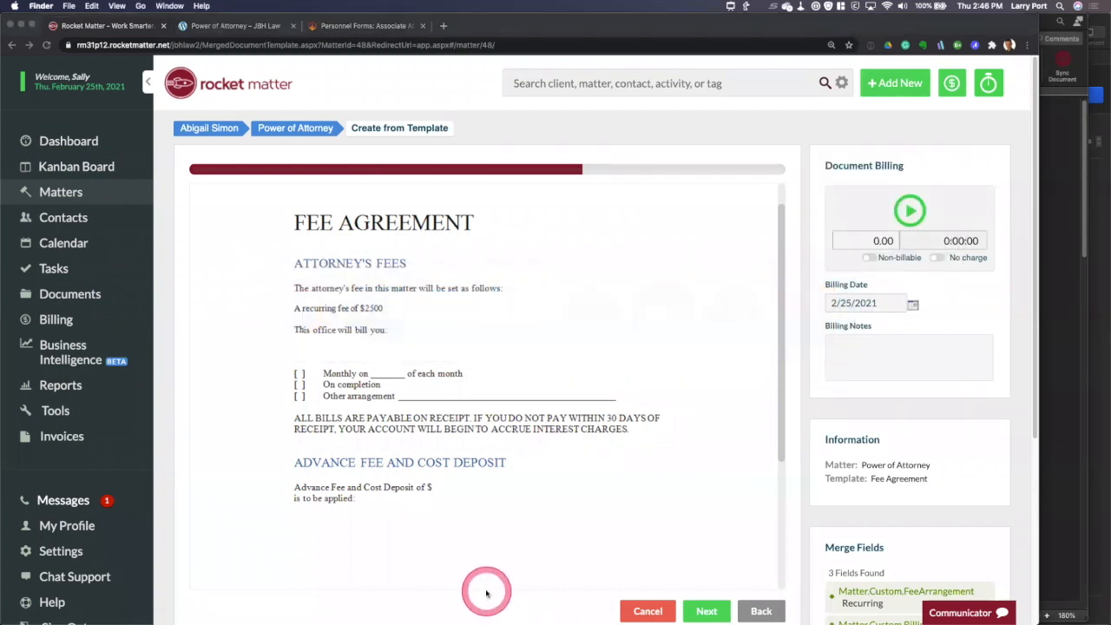
key("super+n")
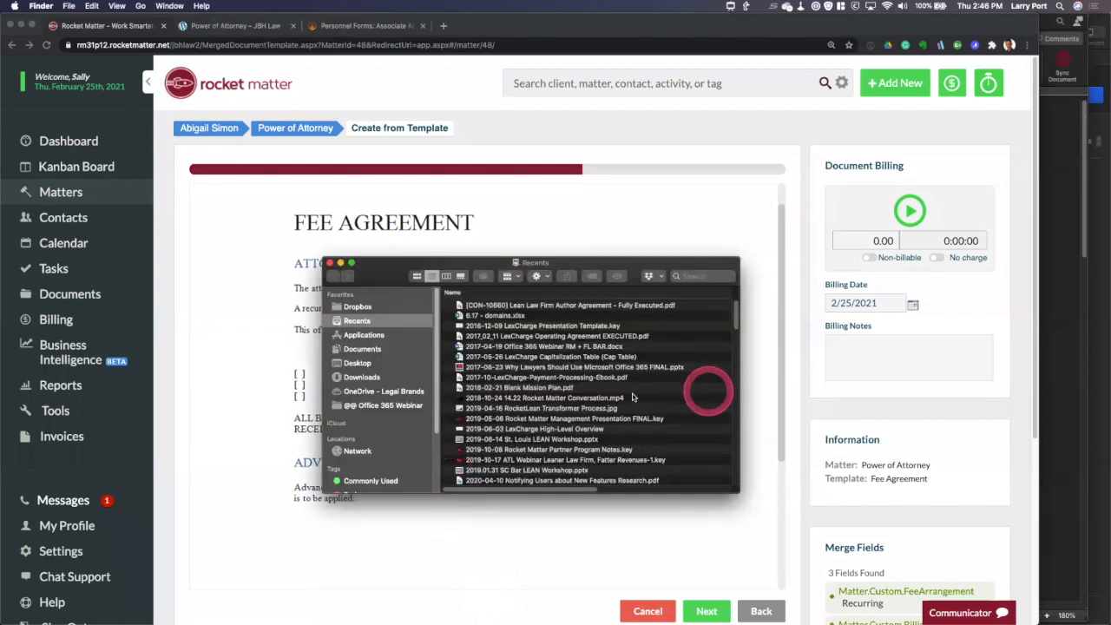
left_click(369, 405)
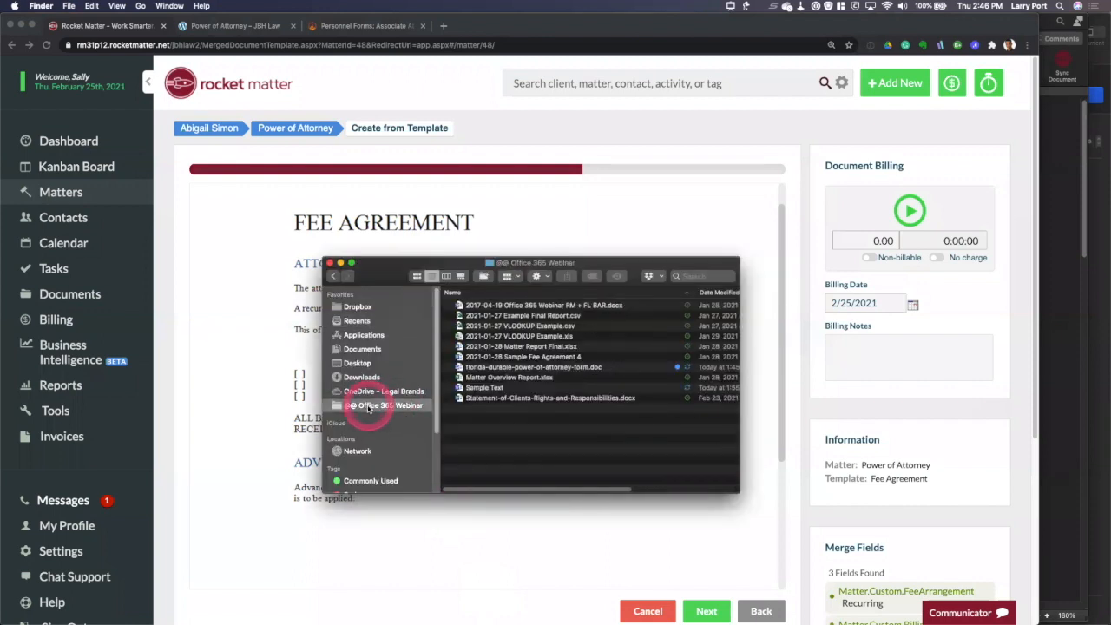
left_click_drag(581, 263, 413, 181)
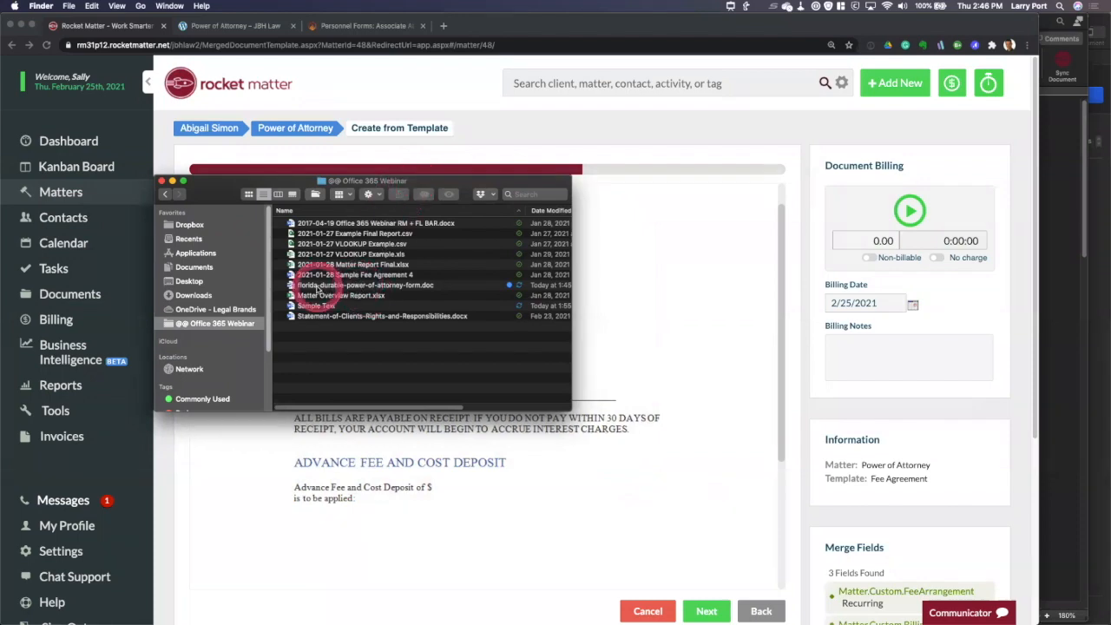
left_click(382, 285)
double_click(382, 285)
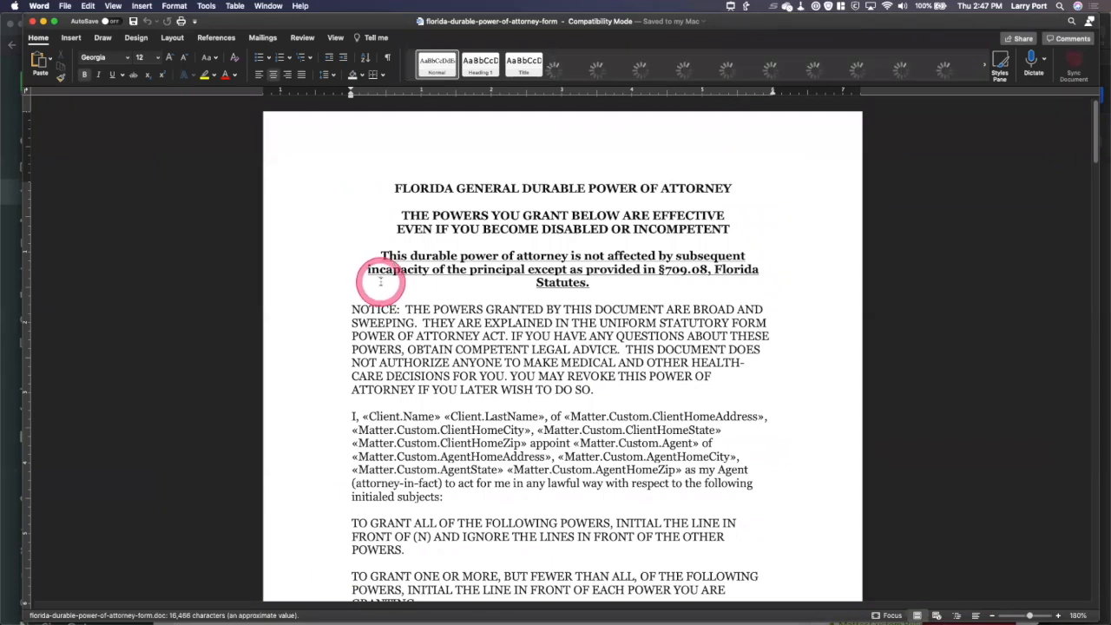
Examine the client and agent merge fields in the opening paragraph of the Florida power of attorney template
scroll(409, 308, "down", 2)
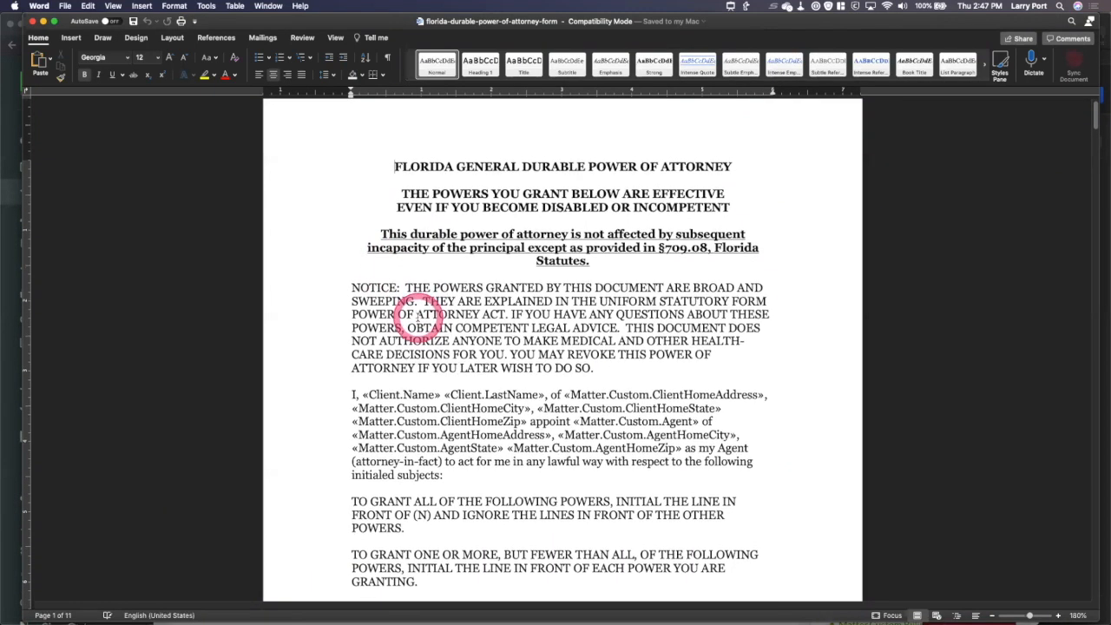
scroll(418, 318, "down", 5)
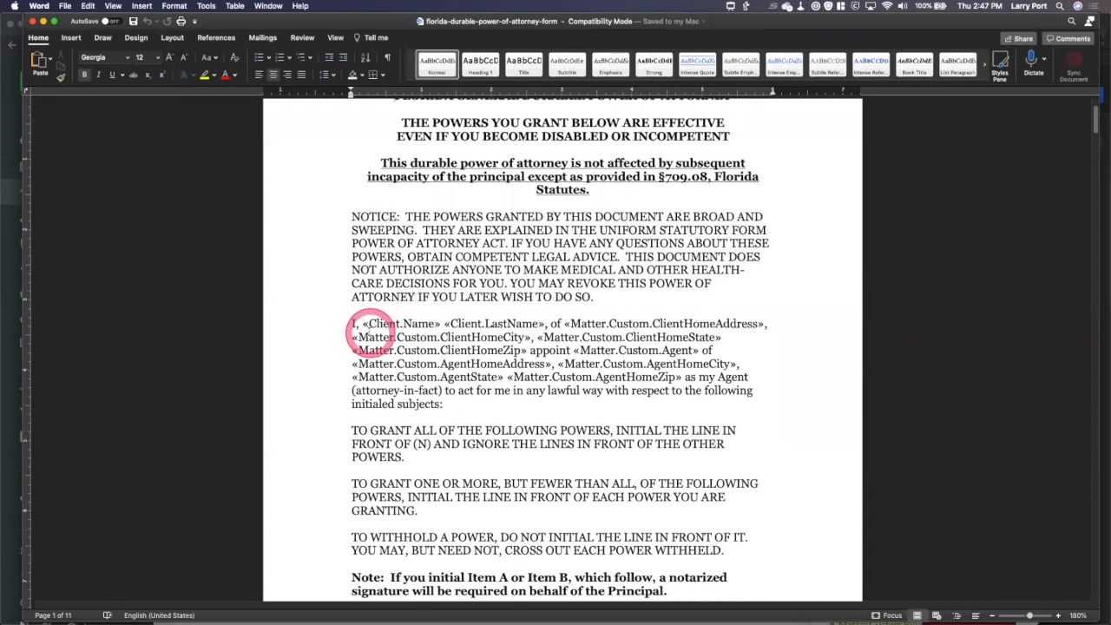
left_click_drag(361, 323, 425, 350)
left_click(519, 429)
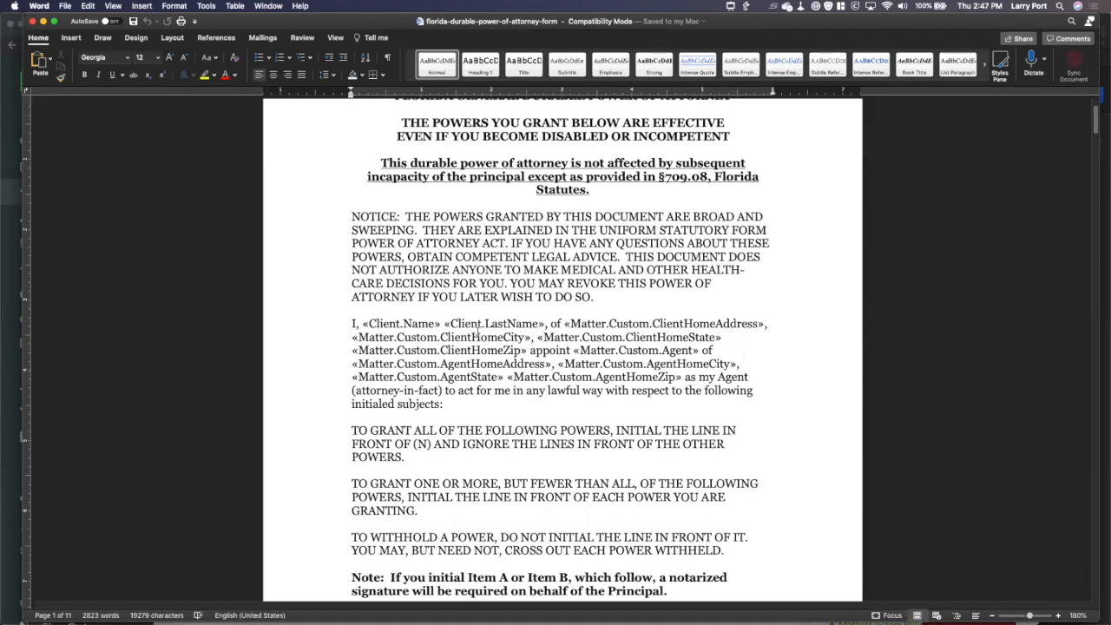
scroll(421, 364, "up", 3)
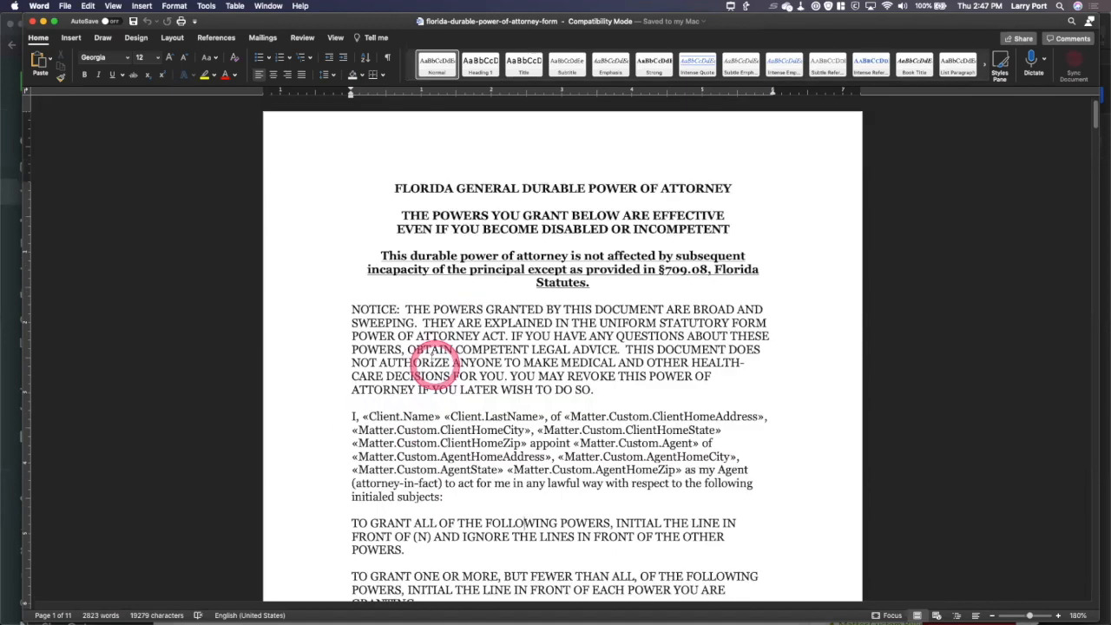
Switch back to Rocket Matter in Chrome, and try to start another merge document from the Fee Agreement preview
key("super+Tab")
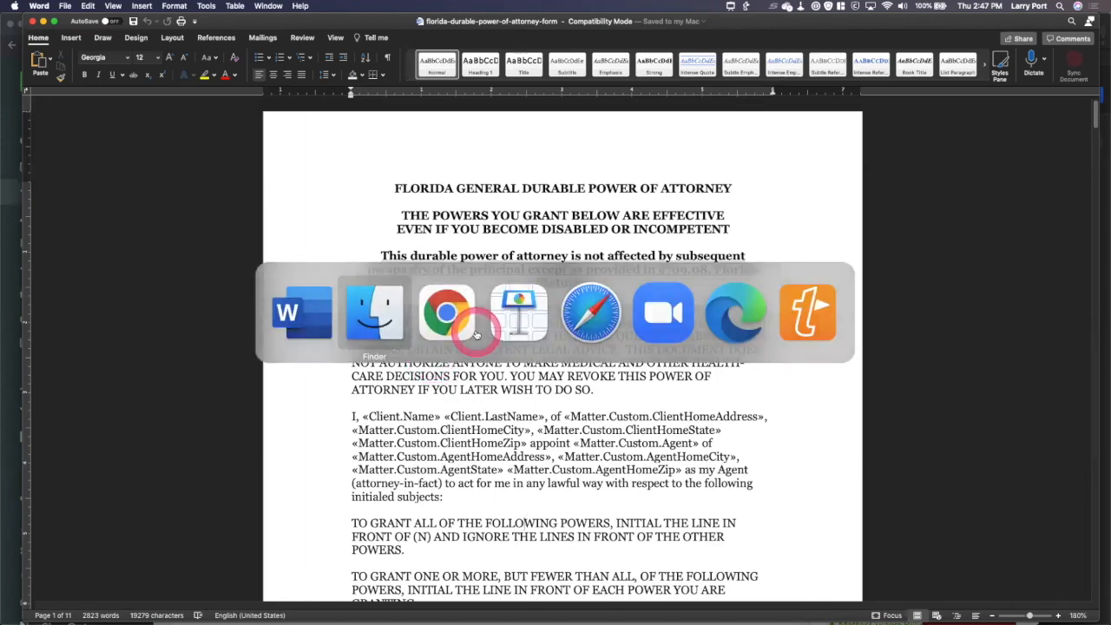
key("super+Tab")
key("Tab")
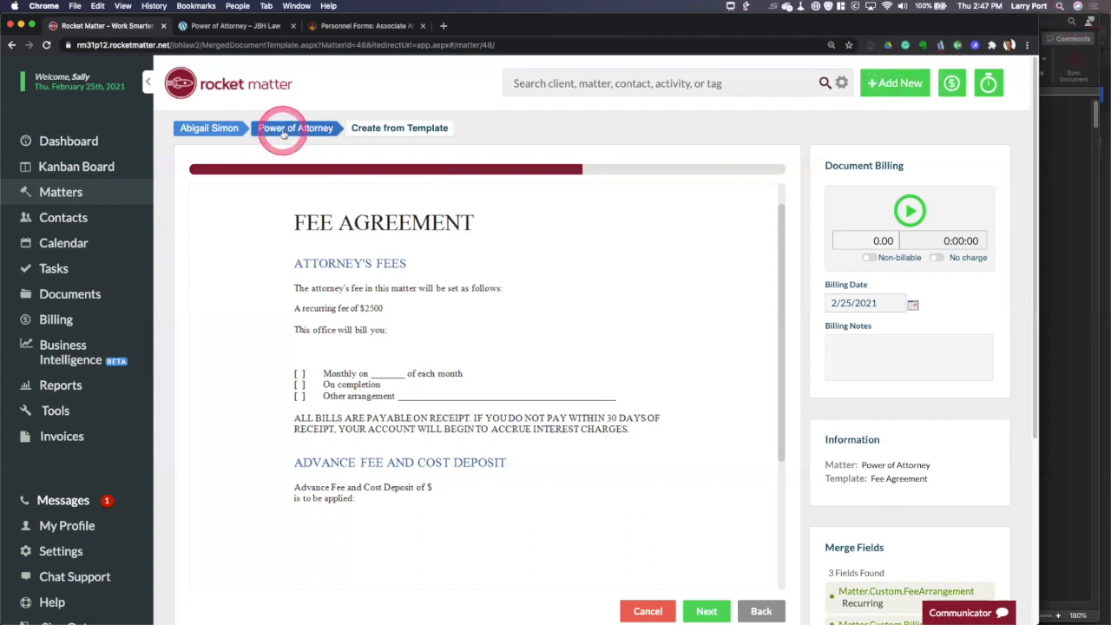
left_click(894, 83)
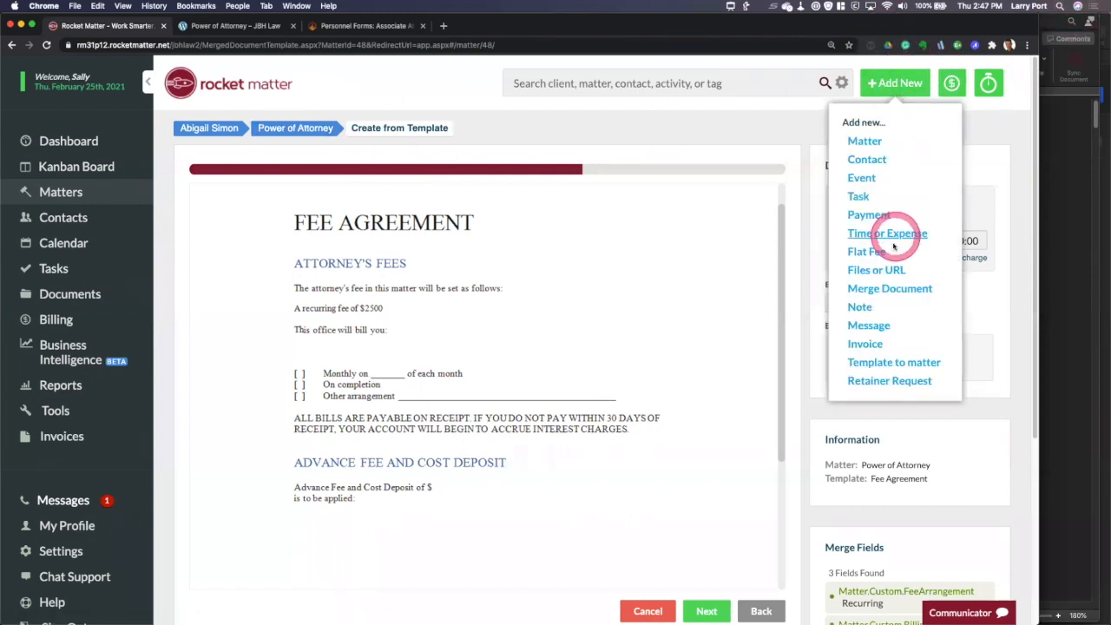
left_click(880, 288)
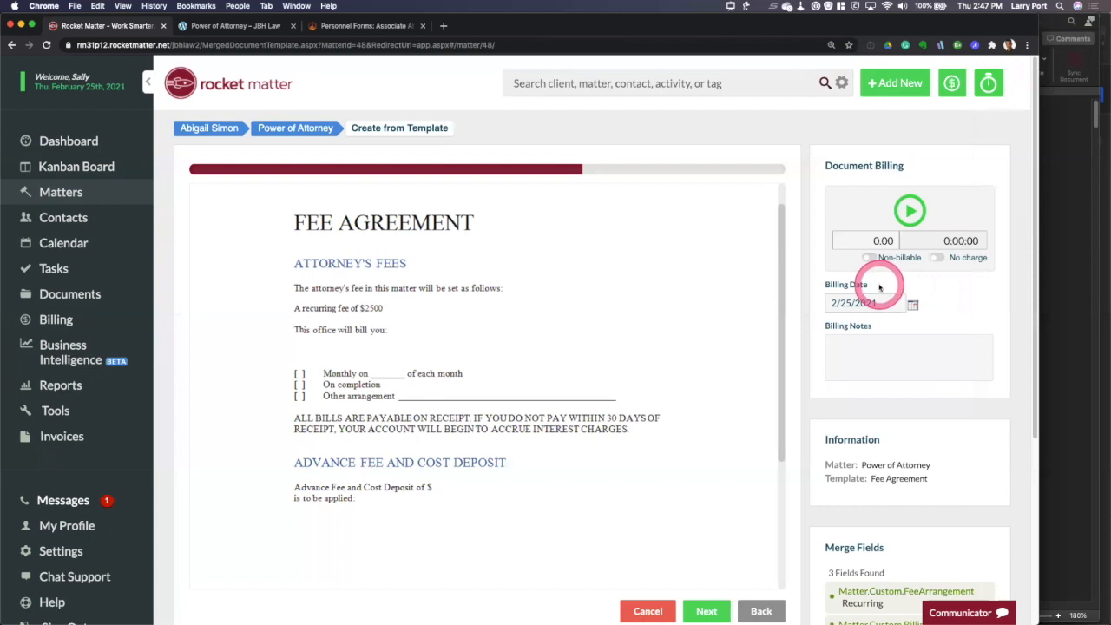
scroll(729, 278, "down", 1)
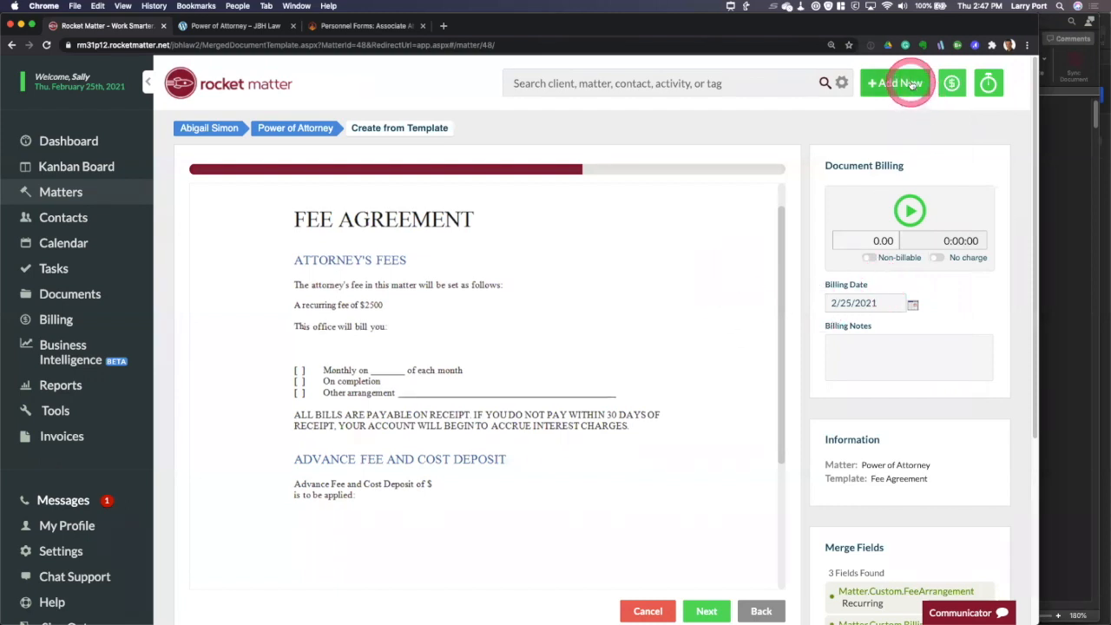
Return to the Power of Attorney matter, check its custom fields, and start a new merge document for it
left_click(291, 130)
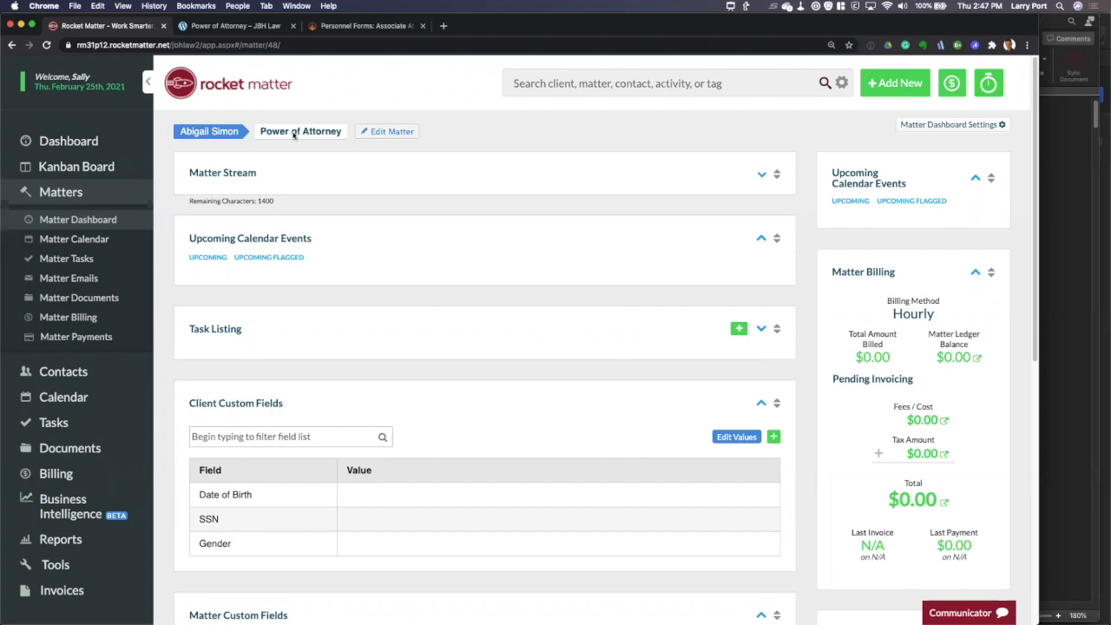
scroll(471, 364, "down", 5)
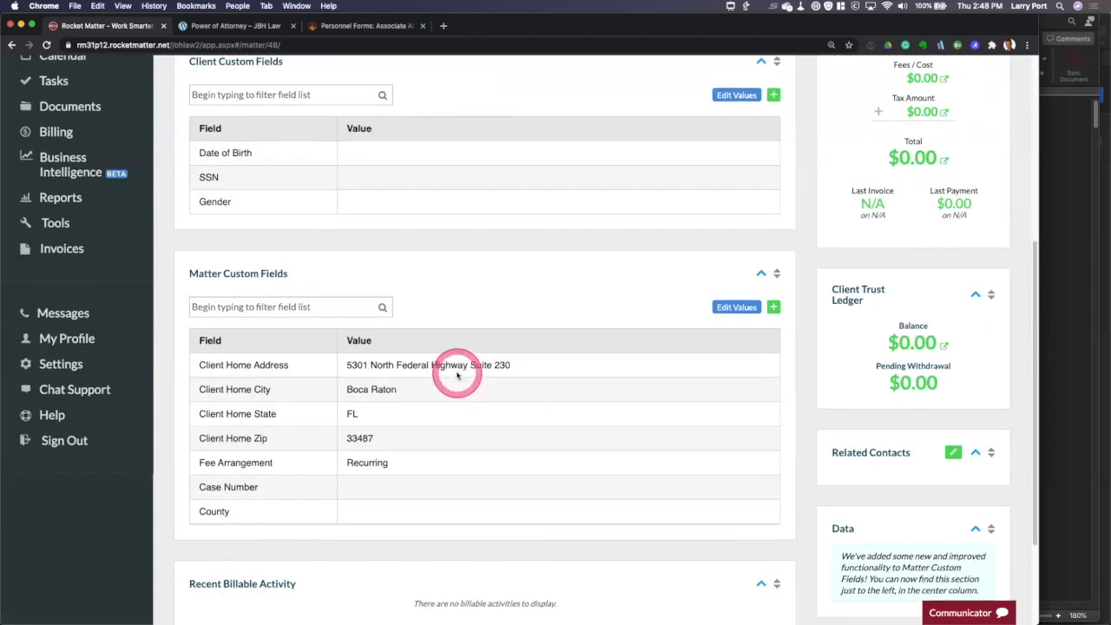
scroll(469, 369, "up", 4)
scroll(460, 373, "up", 2)
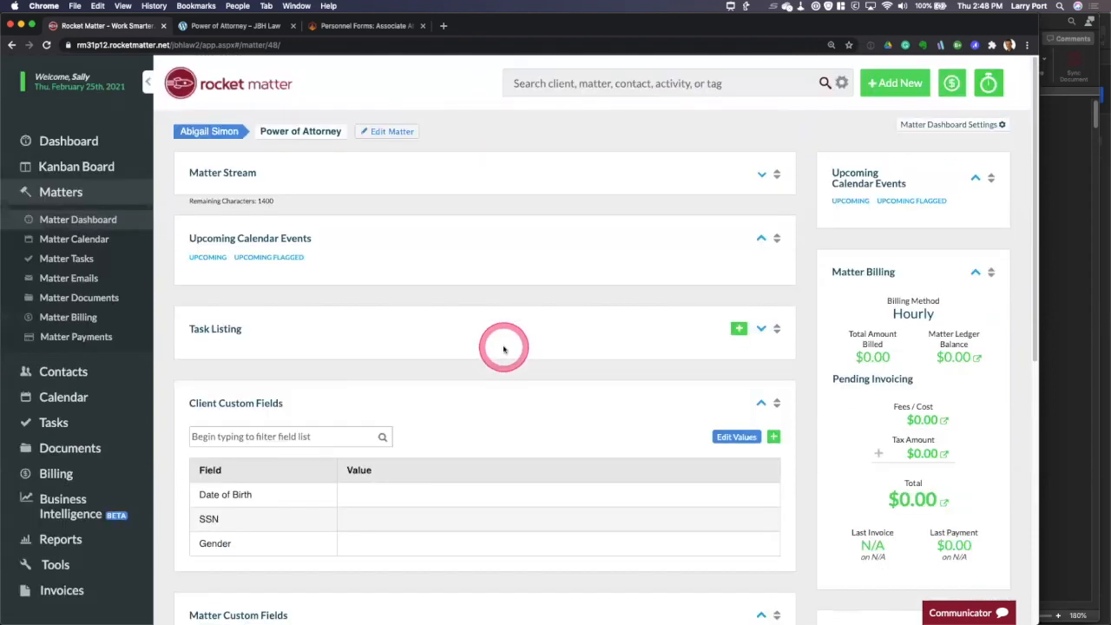
left_click(887, 87)
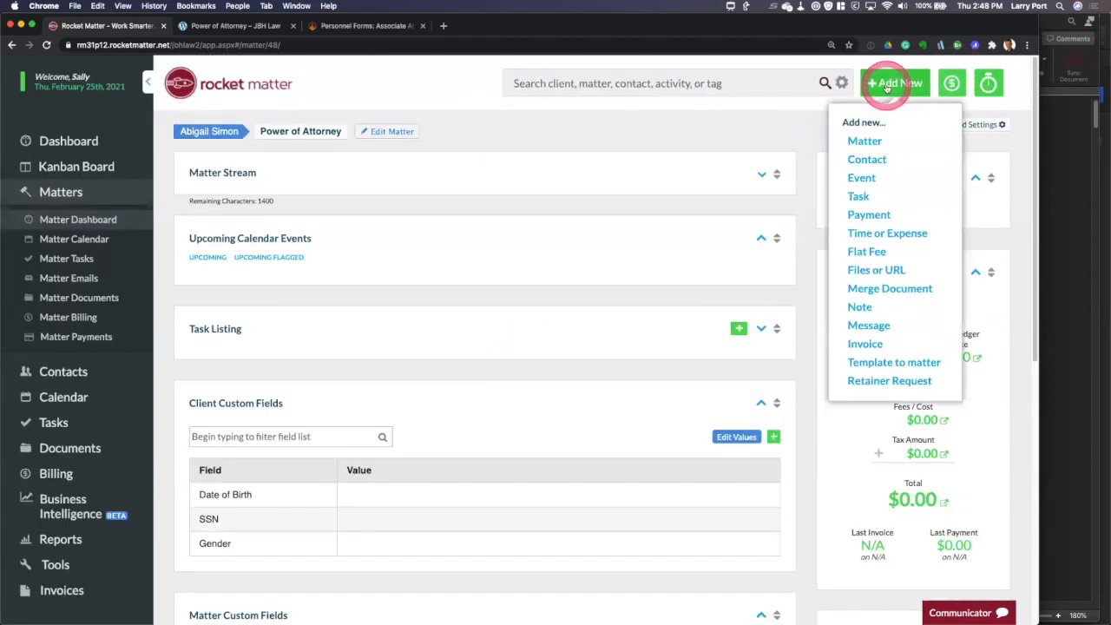
left_click(882, 298)
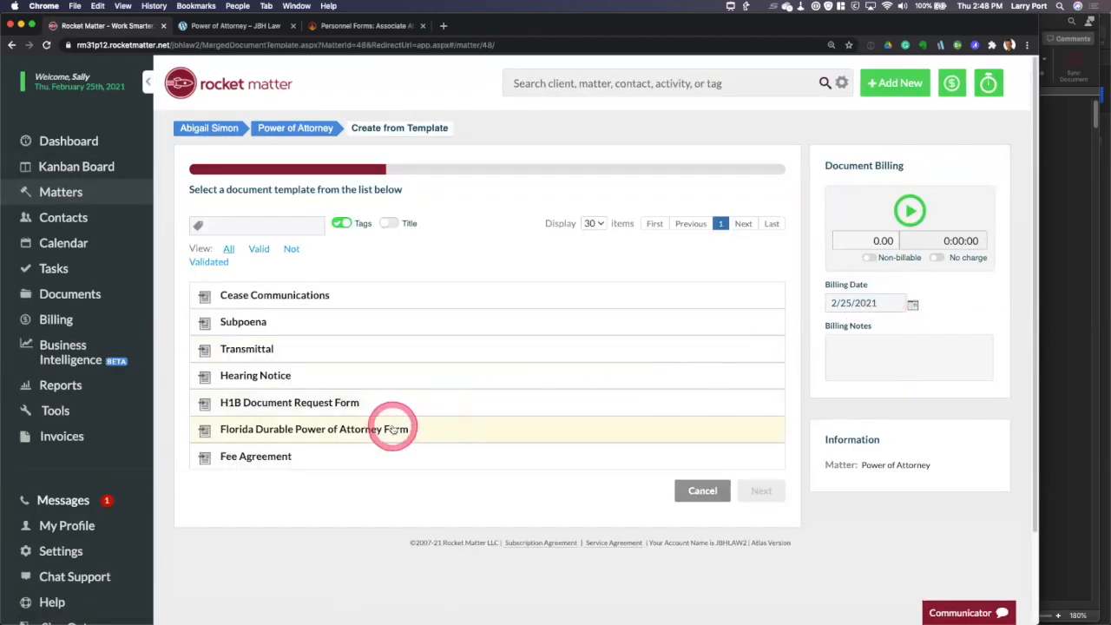
Generate the merged document from the Florida Durable Power of Attorney Form template, and view the Power of Attorney intake form on the JBH Law site
left_click(393, 428)
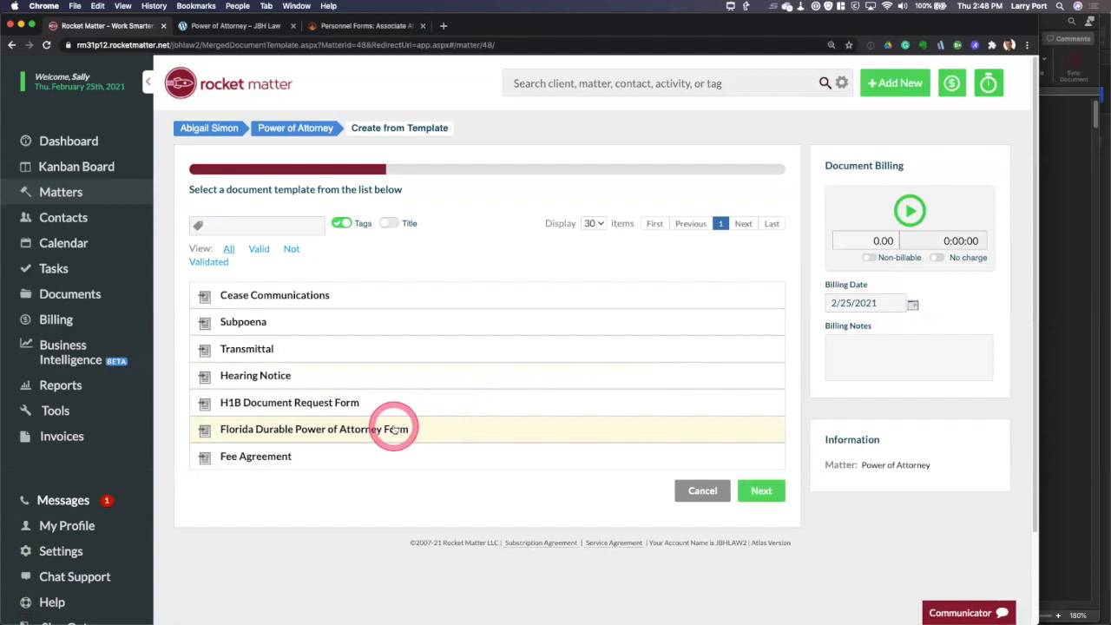
left_click(762, 490)
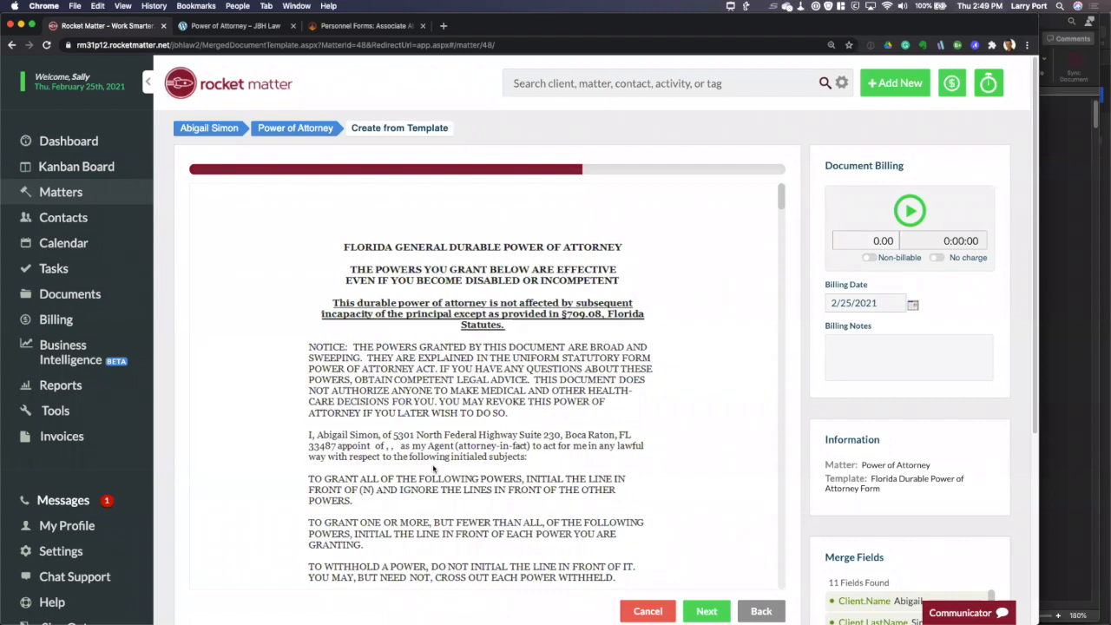
left_click(251, 31)
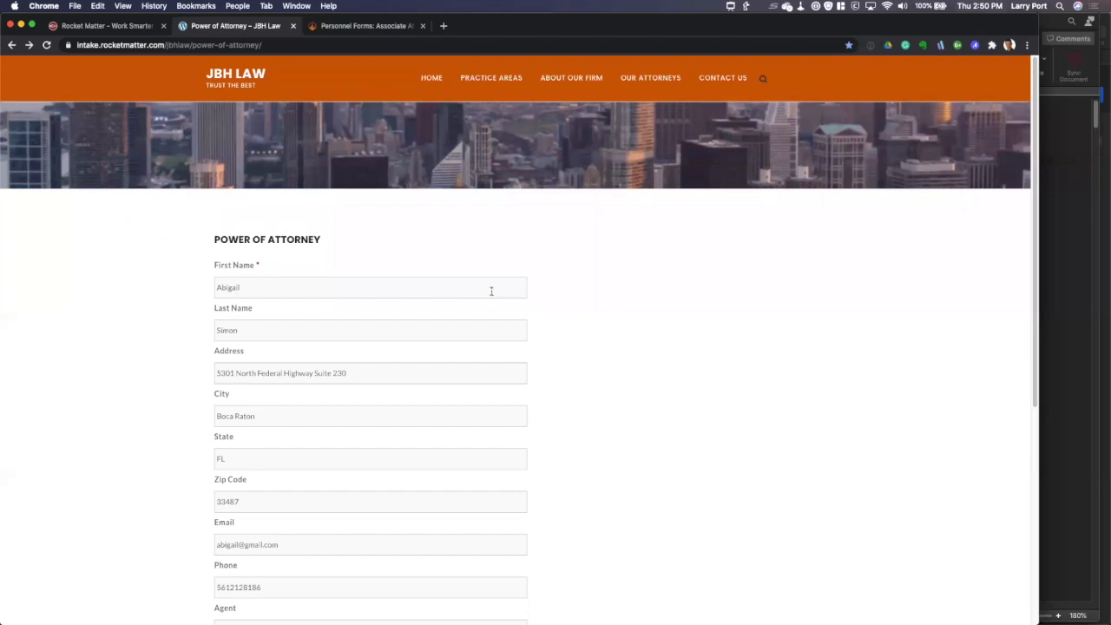
left_click(578, 39)
Switch to Keynote and play the presentation from the Word topics slide
key("super+Tab")
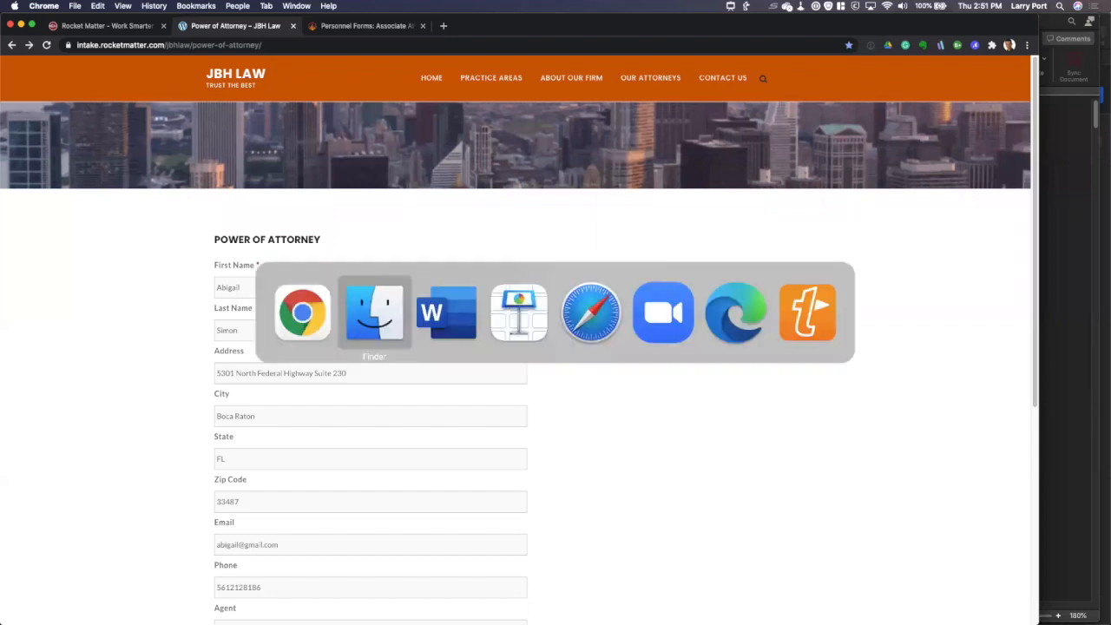
key("super+Tab")
key("super+Tab")
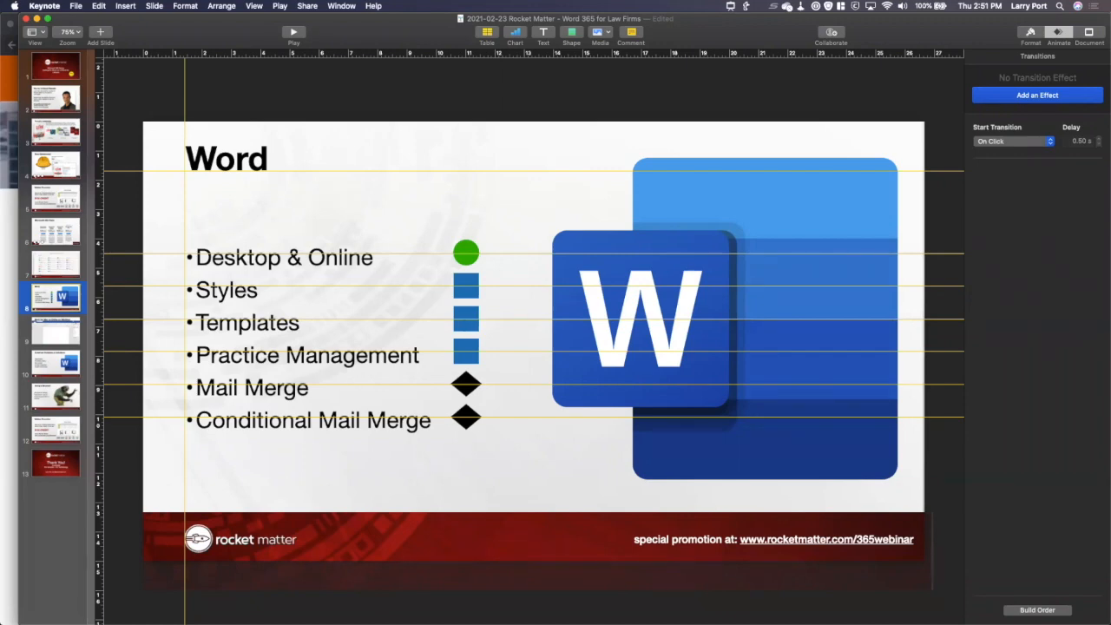
left_click(292, 33)
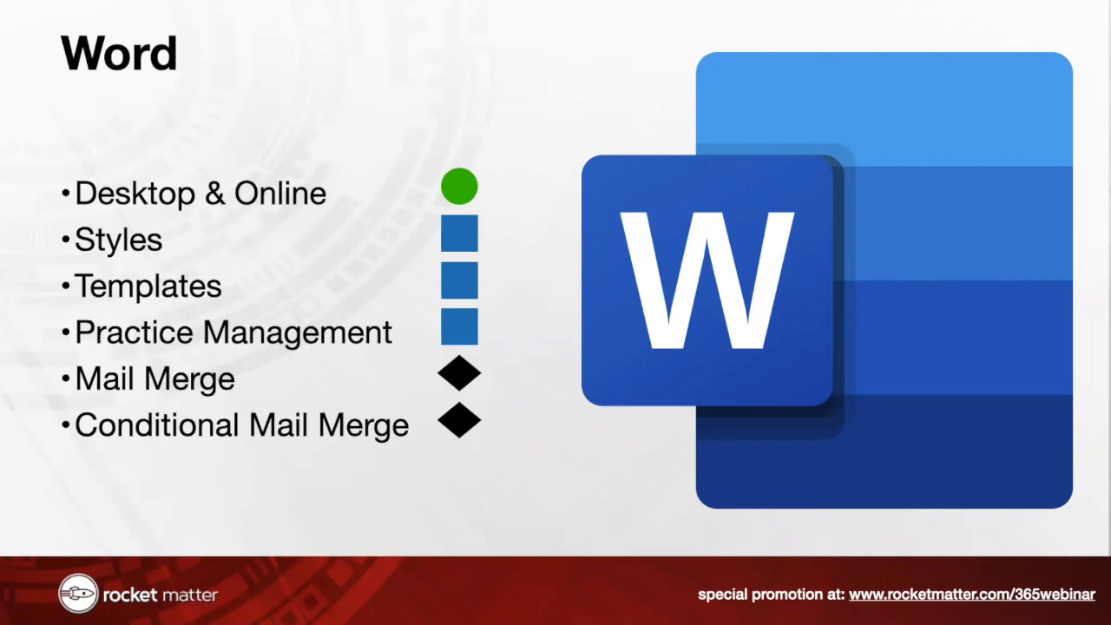
Leave the slideshow, switch to Word, and close the florida-durable-power-of-attorney-form document
key("Escape")
key("super+Tab")
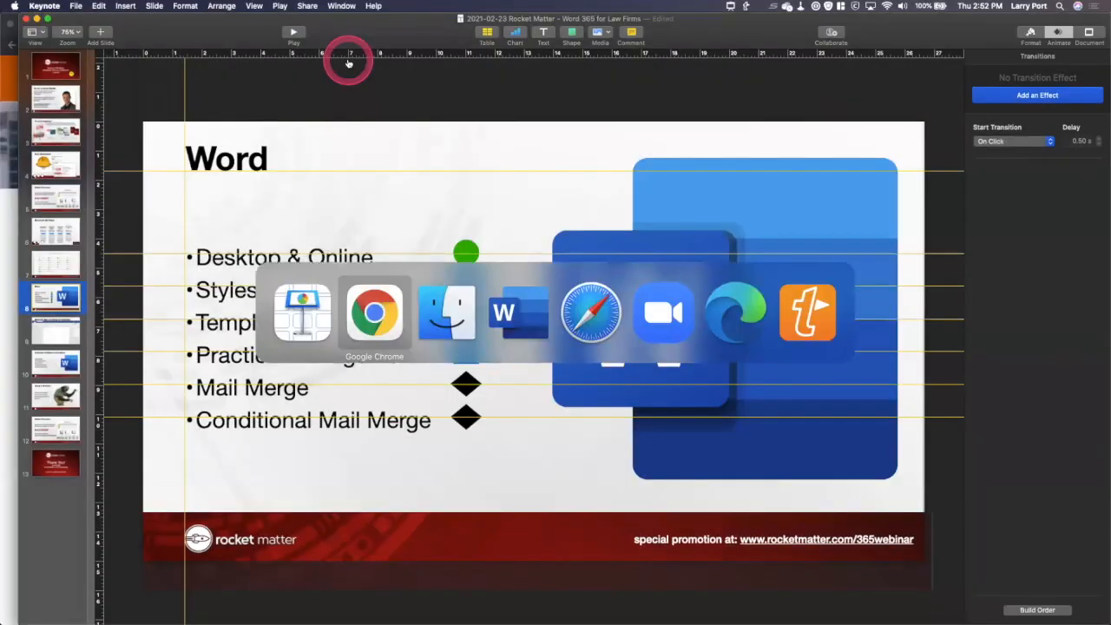
key("super+Tab")
key("super+Tab")
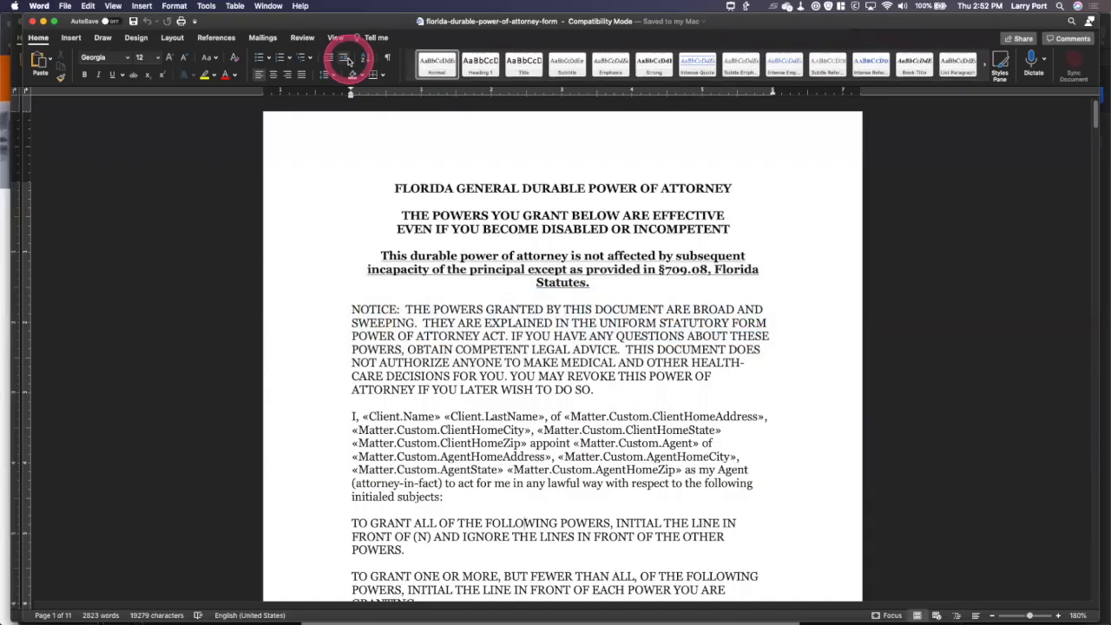
left_click_drag(960, 29, 939, 29)
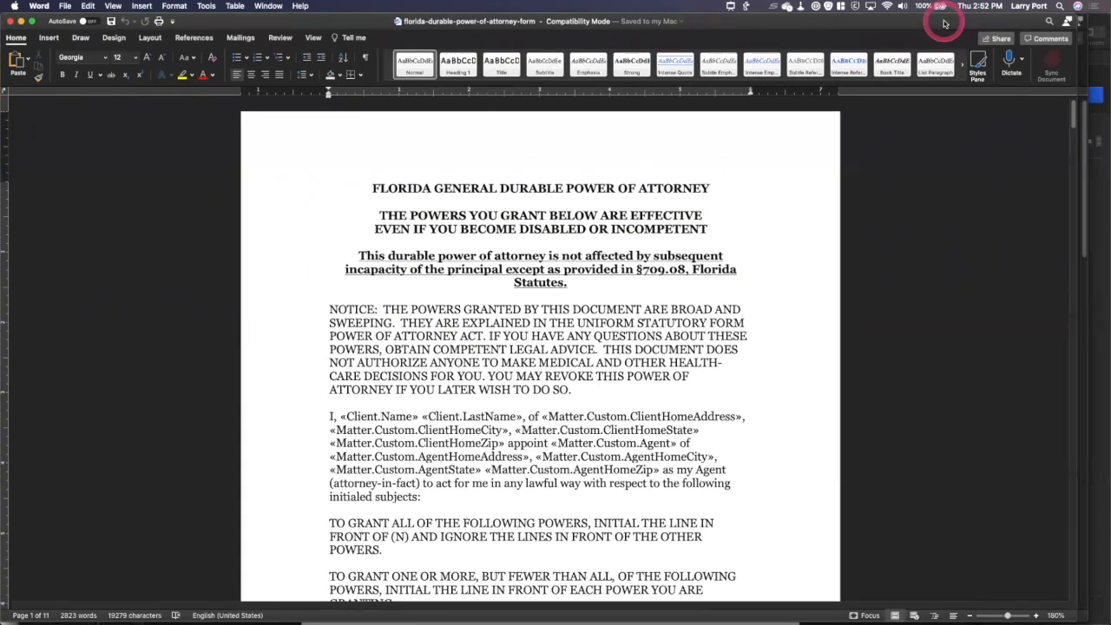
left_click(1053, 64)
left_click(8, 22)
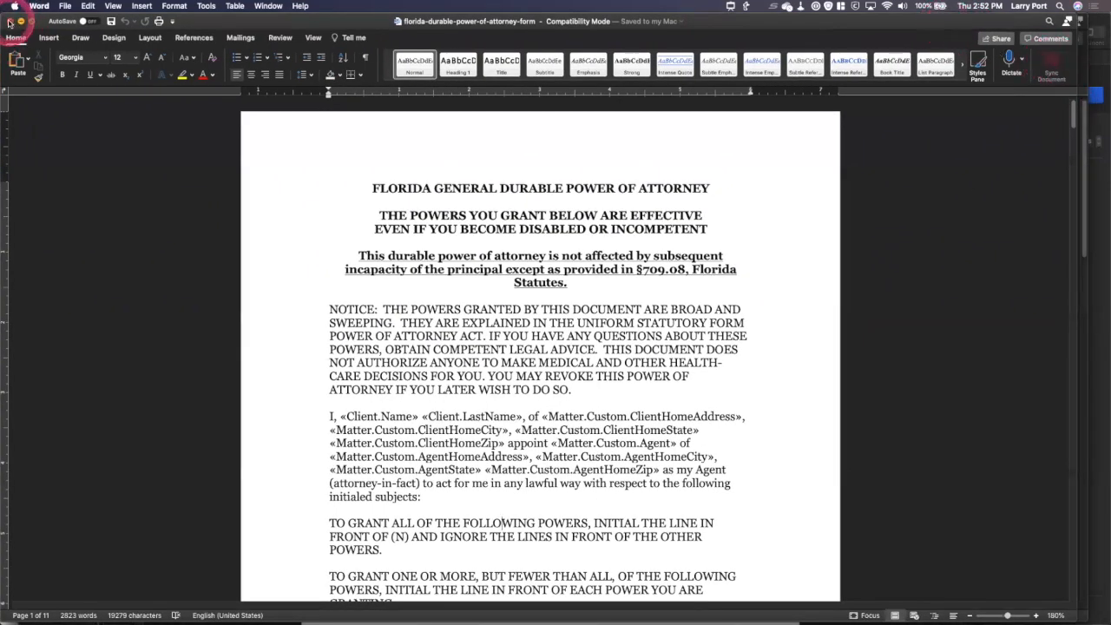
Switch to Document5 in Microsoft Edge and view the list of available styles without applying any
key("super+Tab")
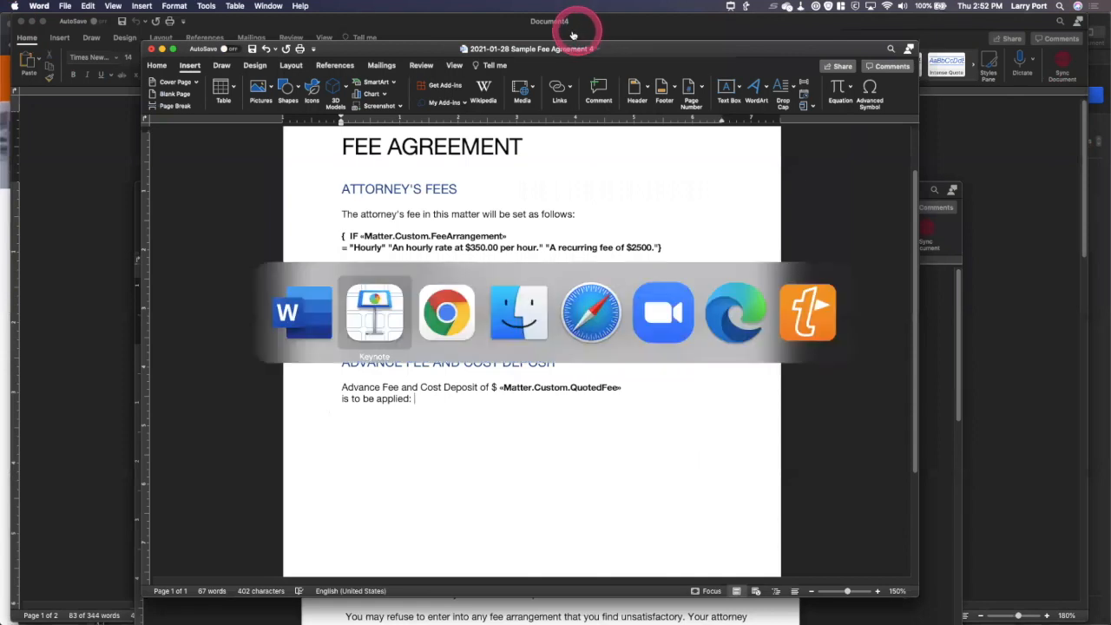
key("super+Tab")
key("super+Tab")
key("super+Tab")
key("super+Tab")
key("super+Tab")
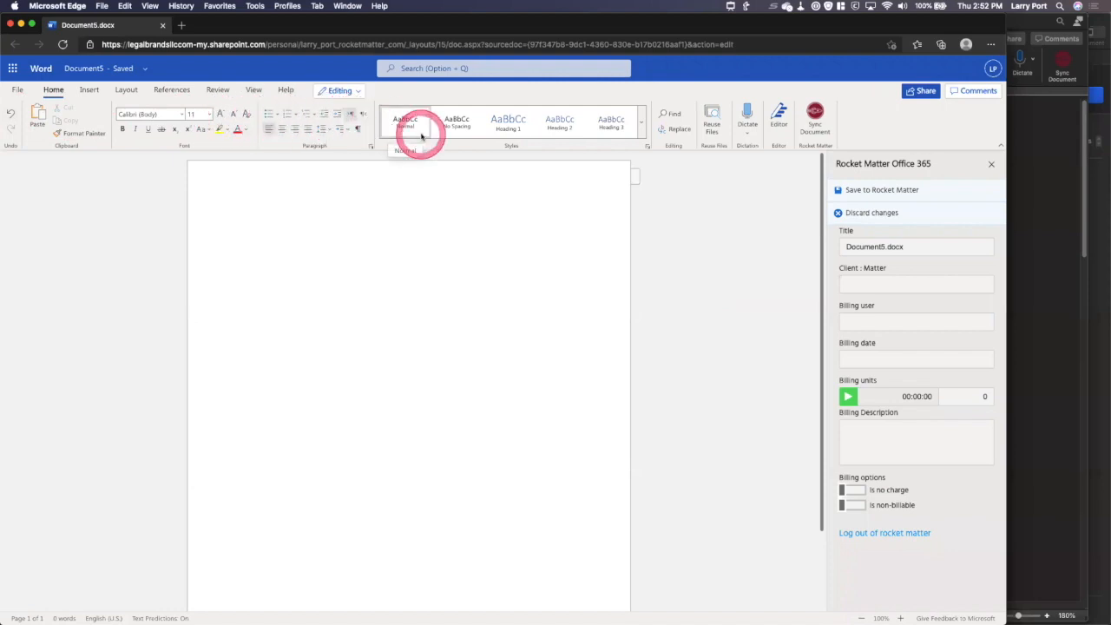
left_click(647, 145)
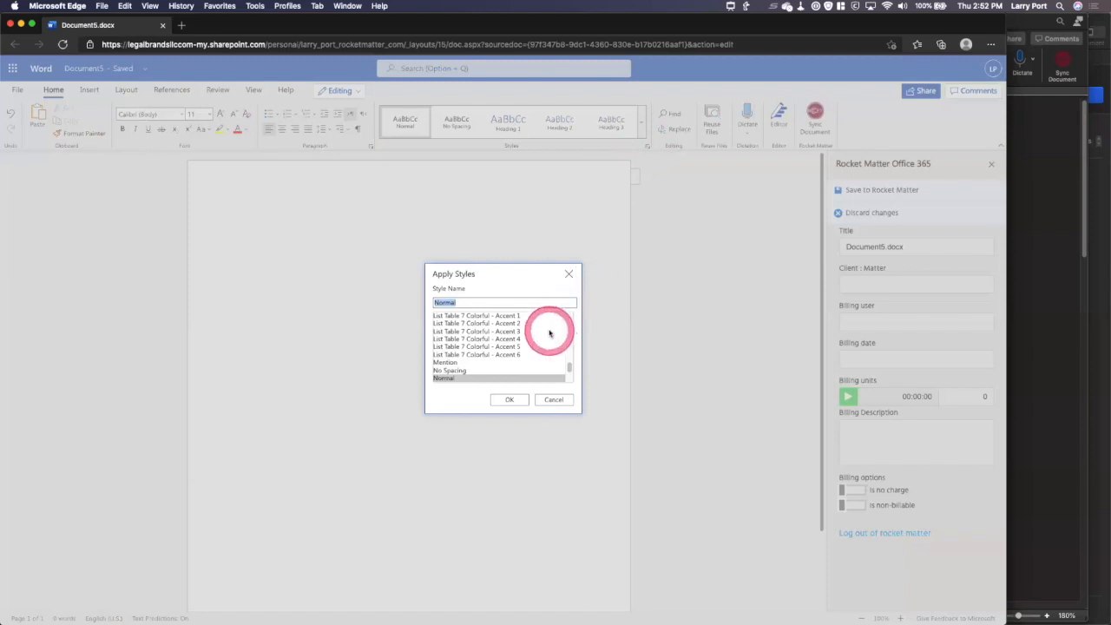
left_click(553, 399)
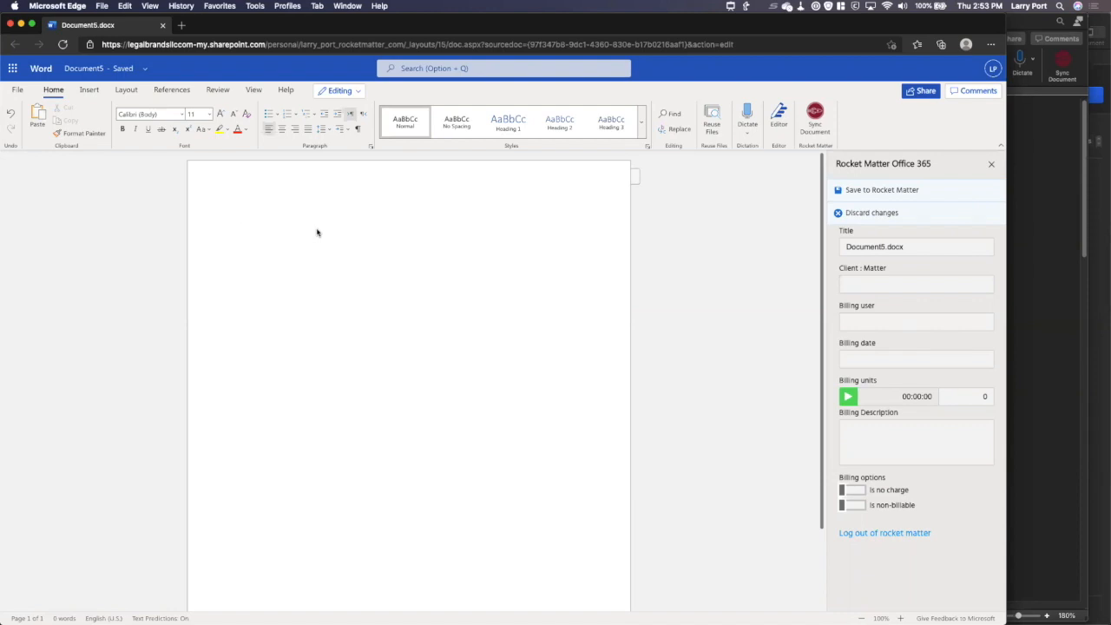
In the Rocket Matter form, title the document with the presenter's first name plus DOC 1 and assign it to the Sky Bros complaint matter
left_click(920, 250)
left_click_drag(918, 248, 831, 247)
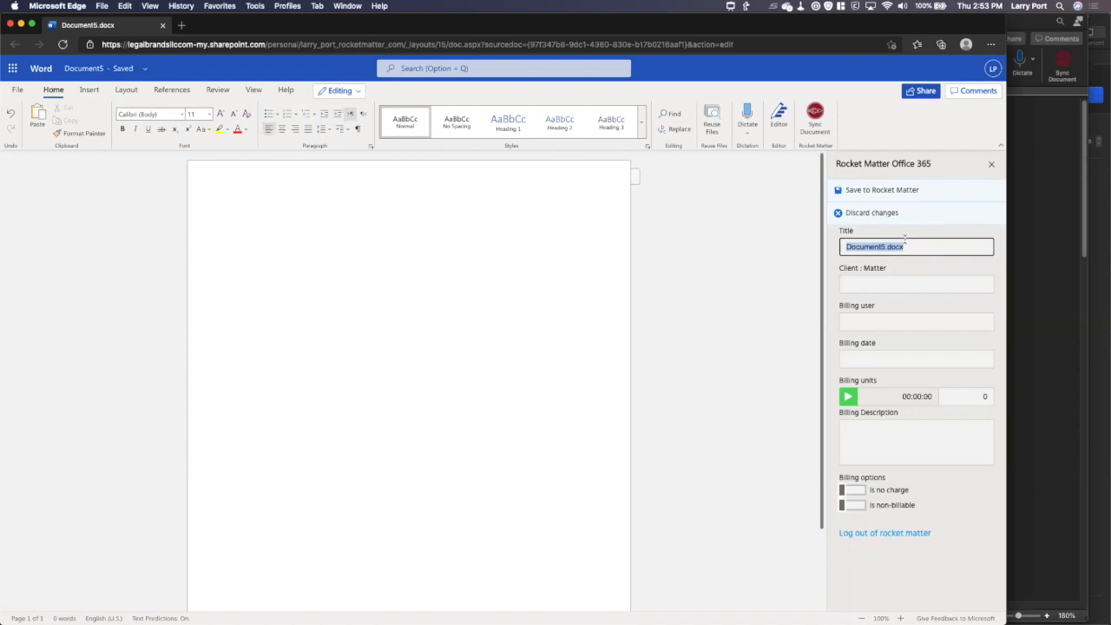
left_click(859, 285)
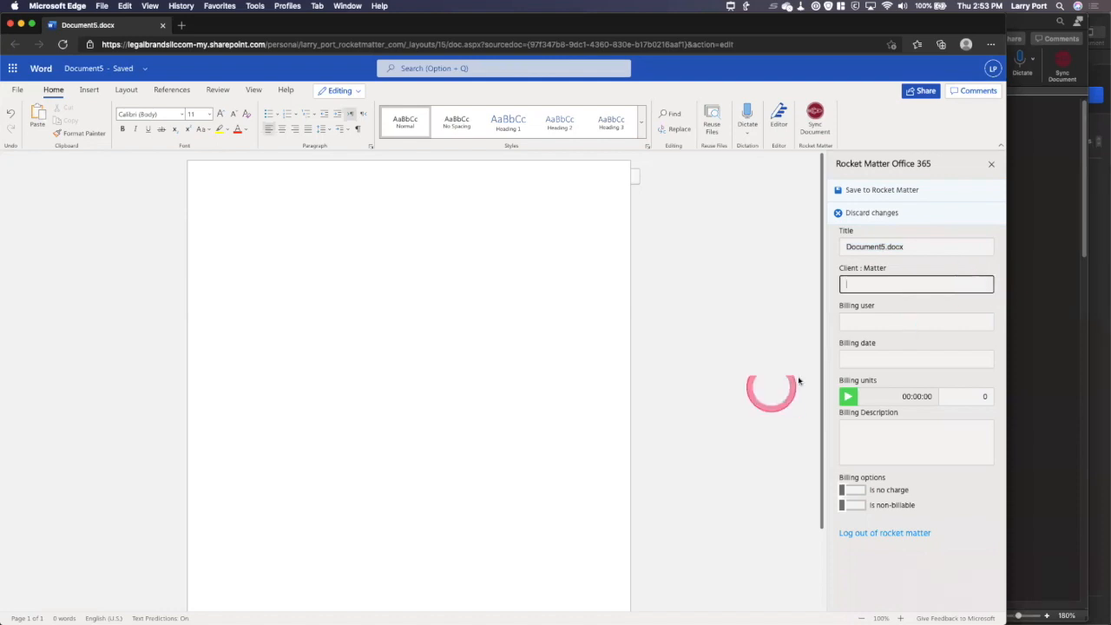
left_click(912, 247)
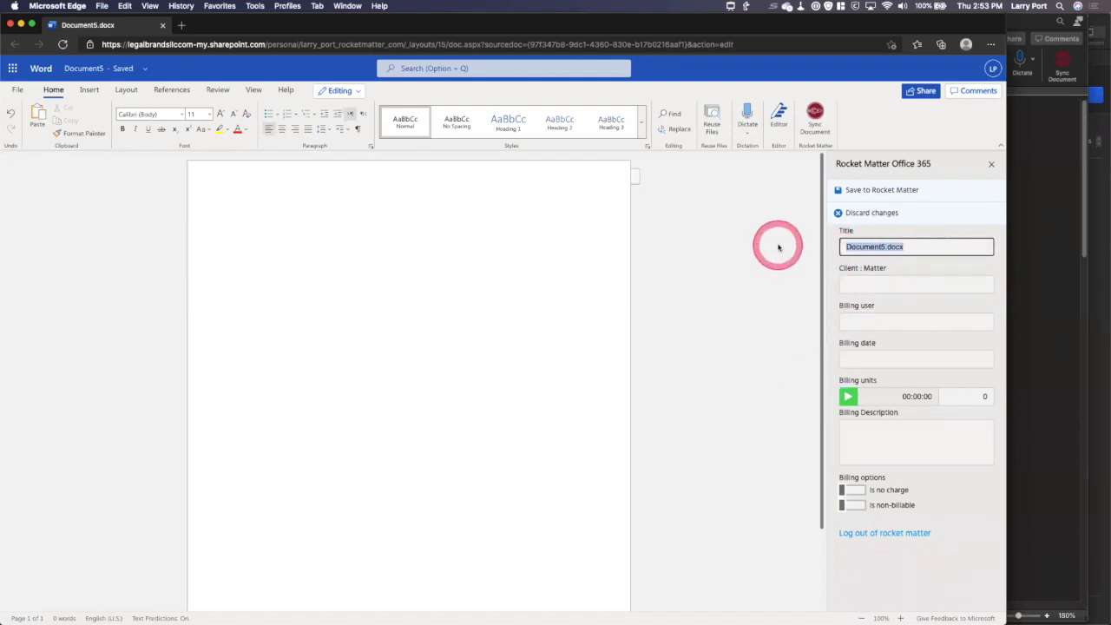
type("Larrys DO")
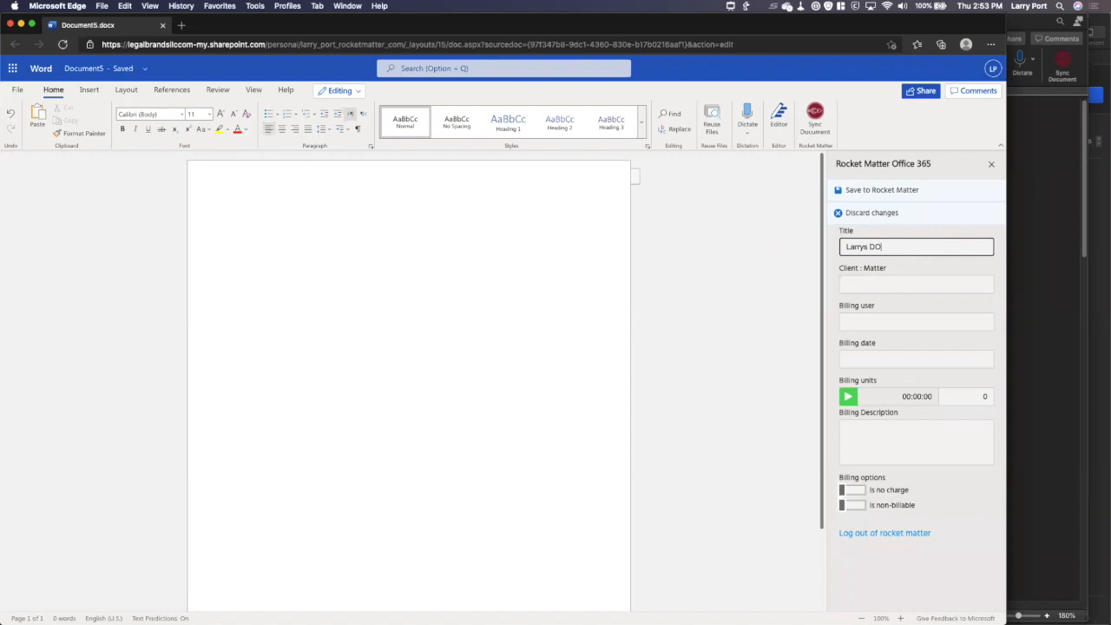
type("C 1")
key("Tab")
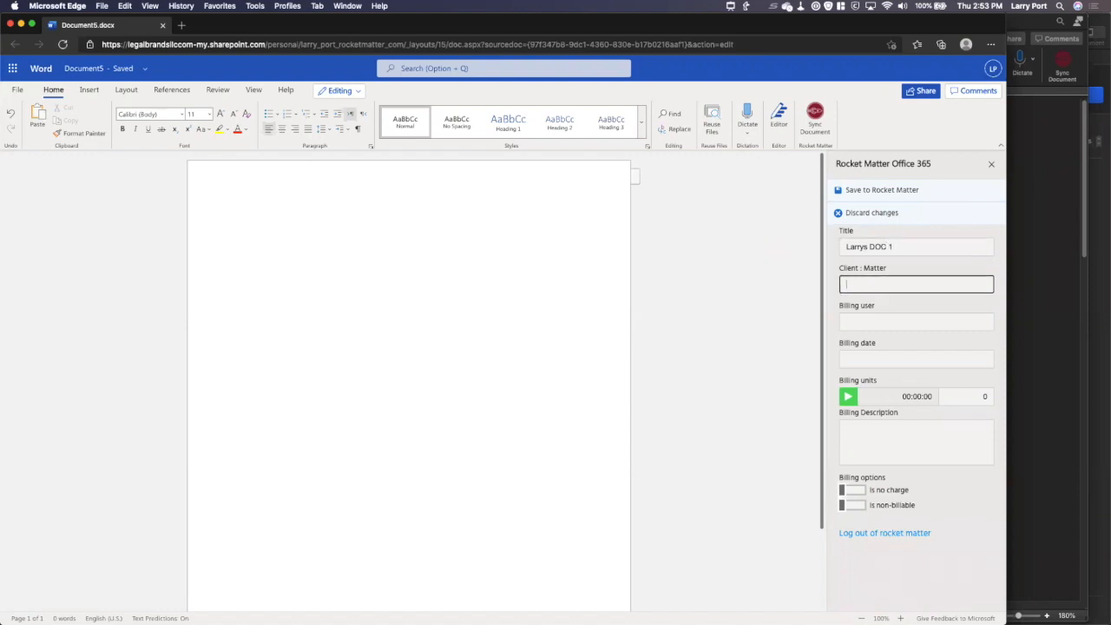
type("SKY")
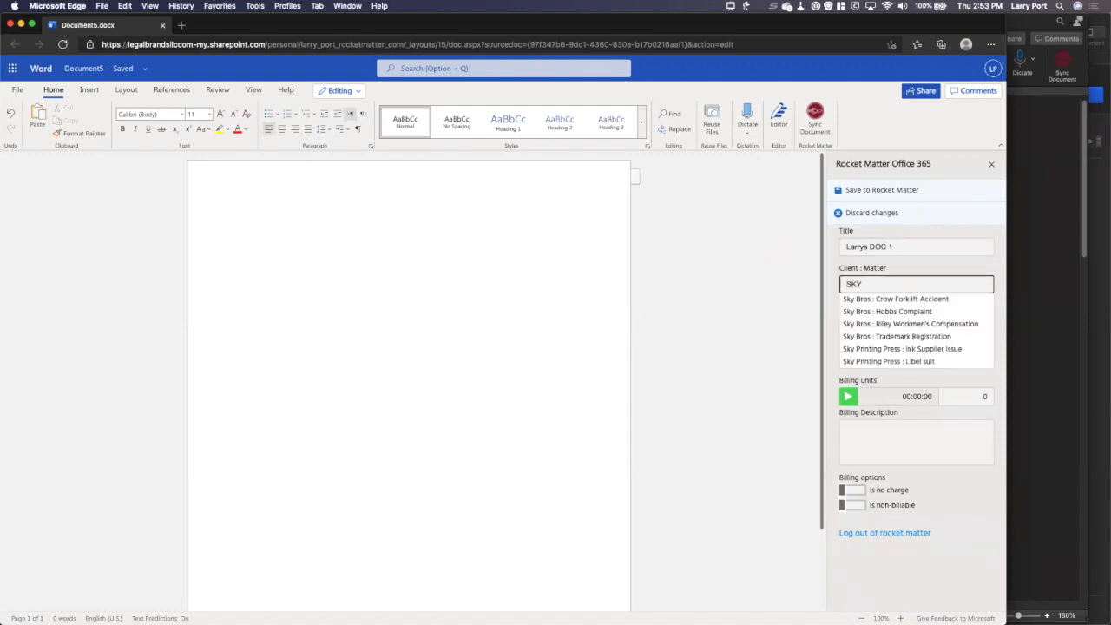
left_click(907, 312)
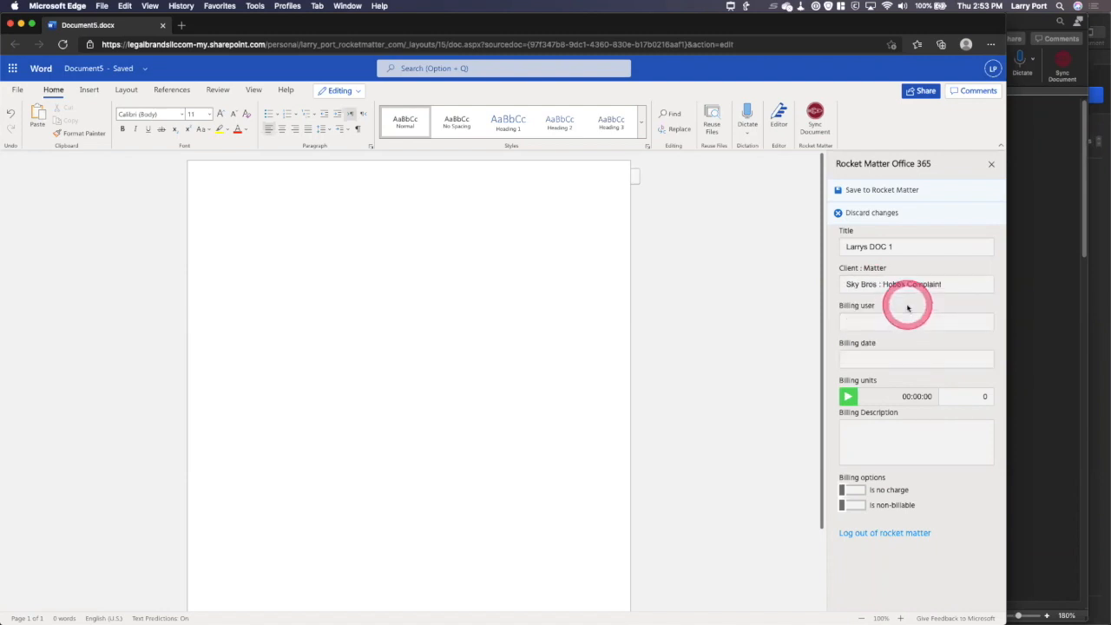
Fill in the billing user's name, start the billing timer, and set the billing date to 02/25/2021
left_click(887, 316)
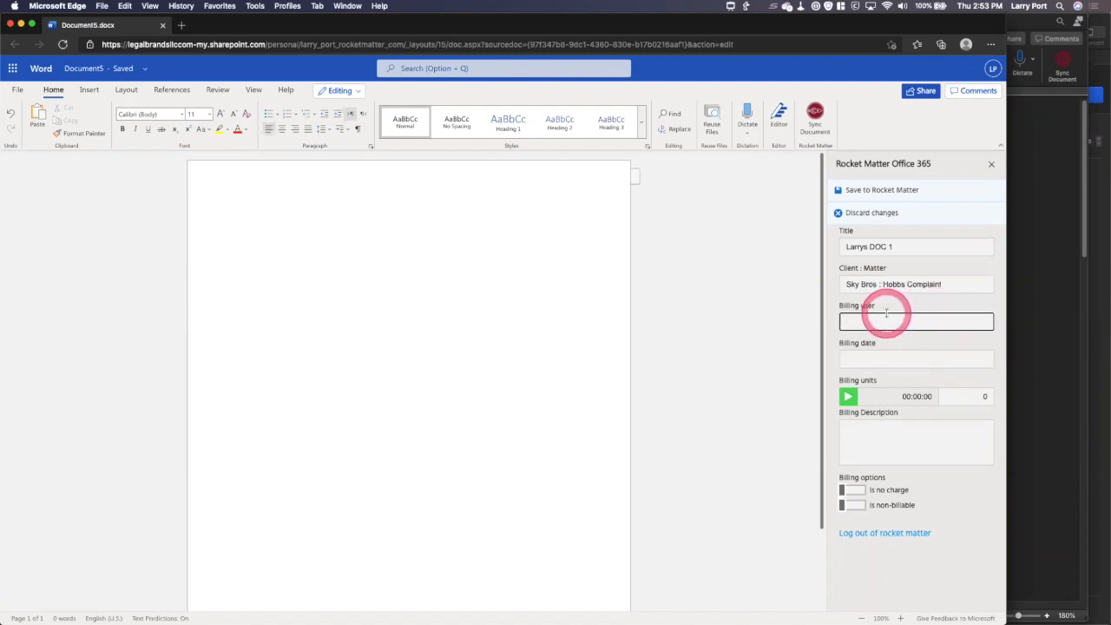
type("SALLYU")
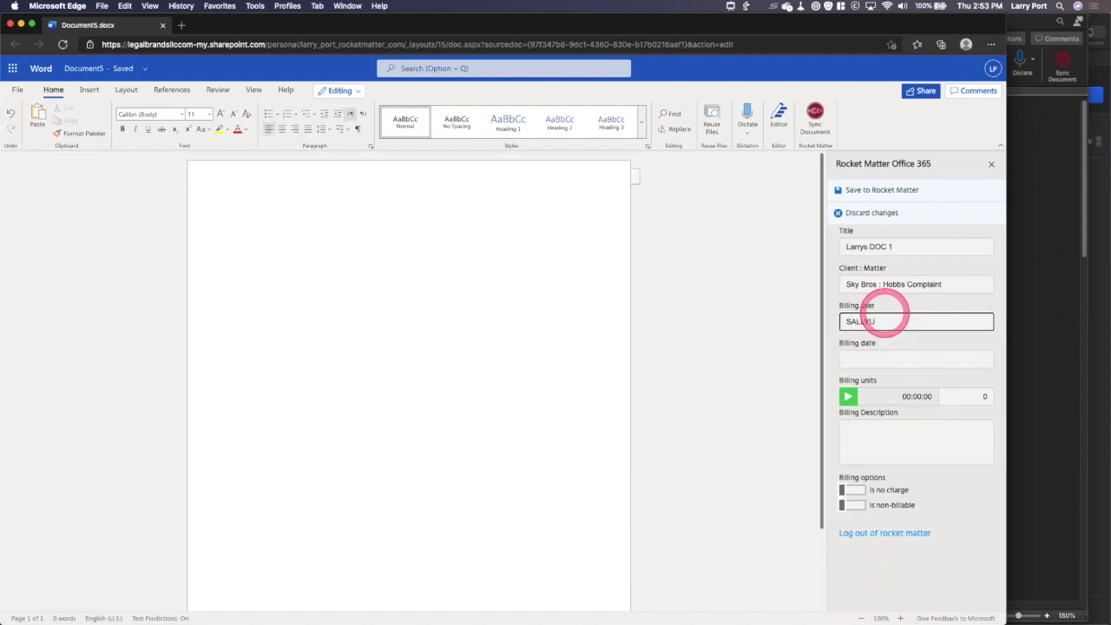
key("BackSpace")
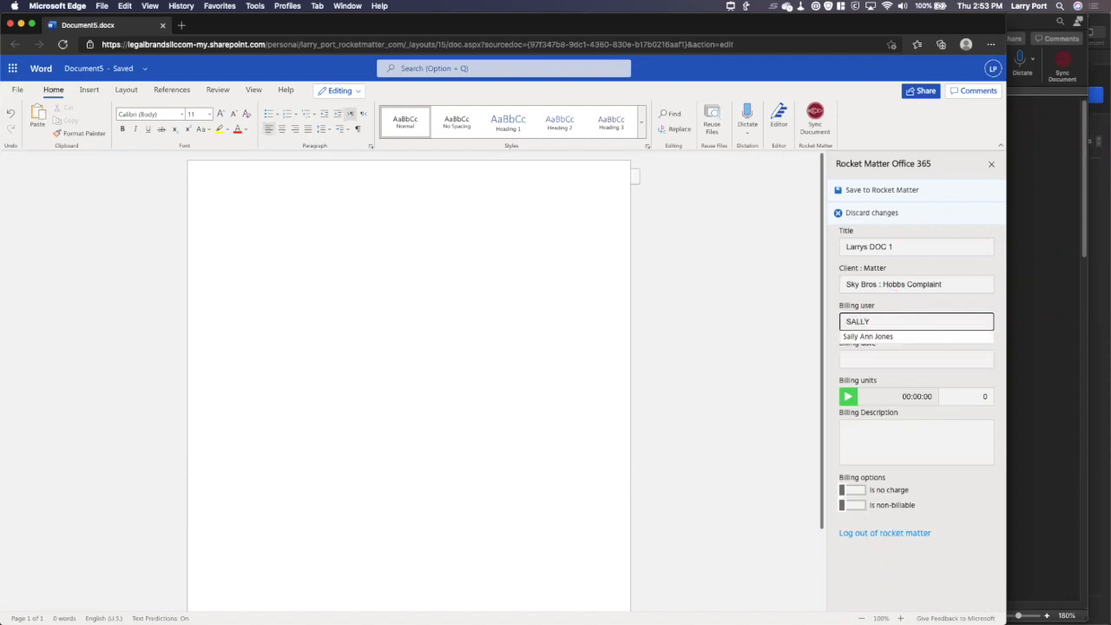
left_click(875, 343)
left_click(848, 396)
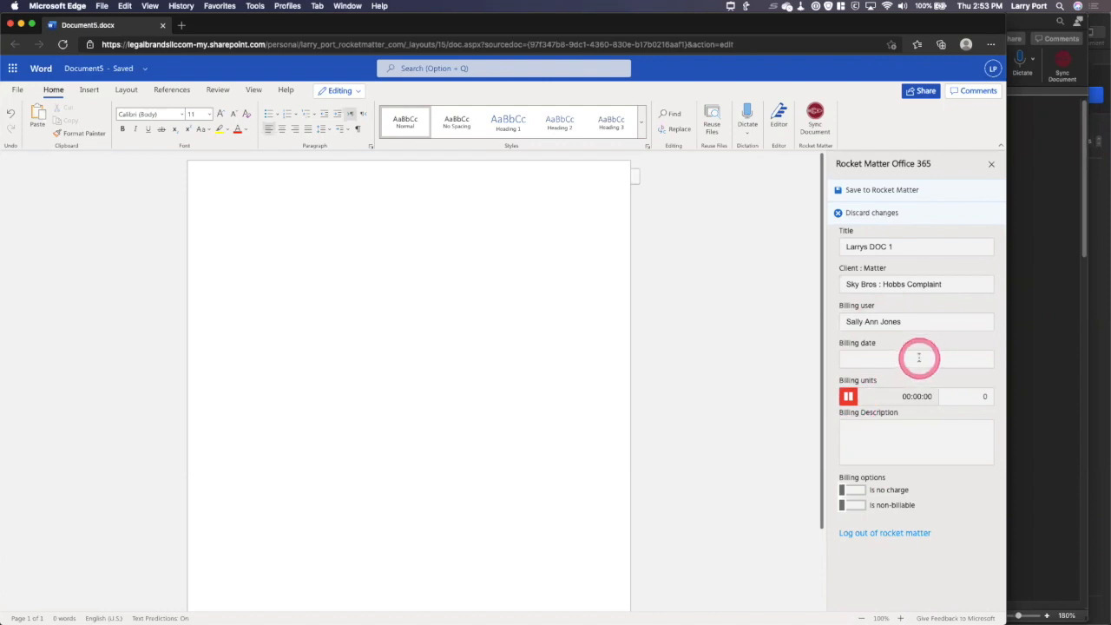
left_click(918, 357)
left_click(935, 459)
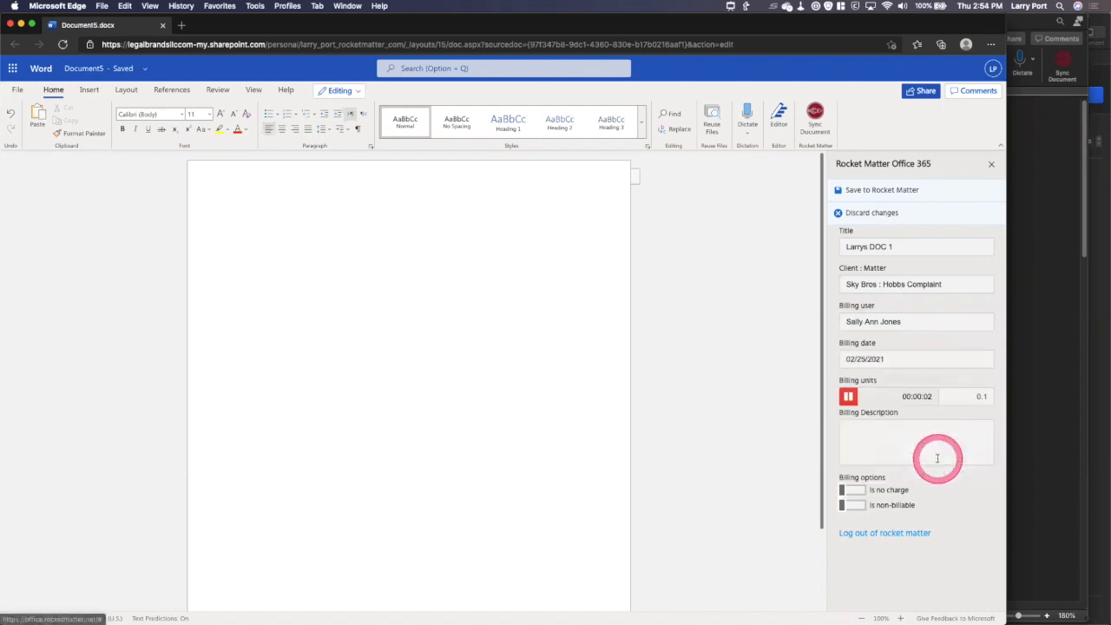
Enter the billing description SAVING BILLABLE INFORMATION and save the document to Rocket Matter
left_click(936, 444)
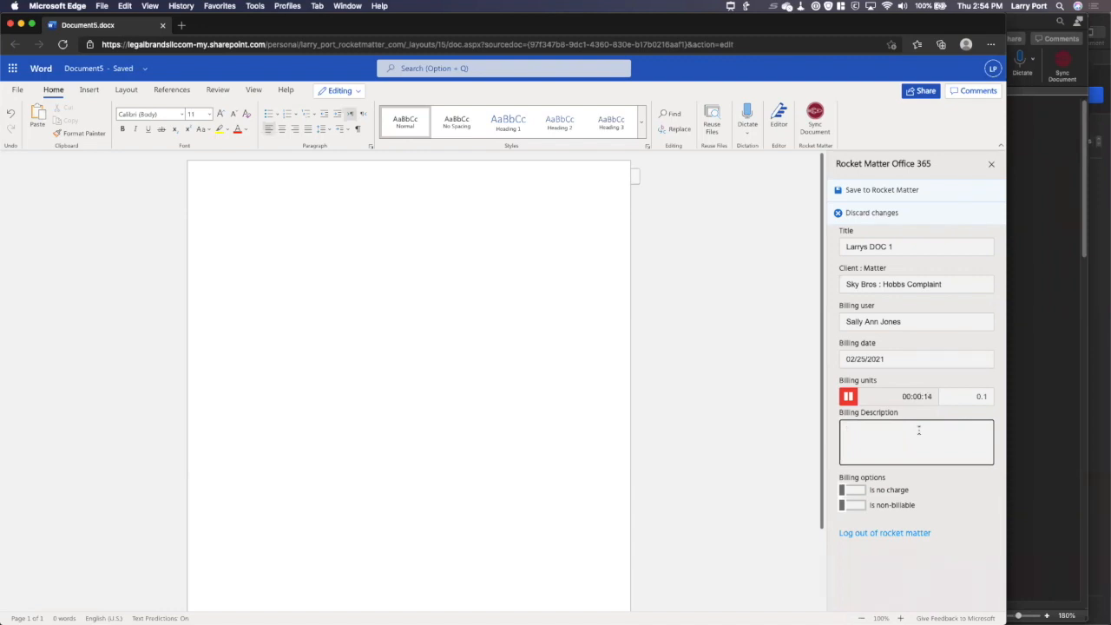
type("SAVING BILLABLE INFORMATION")
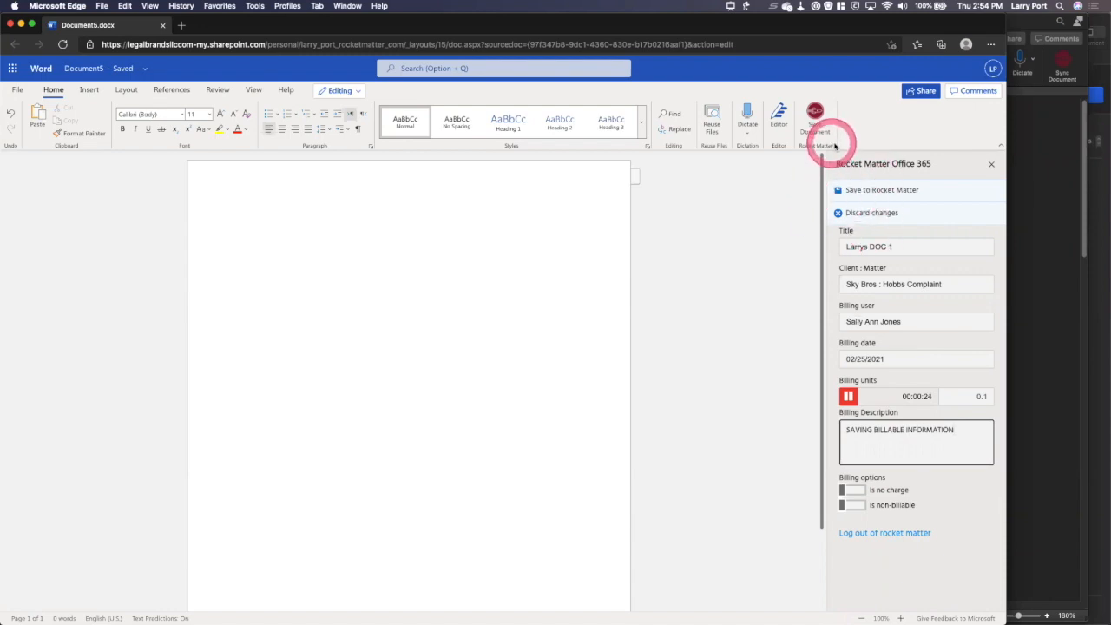
left_click(904, 190)
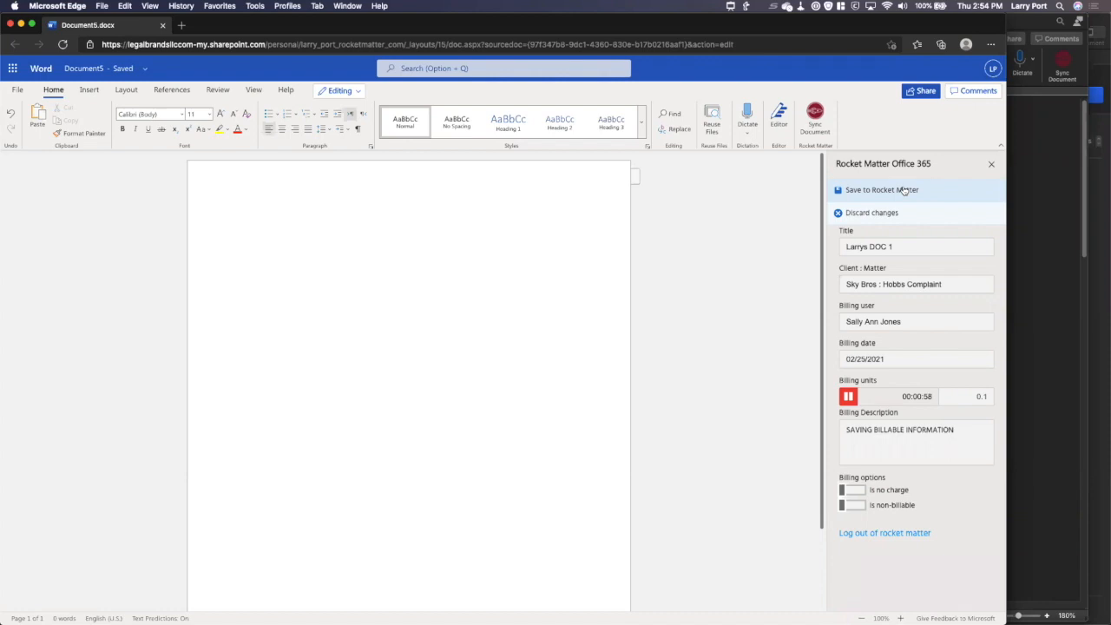
Switch to Keynote and play the presentation from the Using a Browser slide
key("super+Tab")
key("super+Tab")
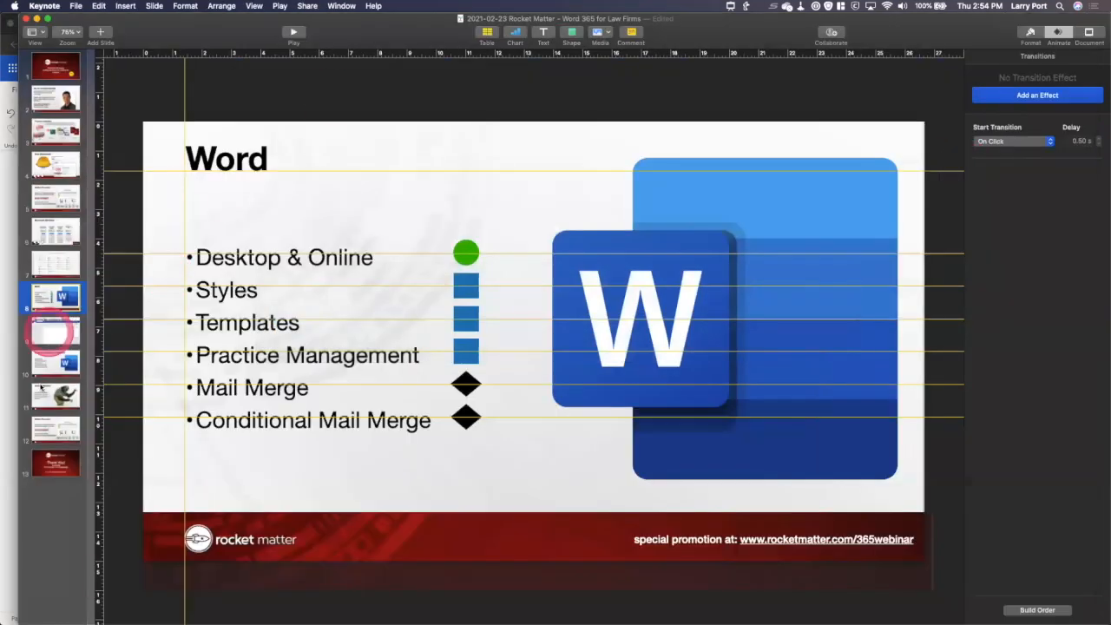
left_click(55, 397)
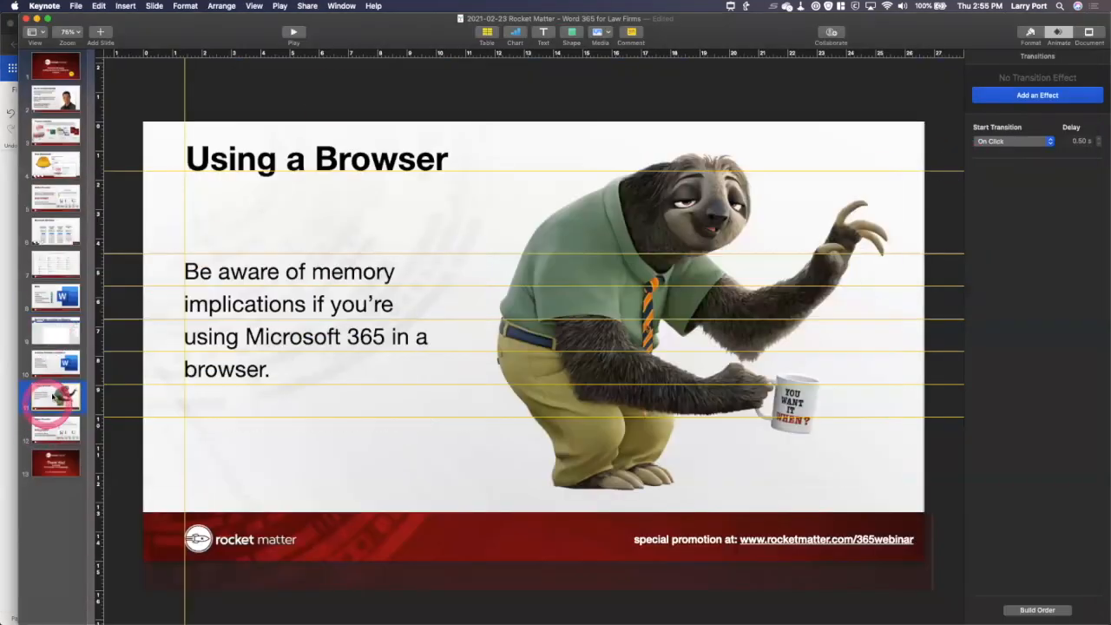
left_click(295, 32)
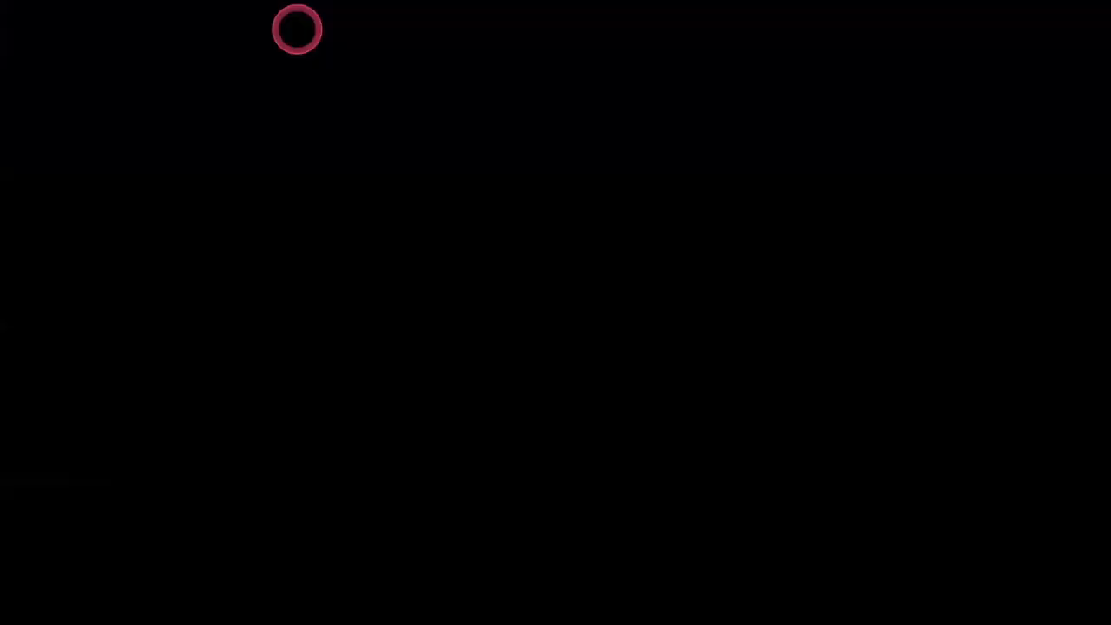